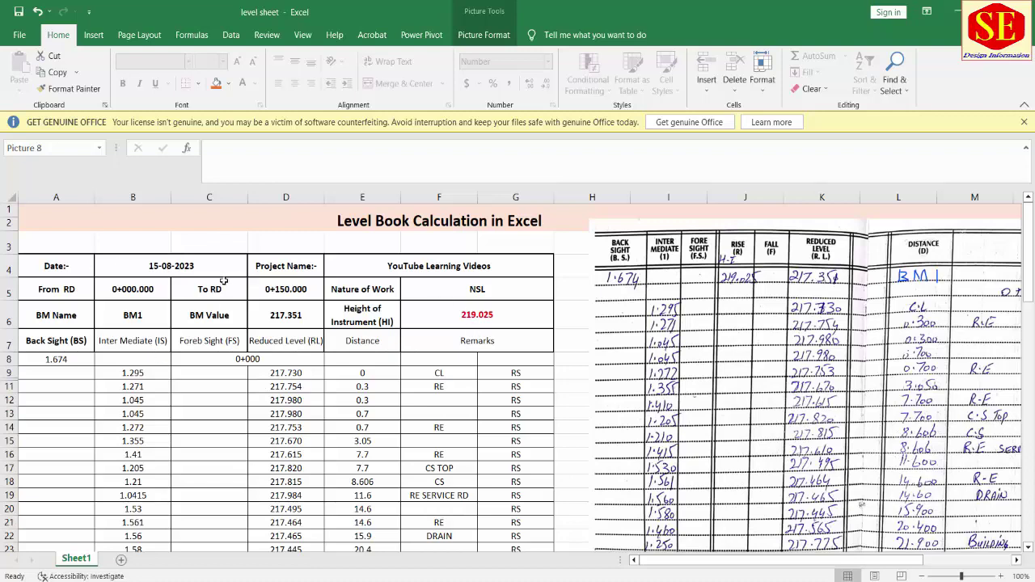
- Check the BM value in D6, the HI formula in F6, and the reduced-level formulas in D11 and D15 without changing them
{"action": "scroll", "coordinate": [226, 279], "scroll_direction": "down", "scroll_amount": 1}
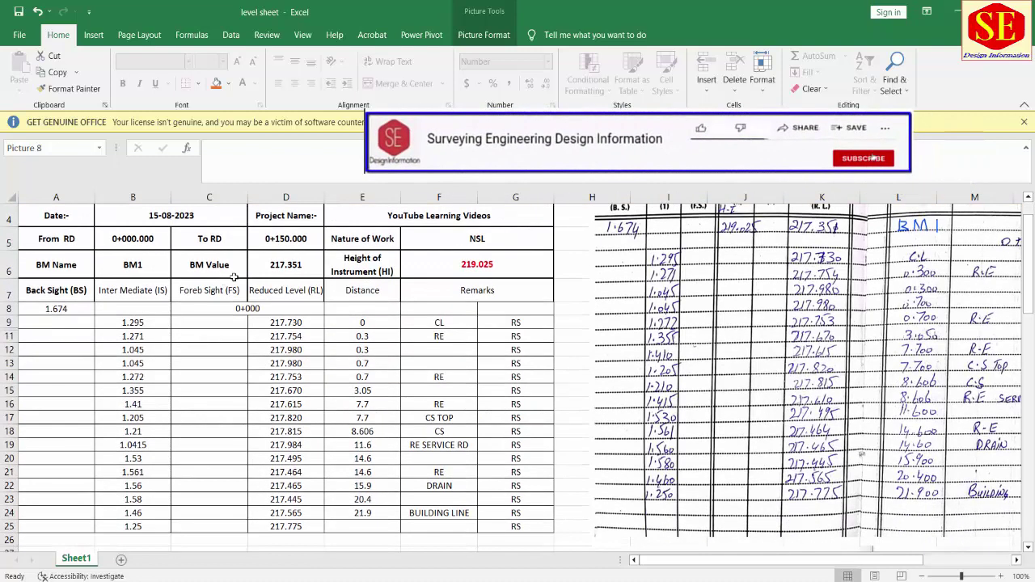
{"action": "left_click", "coordinate": [287, 269]}
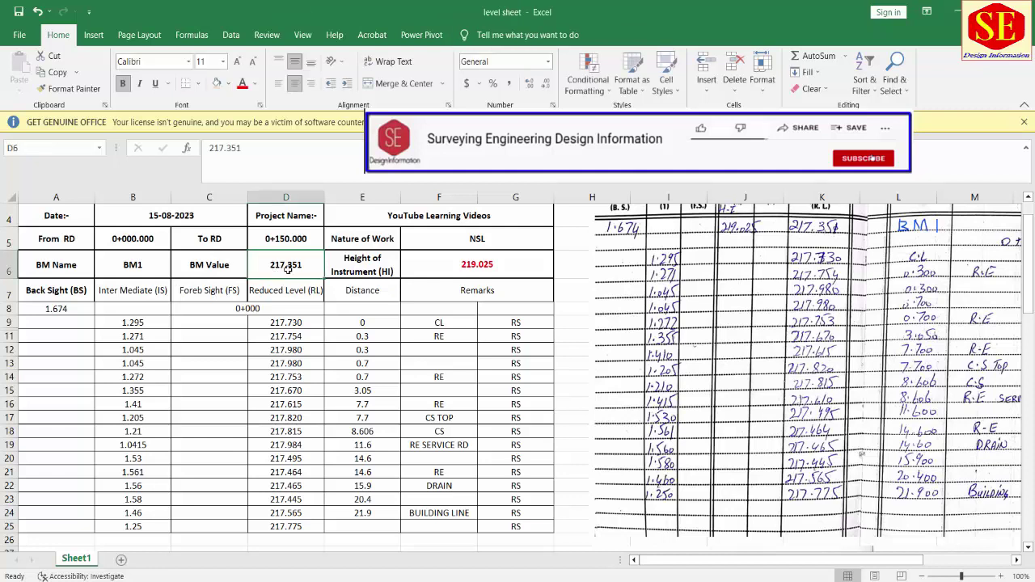
{"action": "double_click", "coordinate": [476, 261]}
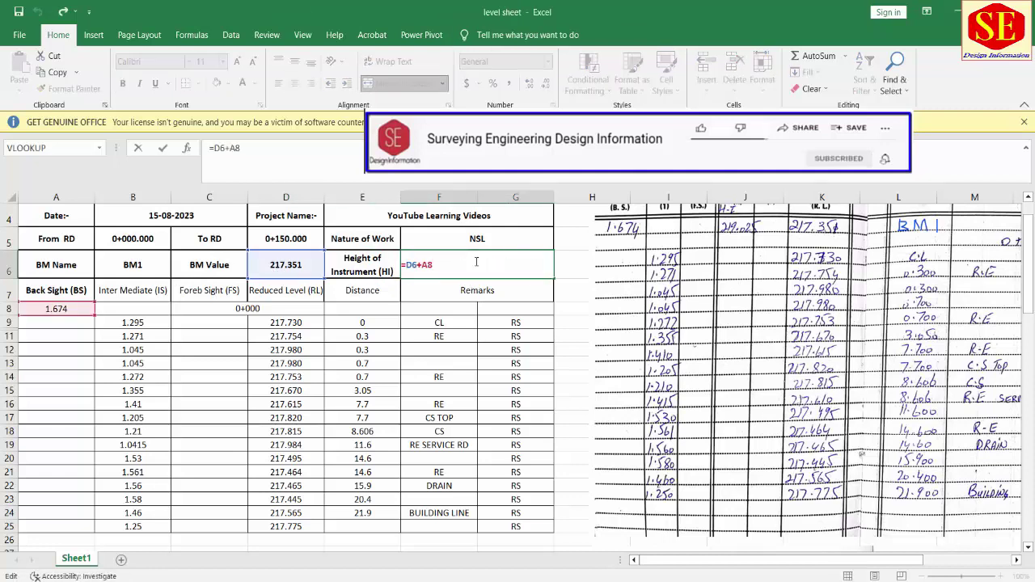
{"action": "key", "text": "Return"}
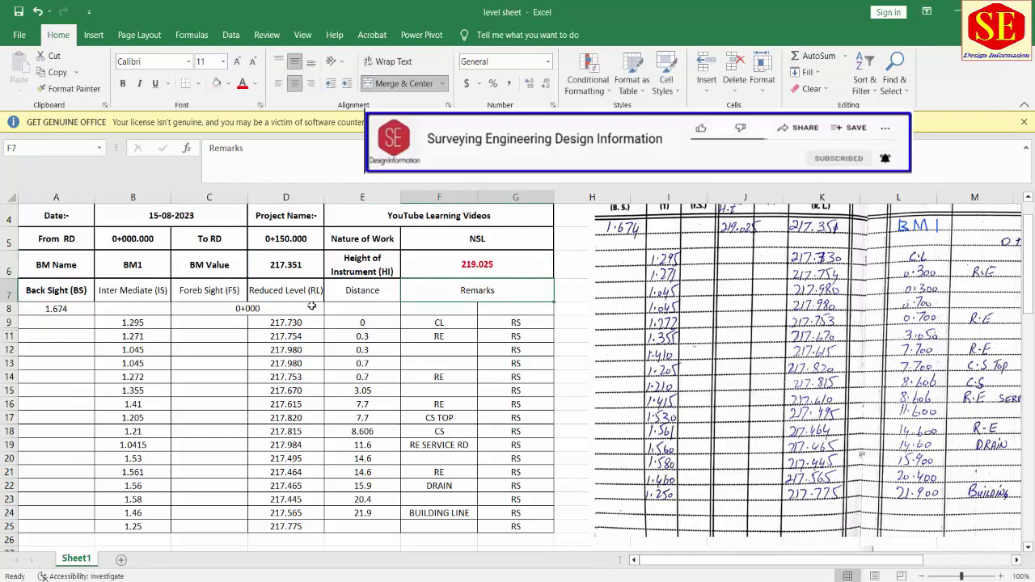
{"action": "double_click", "coordinate": [303, 335]}
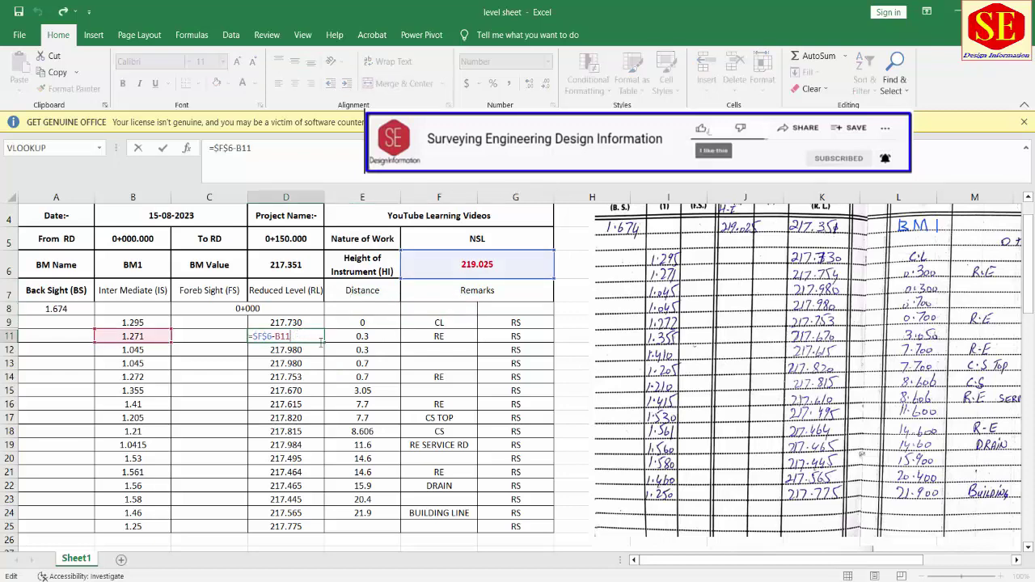
{"action": "double_click", "coordinate": [286, 389]}
{"action": "key", "text": "Escape"}
- Scroll through the level sheet to review the recorded readings
{"action": "scroll", "coordinate": [303, 372], "scroll_direction": "down", "scroll_amount": 1}
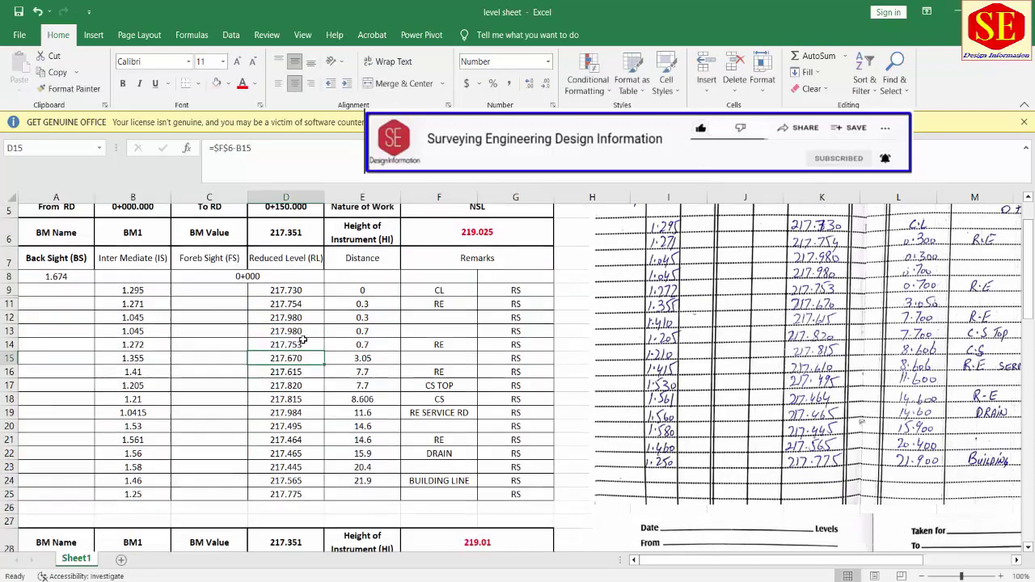
{"action": "scroll", "coordinate": [303, 340], "scroll_direction": "down", "scroll_amount": 2}
{"action": "scroll", "coordinate": [150, 332], "scroll_direction": "up", "scroll_amount": 3}
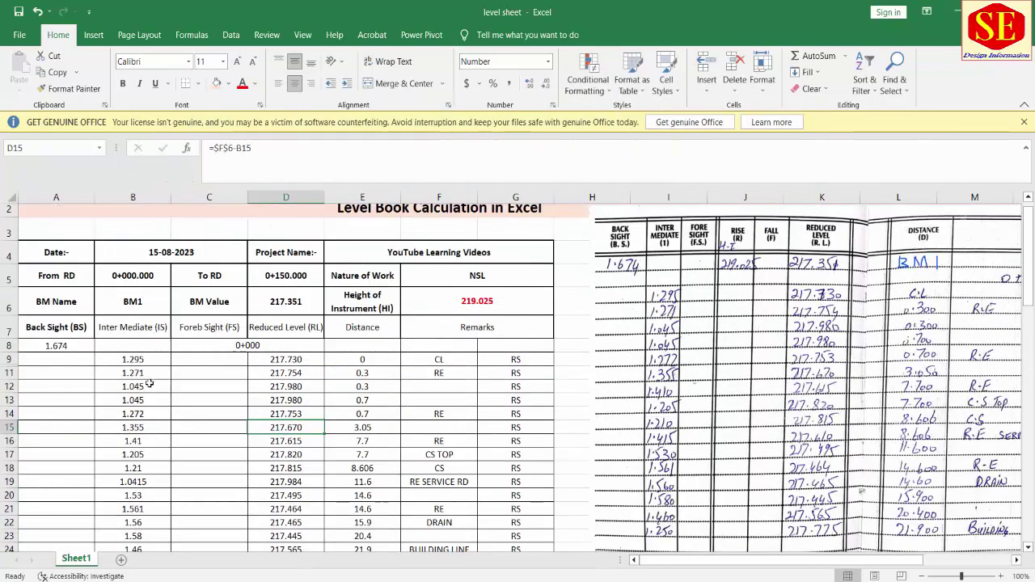
{"action": "scroll", "coordinate": [153, 414], "scroll_direction": "down", "scroll_amount": 3}
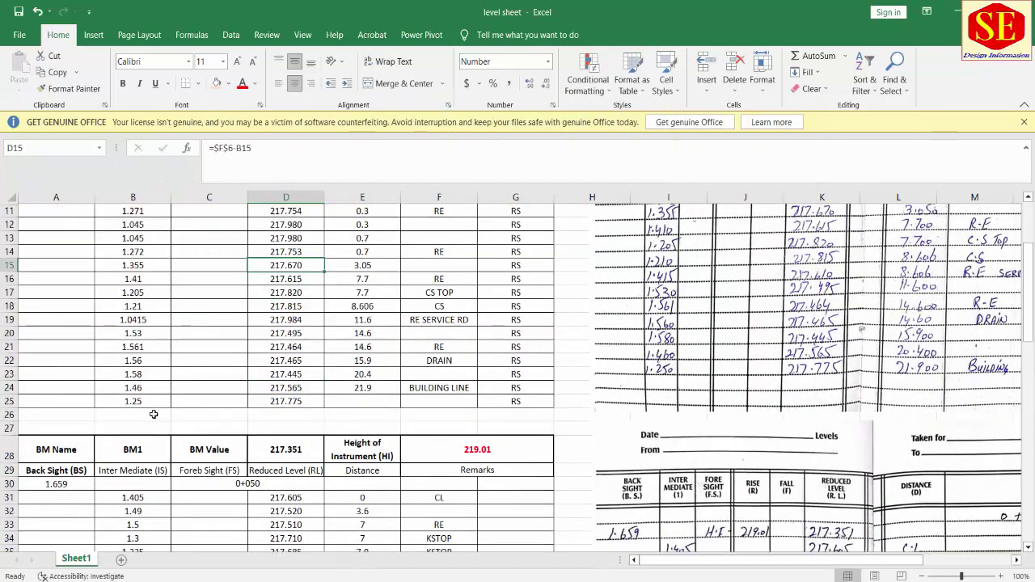
{"action": "scroll", "coordinate": [178, 374], "scroll_direction": "down", "scroll_amount": 3}
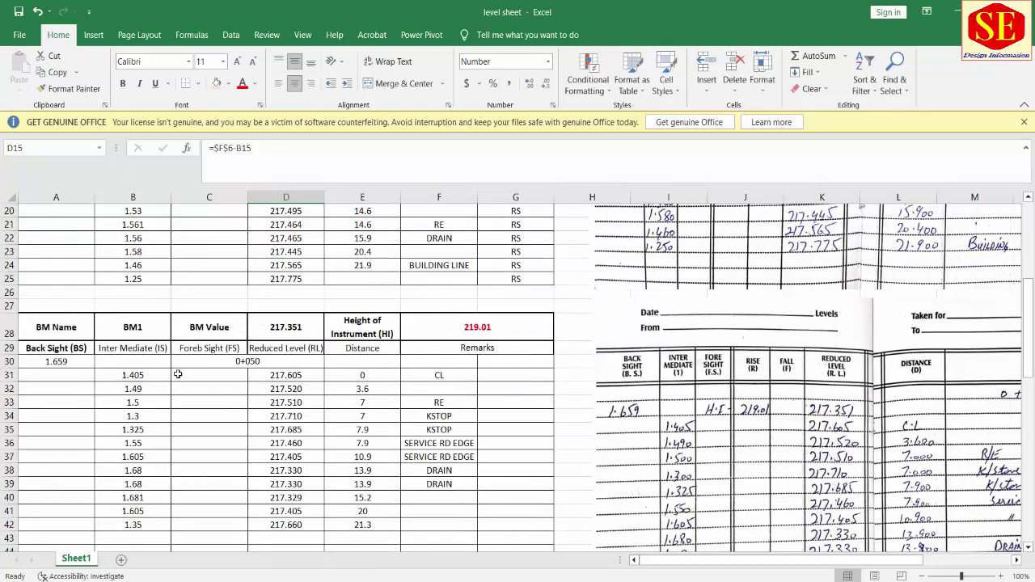
{"action": "scroll", "coordinate": [364, 428], "scroll_direction": "down", "scroll_amount": 3}
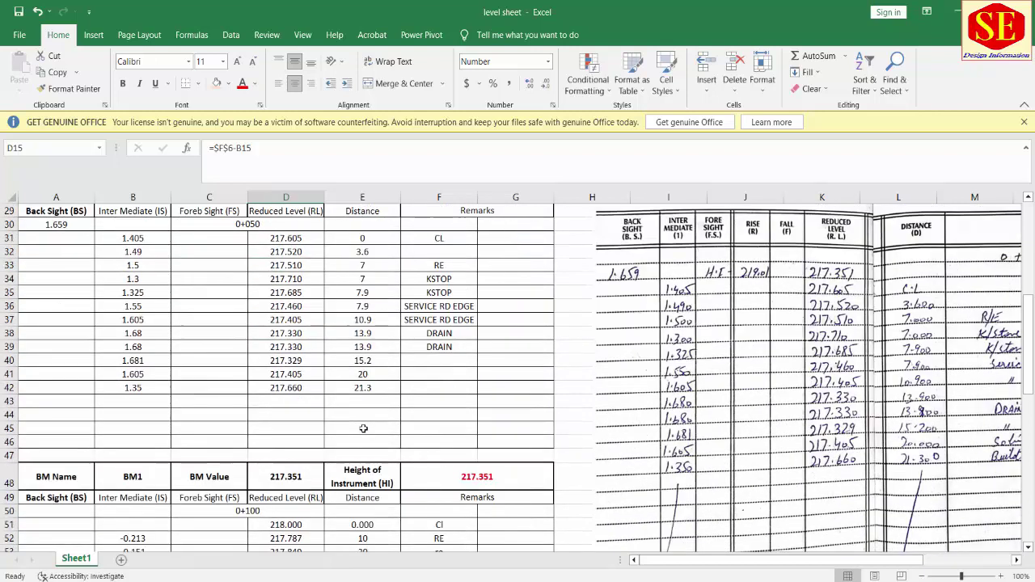
{"action": "scroll", "coordinate": [364, 429], "scroll_direction": "down", "scroll_amount": 3}
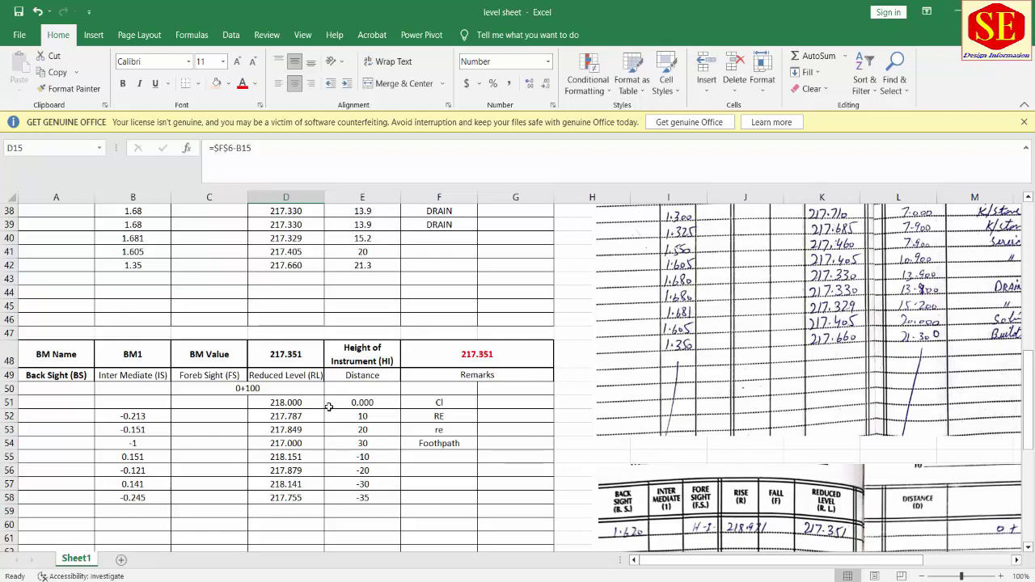
{"action": "scroll", "coordinate": [363, 400], "scroll_direction": "up", "scroll_amount": 2}
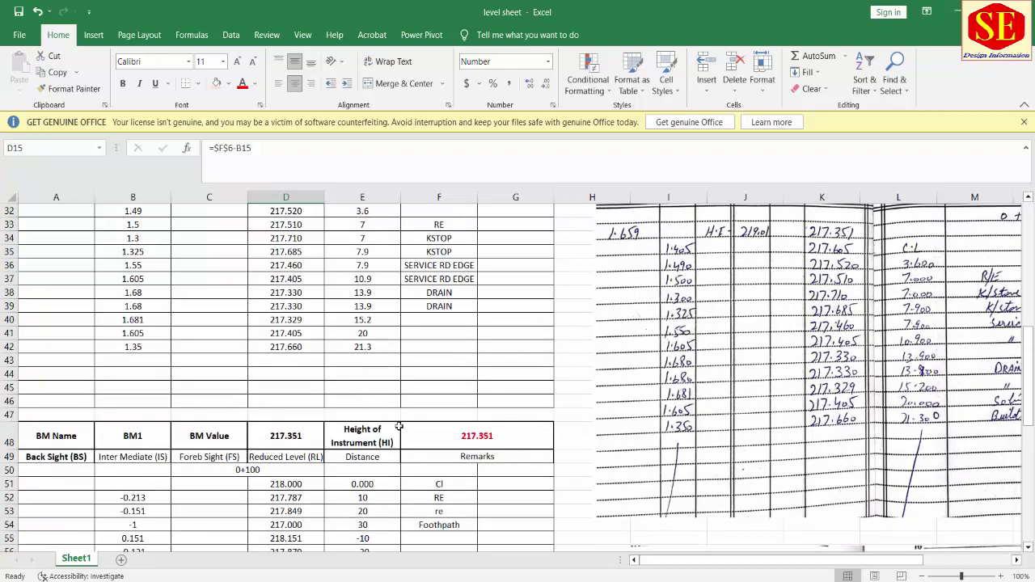
- Glance at the scanned field-book PDF, return to the level sheet, then switch back to the PDF
{"action": "key", "text": "alt+Tab"}
{"action": "scroll", "coordinate": [539, 326], "scroll_direction": "up", "scroll_amount": 3}
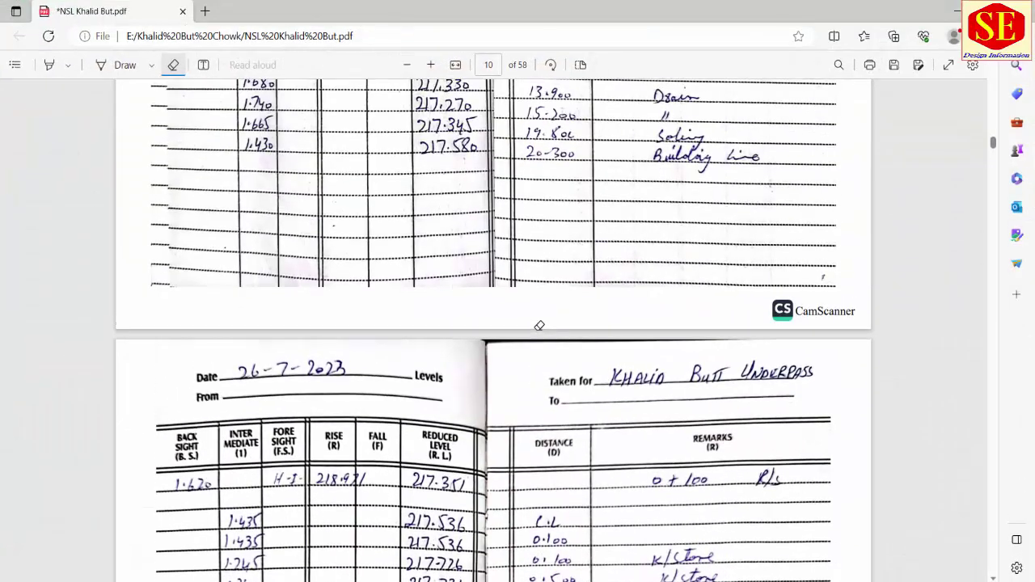
{"action": "scroll", "coordinate": [538, 325], "scroll_direction": "up", "scroll_amount": 4}
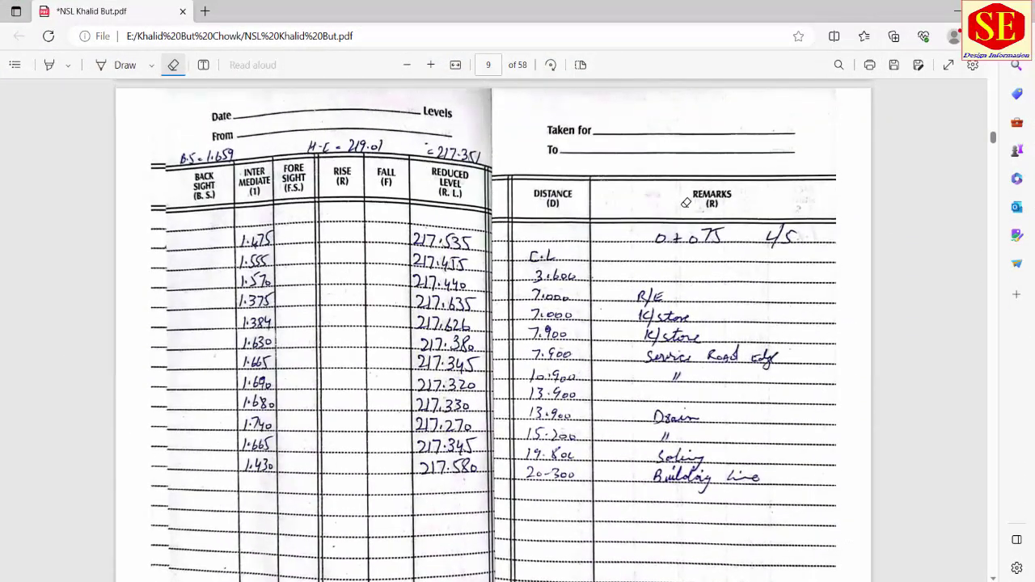
{"action": "scroll", "coordinate": [686, 203], "scroll_direction": "up", "scroll_amount": 4}
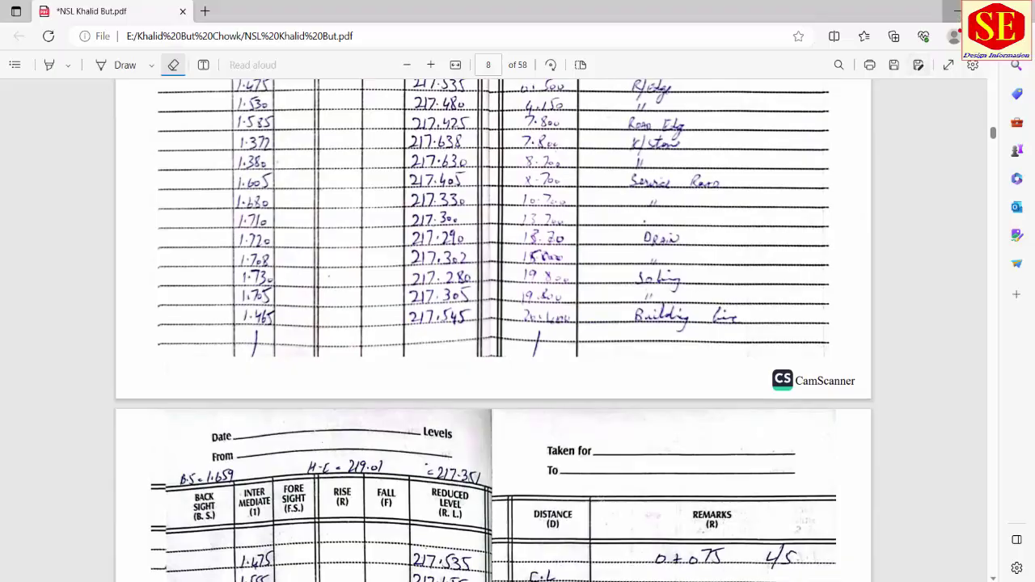
{"action": "left_click", "coordinate": [956, 16]}
{"action": "scroll", "coordinate": [125, 399], "scroll_direction": "up", "scroll_amount": 3}
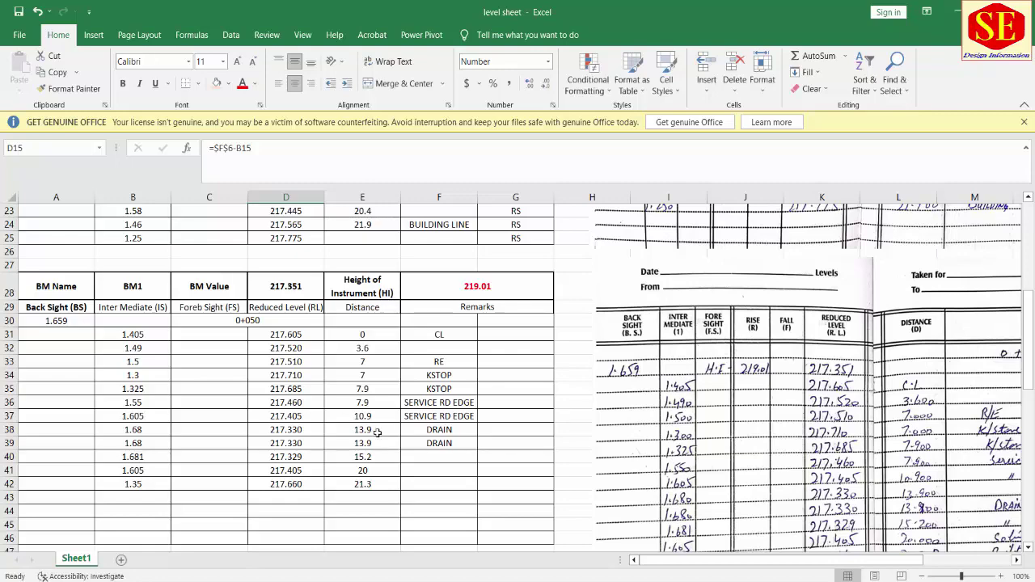
{"action": "key", "text": "alt+Tab"}
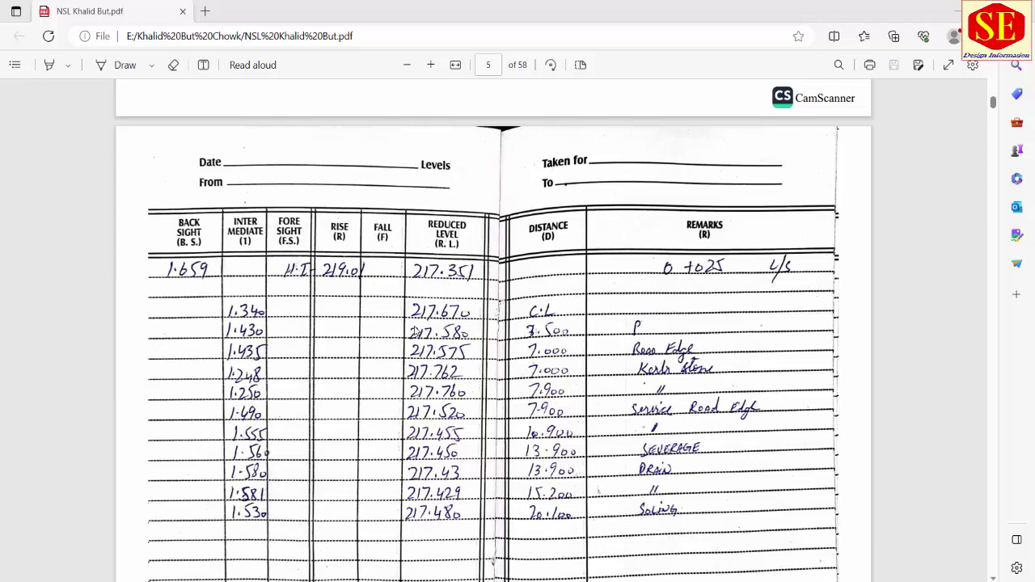
- Scroll the field-book PDF down to the 0+050 page, then switch to Excel's Book2 workbook
{"action": "scroll", "coordinate": [576, 316], "scroll_direction": "down", "scroll_amount": 5}
{"action": "scroll", "coordinate": [577, 316], "scroll_direction": "down", "scroll_amount": 6}
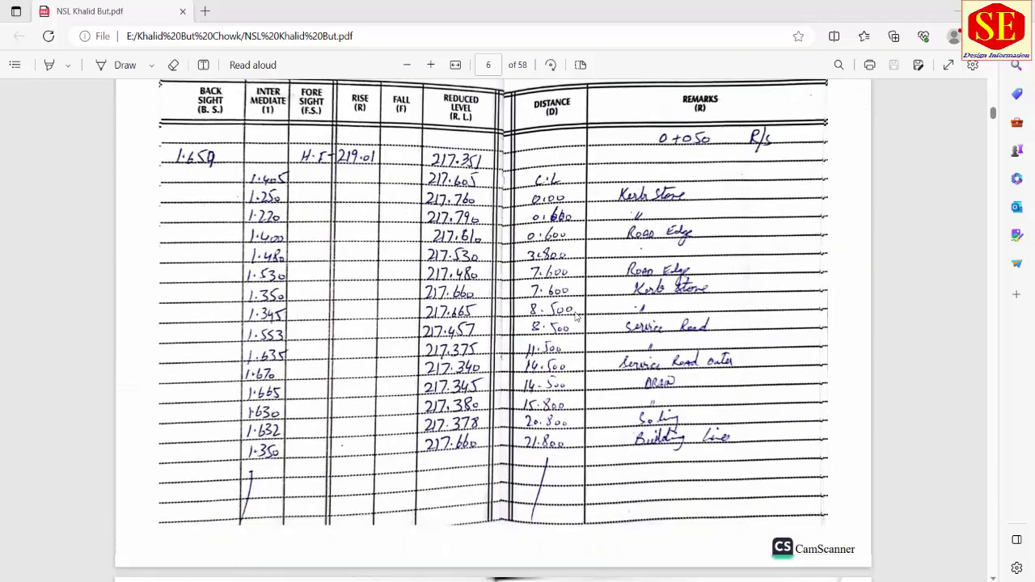
{"action": "scroll", "coordinate": [576, 317], "scroll_direction": "down", "scroll_amount": 3}
{"action": "scroll", "coordinate": [576, 316], "scroll_direction": "down", "scroll_amount": 5}
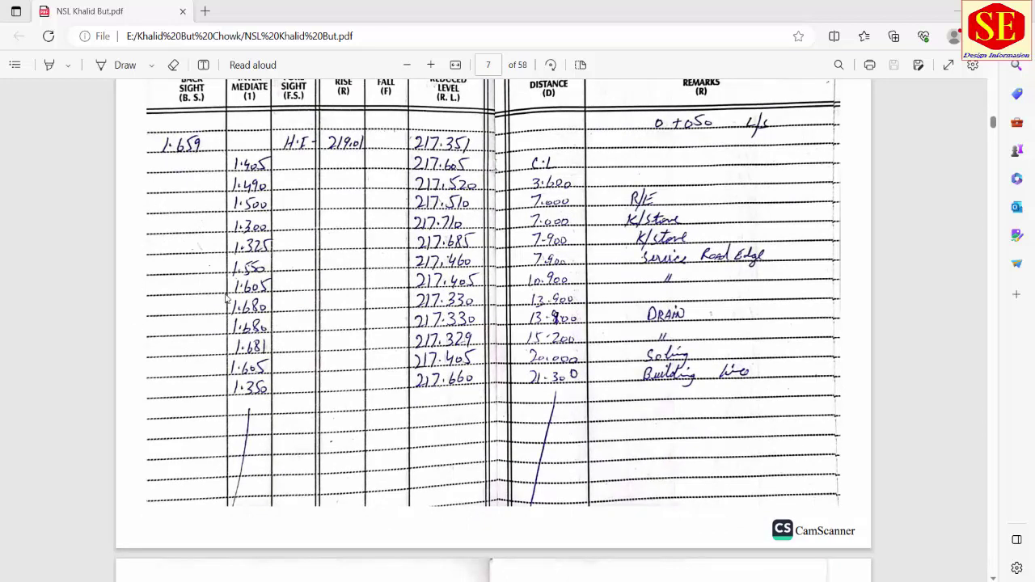
{"action": "scroll", "coordinate": [501, 252], "scroll_direction": "down", "scroll_amount": 3}
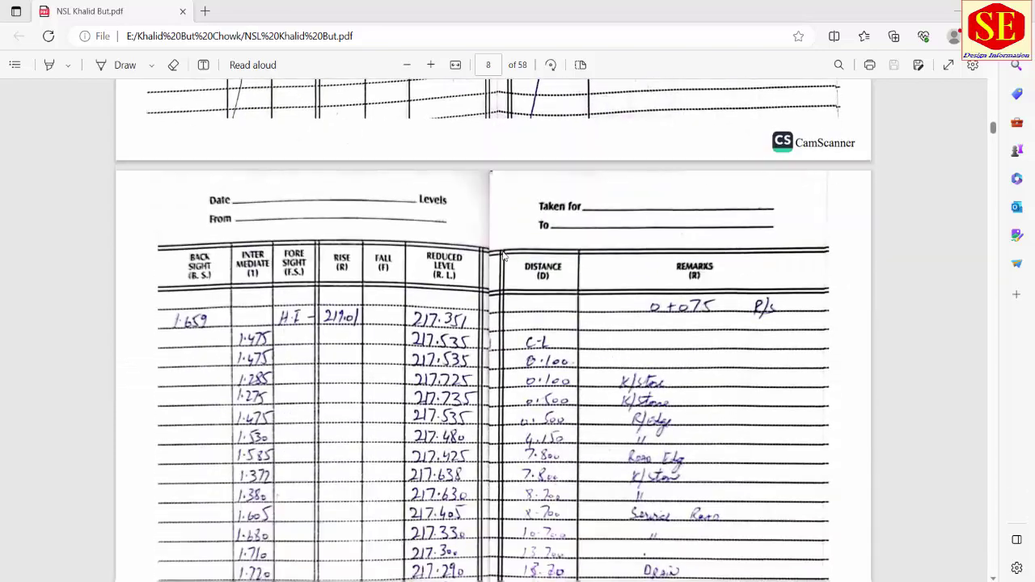
{"action": "scroll", "coordinate": [503, 256], "scroll_direction": "down", "scroll_amount": 5}
{"action": "scroll", "coordinate": [503, 255], "scroll_direction": "up", "scroll_amount": 8}
{"action": "scroll", "coordinate": [502, 261], "scroll_direction": "down", "scroll_amount": 1}
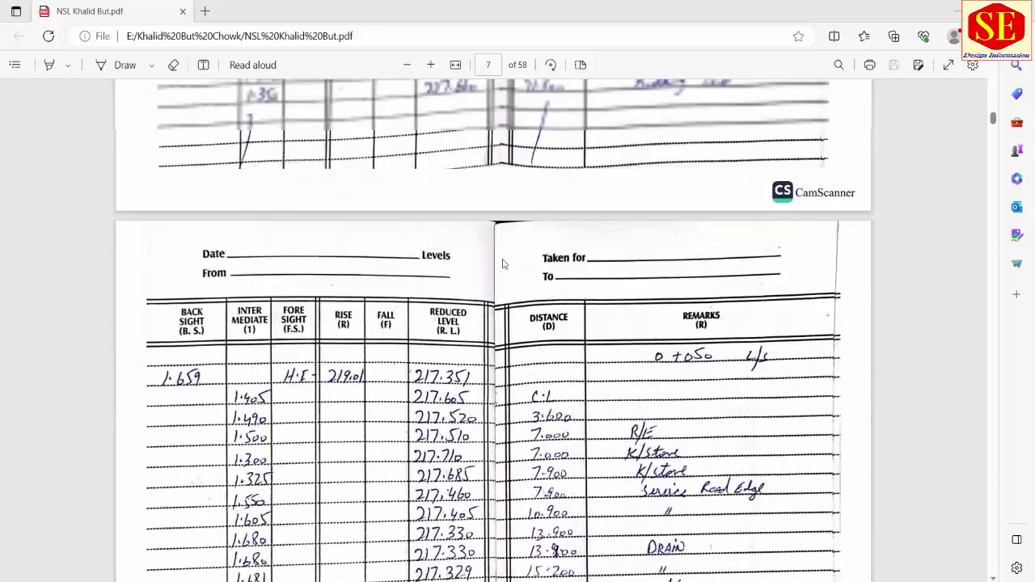
{"action": "scroll", "coordinate": [502, 263], "scroll_direction": "up", "scroll_amount": 1}
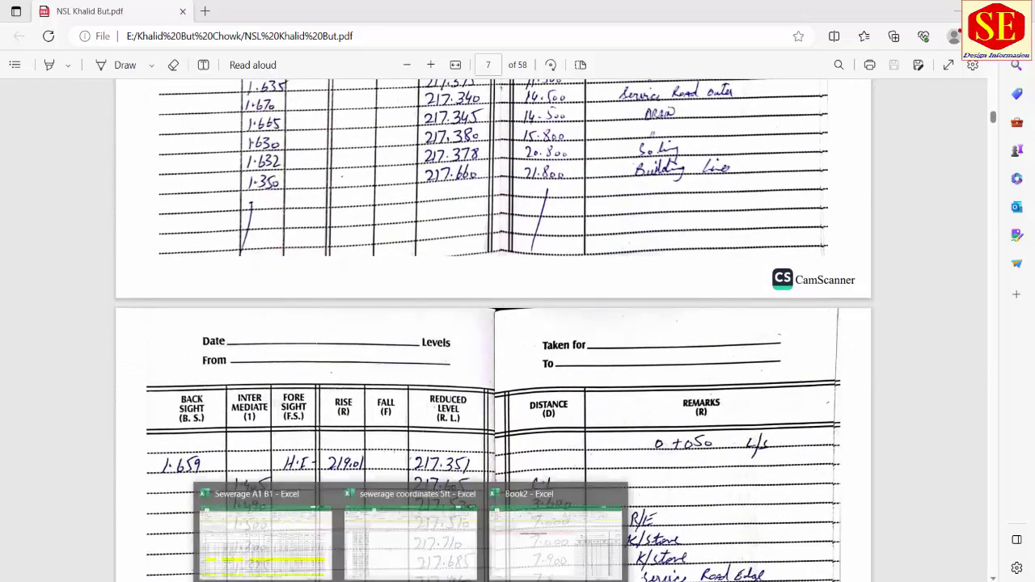
{"action": "left_click", "coordinate": [588, 542]}
- Try placing the level-book picture at columns F, M and then N
{"action": "left_click_drag", "start_coordinate": [880, 340], "coordinate": [468, 368]}
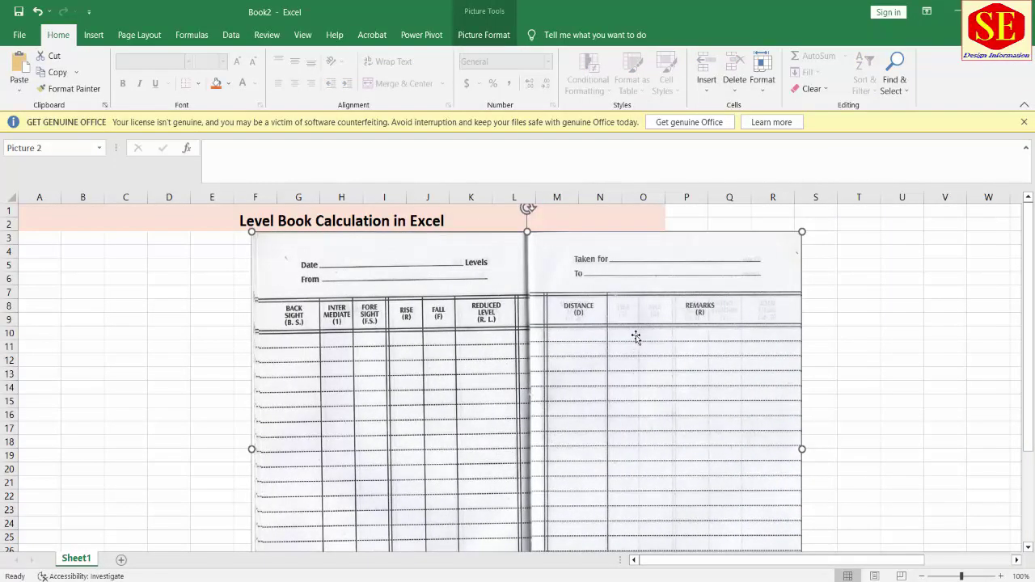
{"action": "scroll", "coordinate": [615, 338], "scroll_direction": "down", "scroll_amount": 1}
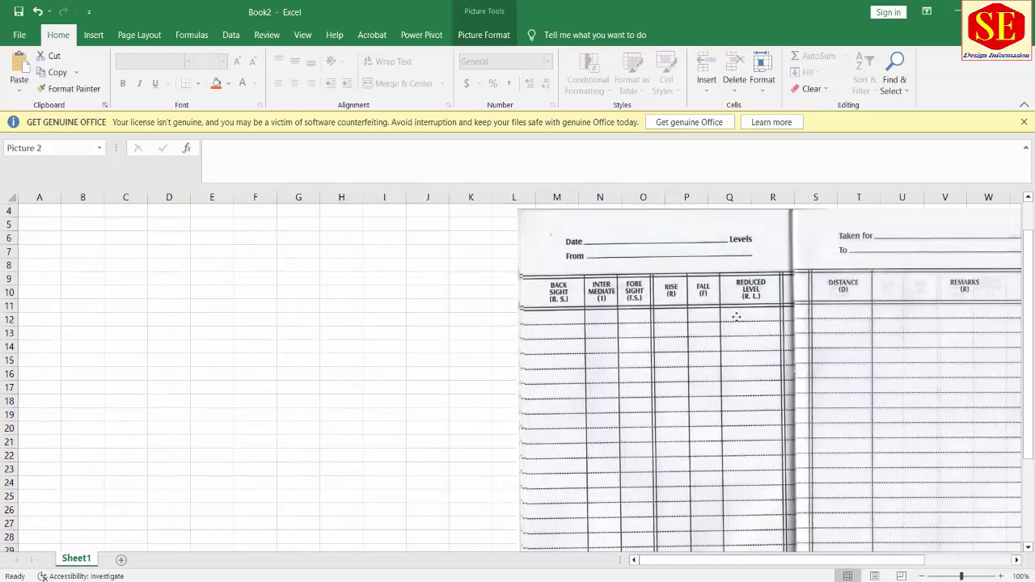
{"action": "left_click_drag", "start_coordinate": [466, 311], "coordinate": [751, 315]}
{"action": "scroll", "coordinate": [410, 298], "scroll_direction": "up", "scroll_amount": 1}
{"action": "left_click_drag", "start_coordinate": [632, 326], "coordinate": [664, 293]}
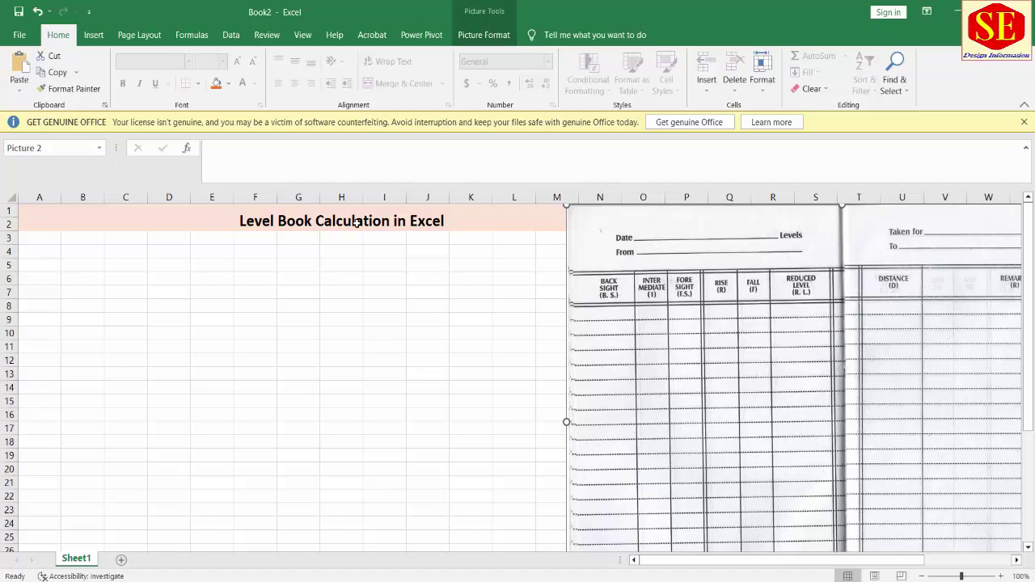
{"action": "left_click", "coordinate": [27, 244]}
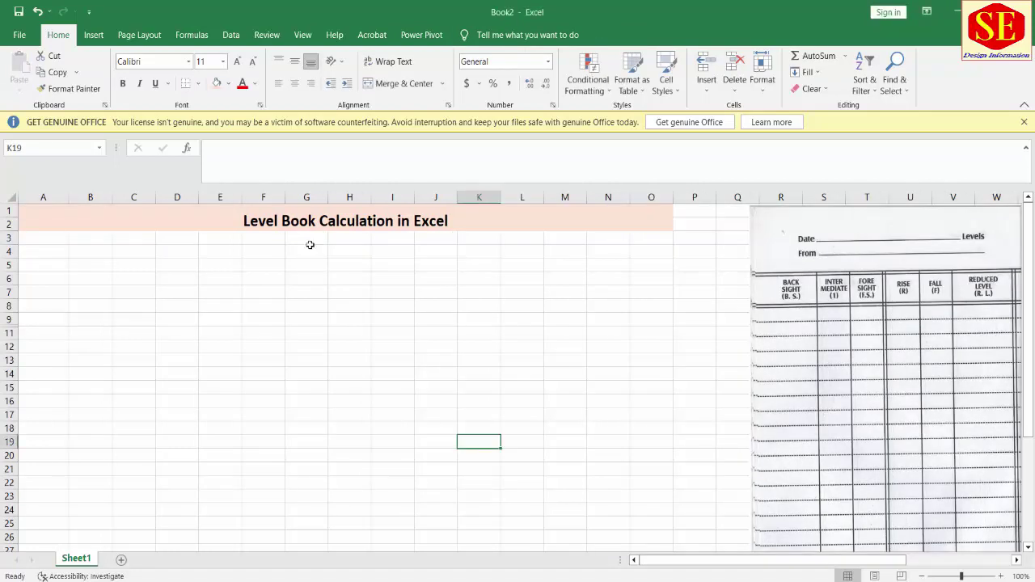
- Move the picture so its left edge sits at column P, then select rows 3–8
{"action": "left_click", "coordinate": [275, 219]}
{"action": "left_click", "coordinate": [826, 287]}
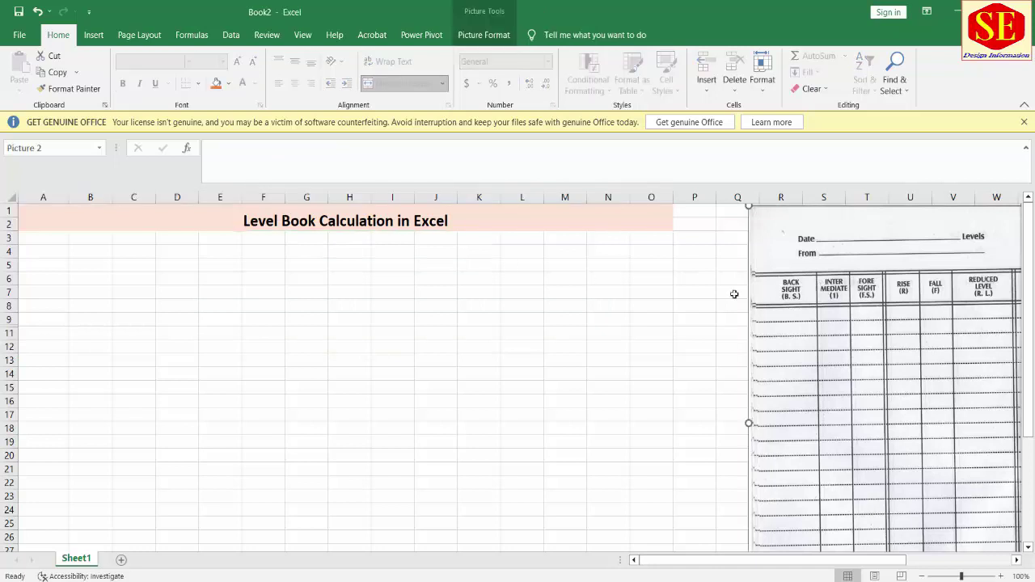
{"action": "left_click_drag", "start_coordinate": [815, 224], "coordinate": [501, 234]}
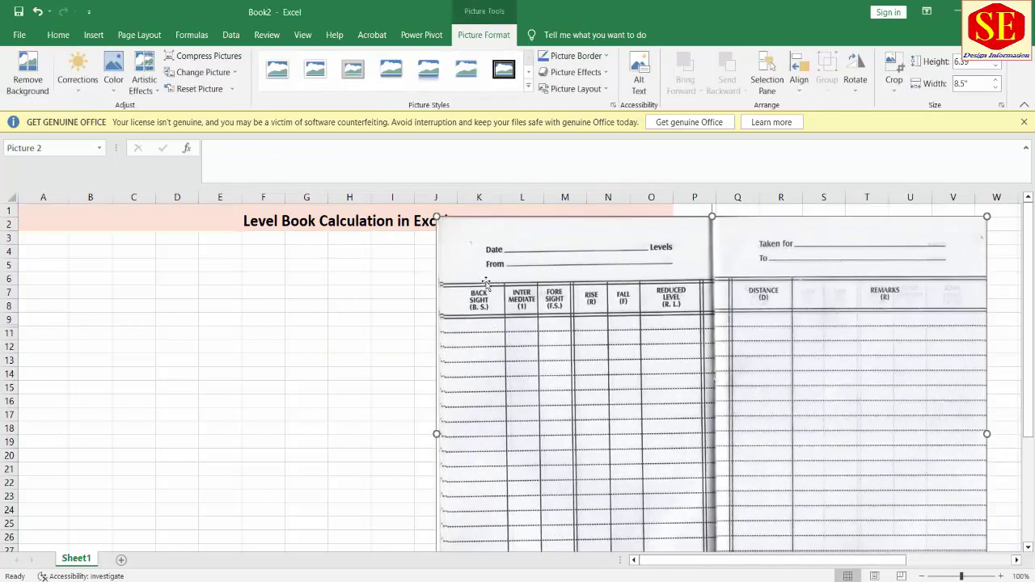
{"action": "left_click_drag", "start_coordinate": [526, 327], "coordinate": [760, 305]}
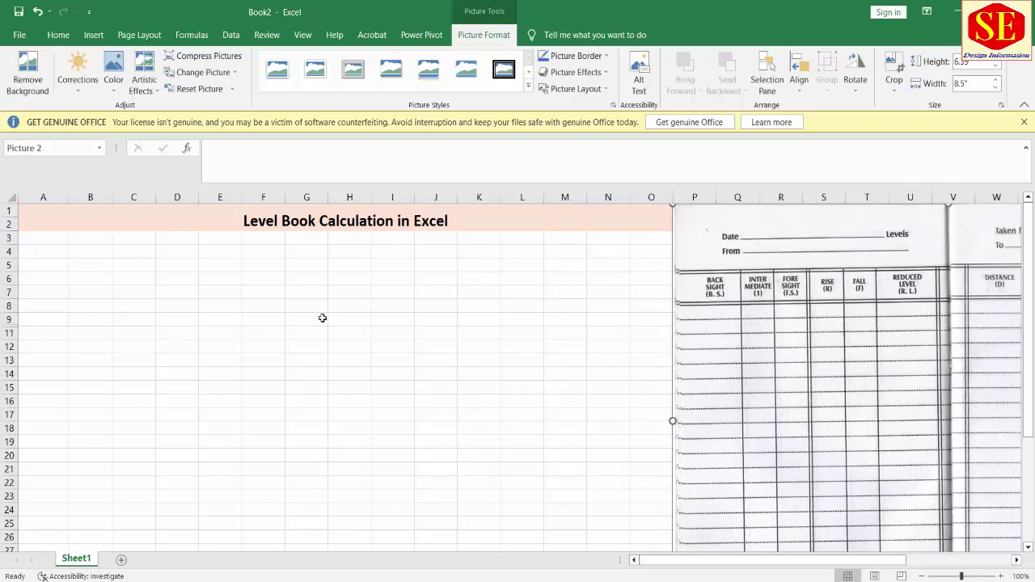
{"action": "mouse_move", "coordinate": [6, 238]}
{"action": "left_mouse_down"}
{"action": "mouse_move", "coordinate": [3, 459]}
{"action": "mouse_move", "coordinate": [3, 299]}
{"action": "left_mouse_up"}
- Set the row height of rows 3–7 to 25
{"action": "right_click", "coordinate": [4, 297]}
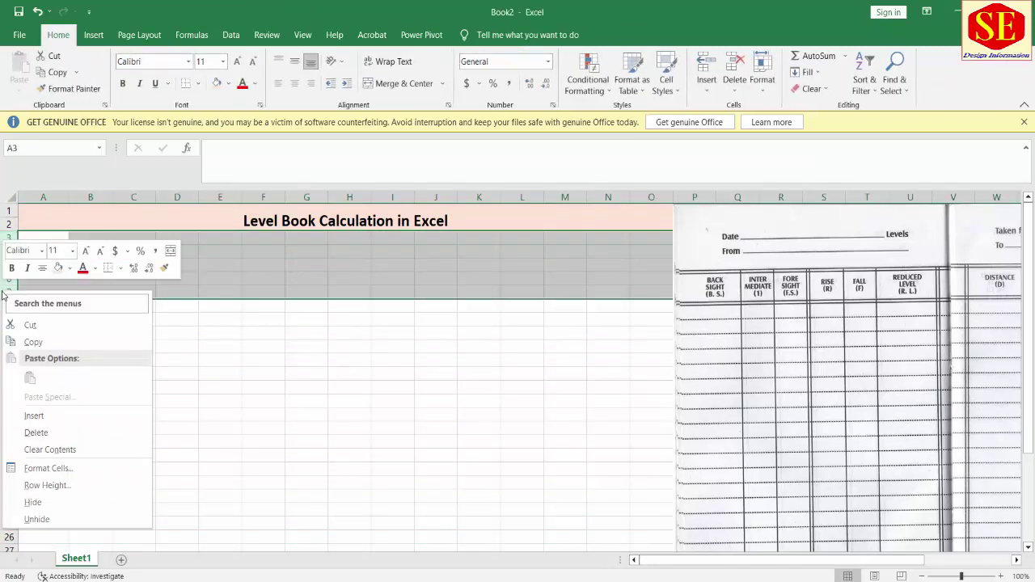
{"action": "left_click", "coordinate": [49, 486]}
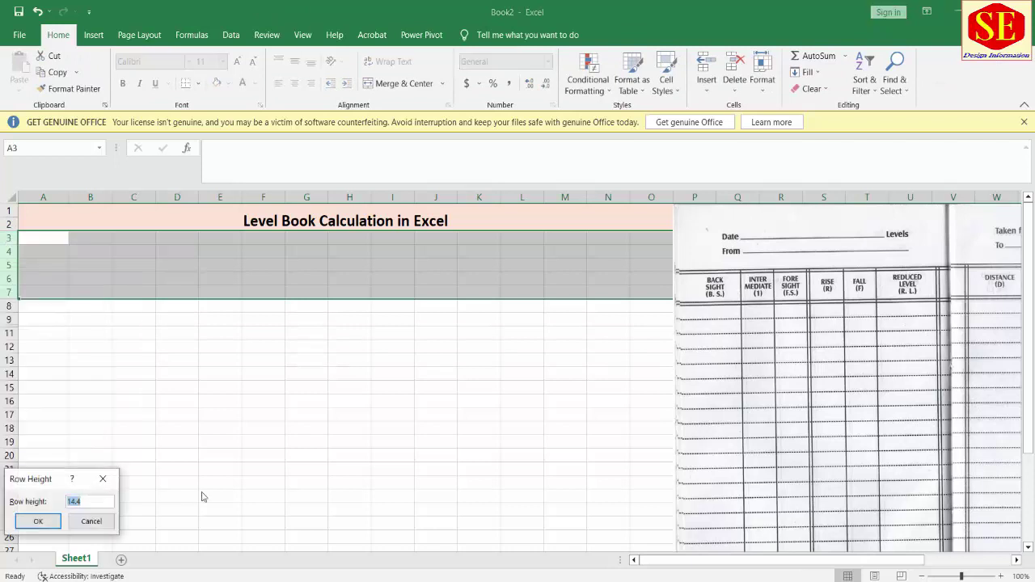
{"action": "type", "text": "25"}
{"action": "key", "text": "Return"}
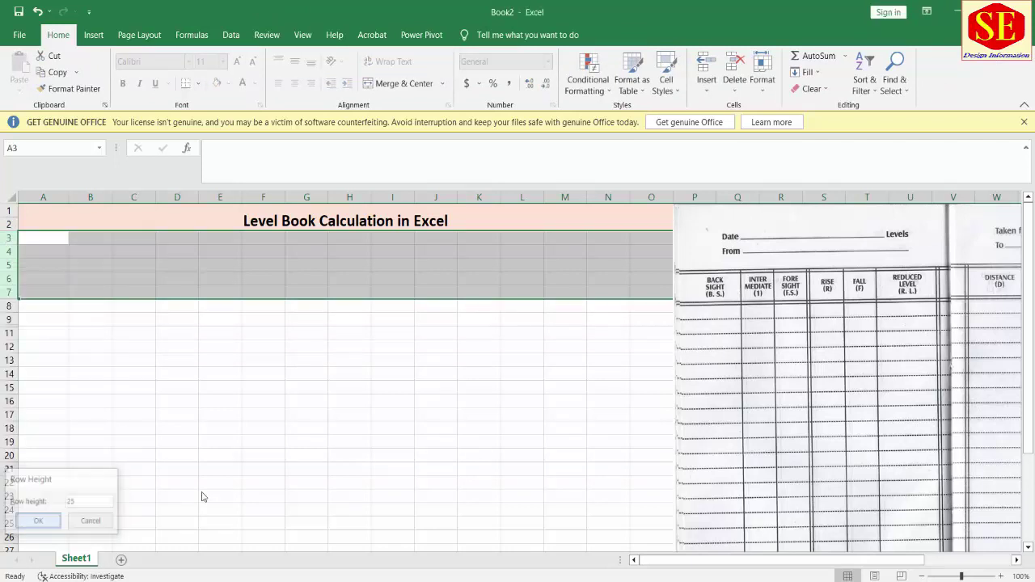
{"action": "left_click", "coordinate": [299, 443]}
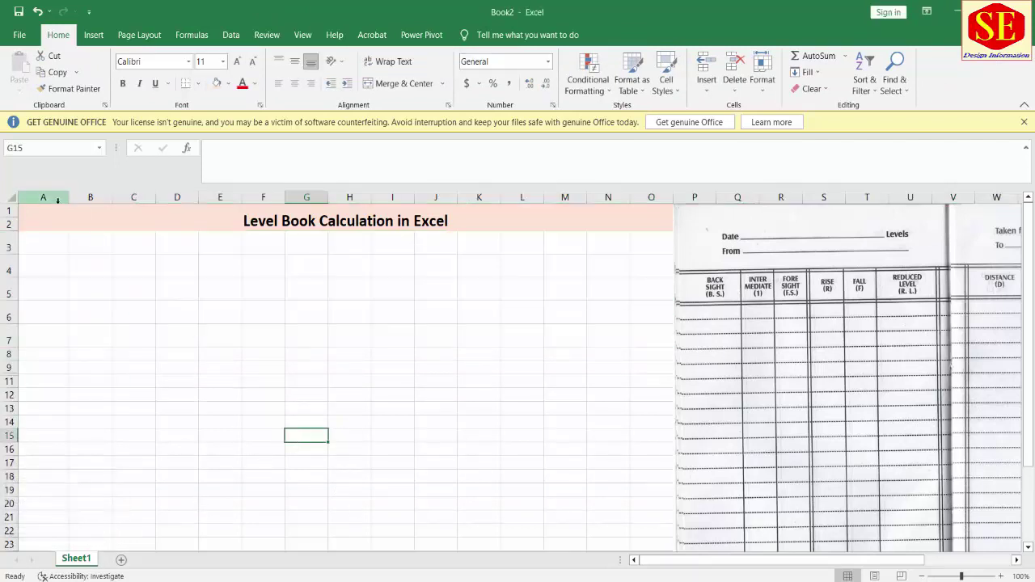
- Set the width of columns A through O to 15
{"action": "left_click_drag", "start_coordinate": [57, 198], "coordinate": [654, 212]}
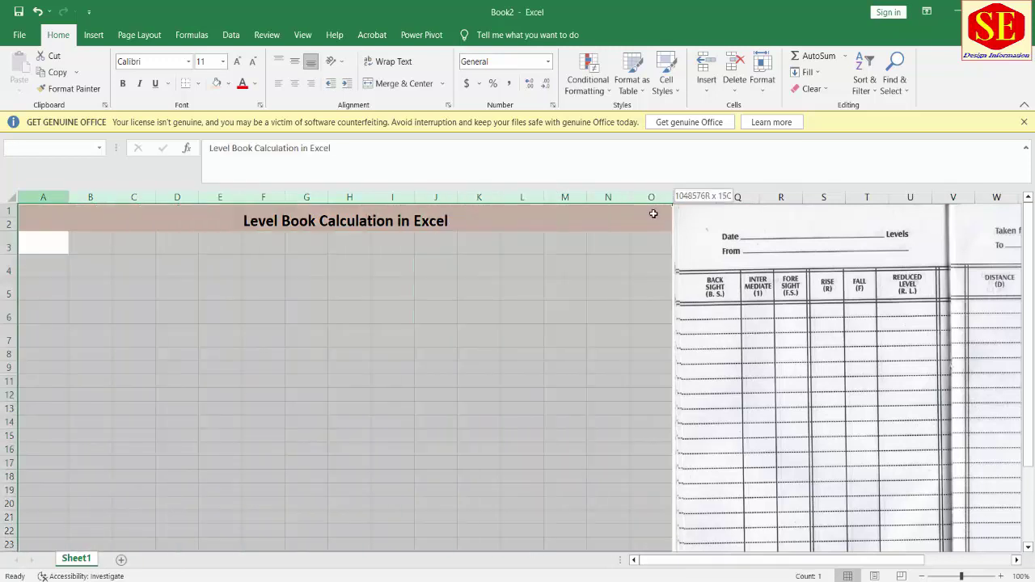
{"action": "right_click", "coordinate": [511, 197]}
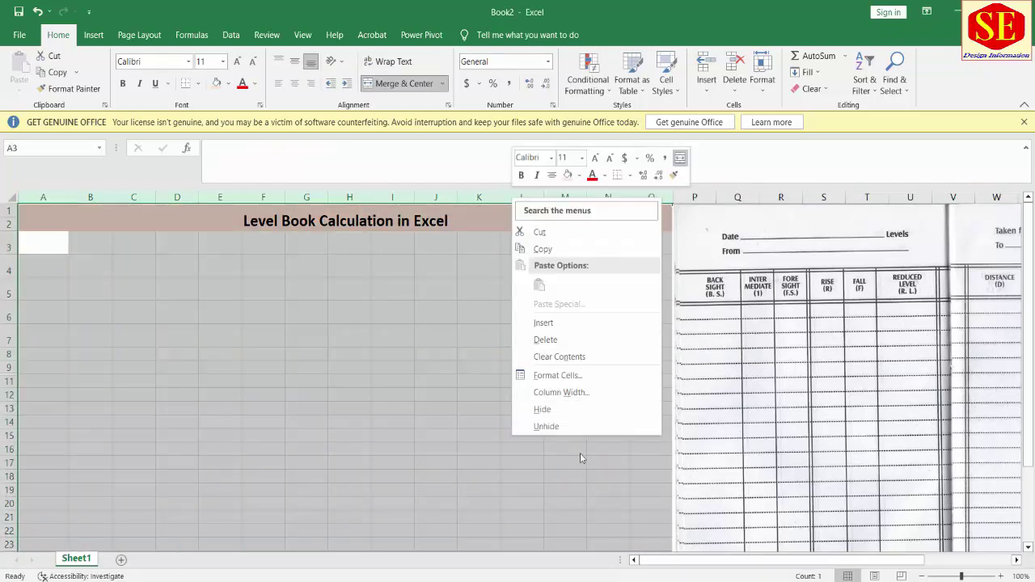
{"action": "left_click", "coordinate": [579, 394]}
{"action": "type", "text": "15"}
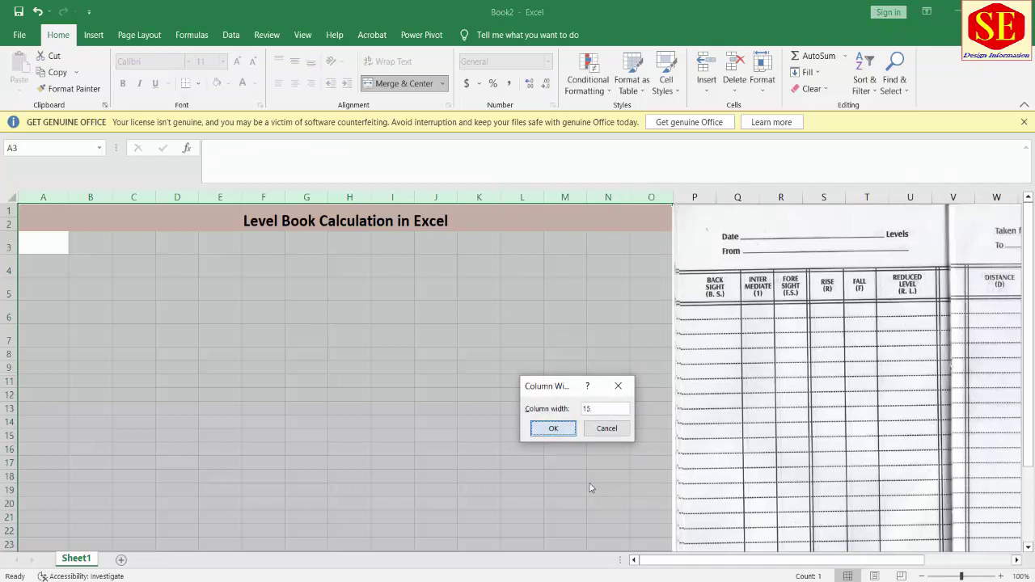
{"action": "key", "text": "Return"}
{"action": "left_click", "coordinate": [342, 392]}
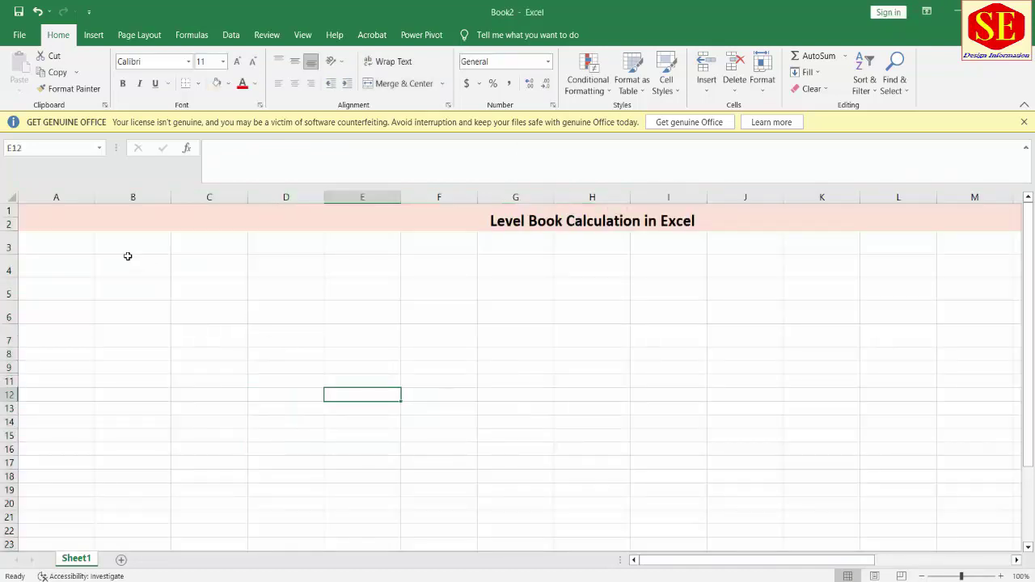
- Enter the label 'Date:-' in cell A4
{"action": "left_click", "coordinate": [83, 248]}
{"action": "left_click", "coordinate": [72, 270]}
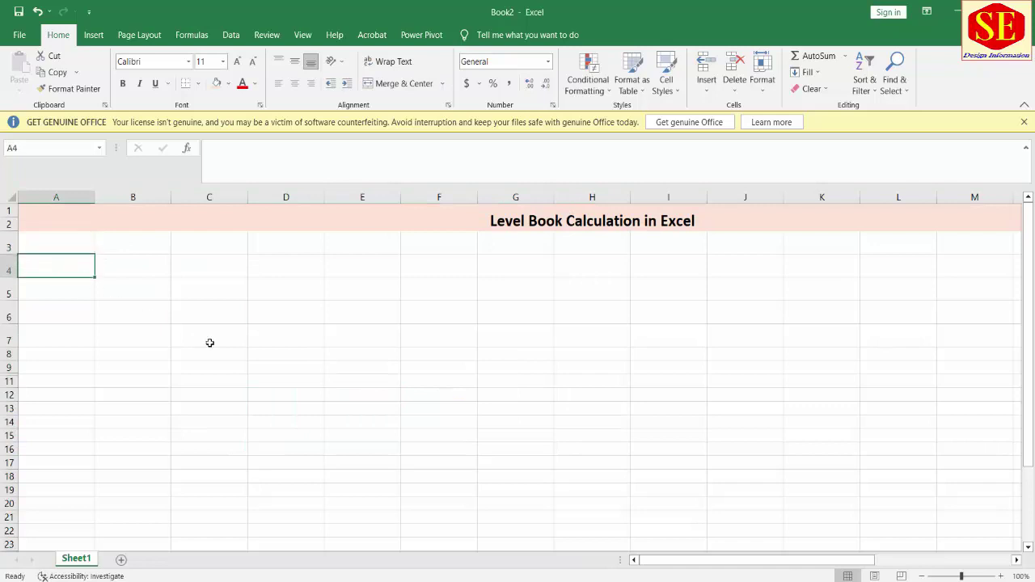
{"action": "type", "text": "Date:-"}
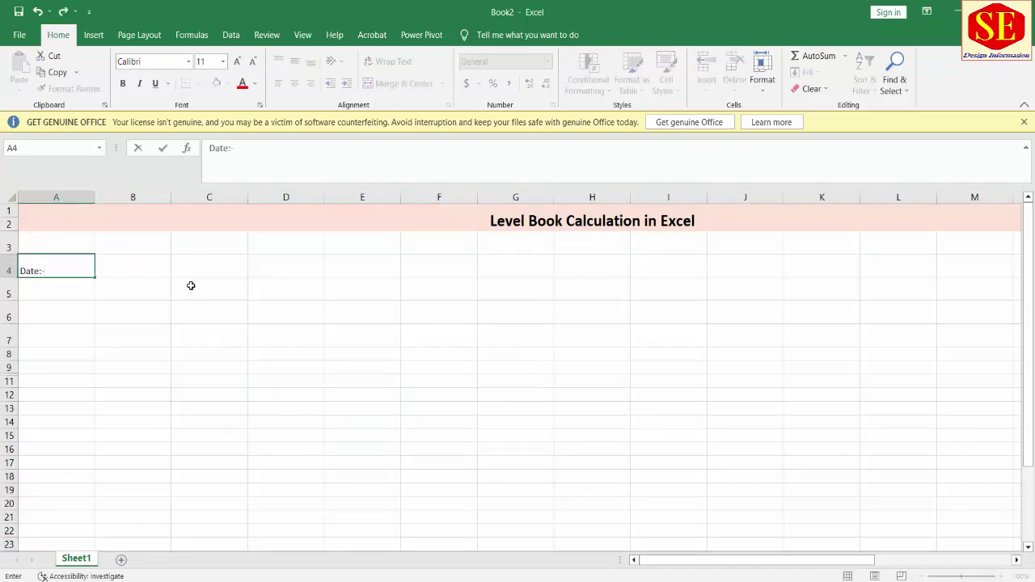
{"action": "left_click", "coordinate": [133, 265]}
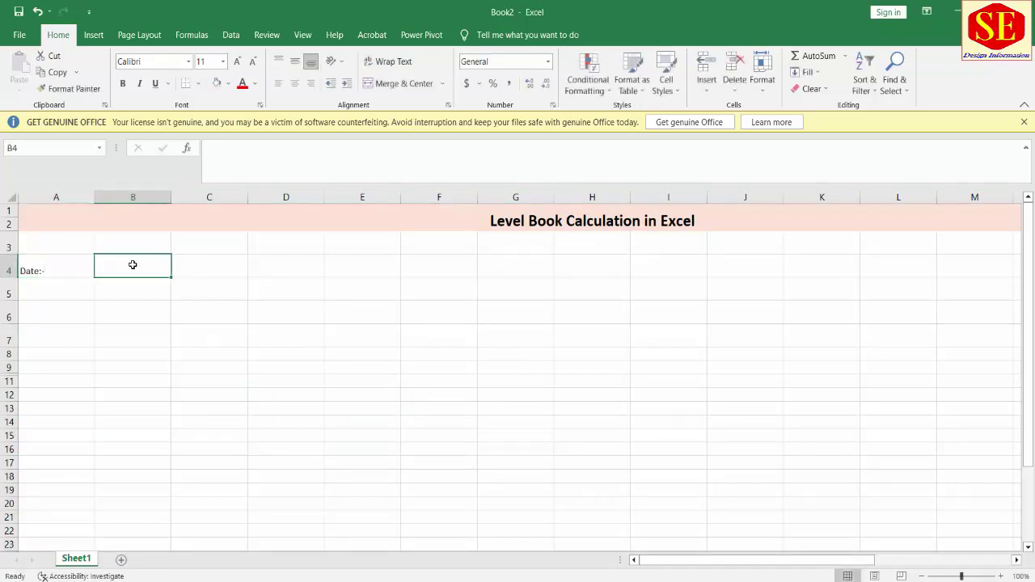
- Merge B4:C4 and enter the date 15-08-2023 in it
{"action": "left_click_drag", "start_coordinate": [132, 261], "coordinate": [217, 264]}
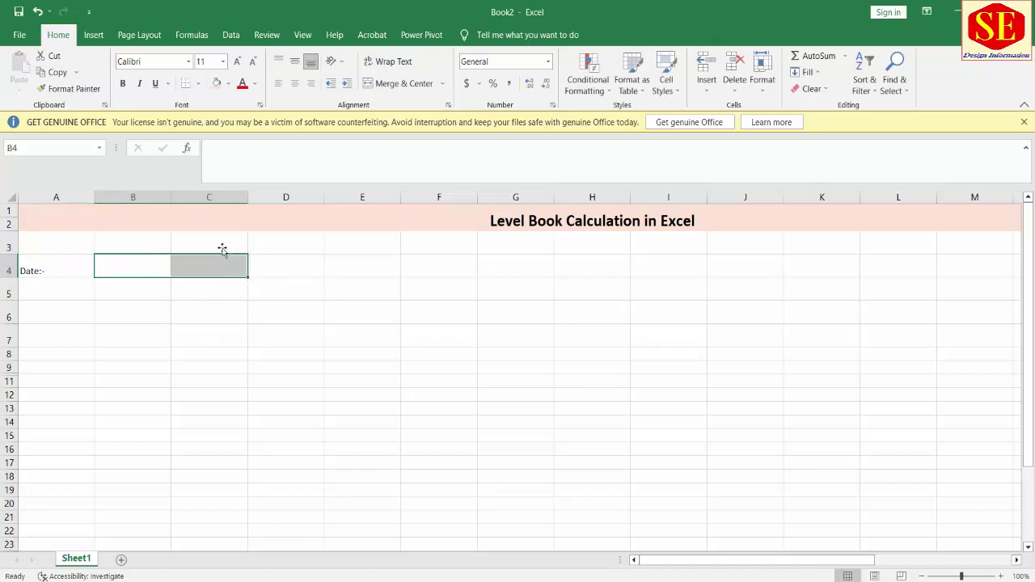
{"action": "left_click", "coordinate": [368, 84]}
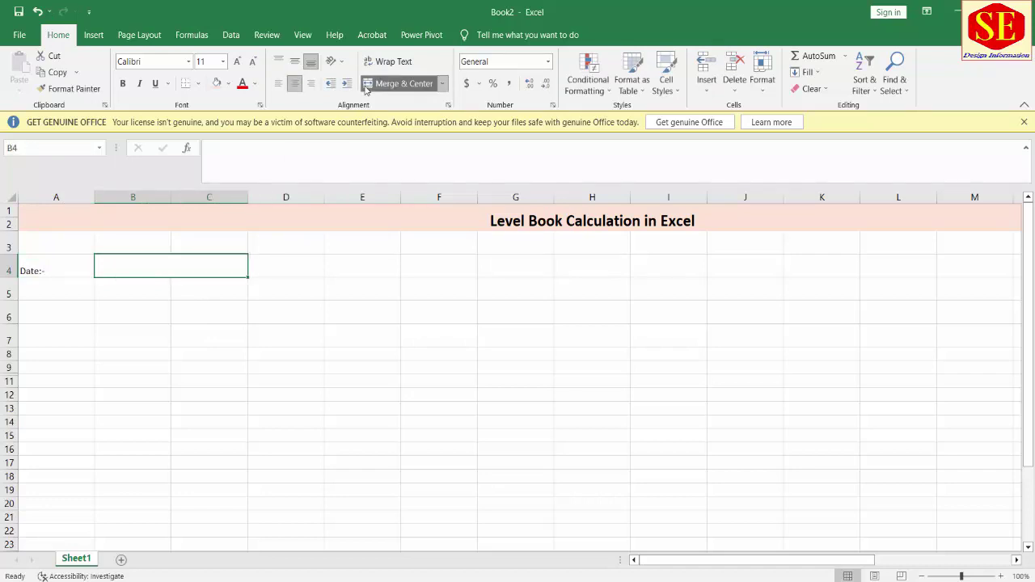
{"action": "type", "text": "15-08-20"}
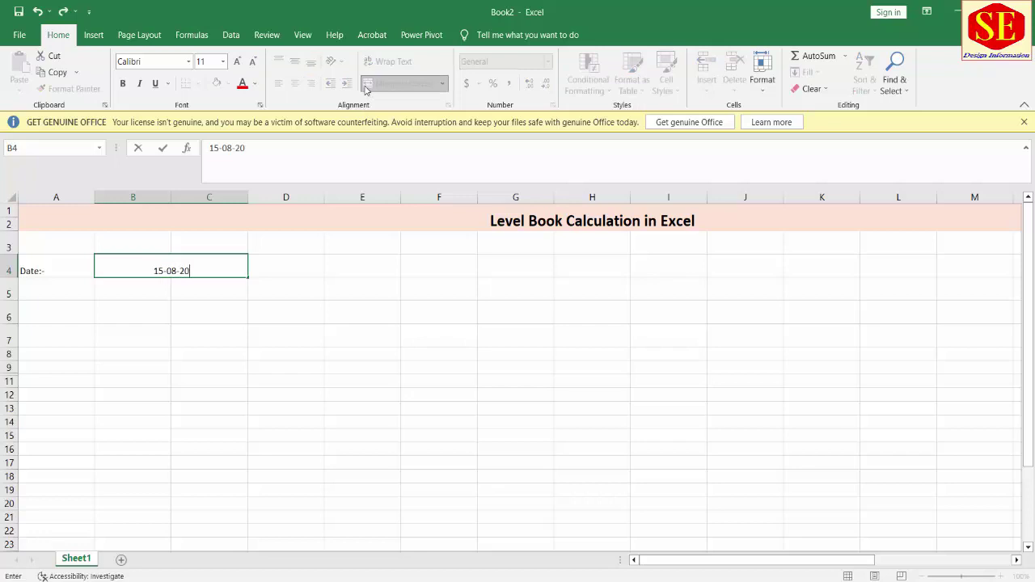
{"action": "type", "text": "23"}
{"action": "left_click", "coordinate": [267, 351]}
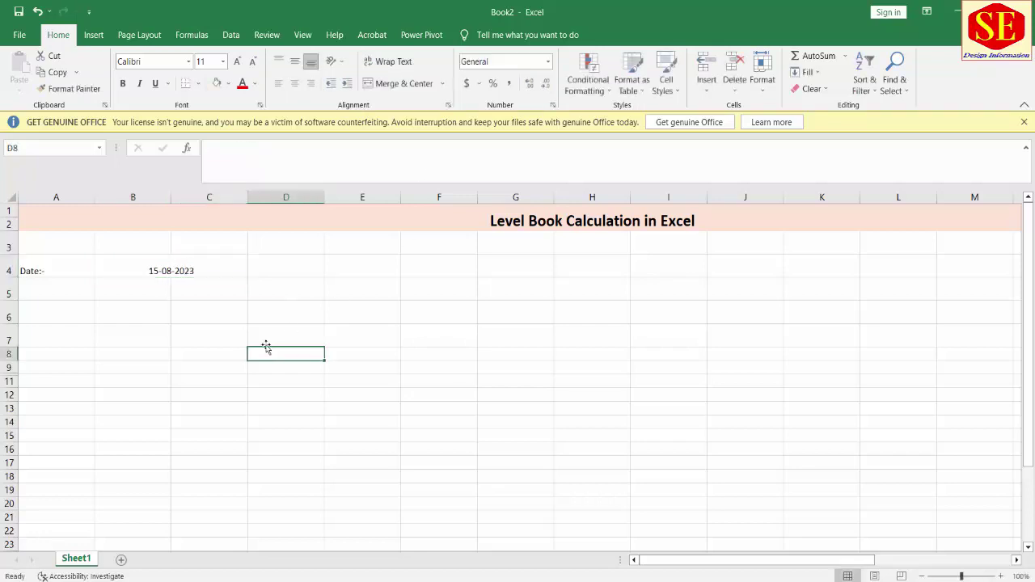
{"action": "left_click", "coordinate": [291, 267]}
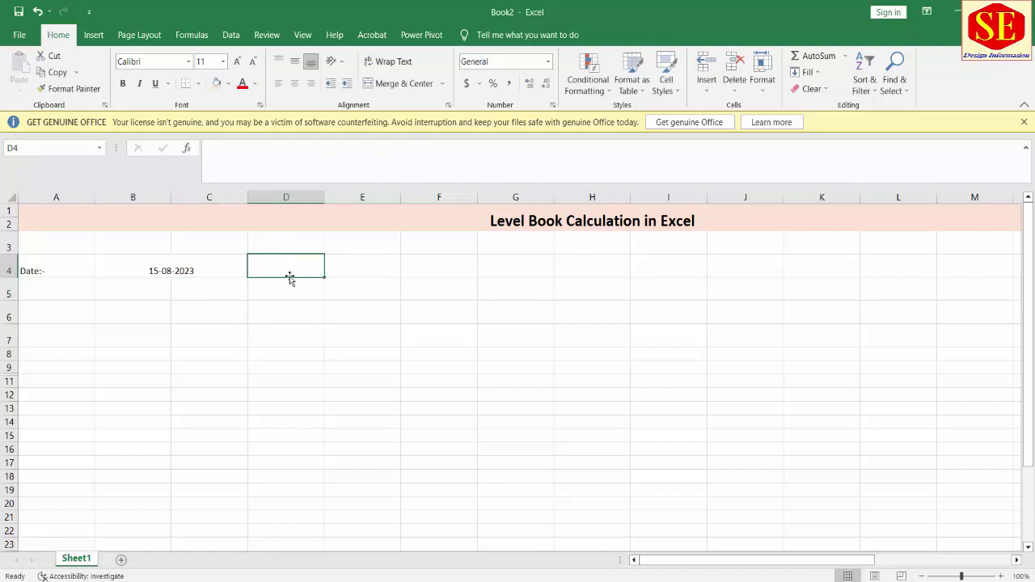
- Type 'Project Name:-' in D4, merge E4:G4 and enter 'YouTube Learning Videos' there
{"action": "type", "text": "Proj"}
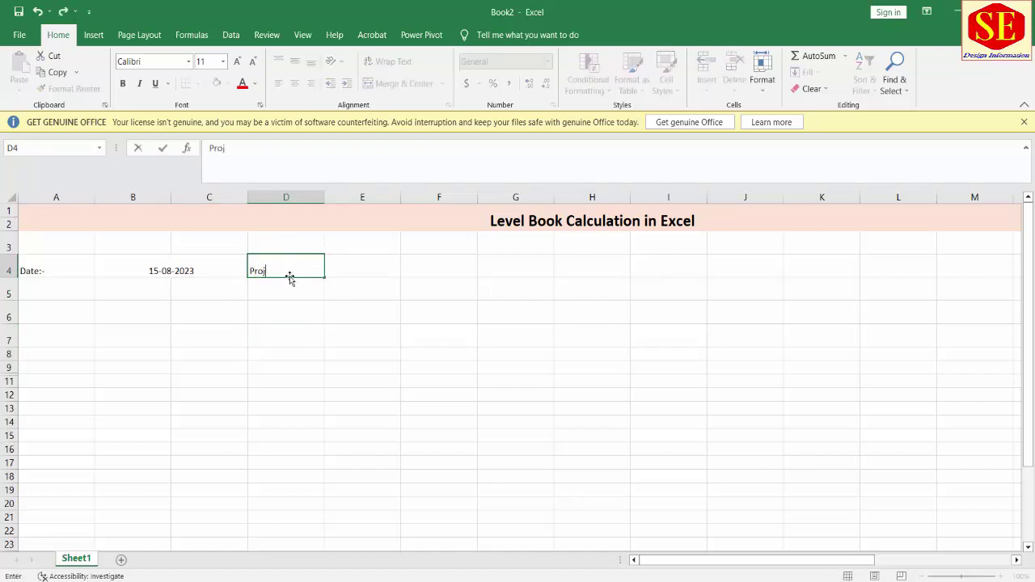
{"action": "type", "text": "ect Name:-"}
{"action": "left_click_drag", "start_coordinate": [355, 270], "coordinate": [484, 257]}
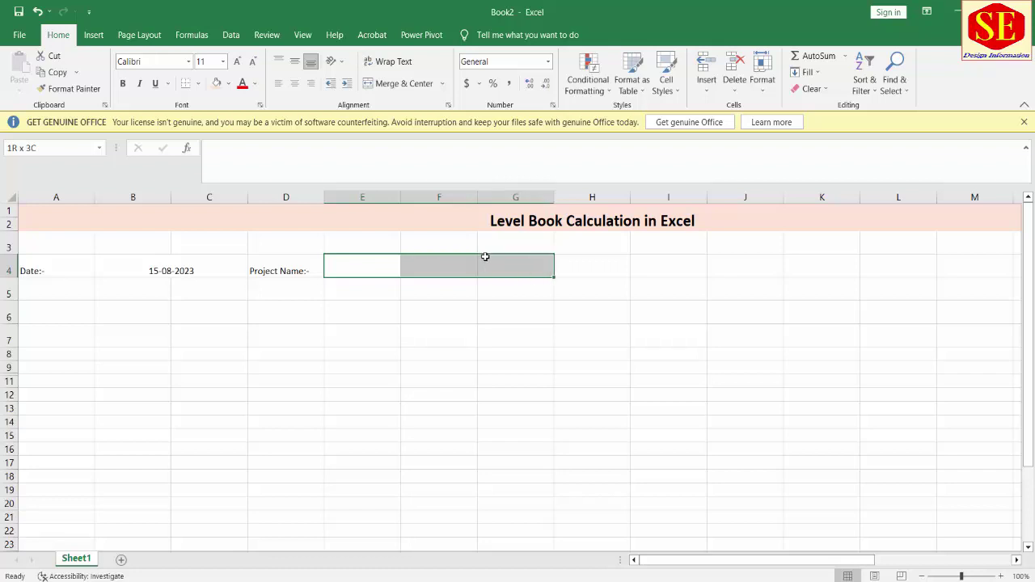
{"action": "left_click", "coordinate": [372, 83]}
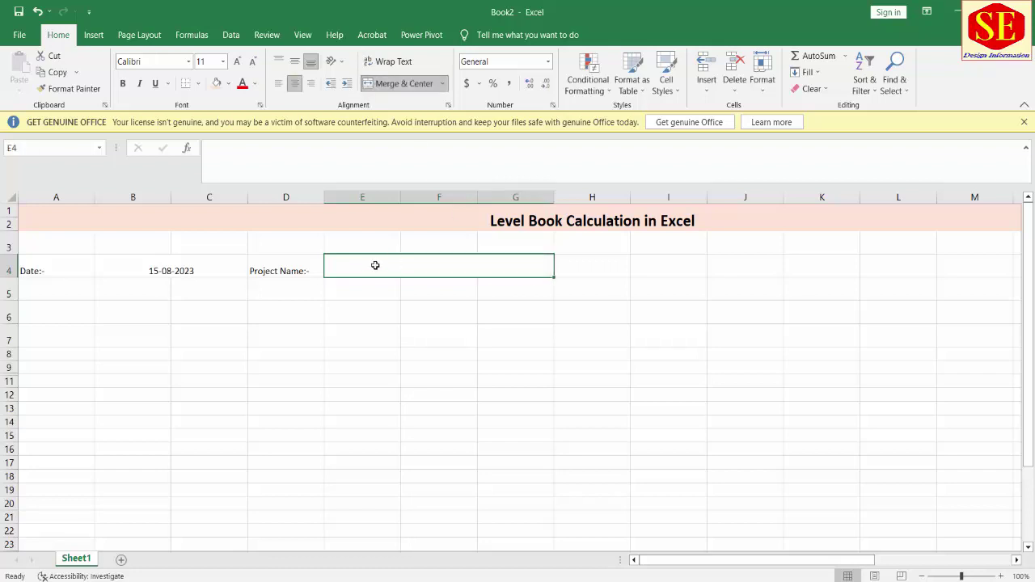
{"action": "type", "text": "Y"}
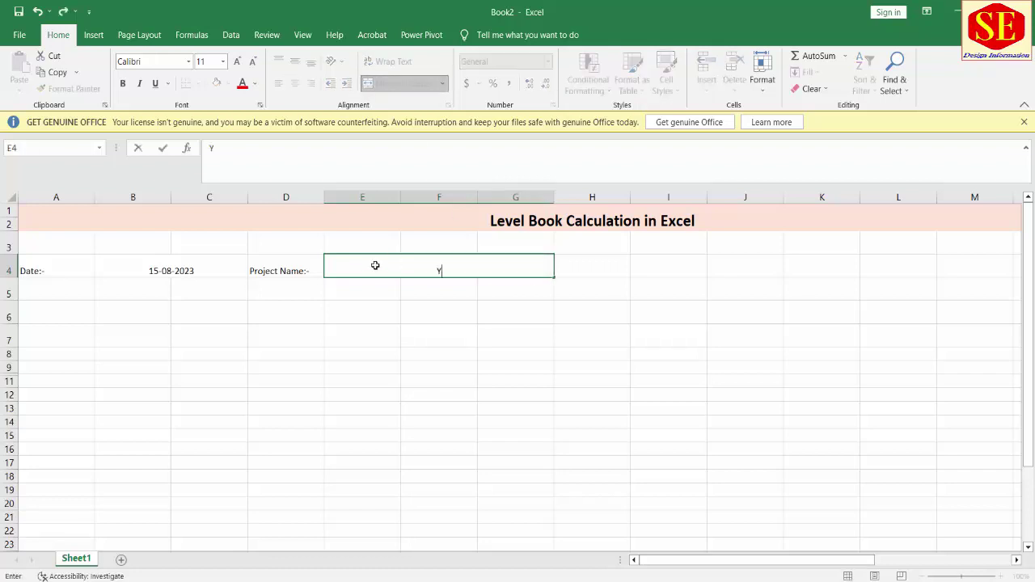
{"action": "type", "text": "out"}
{"action": "type", "text": "ube Le"}
{"action": "type", "text": "arnin"}
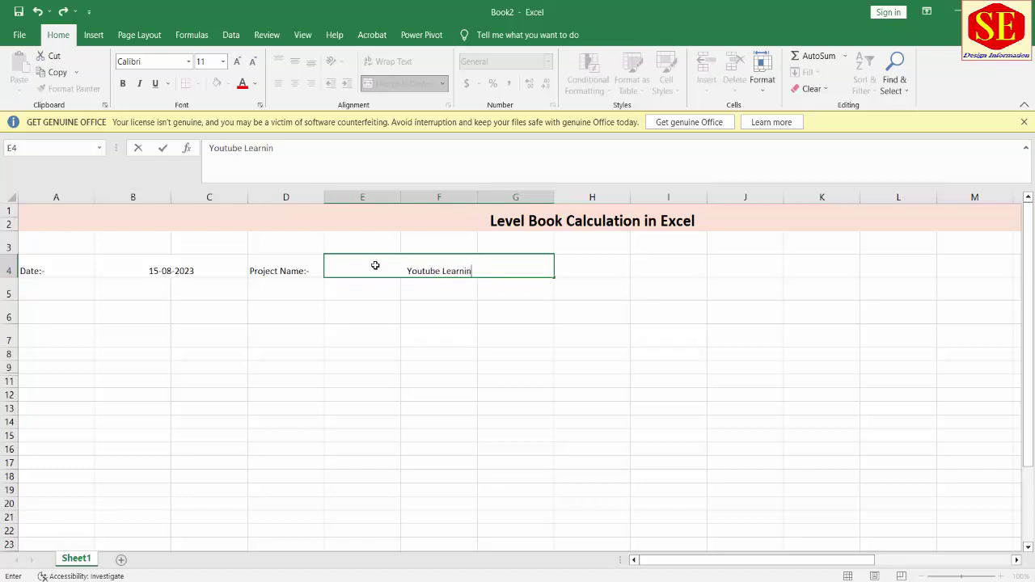
{"action": "type", "text": "g Videos"}
{"action": "left_click", "coordinate": [36, 289]}
- Enter 'From RD' in A5, 0 in B5, 'To RD' in C5 and 150 in D5
{"action": "type", "text": "Fr"}
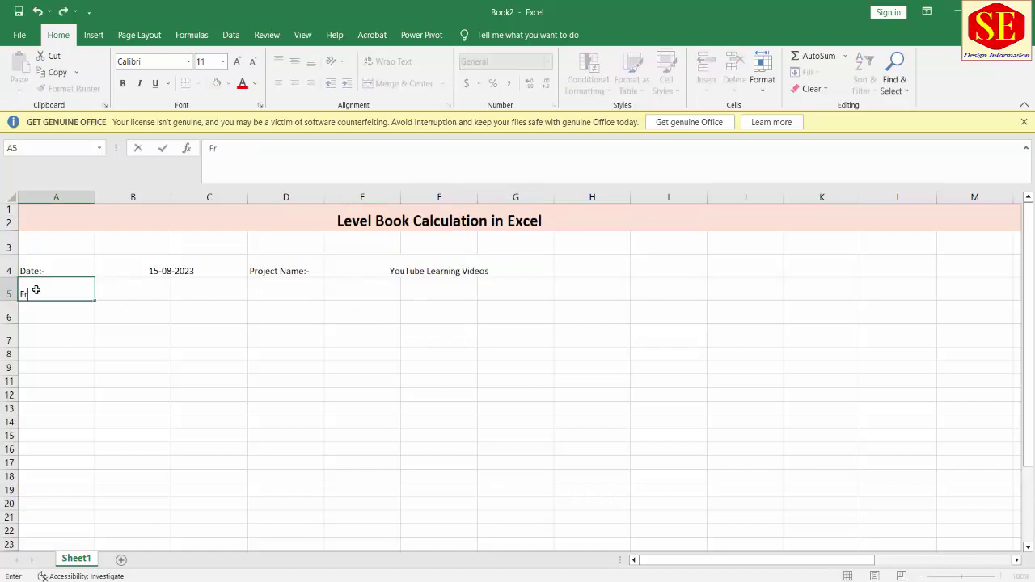
{"action": "type", "text": "om R"}
{"action": "type", "text": "D"}
{"action": "left_click", "coordinate": [142, 297]}
{"action": "type", "text": "0"}
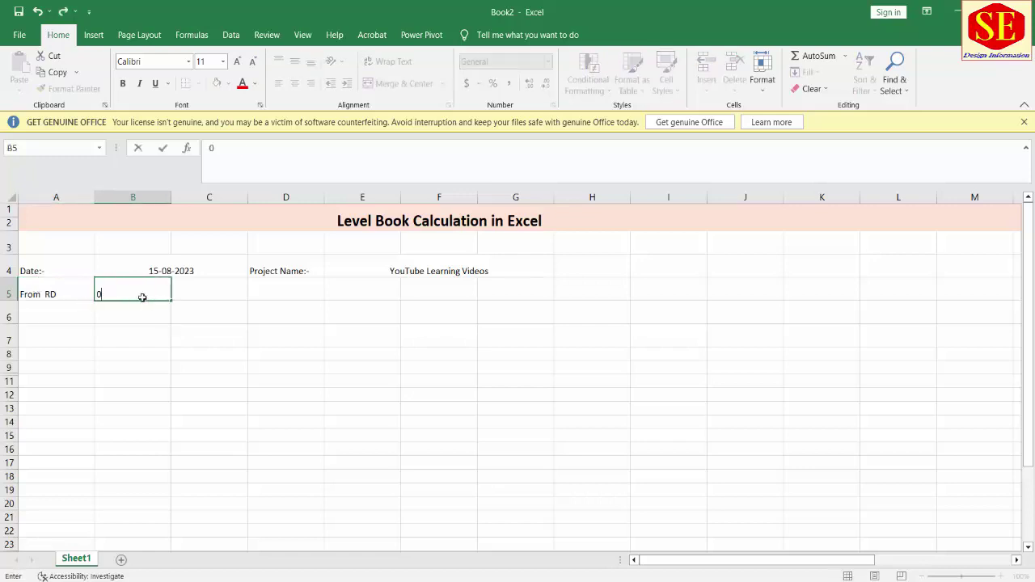
{"action": "left_click", "coordinate": [217, 339]}
{"action": "key", "text": "Up"}
{"action": "key", "text": "Up"}
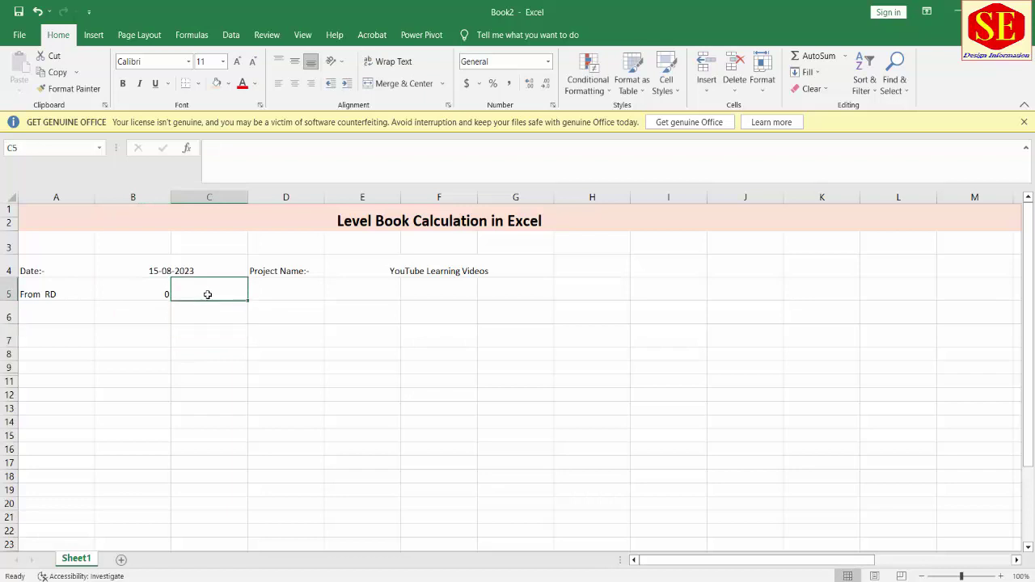
{"action": "type", "text": "To"}
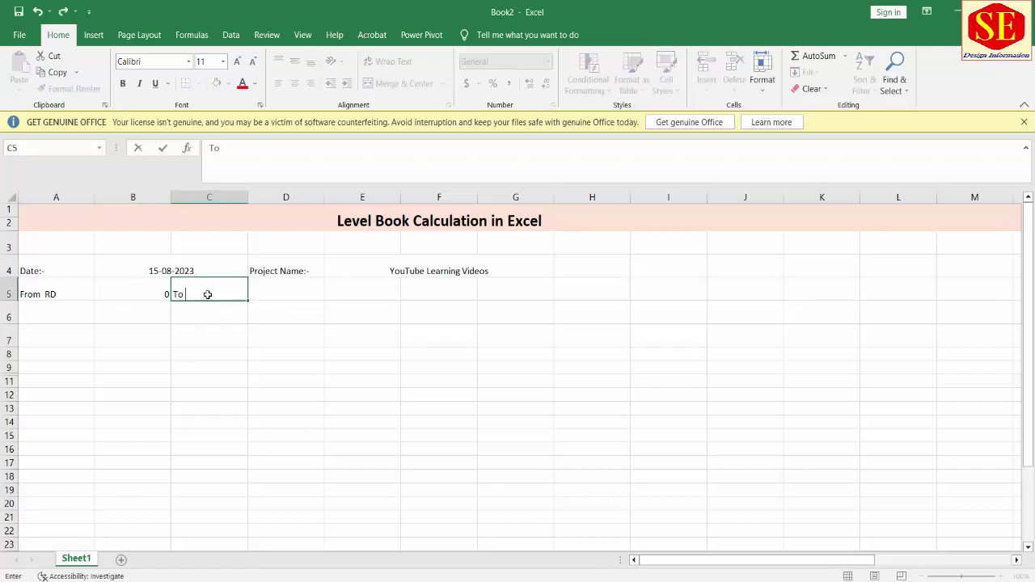
{"action": "type", "text": " RD"}
{"action": "left_click", "coordinate": [274, 297]}
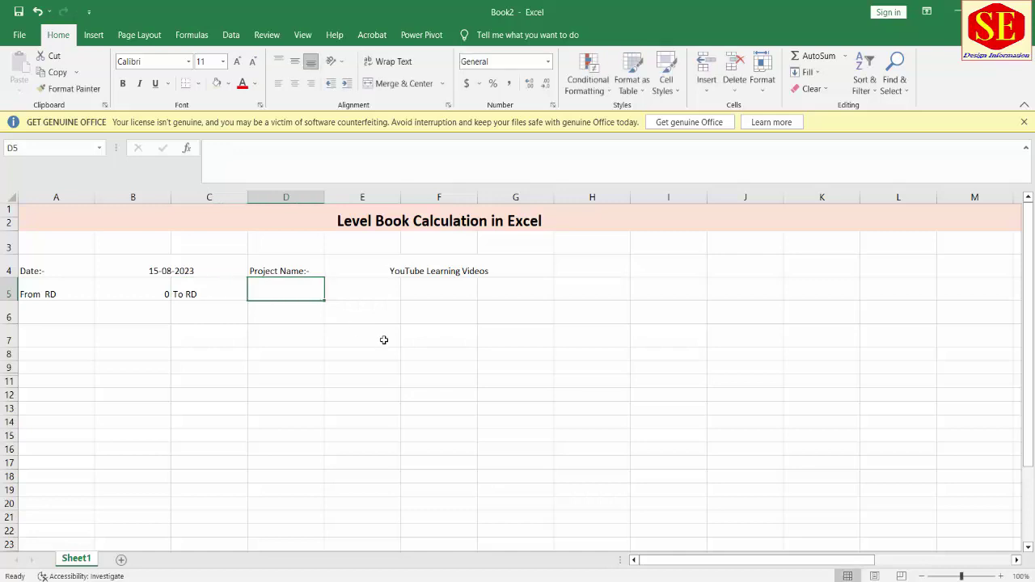
{"action": "type", "text": "150"}
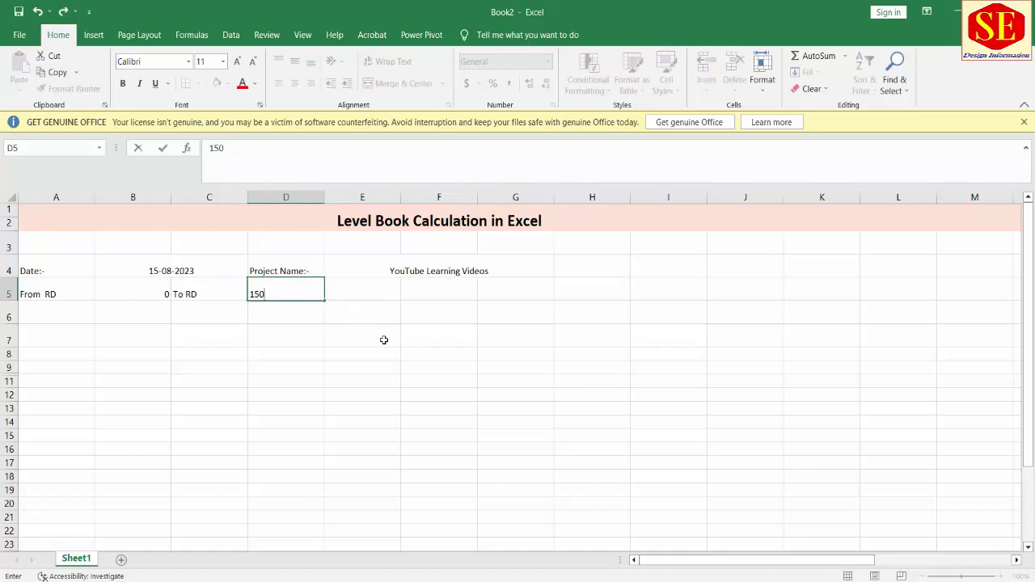
{"action": "left_click", "coordinate": [384, 339]}
{"action": "left_click", "coordinate": [146, 294]}
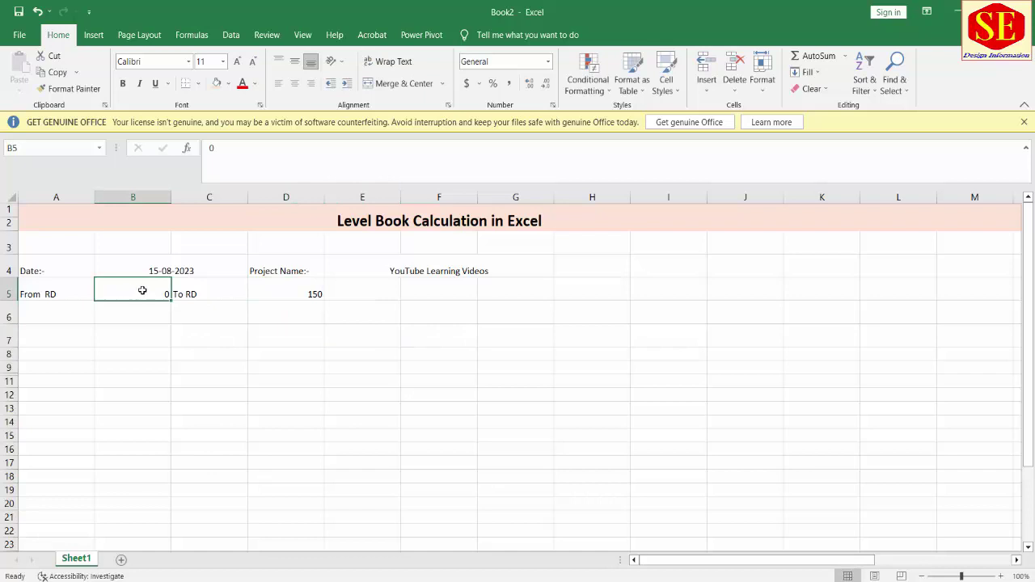
- Give cell B5 the custom number format 0+000.000
{"action": "right_click", "coordinate": [143, 293]}
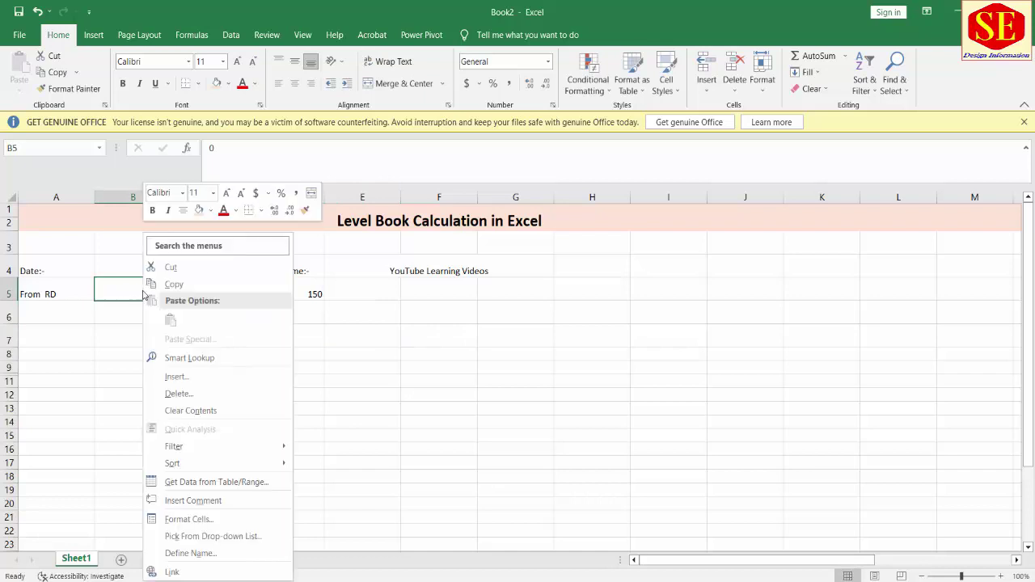
{"action": "left_click", "coordinate": [214, 524]}
{"action": "left_click", "coordinate": [59, 396]}
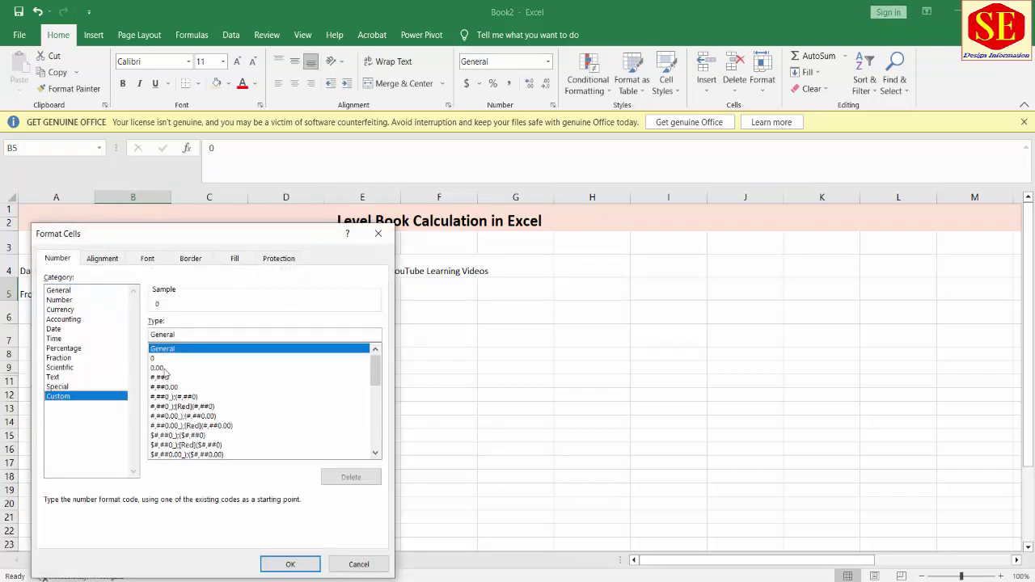
{"action": "left_click_drag", "start_coordinate": [196, 336], "coordinate": [123, 338]}
{"action": "type", "text": "0+000.000"}
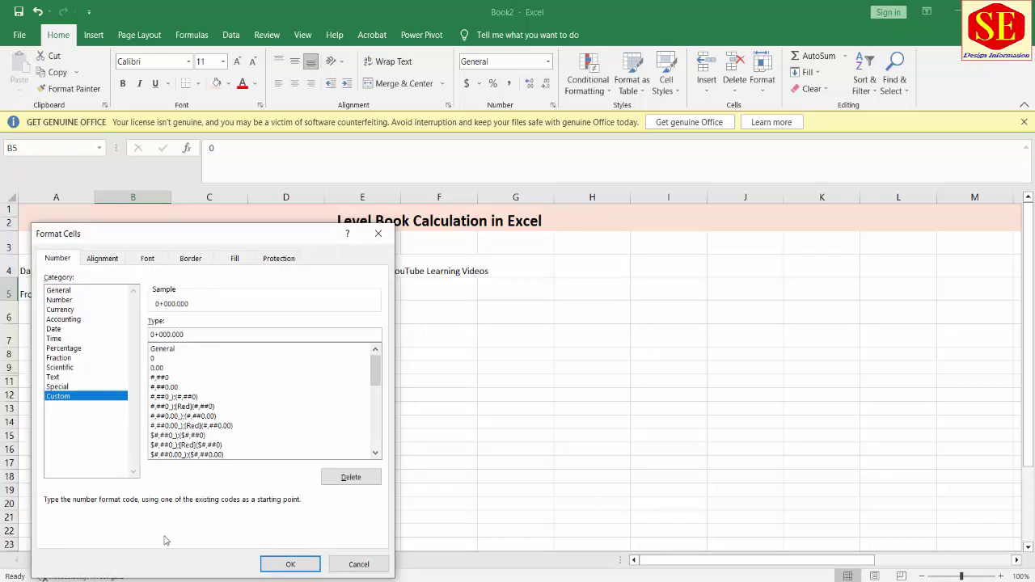
{"action": "left_click", "coordinate": [289, 565]}
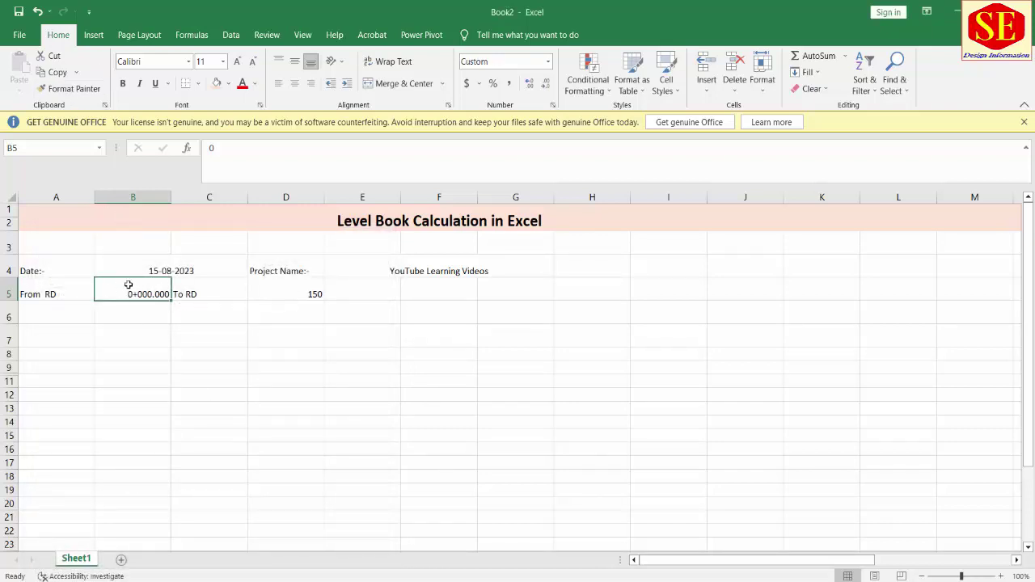
- Copy B5's chainage format to D5 with Format Painter so it shows 0+150.000
{"action": "left_click", "coordinate": [81, 91]}
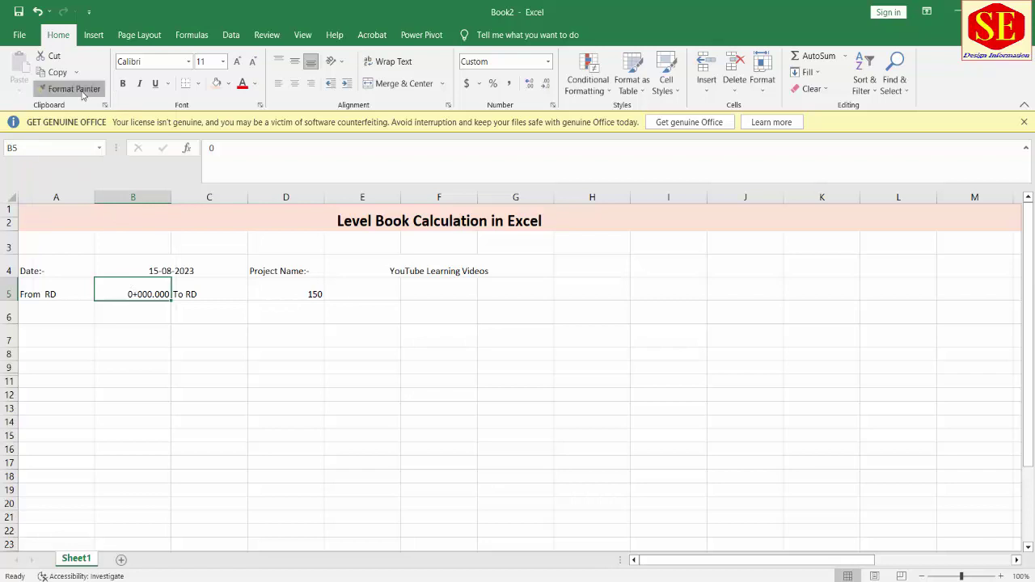
{"action": "left_click", "coordinate": [314, 294]}
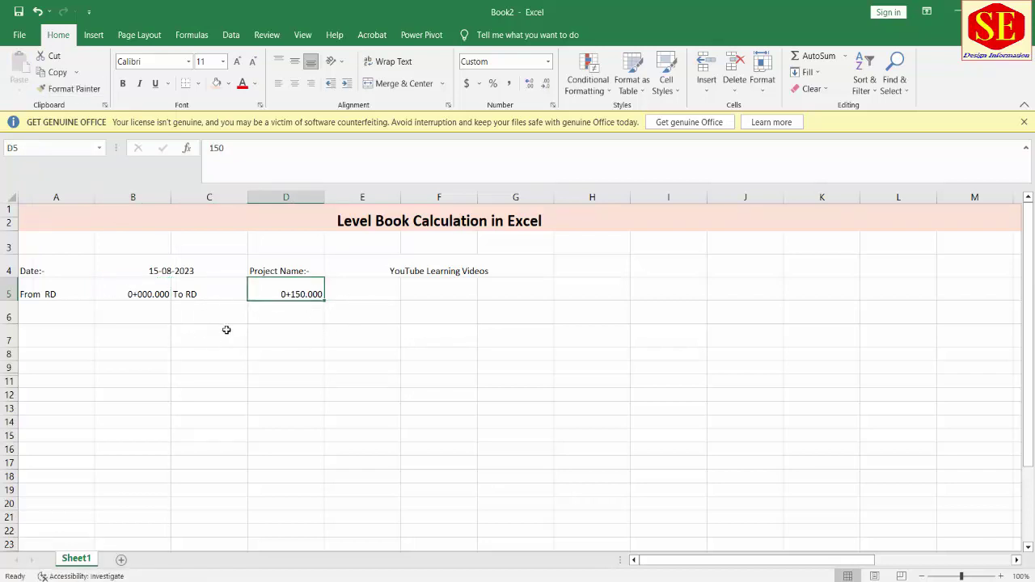
{"action": "left_click", "coordinate": [190, 296]}
{"action": "left_click", "coordinate": [275, 295]}
{"action": "left_click", "coordinate": [377, 293]}
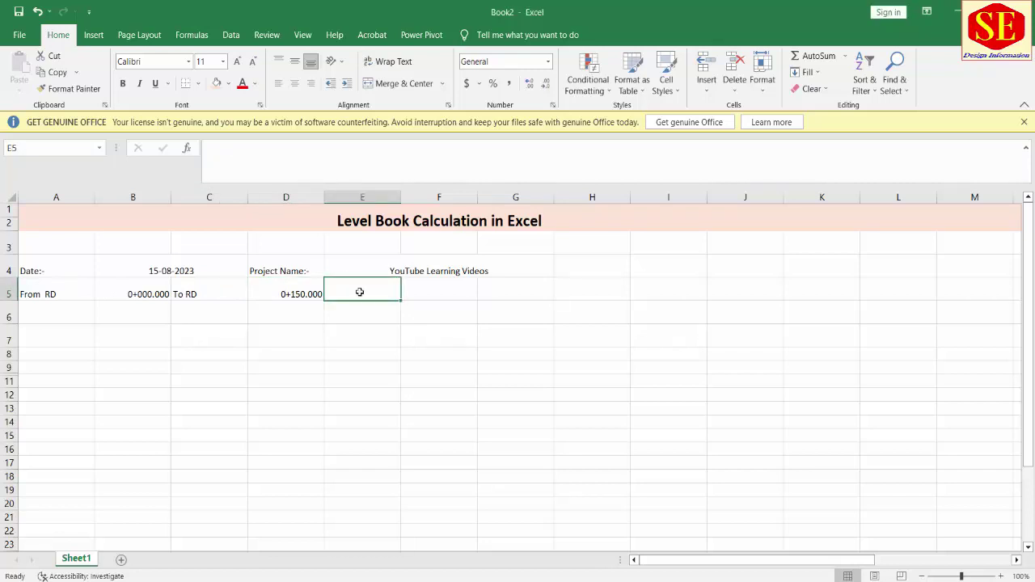
- Label E5 'Nature of Work' and merge F5:G5 beside it
{"action": "type", "text": "Nature"}
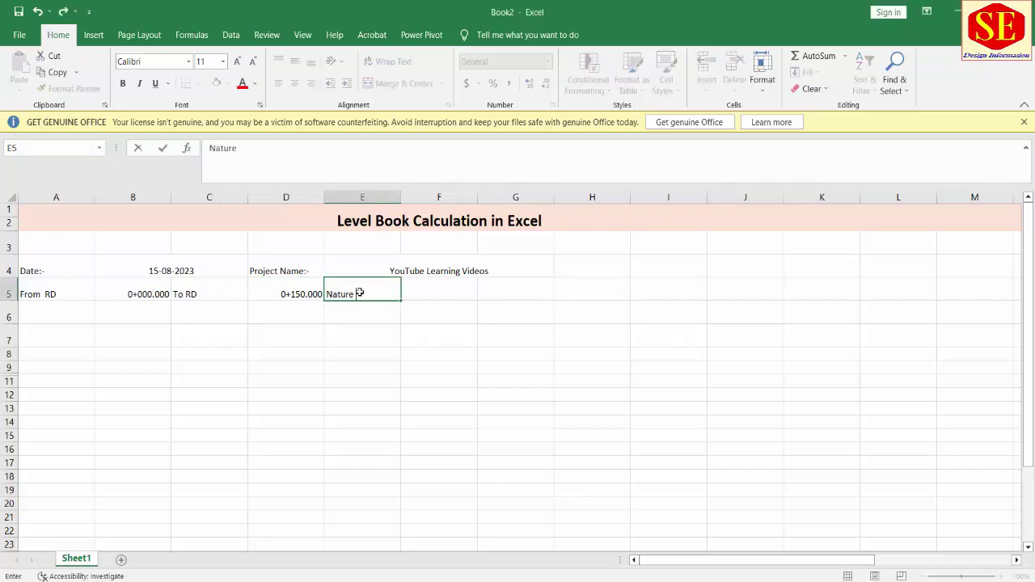
{"action": "type", "text": " of Work"}
{"action": "left_click", "coordinate": [476, 370]}
{"action": "mouse_move", "coordinate": [429, 291]}
{"action": "left_mouse_down"}
{"action": "mouse_move", "coordinate": [565, 293]}
{"action": "mouse_move", "coordinate": [517, 292]}
{"action": "left_mouse_up"}
{"action": "left_click", "coordinate": [399, 84]}
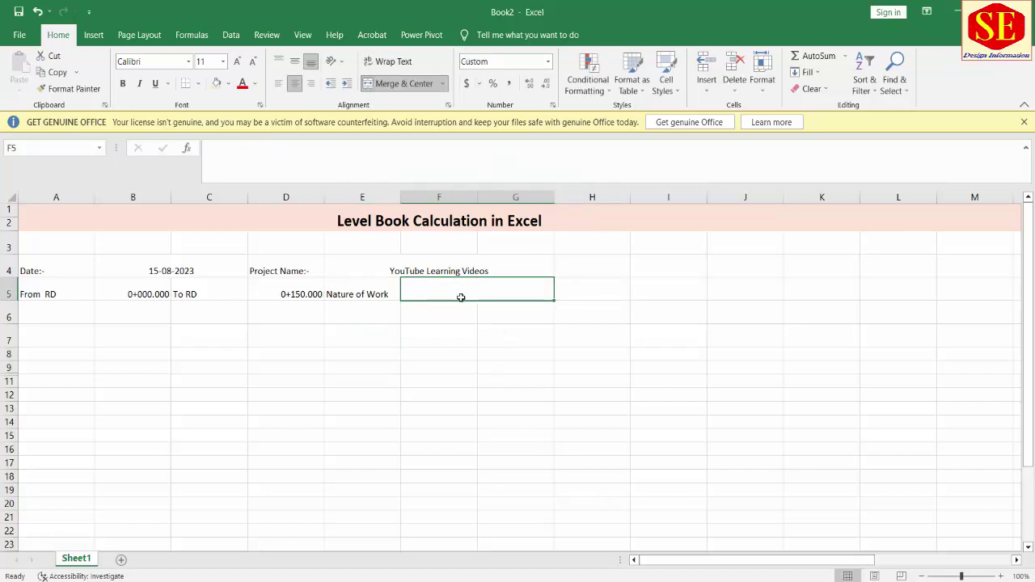
- Enter NSL in the merged F5:G5 cell, then recheck the B5 and D5 values
{"action": "type", "text": "NSI"}
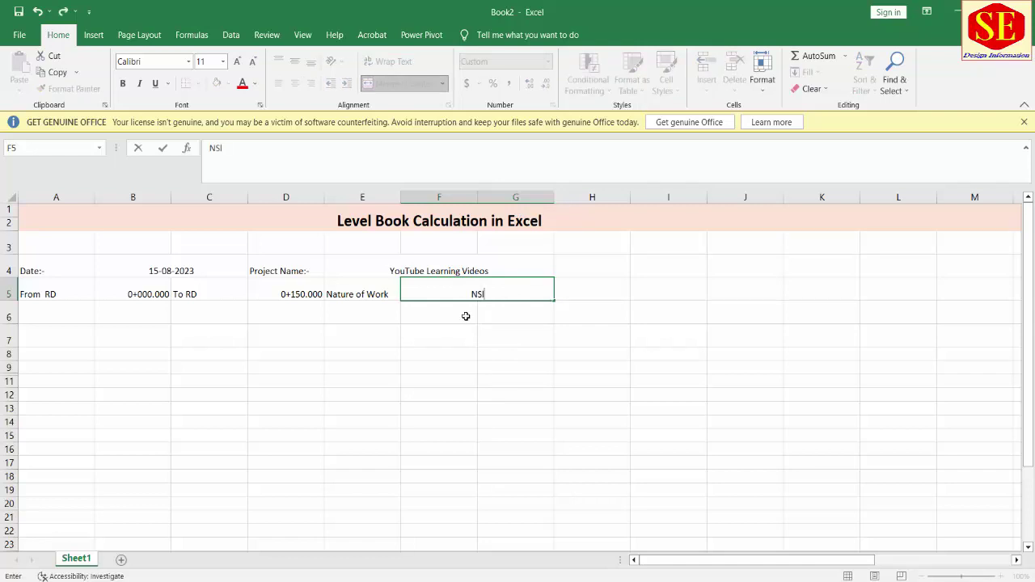
{"action": "key", "text": "BackSpace"}
{"action": "key", "text": "BackSpace"}
{"action": "key", "text": "BackSpace"}
{"action": "type", "text": "m"}
{"action": "type", "text": "bankmen"}
{"action": "type", "text": "t Layer"}
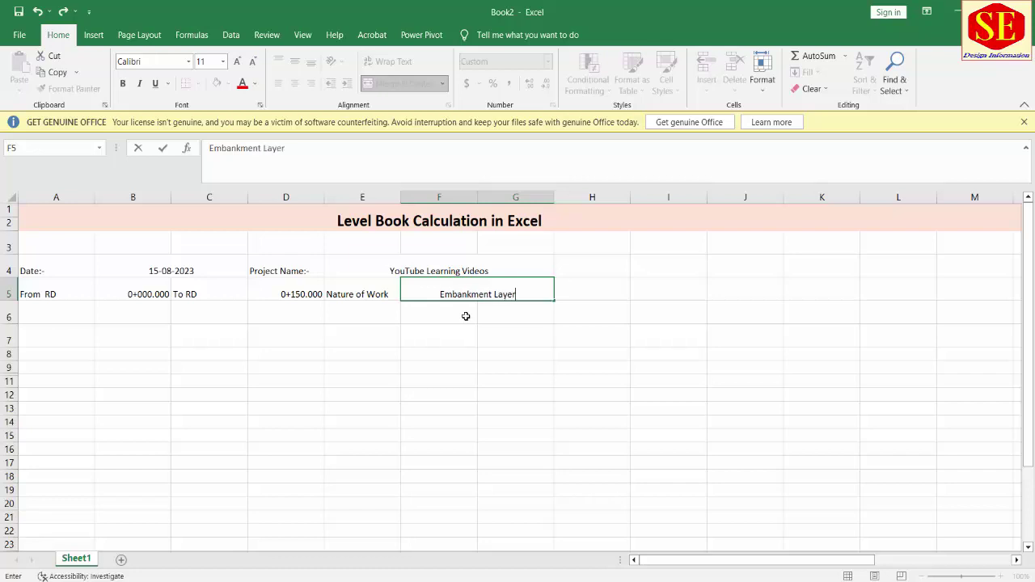
{"action": "key", "text": "BackSpace"}
{"action": "key", "text": "BackSpace"}
{"action": "key", "text": "BackSpace"}
{"action": "key", "text": "BackSpace"}
{"action": "key", "text": "BackSpace"}
{"action": "key", "text": "BackSpace"}
{"action": "key", "text": "BackSpace"}
{"action": "type", "text": "NSL"}
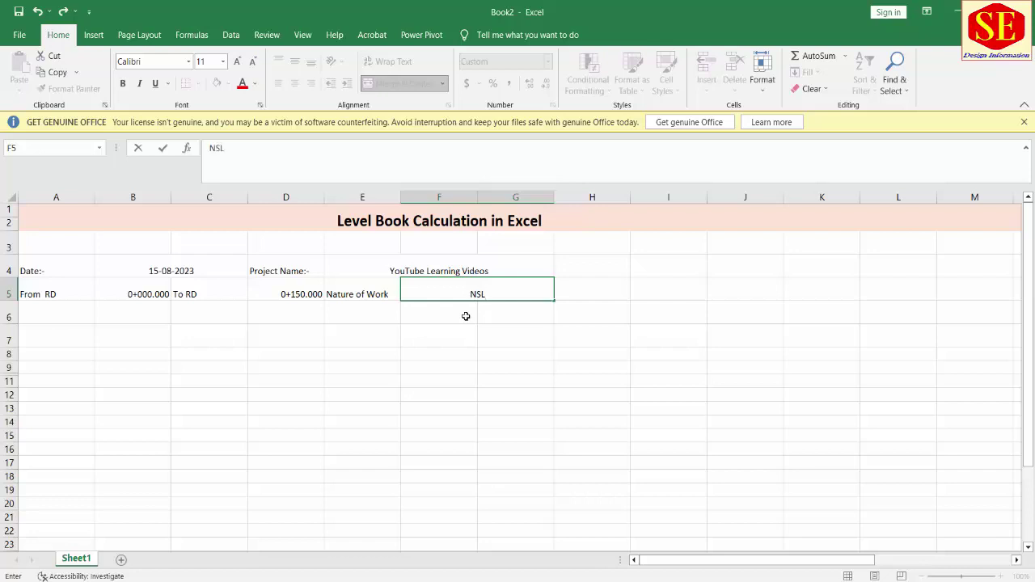
{"action": "left_click", "coordinate": [452, 364]}
{"action": "left_click", "coordinate": [146, 298]}
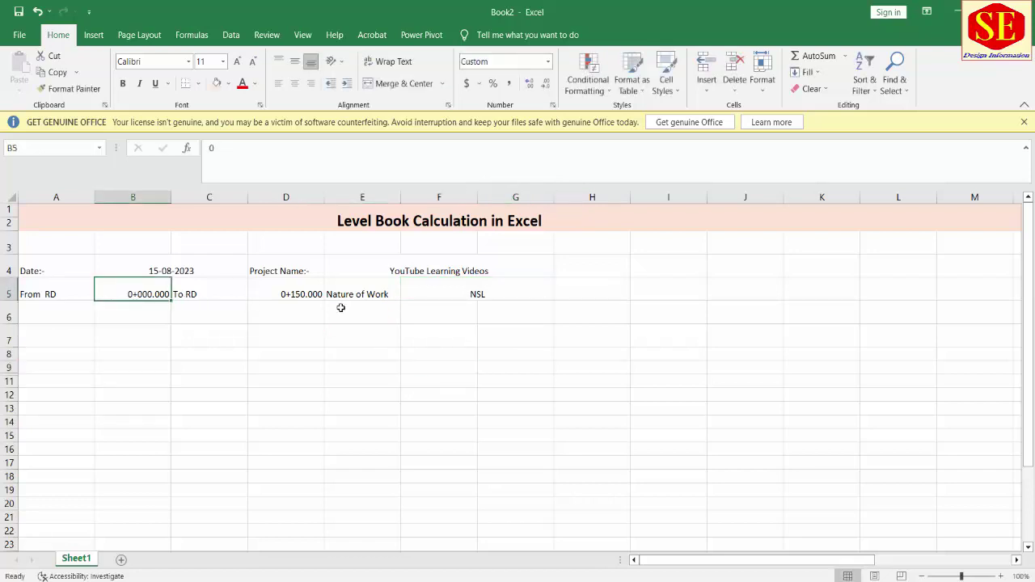
{"action": "left_click", "coordinate": [321, 295]}
{"action": "left_click", "coordinate": [439, 296]}
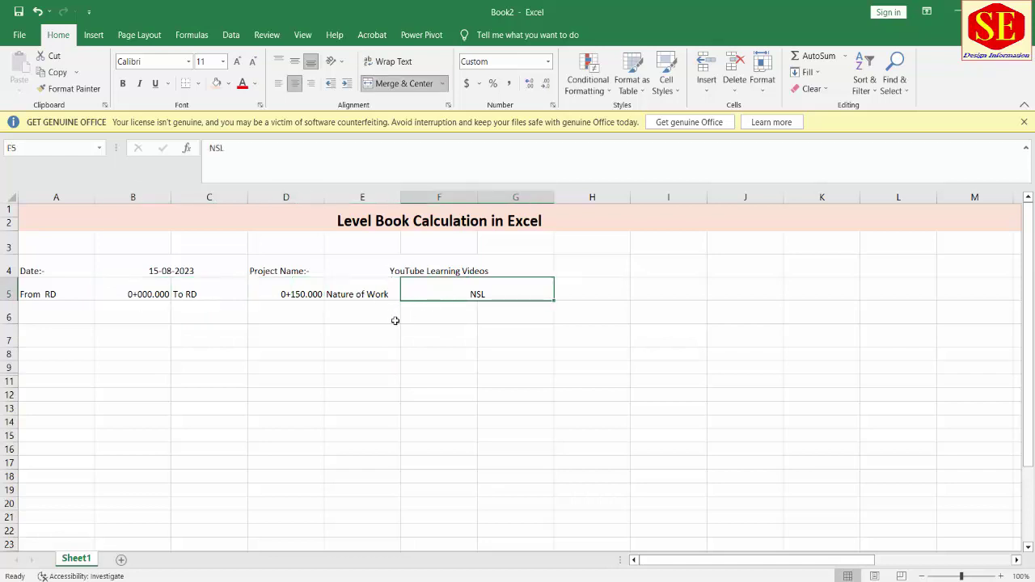
- Enter 'BM Name', 'BM1' and 'BM Value' in cells A6 to C6
{"action": "left_click", "coordinate": [47, 308]}
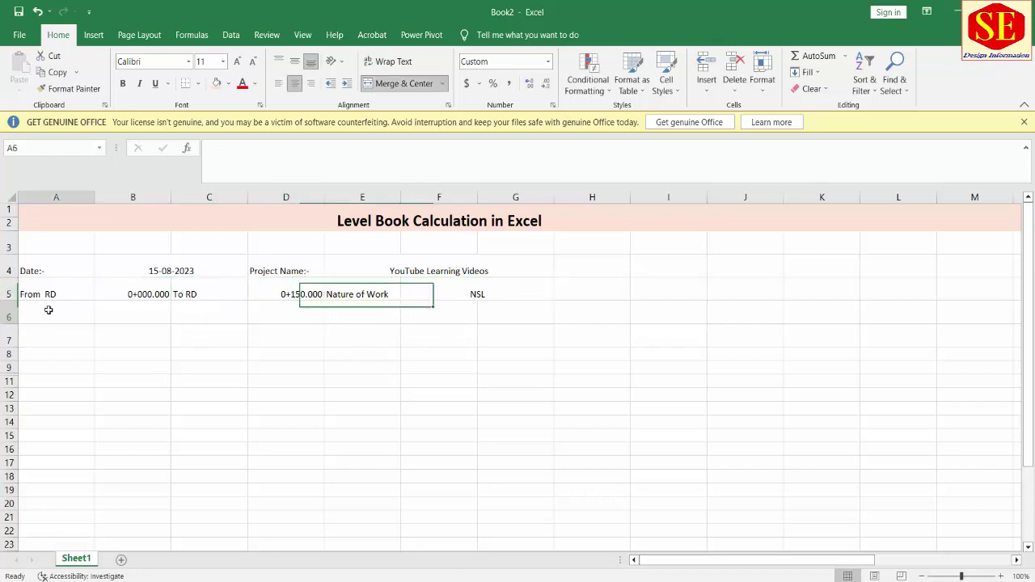
{"action": "type", "text": "BM Name"}
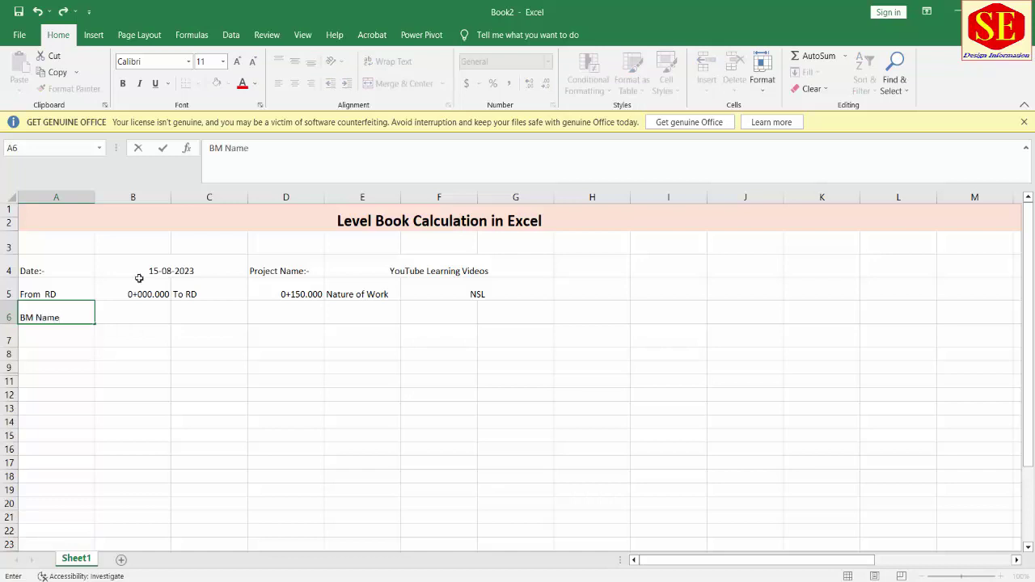
{"action": "left_click", "coordinate": [129, 311]}
{"action": "type", "text": "B"}
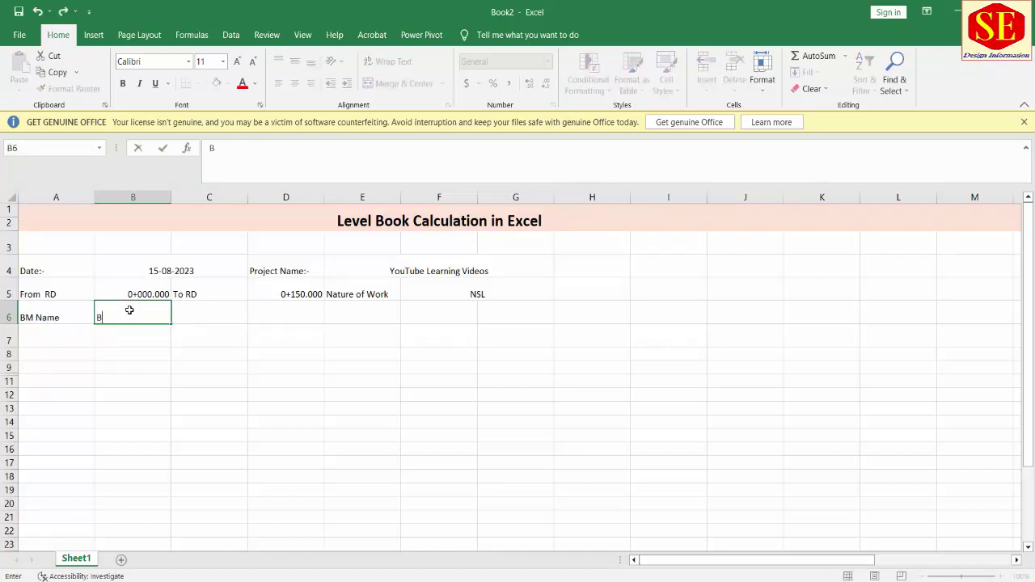
{"action": "type", "text": "M1"}
{"action": "left_click", "coordinate": [206, 321]}
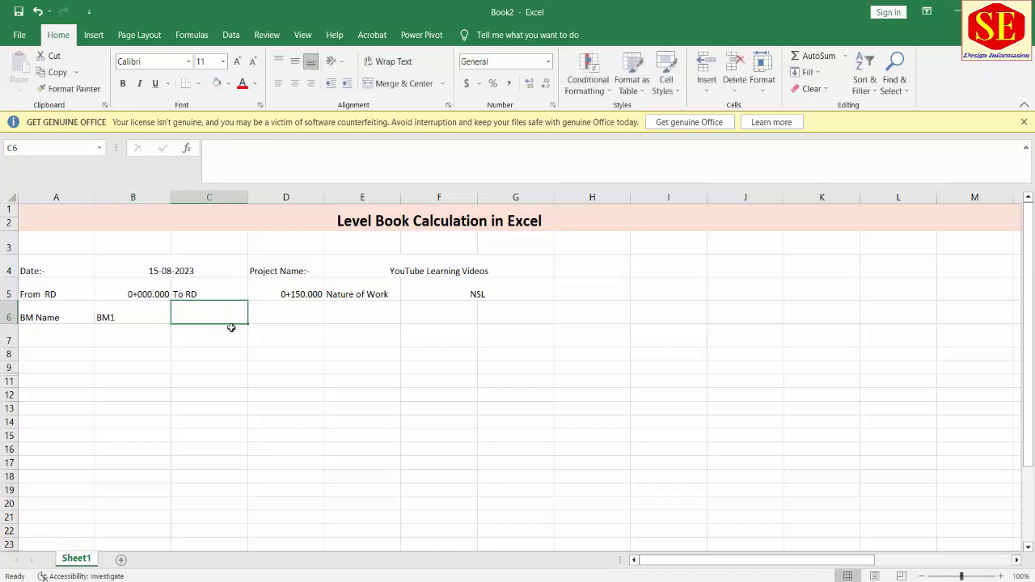
{"action": "type", "text": "BM V"}
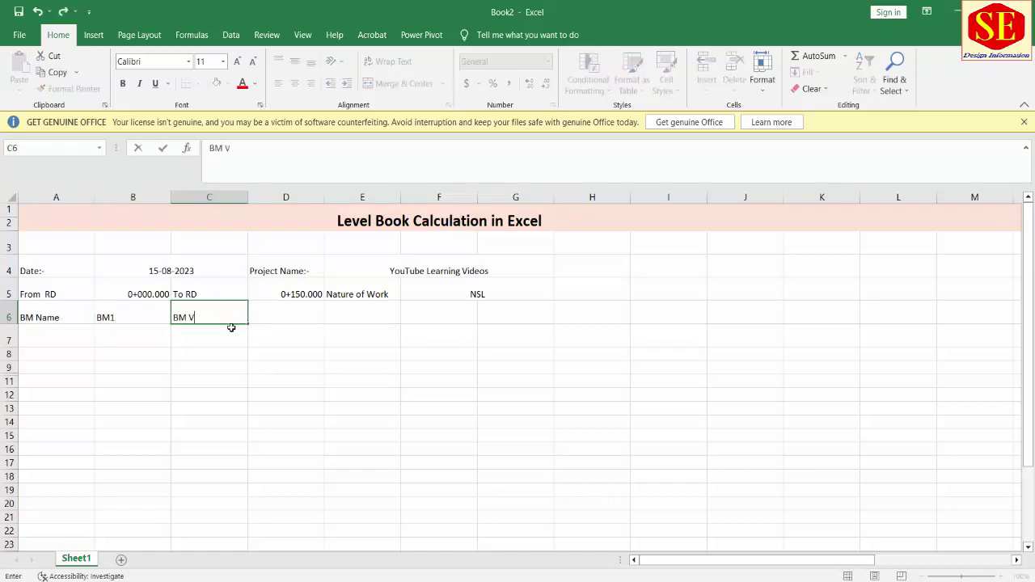
{"action": "type", "text": "alue"}
{"action": "left_click", "coordinate": [280, 313]}
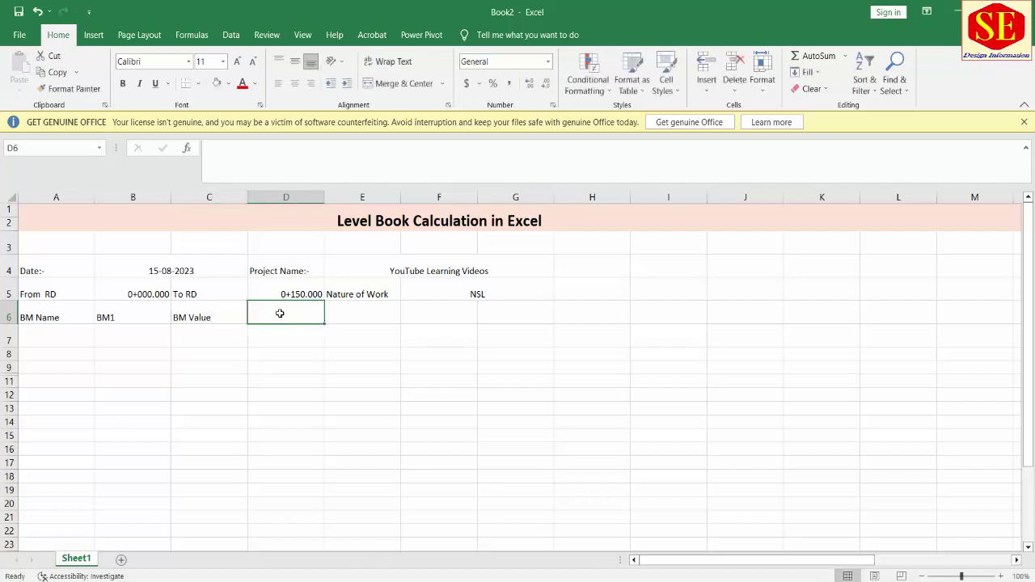
- Put a wrapped 'Height of Instrument (HI)' label in E6 and make row 6 taller
{"action": "left_click", "coordinate": [380, 313]}
{"action": "type", "text": "HI"}
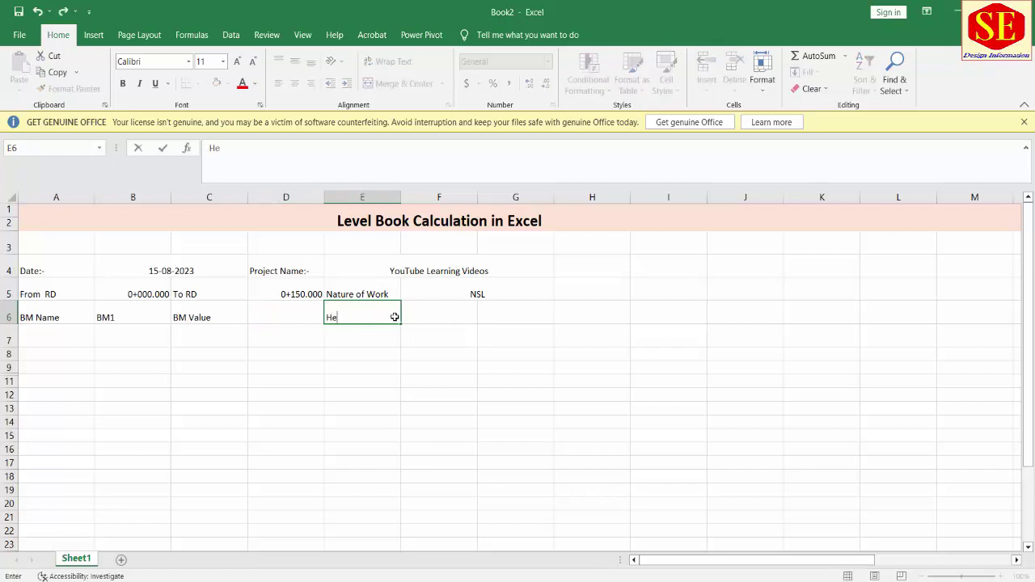
{"action": "type", "text": "ght of Instru"}
{"action": "type", "text": "ment (HI"}
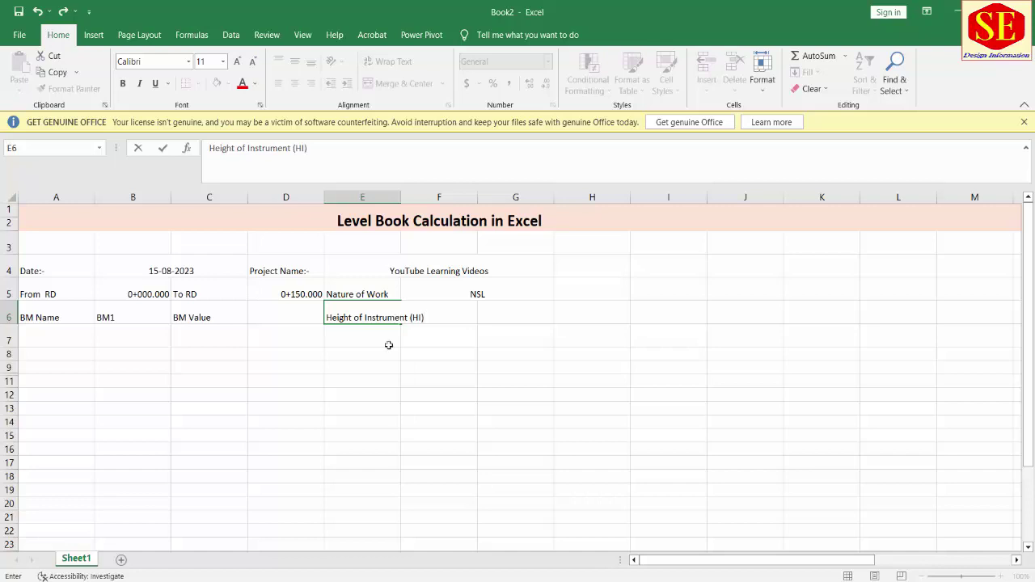
{"action": "left_click", "coordinate": [357, 399]}
{"action": "left_click", "coordinate": [372, 317]}
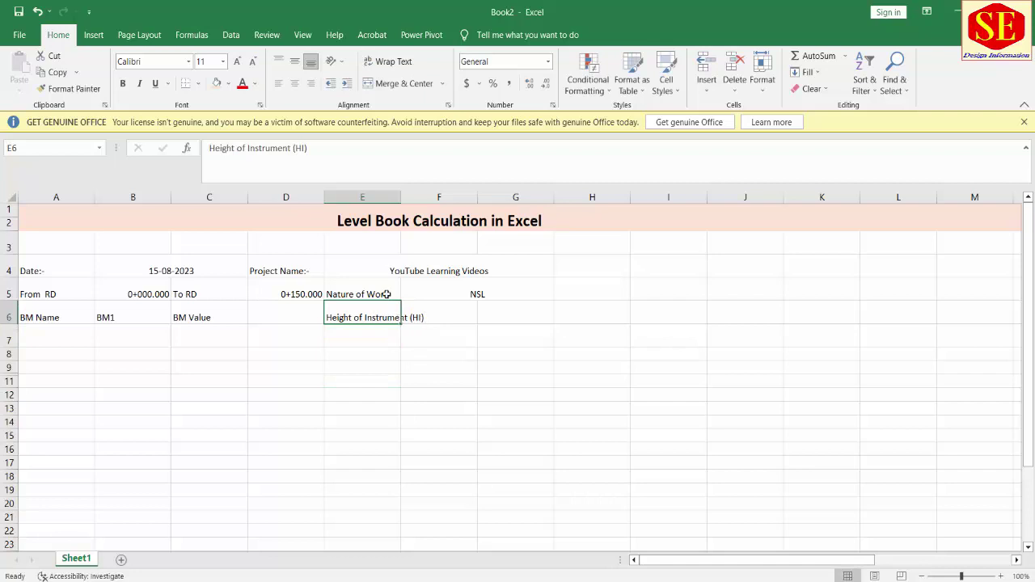
{"action": "left_click", "coordinate": [388, 62]}
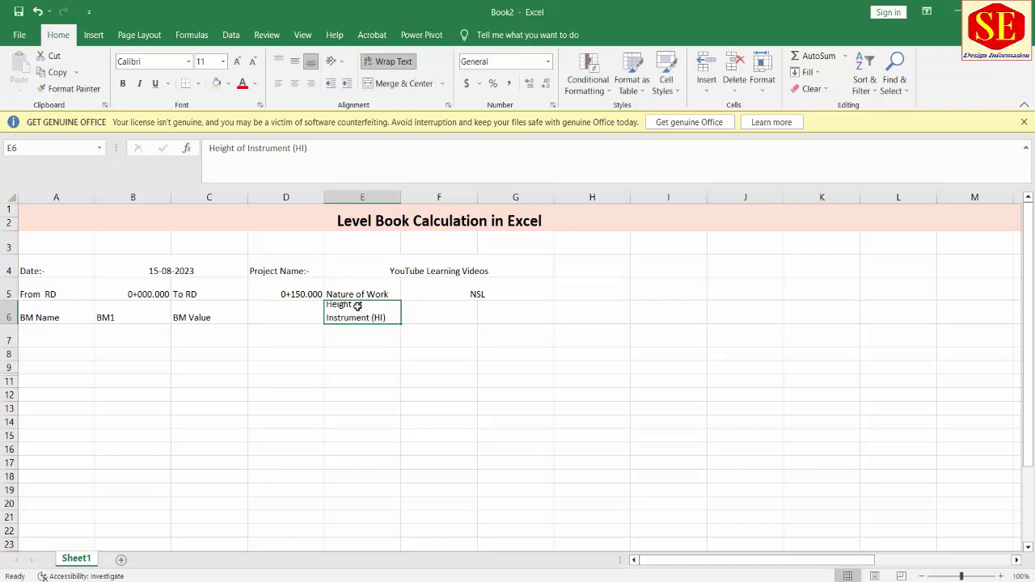
{"action": "left_click_drag", "start_coordinate": [9, 324], "coordinate": [9, 331]}
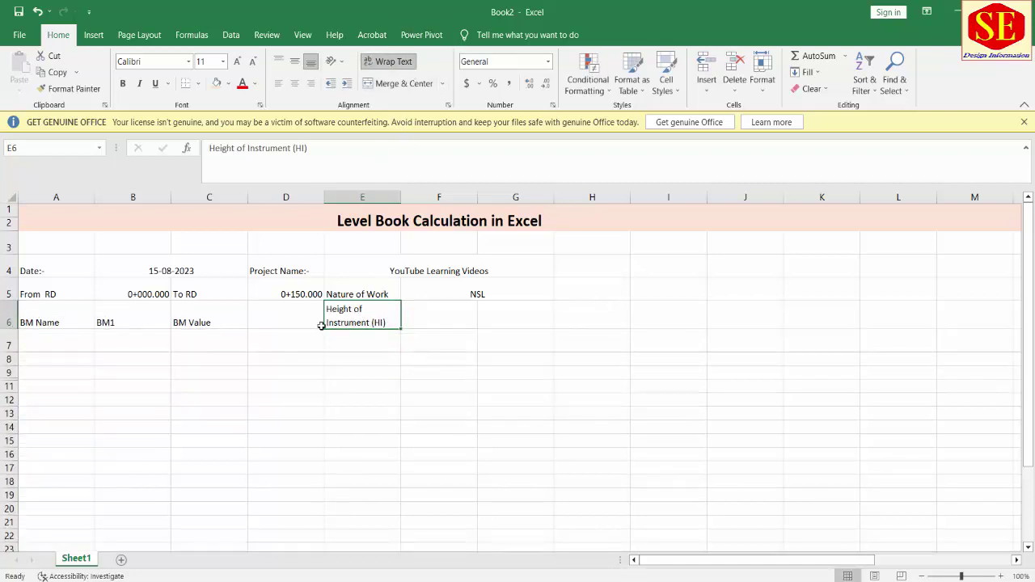
- Merge cells F6 and G6 into one cell
{"action": "left_click", "coordinate": [431, 324]}
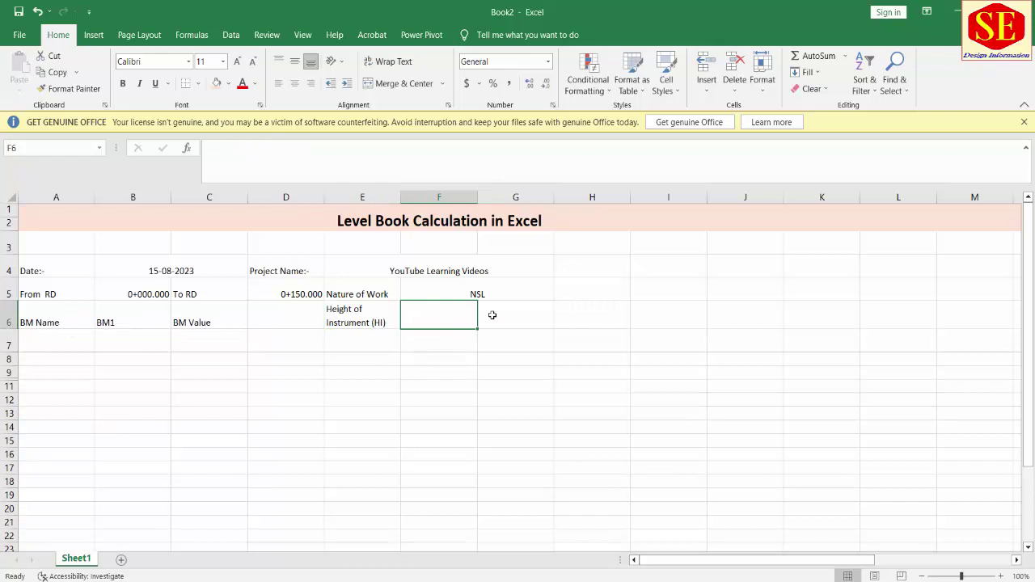
{"action": "left_click", "coordinate": [256, 321]}
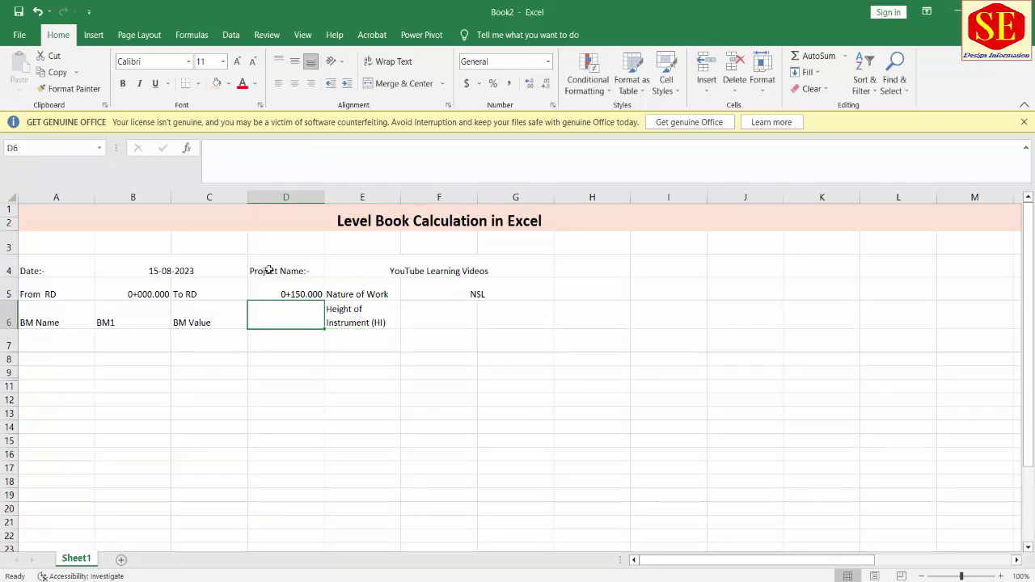
{"action": "left_click_drag", "start_coordinate": [46, 272], "coordinate": [517, 317]}
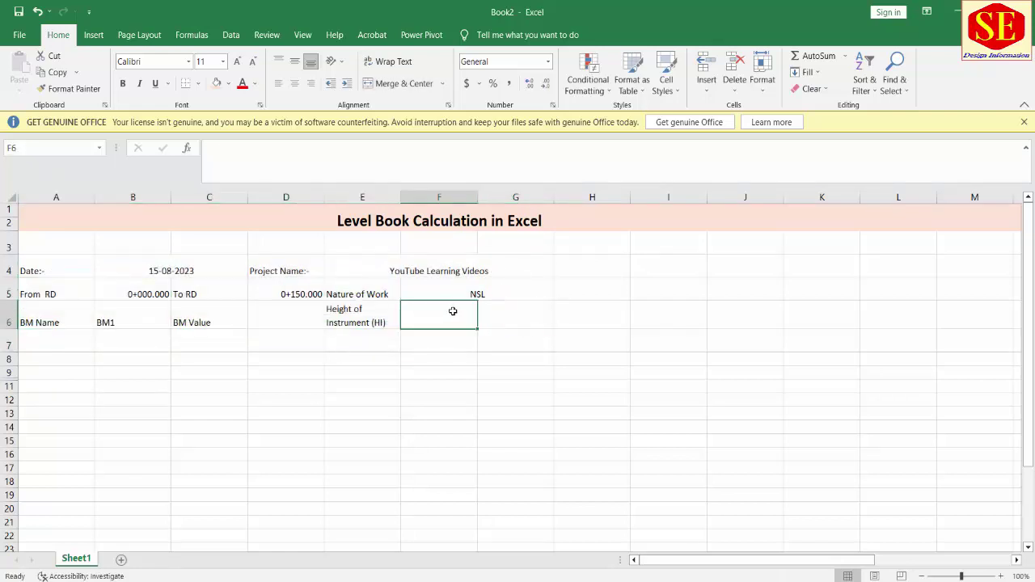
{"action": "left_click", "coordinate": [376, 84]}
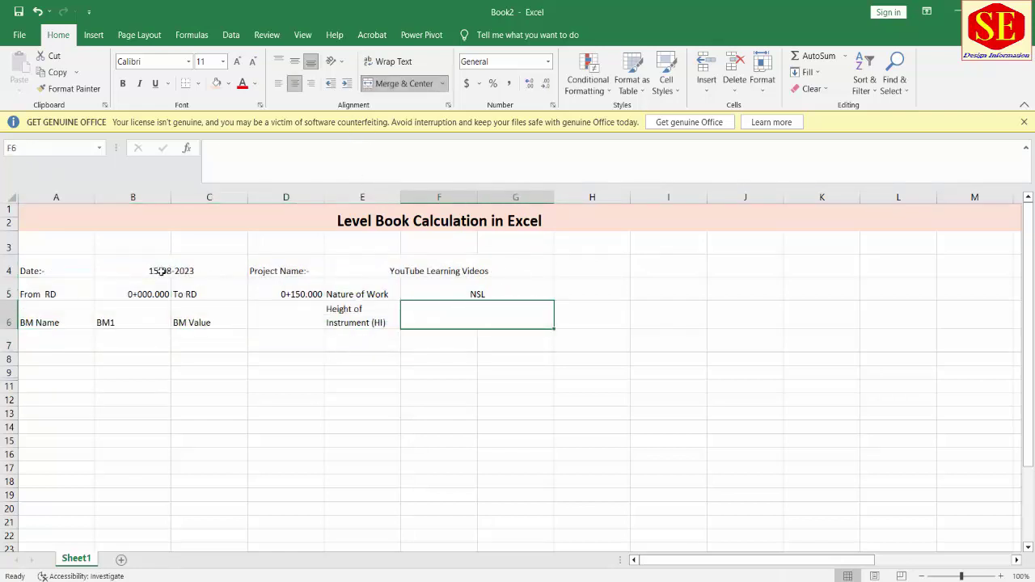
- Give the header block A4:G6 outline and inside borders through Format Cells
{"action": "left_click_drag", "start_coordinate": [37, 268], "coordinate": [447, 305]}
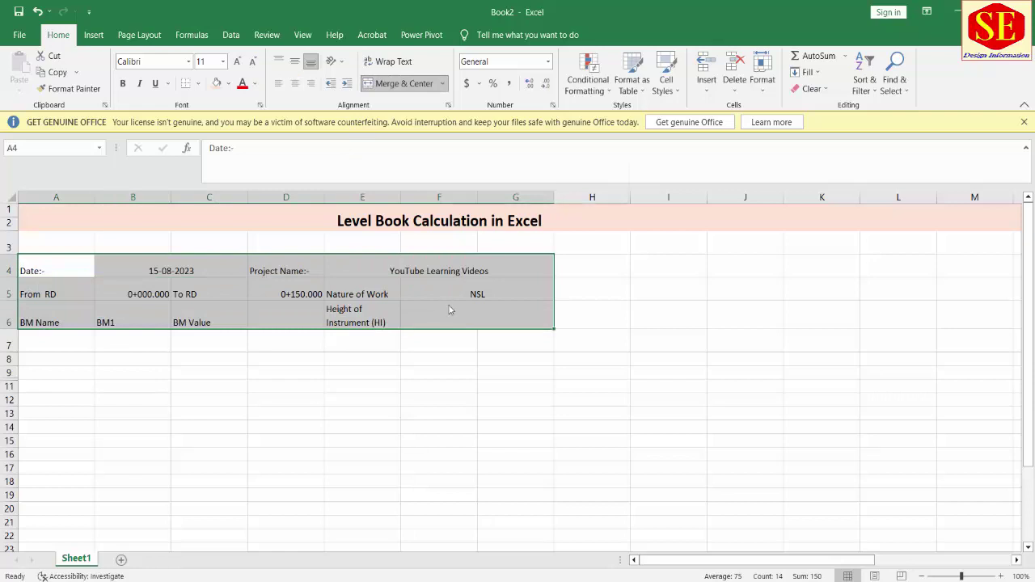
{"action": "right_click", "coordinate": [451, 311]}
{"action": "left_click", "coordinate": [502, 521]}
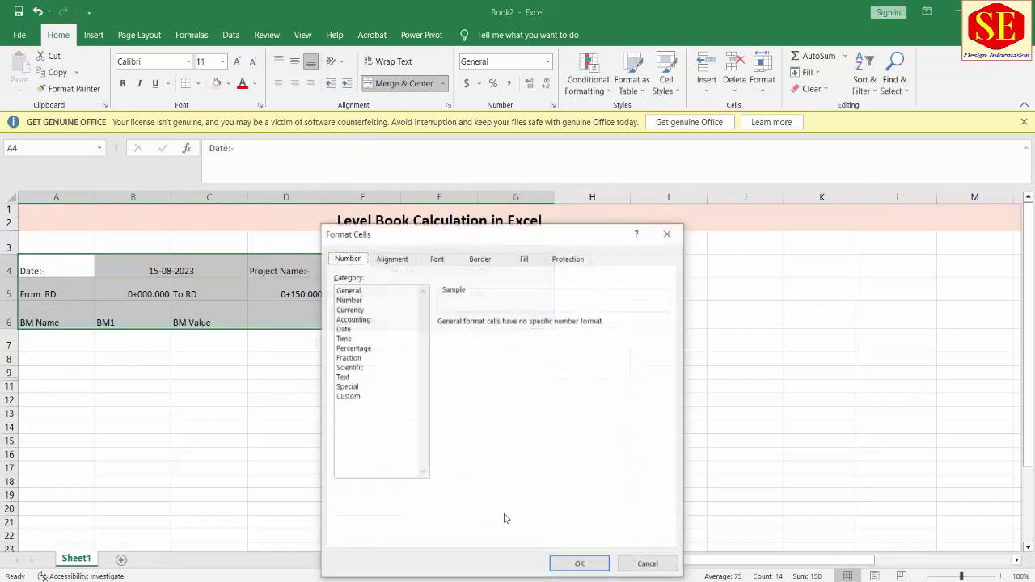
{"action": "left_click", "coordinate": [478, 258]}
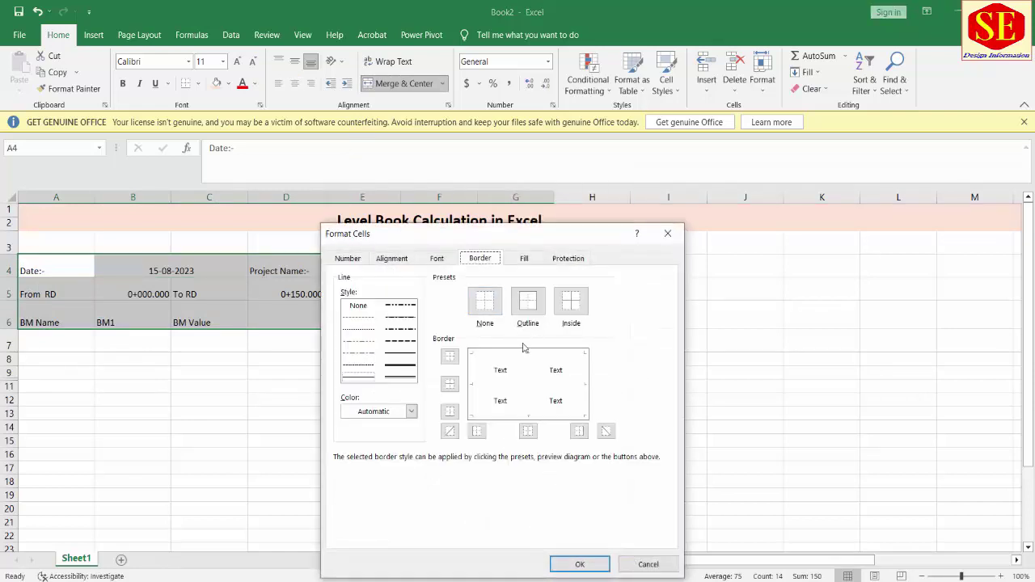
{"action": "left_click", "coordinate": [527, 301]}
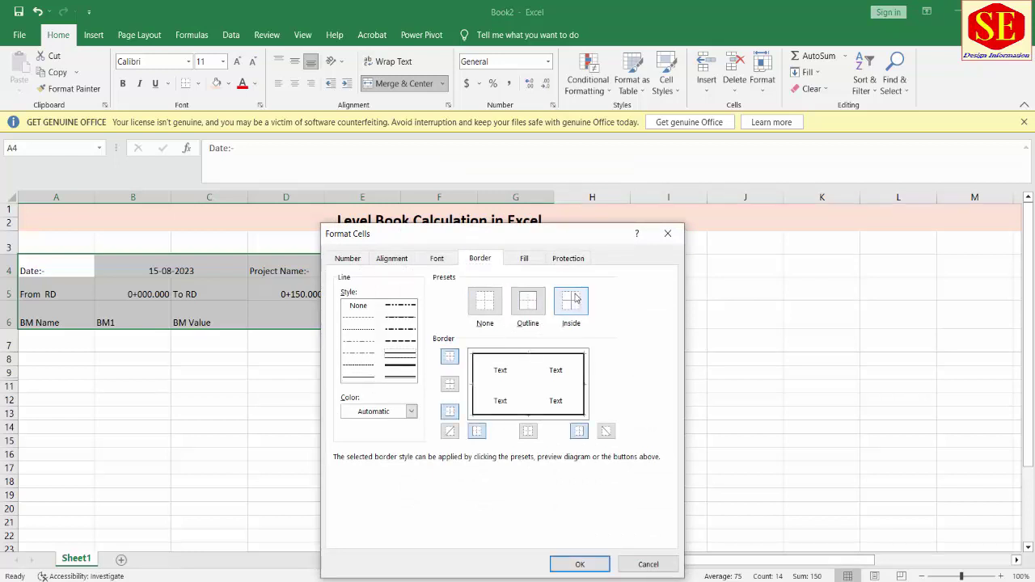
{"action": "left_click", "coordinate": [571, 301]}
{"action": "left_click", "coordinate": [580, 563]}
{"action": "left_click", "coordinate": [667, 441]}
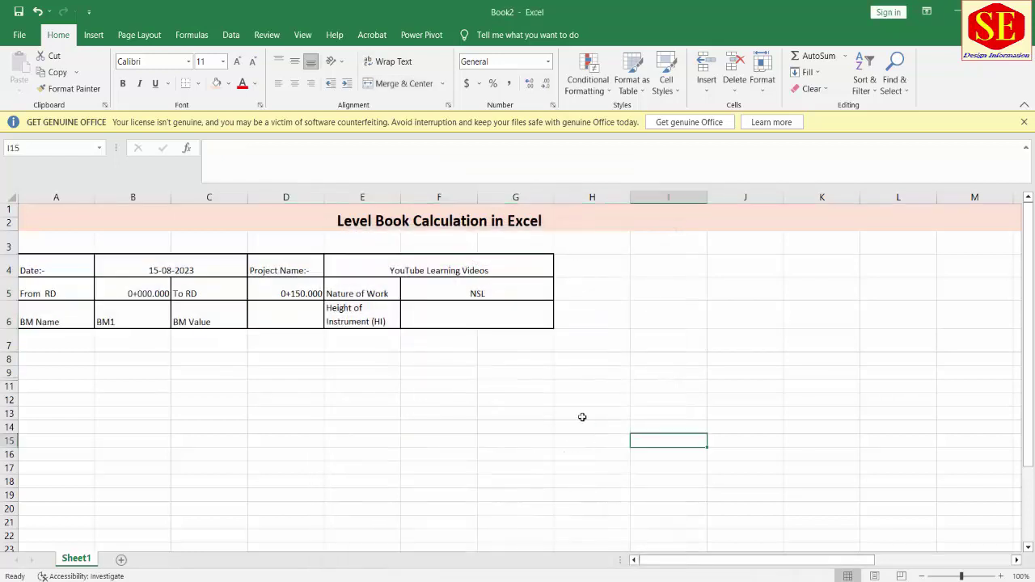
- Make the header block text centred, middle-aligned and bold
{"action": "left_click_drag", "start_coordinate": [74, 268], "coordinate": [427, 319]}
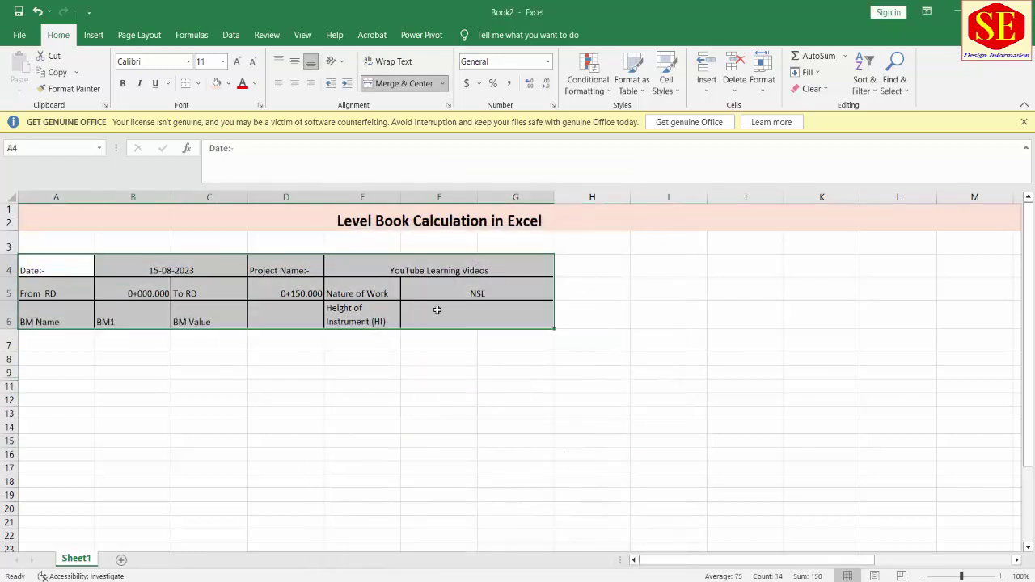
{"action": "left_click", "coordinate": [295, 83]}
{"action": "left_click", "coordinate": [294, 62]}
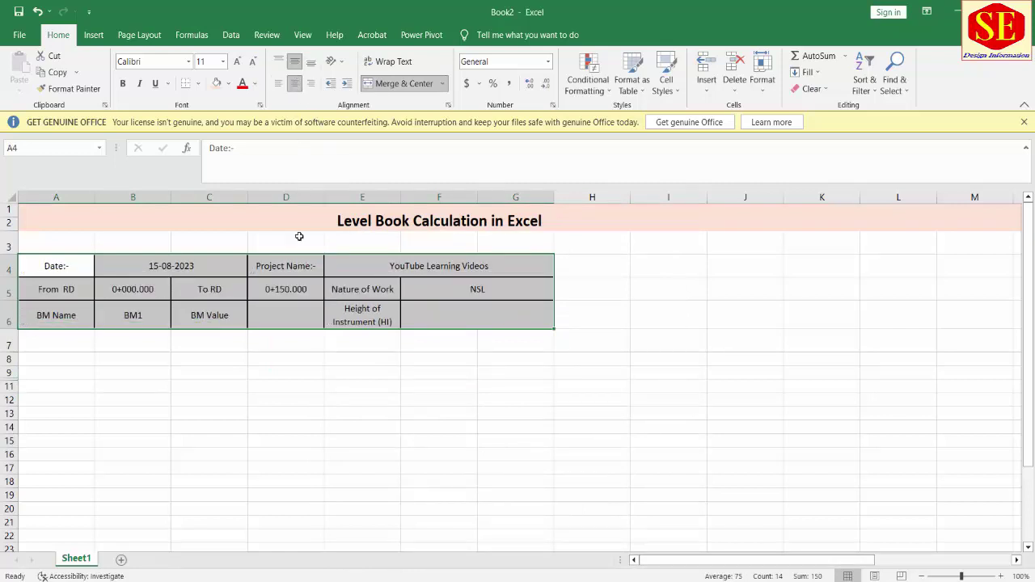
{"action": "left_click", "coordinate": [122, 83]}
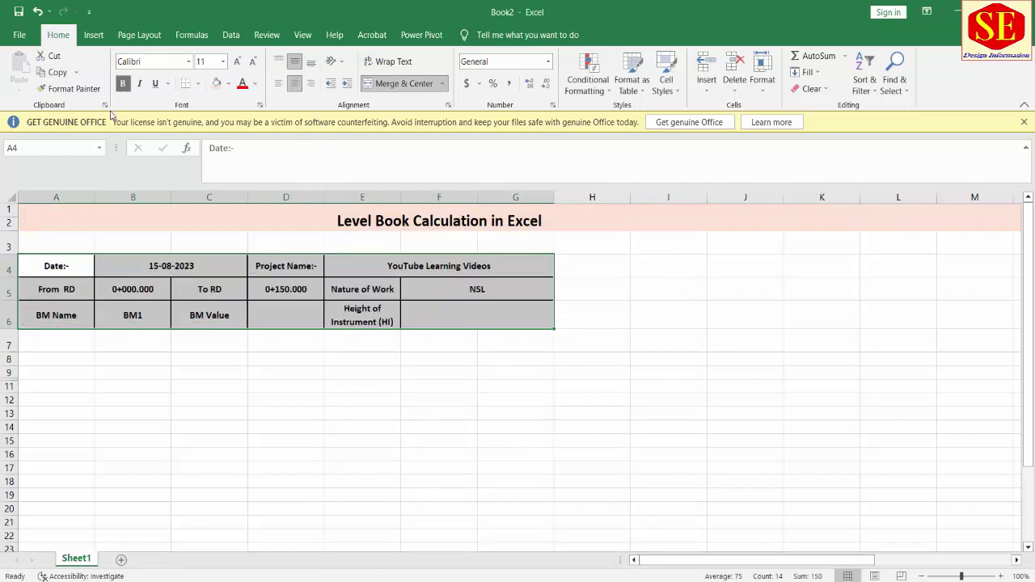
{"action": "left_click", "coordinate": [303, 445]}
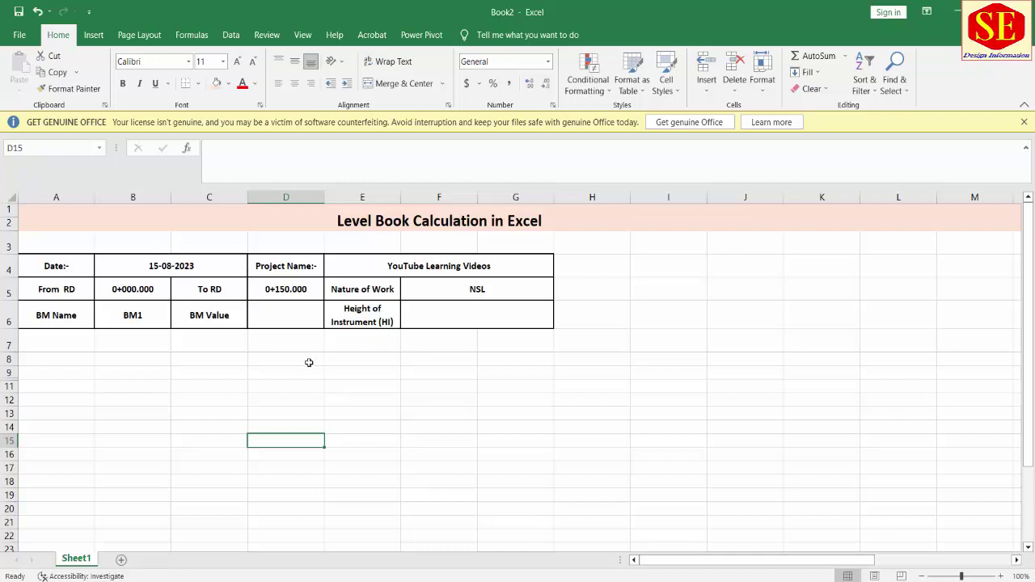
{"action": "left_click", "coordinate": [76, 340]}
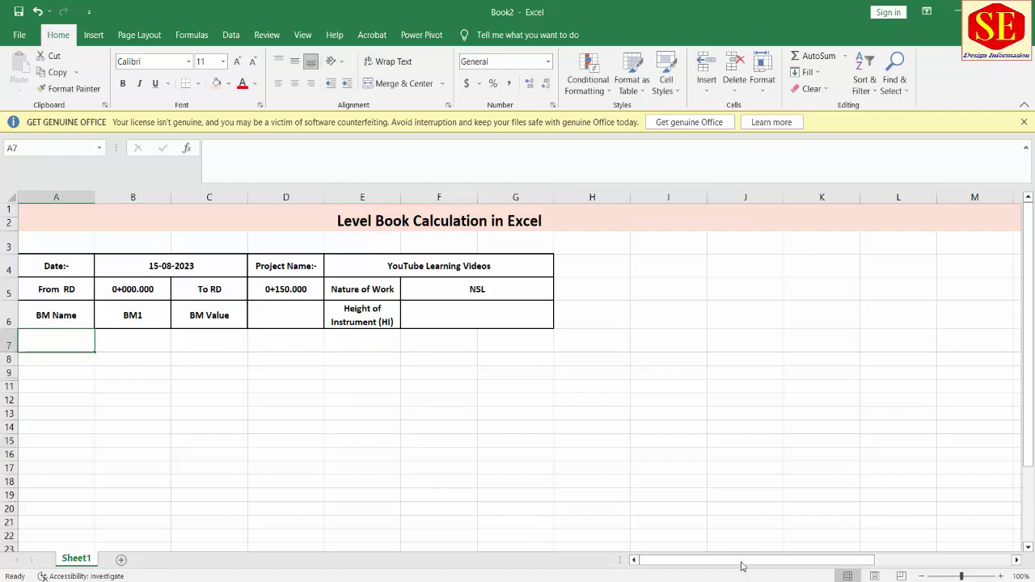
- Place the scanned level-book image beside the table in columns H–O, then switch to the field-book PDF
{"action": "left_click_drag", "start_coordinate": [739, 560], "coordinate": [847, 562]}
{"action": "left_click_drag", "start_coordinate": [760, 446], "coordinate": [321, 481]}
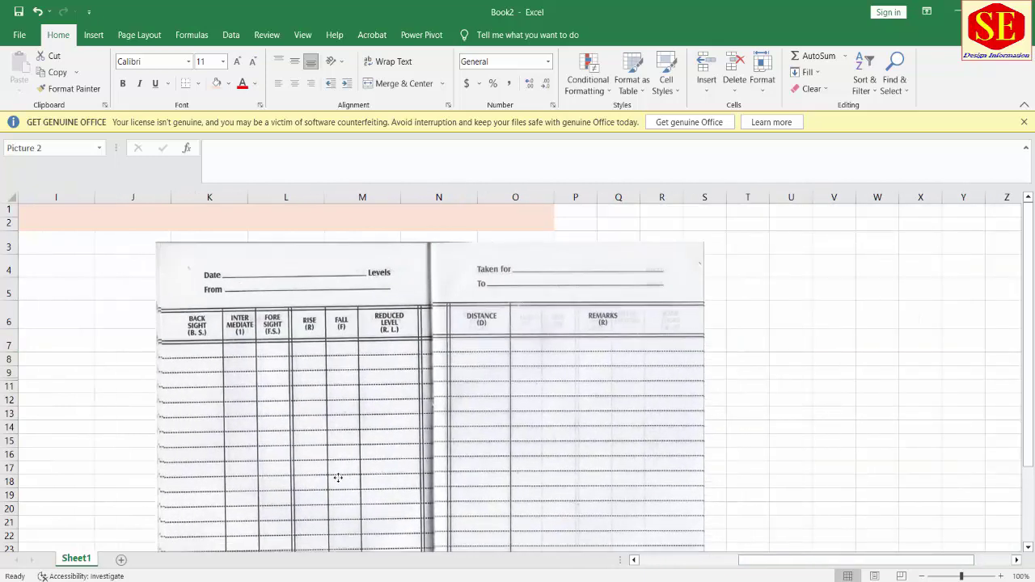
{"action": "left_click_drag", "start_coordinate": [831, 561], "coordinate": [773, 561]}
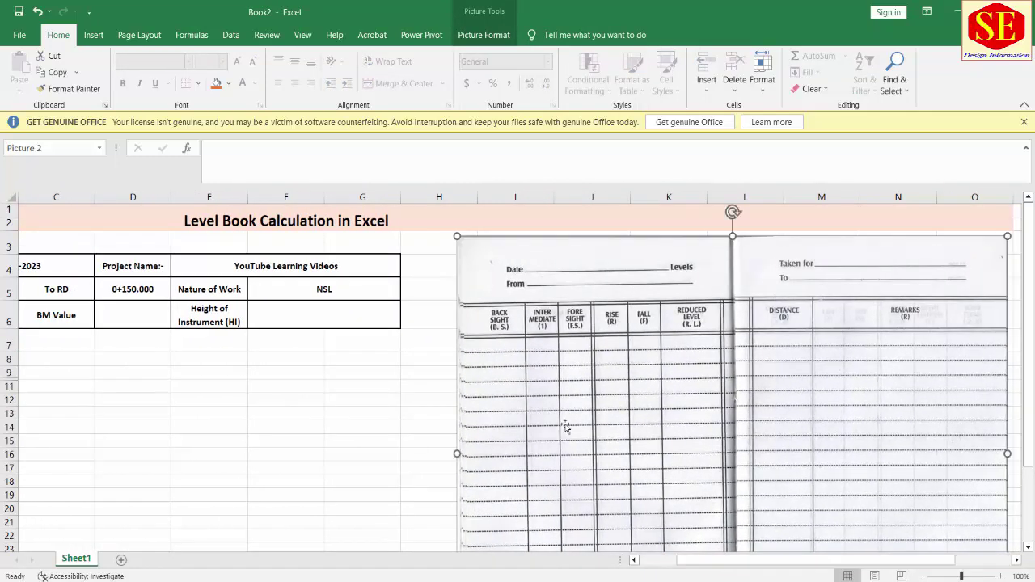
{"action": "left_click_drag", "start_coordinate": [680, 443], "coordinate": [548, 396]}
{"action": "scroll", "coordinate": [548, 396], "scroll_direction": "down", "scroll_amount": 1}
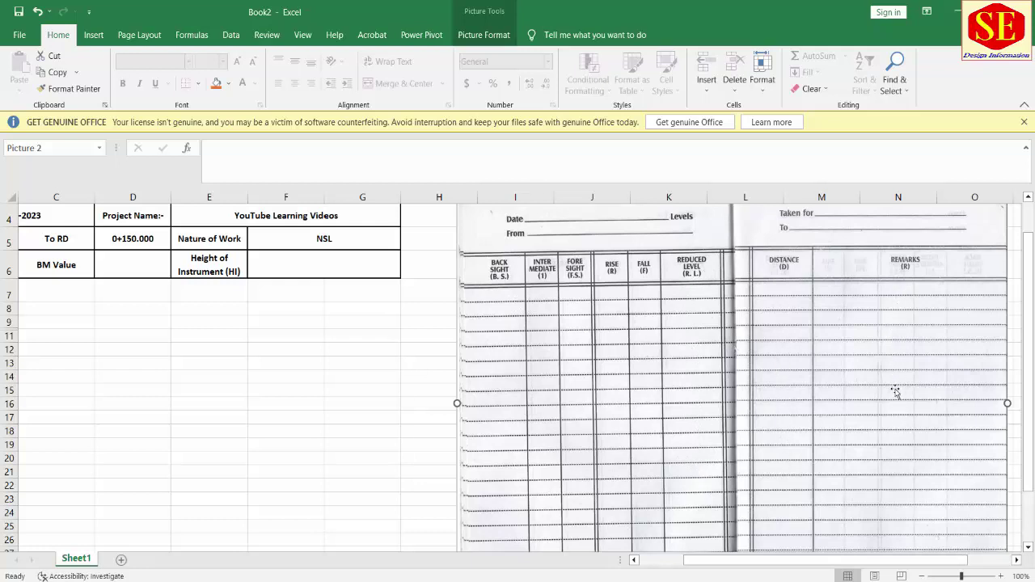
{"action": "key", "text": "alt+Tab"}
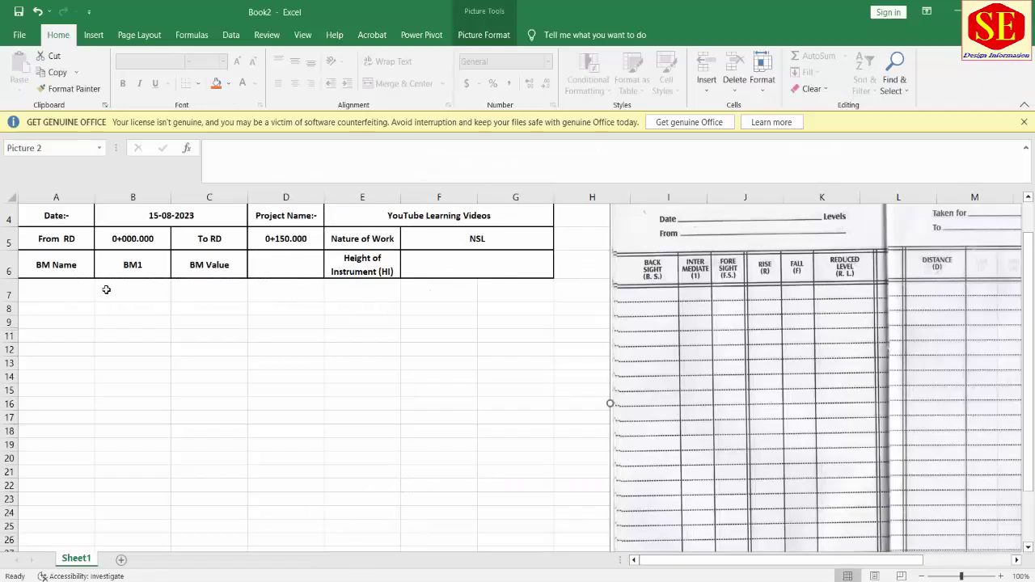
- Return to the Excel level book with cell A7 selected
{"action": "left_click", "coordinate": [49, 290]}
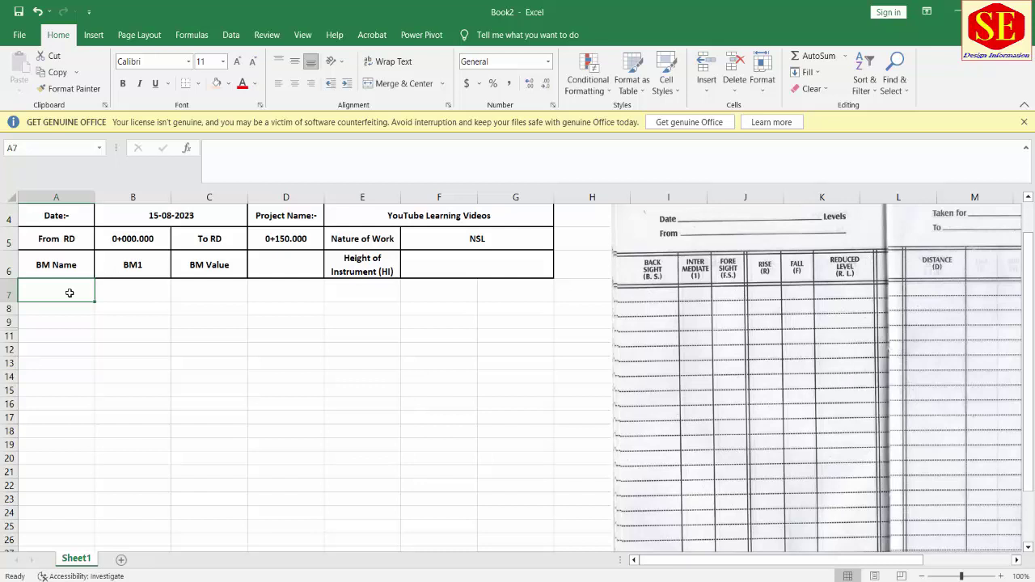
- Enter the headings Back Sight (BS), Inter Mediate (IS) and Foreb Sight (FS) in A7:C7
{"action": "type", "text": "Ba"}
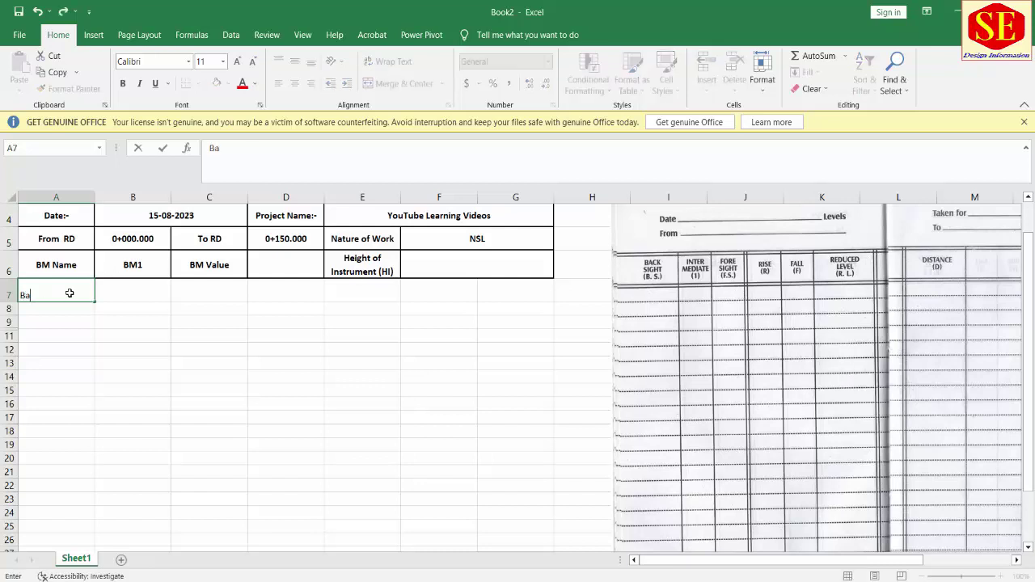
{"action": "type", "text": "ck Sight ("}
{"action": "type", "text": "BS"}
{"action": "left_click", "coordinate": [72, 294]}
{"action": "type", "text": ")"}
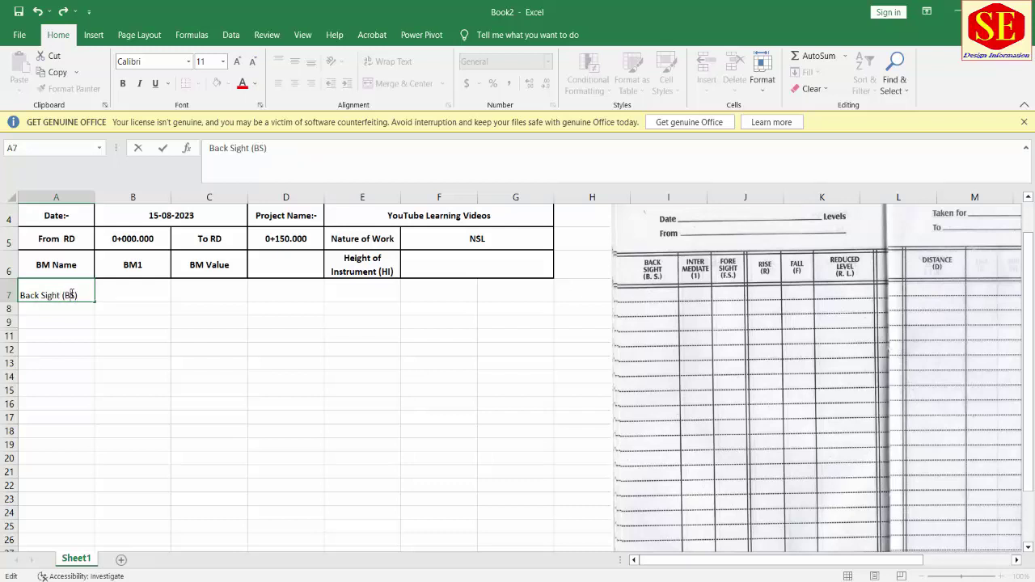
{"action": "left_click", "coordinate": [158, 301]}
{"action": "type", "text": "1"}
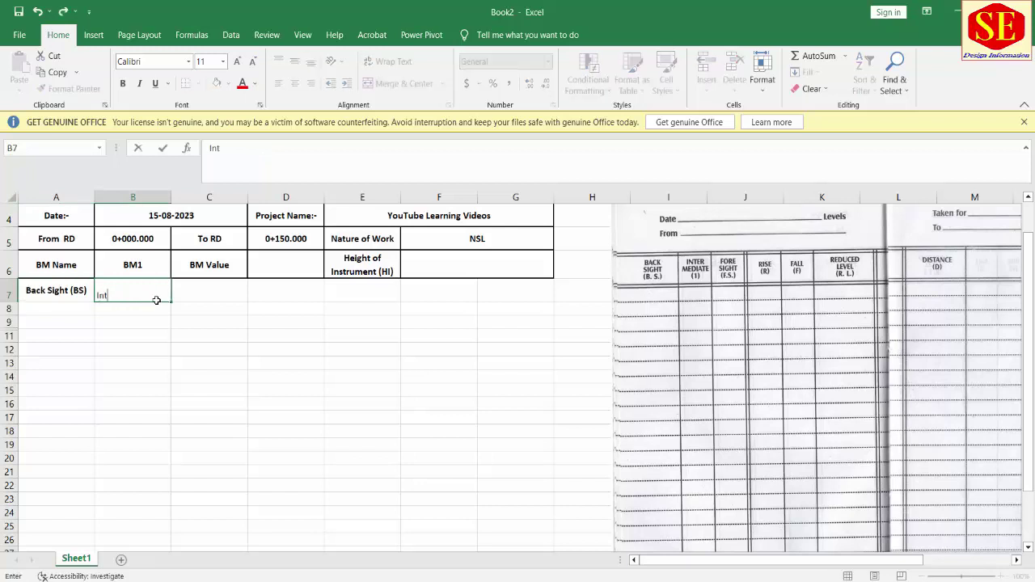
{"action": "type", "text": "Med"}
{"action": "type", "text": "iate (IS"}
{"action": "left_click", "coordinate": [215, 296]}
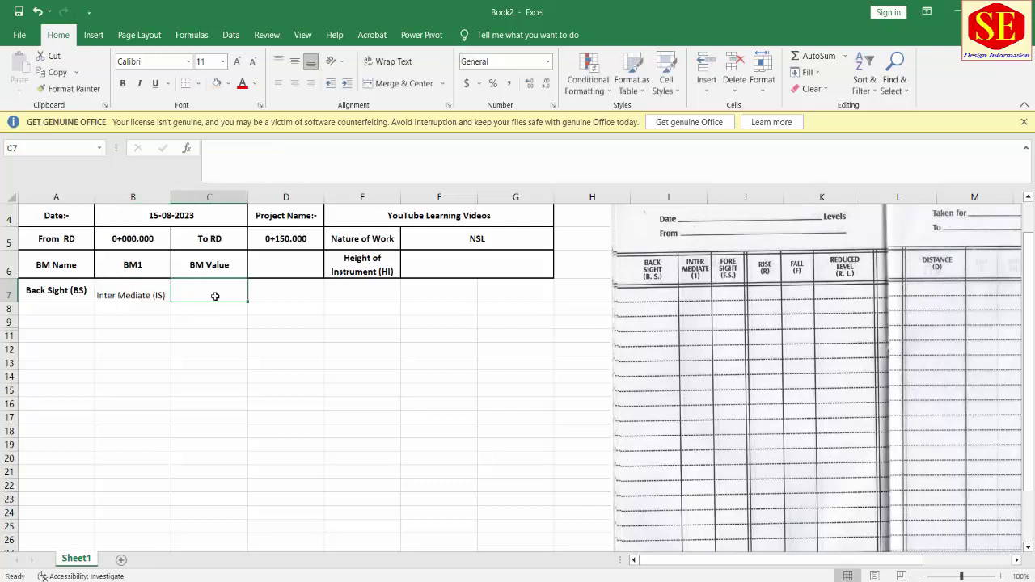
{"action": "type", "text": "For"}
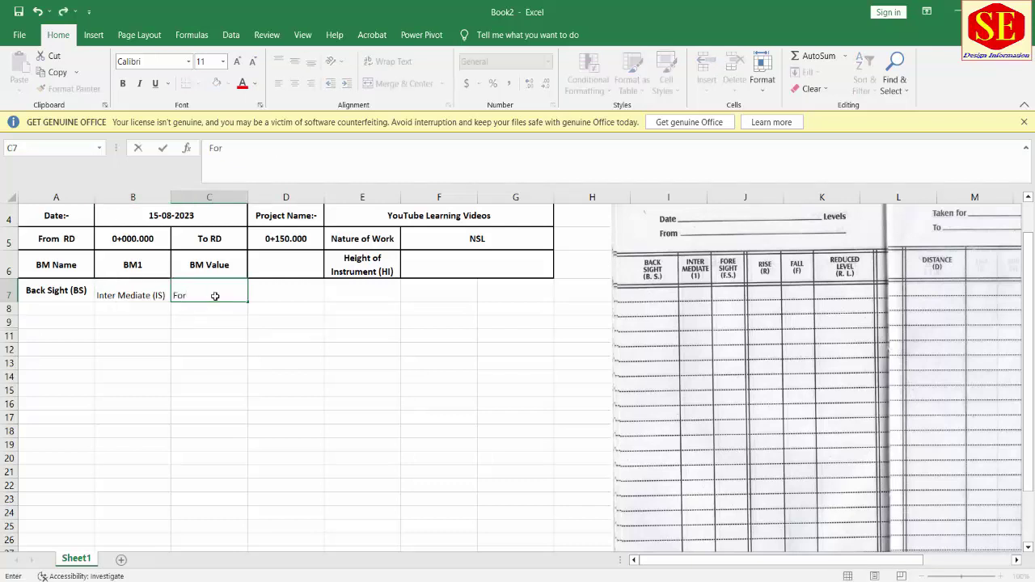
{"action": "type", "text": "eb Si"}
{"action": "type", "text": "ght (F"}
{"action": "type", "text": "S"}
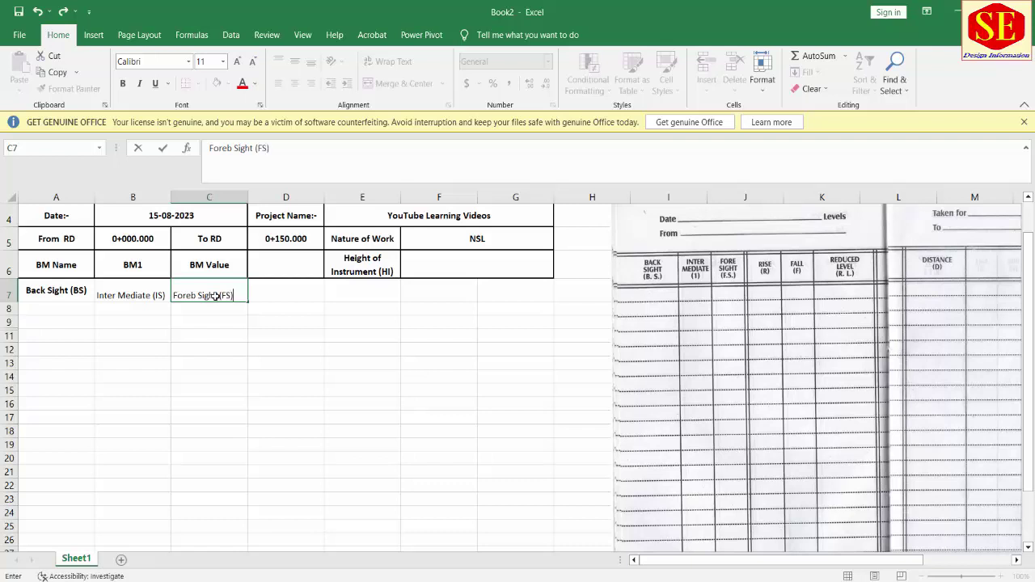
{"action": "left_click", "coordinate": [305, 288]}
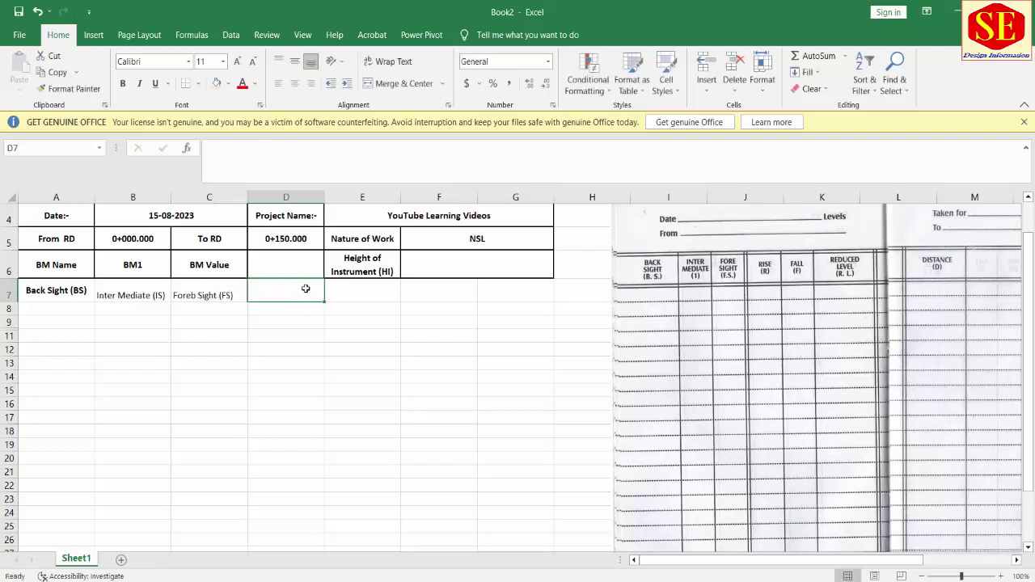
- Enter the headings Reduced Level (RL), Distance and Remarks in D7:F7
{"action": "type", "text": "Redu"}
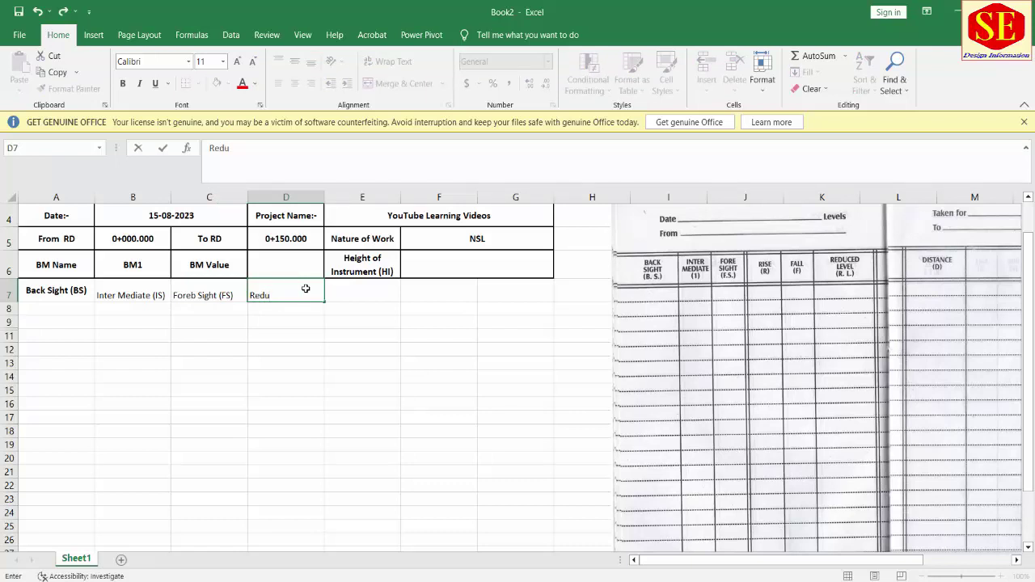
{"action": "type", "text": "ced L"}
{"action": "type", "text": "ev"}
{"action": "type", "text": "el (RL)"}
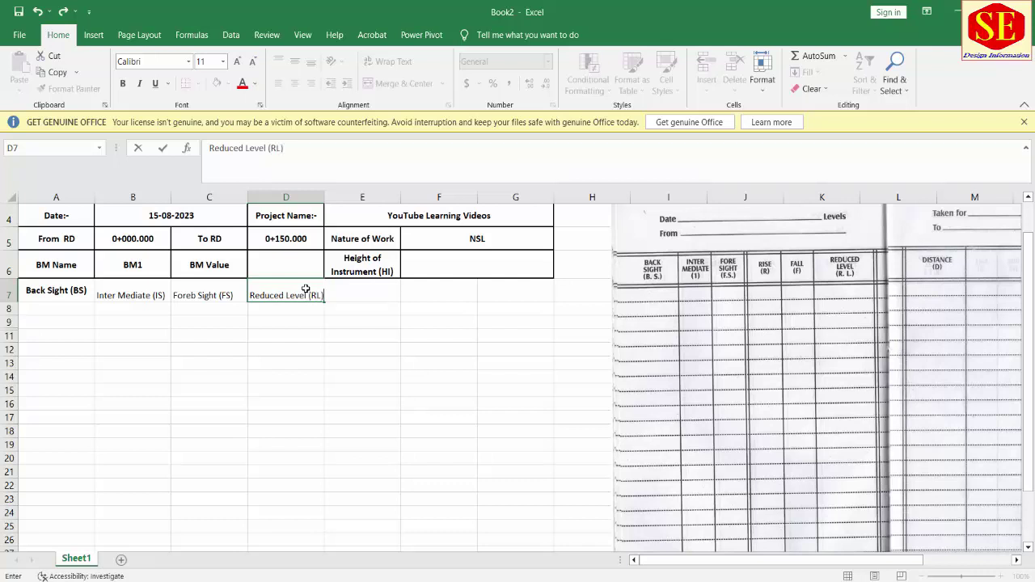
{"action": "left_click", "coordinate": [365, 321]}
{"action": "left_click", "coordinate": [360, 297]}
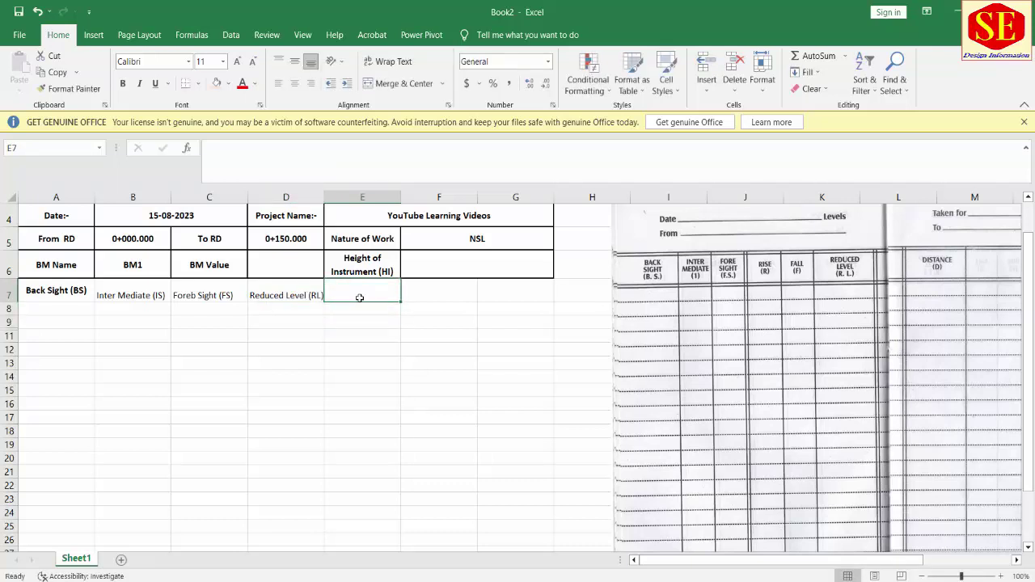
{"action": "type", "text": "Distance"}
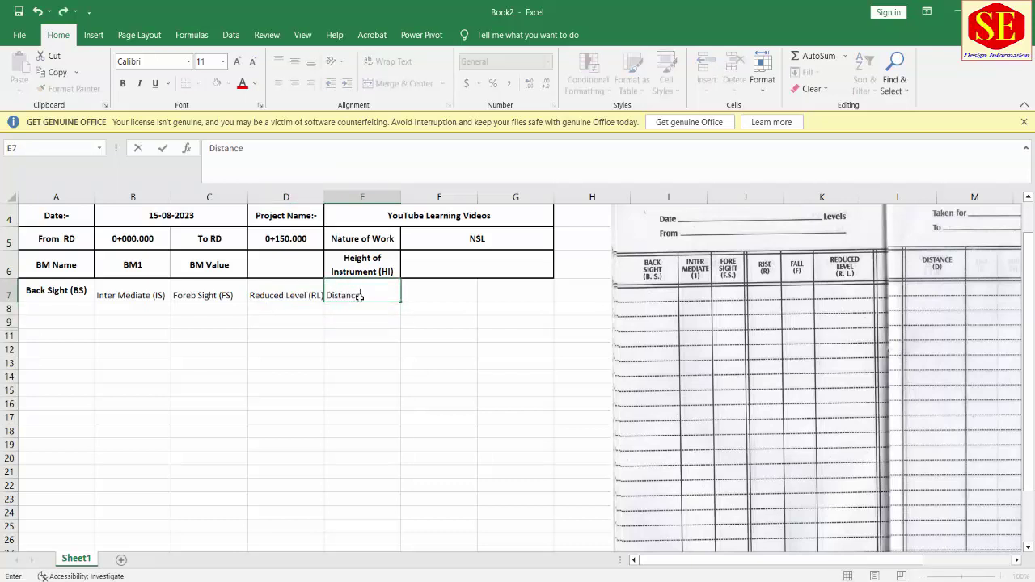
{"action": "left_click", "coordinate": [443, 295]}
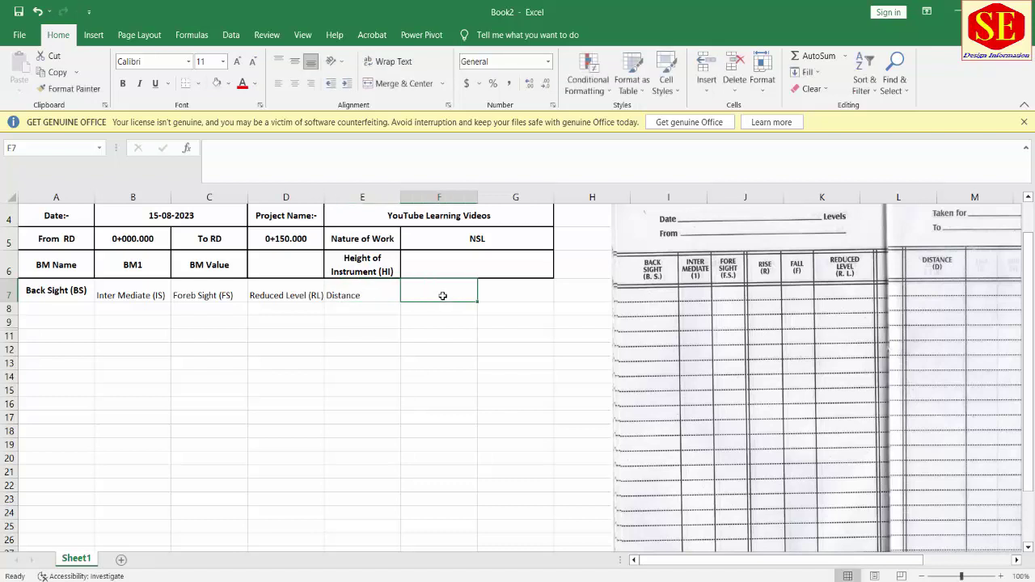
{"action": "type", "text": "Remarks"}
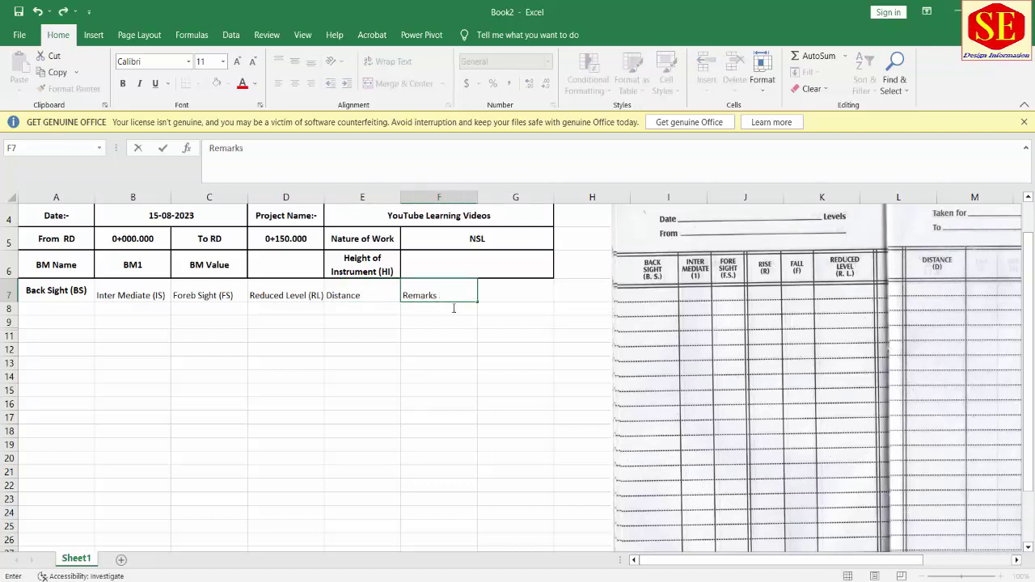
{"action": "left_click", "coordinate": [435, 352]}
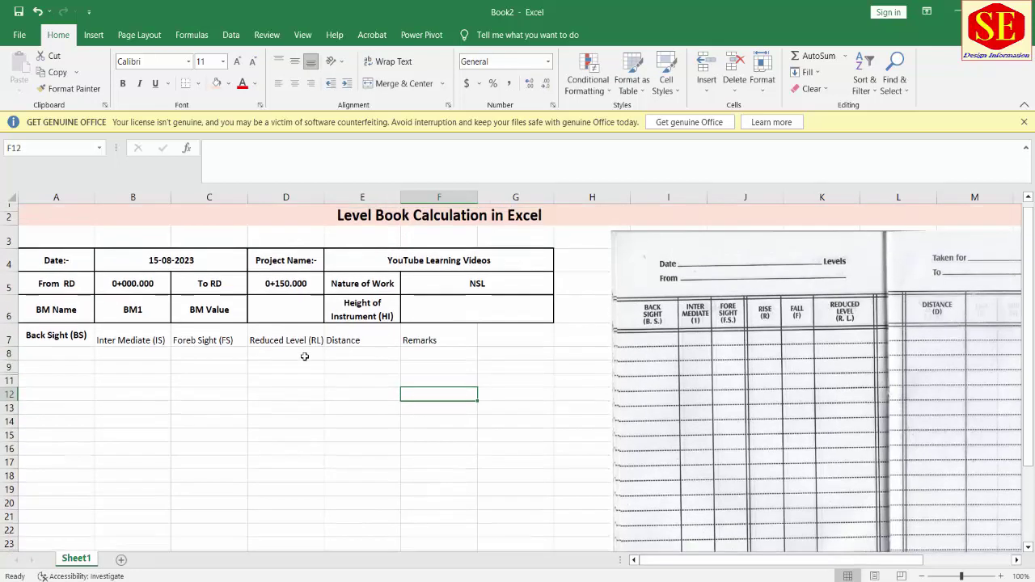
{"action": "scroll", "coordinate": [303, 357], "scroll_direction": "up", "scroll_amount": 1}
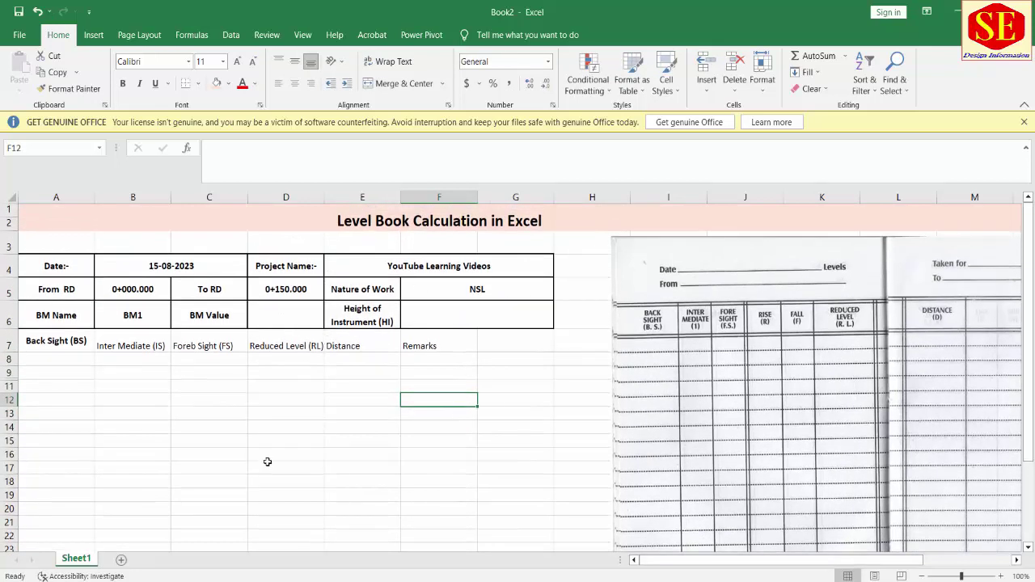
- Merge and centre the Remarks heading across F7:G7
{"action": "double_click", "coordinate": [83, 341]}
{"action": "left_click", "coordinate": [335, 423]}
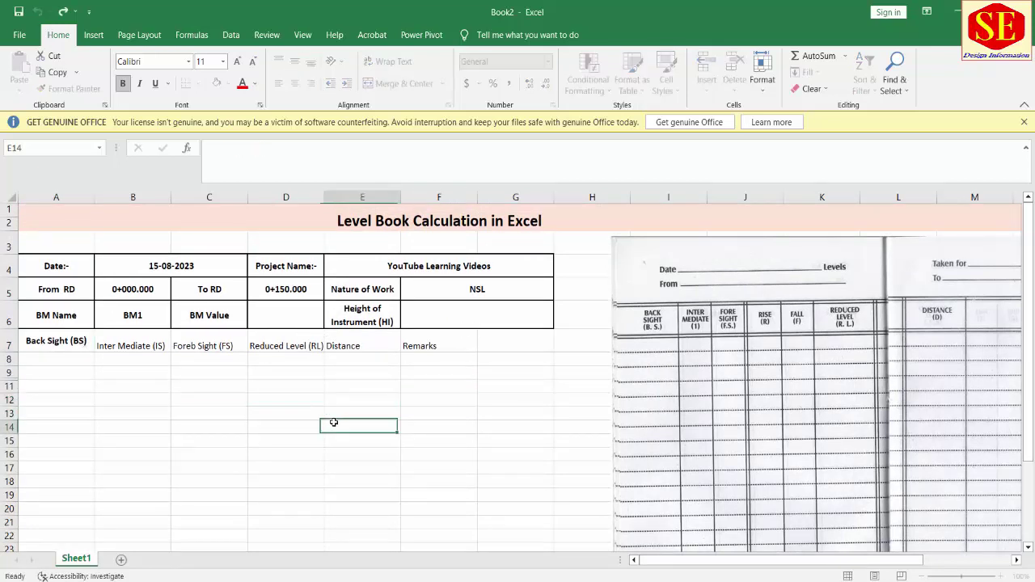
{"action": "left_click_drag", "start_coordinate": [443, 341], "coordinate": [496, 343]}
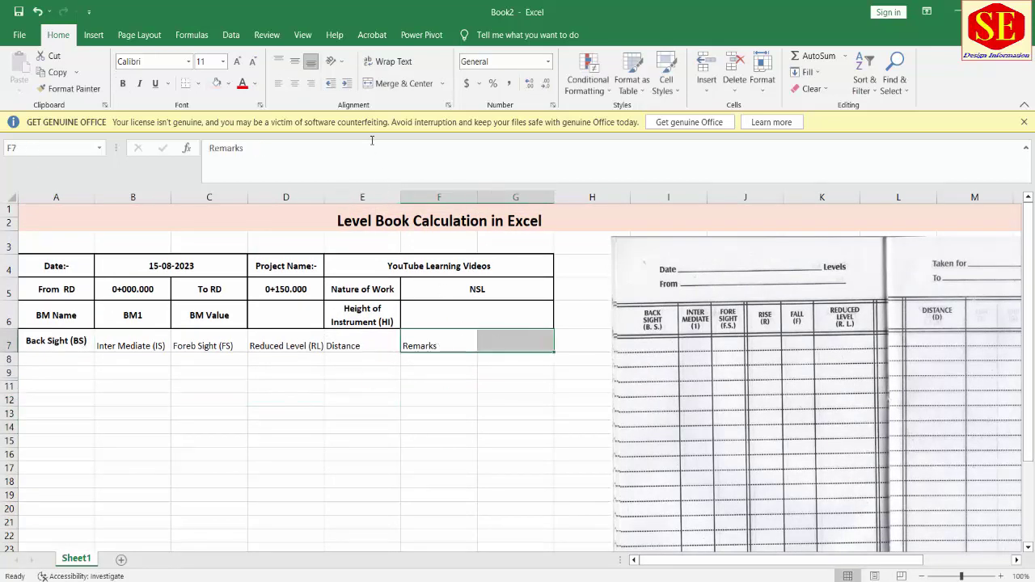
{"action": "left_click", "coordinate": [396, 84]}
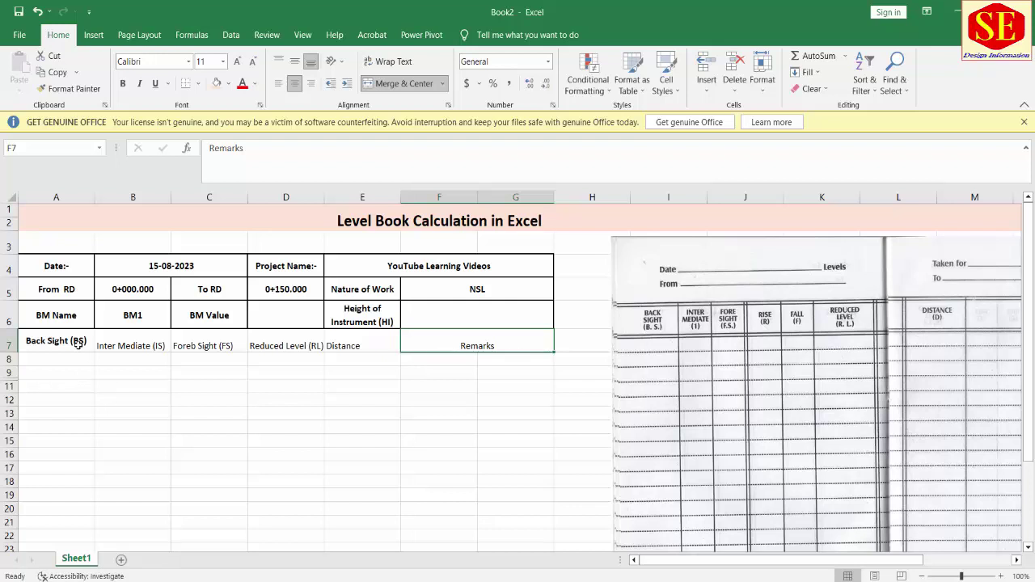
- Give the row 7 headings outline and inside borders
{"action": "left_click_drag", "start_coordinate": [81, 342], "coordinate": [492, 339]}
{"action": "right_click", "coordinate": [492, 339]}
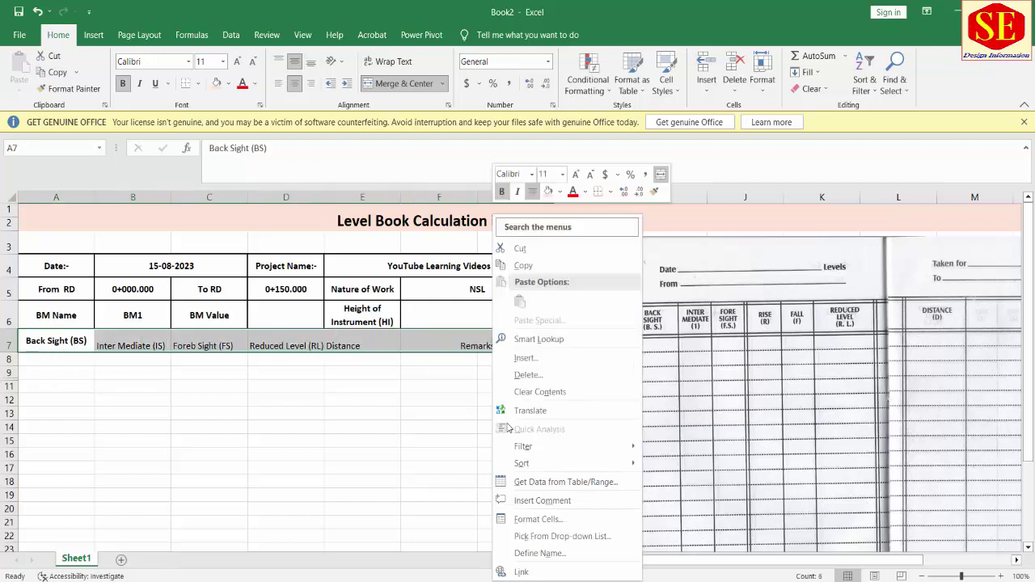
{"action": "left_click", "coordinate": [545, 523]}
{"action": "left_click", "coordinate": [569, 301]}
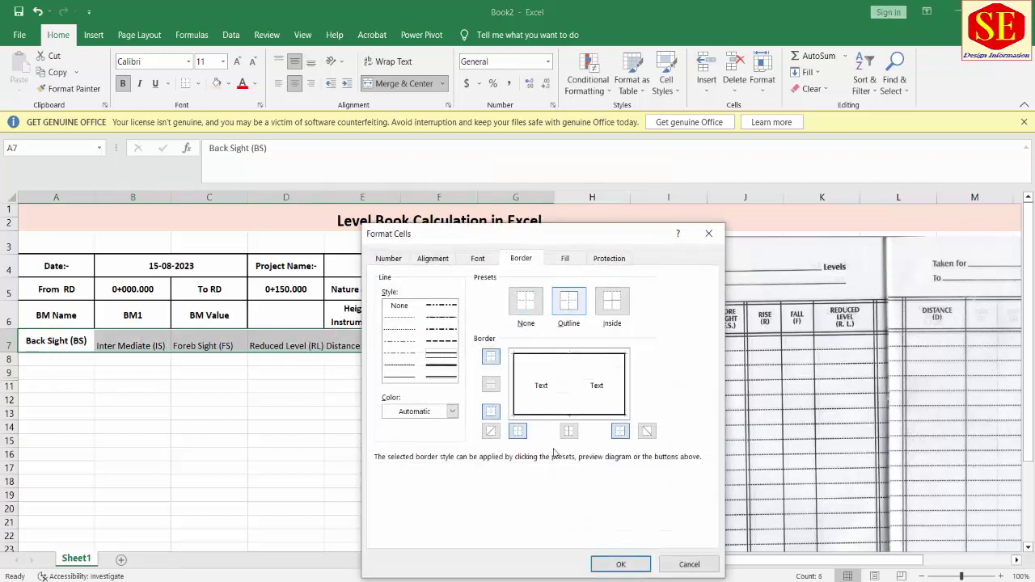
{"action": "left_click", "coordinate": [612, 300]}
{"action": "left_click", "coordinate": [620, 564]}
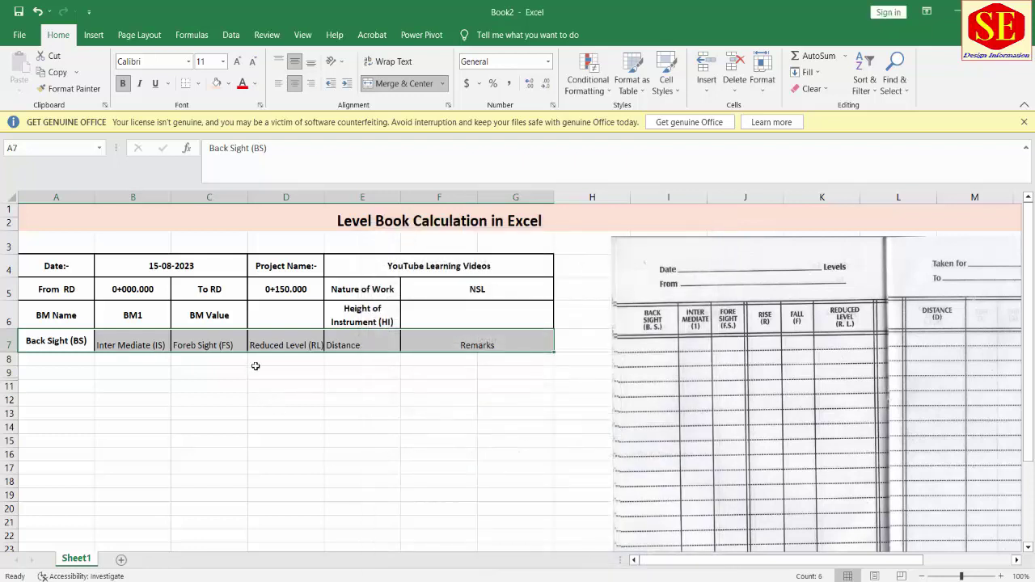
- Centre the row 7 headings horizontally and middle-align them vertically
{"action": "left_click", "coordinate": [294, 84]}
{"action": "left_click", "coordinate": [294, 84]}
{"action": "left_click", "coordinate": [294, 83]}
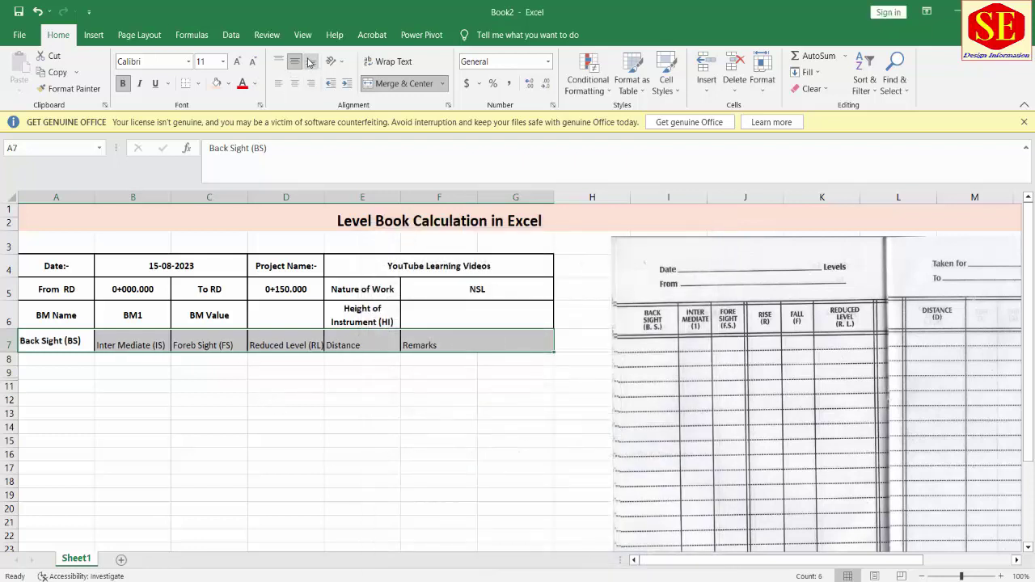
{"action": "left_click", "coordinate": [296, 62]}
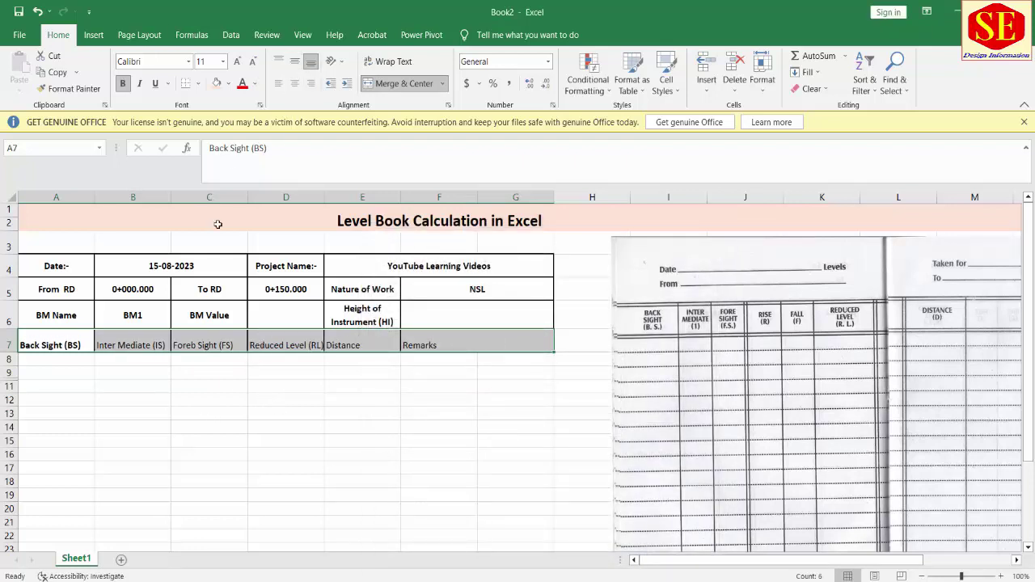
{"action": "left_click", "coordinate": [294, 84]}
{"action": "left_click", "coordinate": [294, 63]}
{"action": "left_click", "coordinate": [225, 428]}
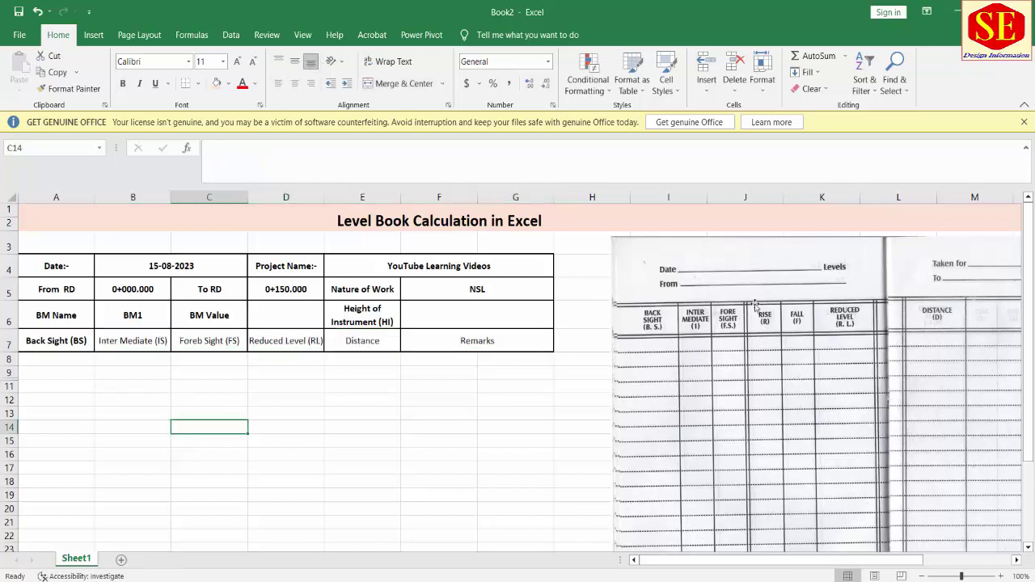
{"action": "left_click", "coordinate": [784, 309]}
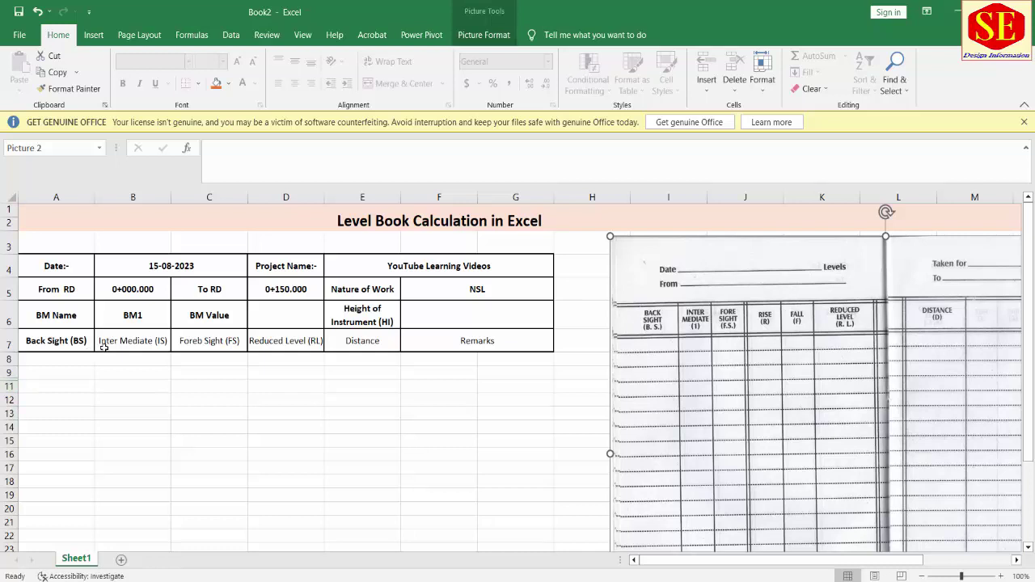
- Check the field book and enter the BM value 217.351 in D6
{"action": "scroll", "coordinate": [104, 347], "scroll_direction": "down", "scroll_amount": 1}
{"action": "left_click", "coordinate": [268, 265]}
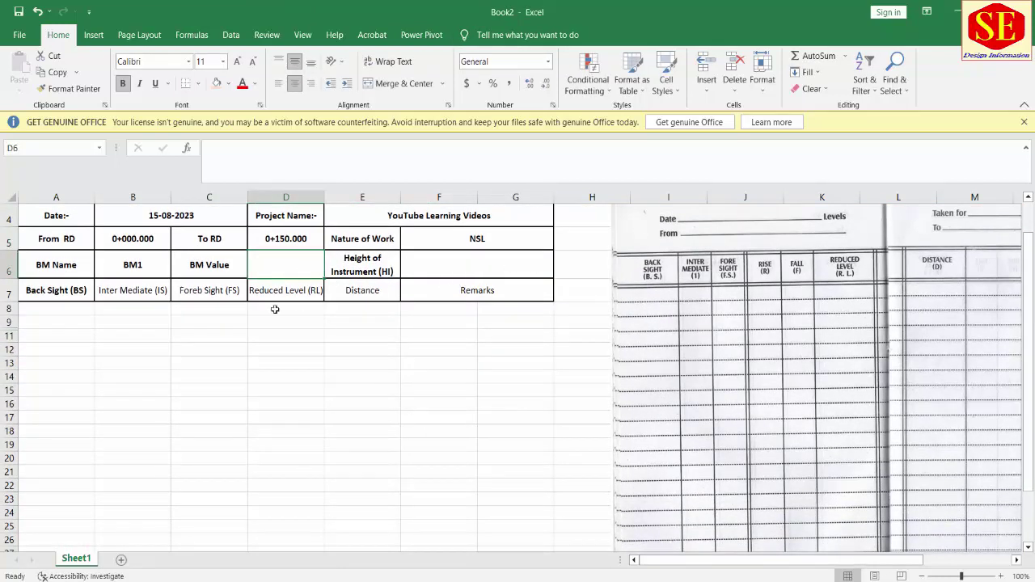
{"action": "left_click", "coordinate": [487, 268]}
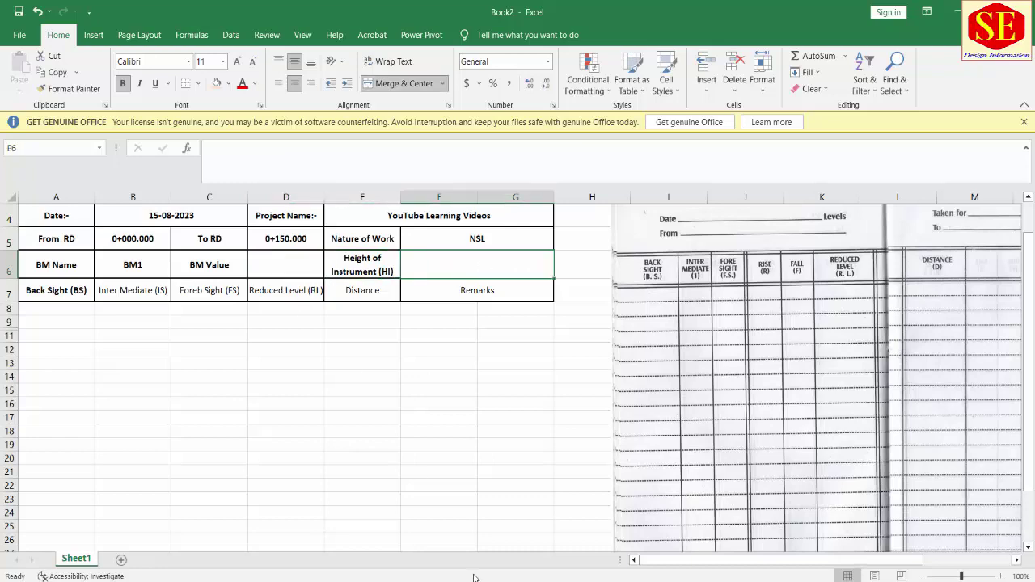
{"action": "key", "text": "alt+Tab"}
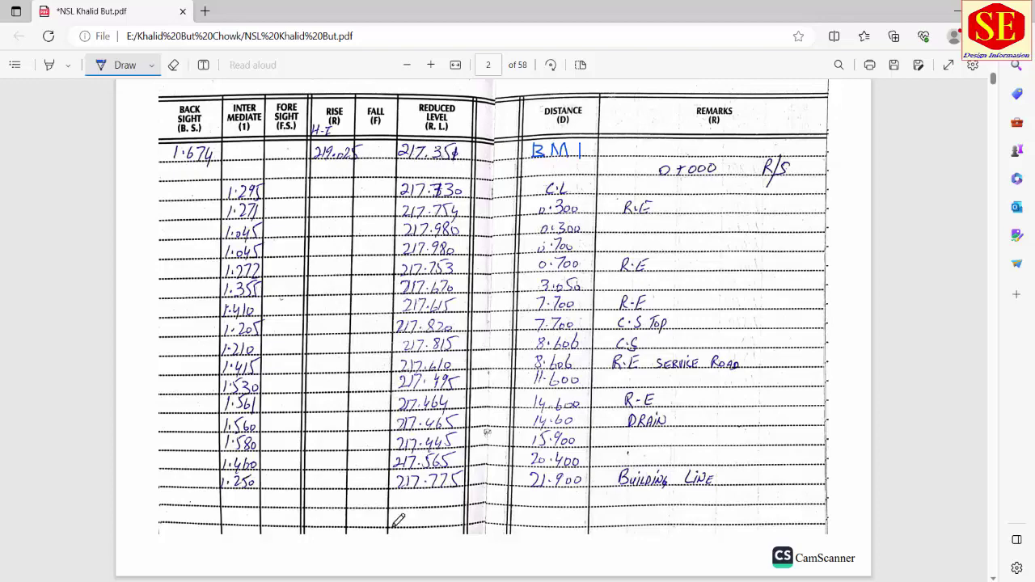
{"action": "key", "text": "alt+Tab"}
{"action": "left_click", "coordinate": [279, 264]}
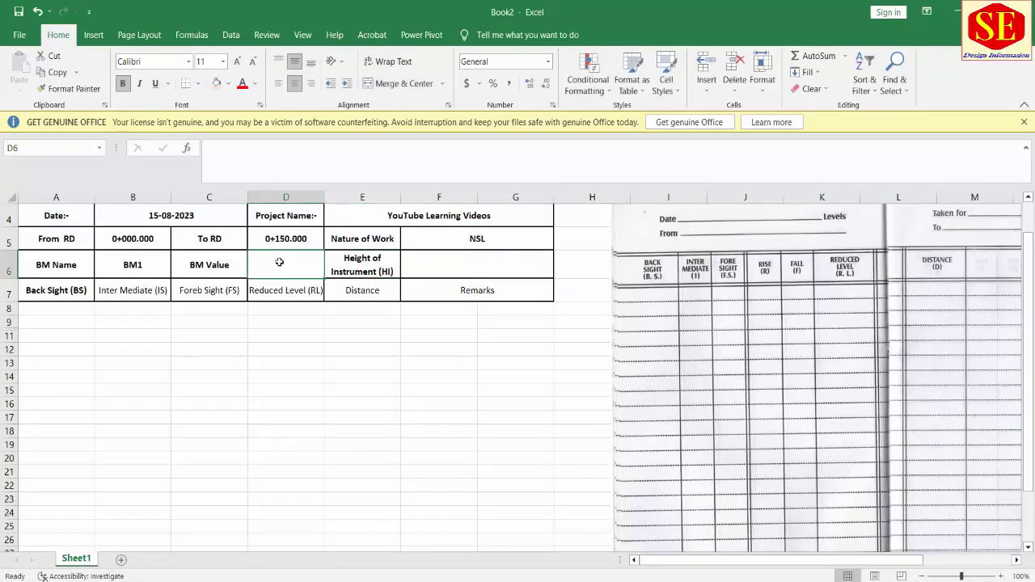
{"action": "type", "text": "217.351"}
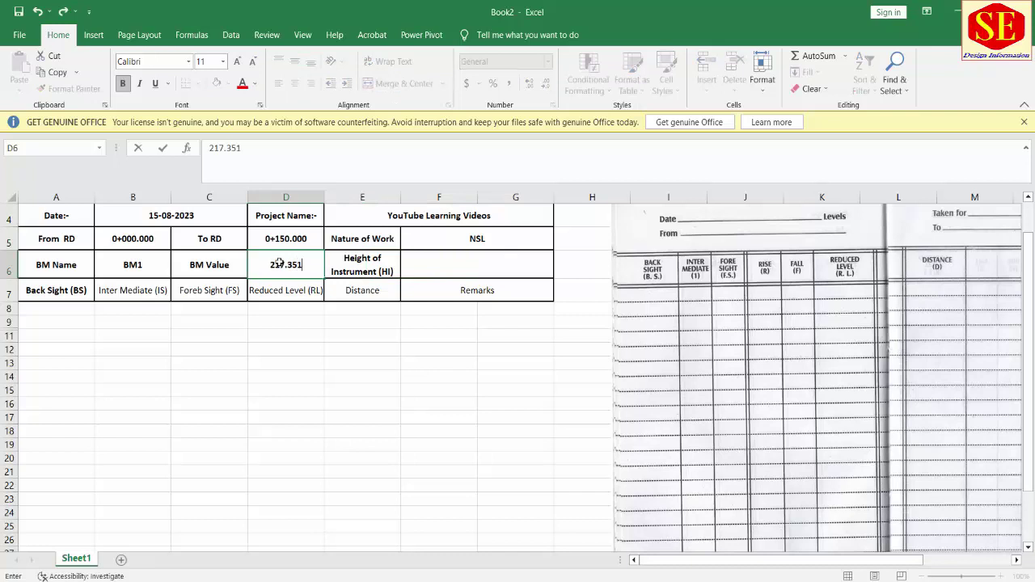
{"action": "left_click", "coordinate": [442, 261]}
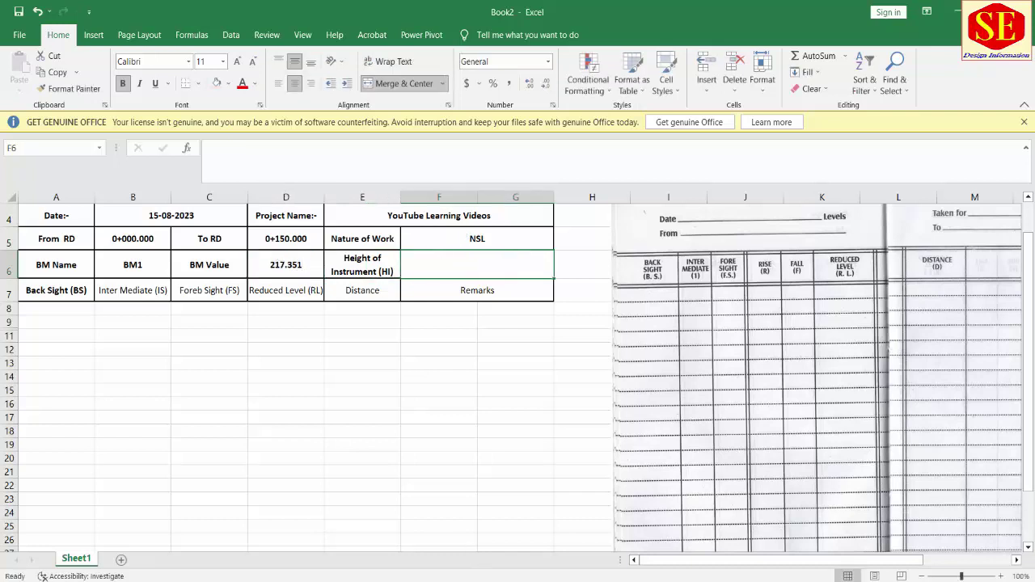
- Mark the 1.674 back sight in the field book and select A8 for it
{"action": "key", "text": "alt+Tab"}
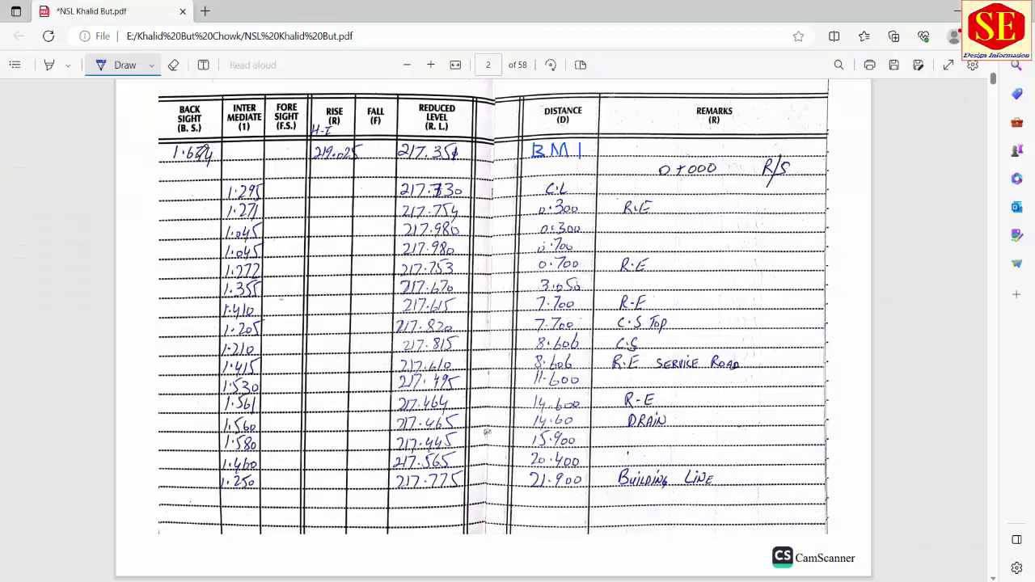
{"action": "mouse_move", "coordinate": [183, 139]}
{"action": "left_mouse_down"}
{"action": "mouse_move", "coordinate": [228, 156]}
{"action": "mouse_move", "coordinate": [212, 136]}
{"action": "left_mouse_up"}
{"action": "key", "text": "alt+Tab"}
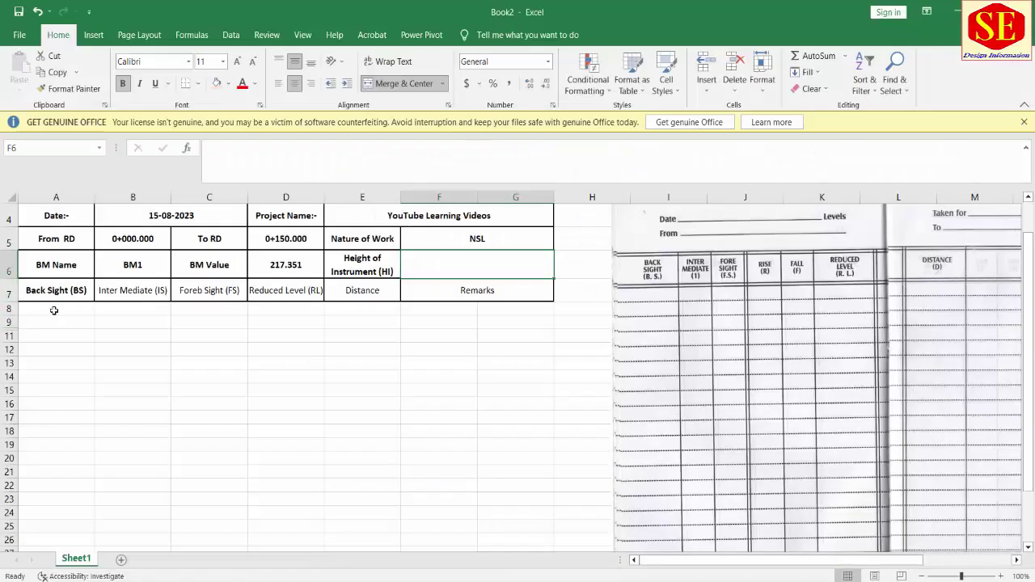
{"action": "left_click", "coordinate": [53, 308]}
- Enter back sight 1.674 in A8 and set F6 to =D6+A8, giving 219.025
{"action": "type", "text": "1.674"}
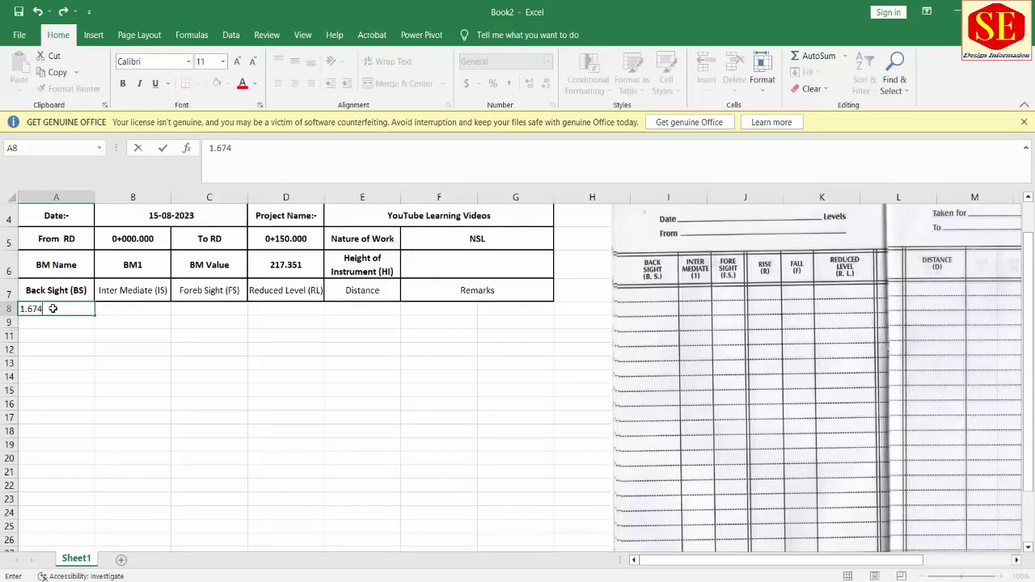
{"action": "key", "text": "Return"}
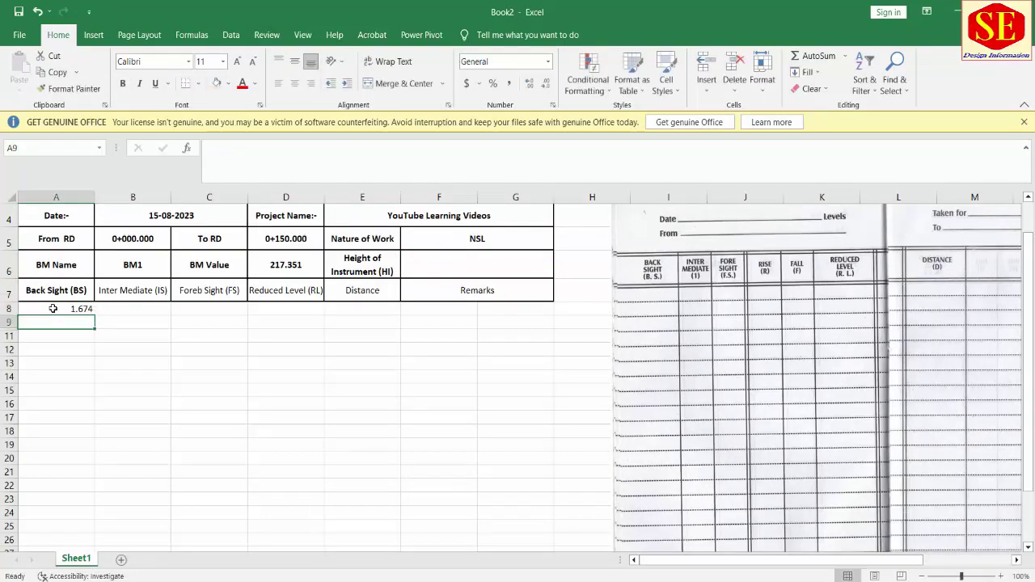
{"action": "left_click", "coordinate": [298, 266]}
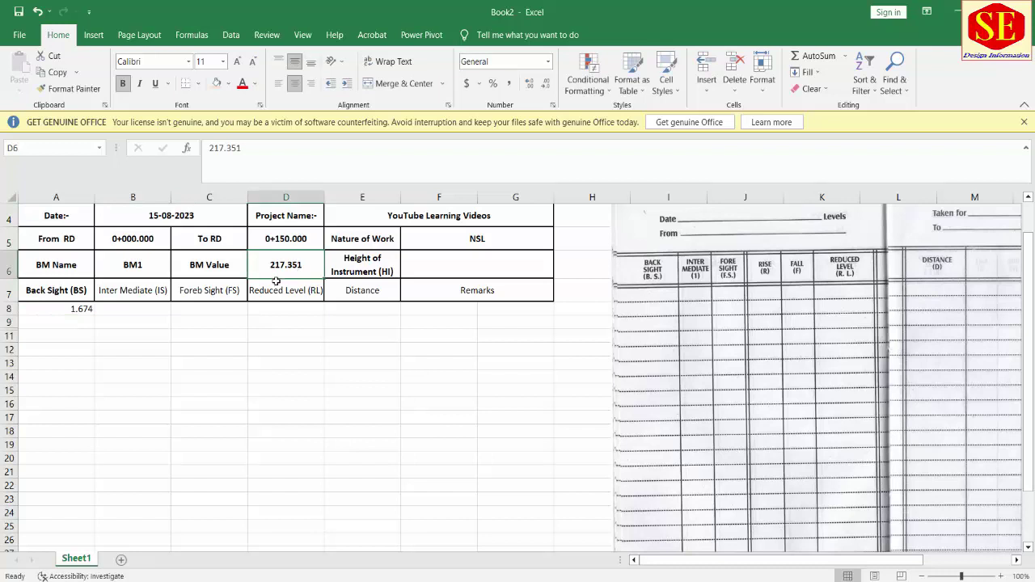
{"action": "left_click", "coordinate": [473, 274]}
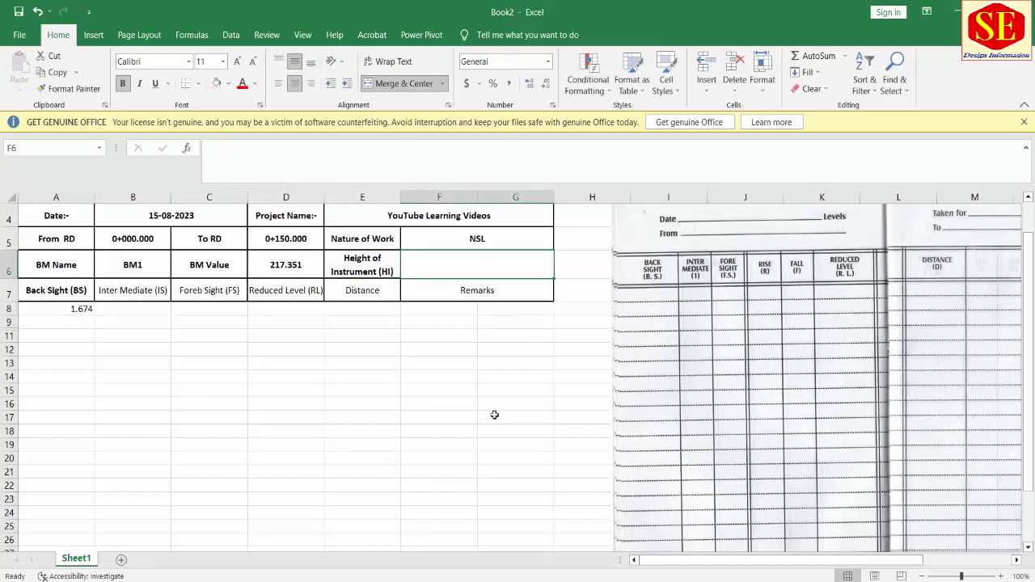
{"action": "type", "text": "="}
{"action": "left_click", "coordinate": [285, 267]}
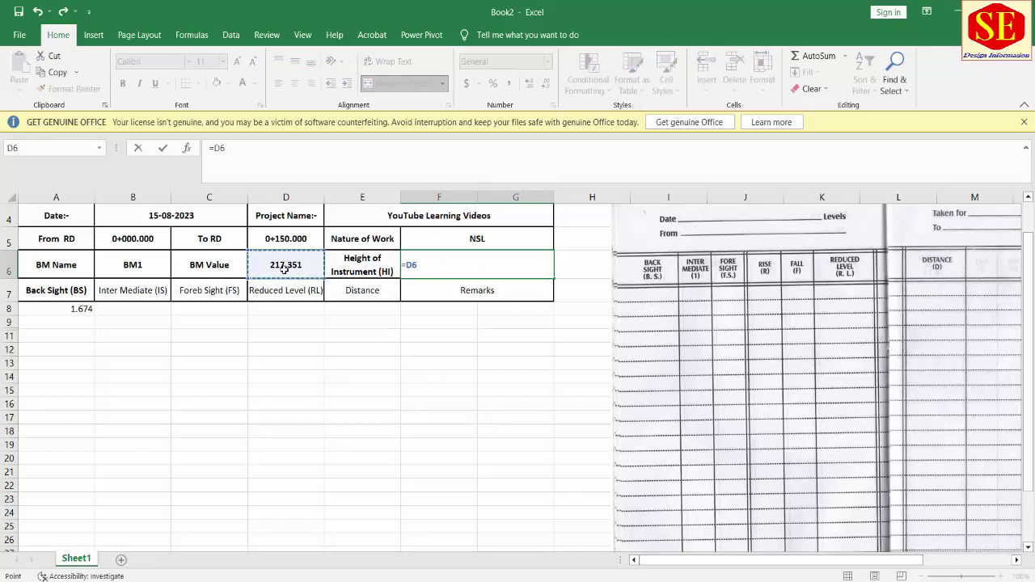
{"action": "type", "text": "+"}
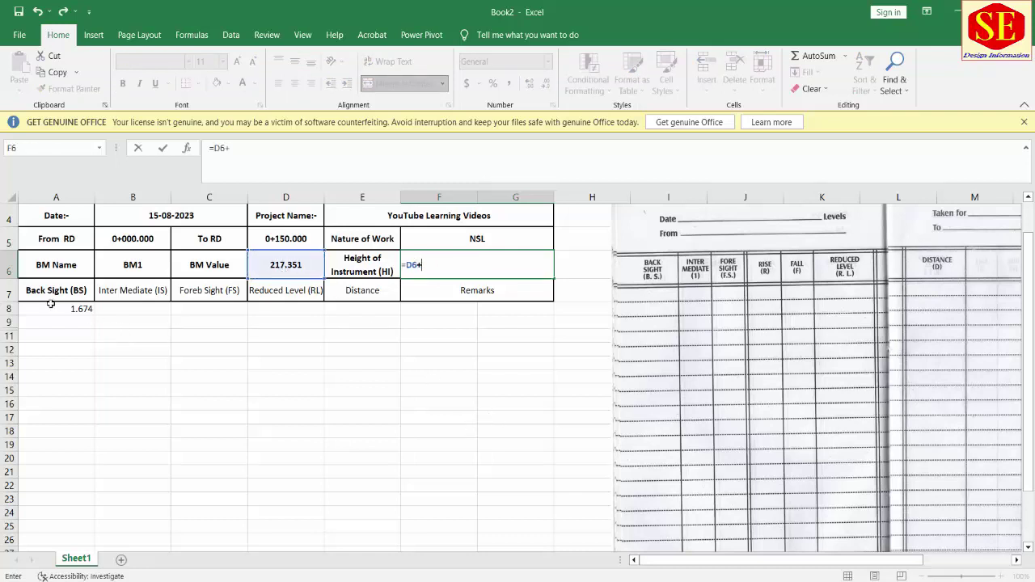
{"action": "left_click", "coordinate": [75, 308]}
{"action": "key", "text": "Return"}
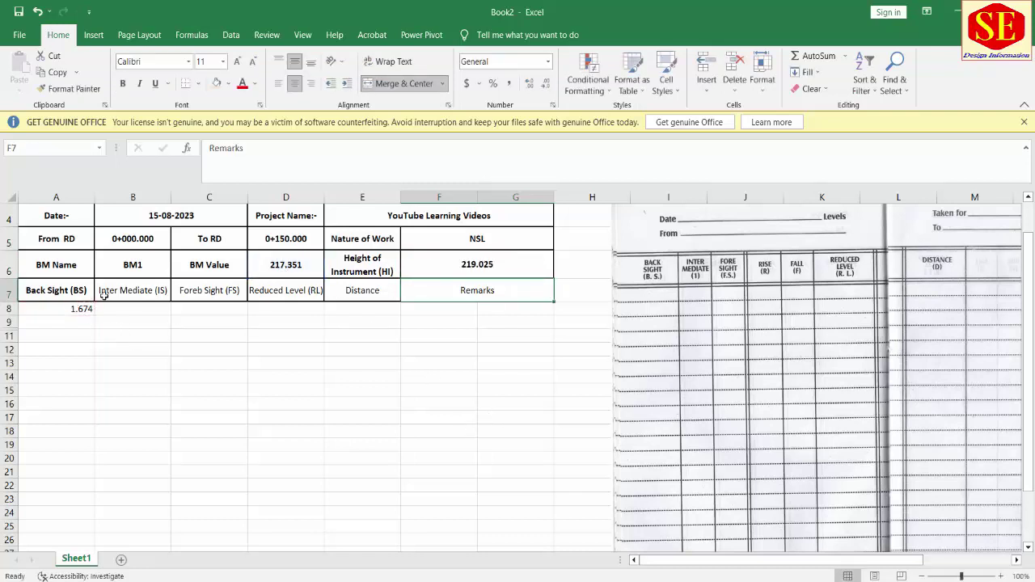
{"action": "left_click", "coordinate": [449, 272]}
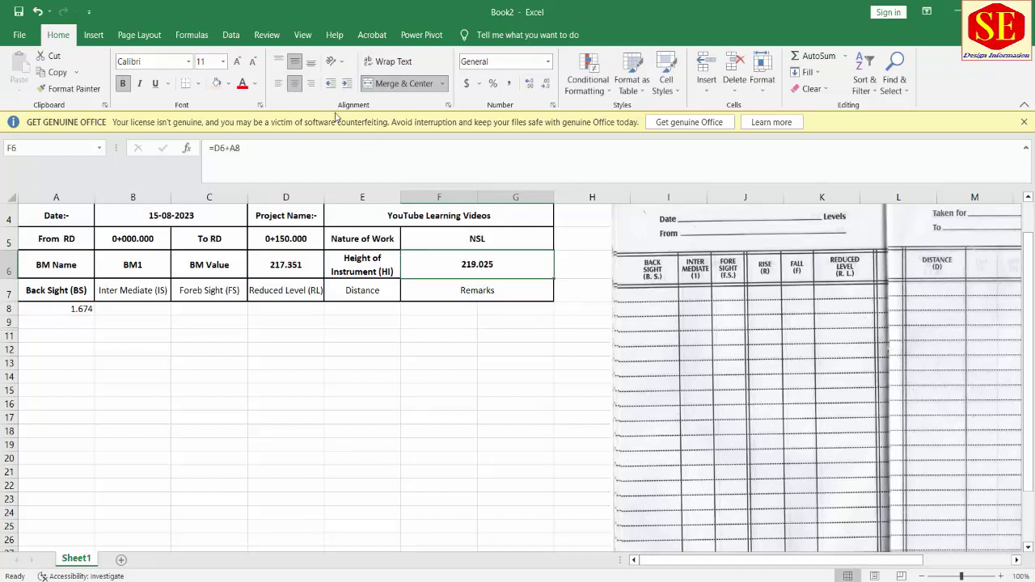
- Colour the 219.025 height of instrument in F6 red
{"action": "left_click", "coordinate": [242, 83]}
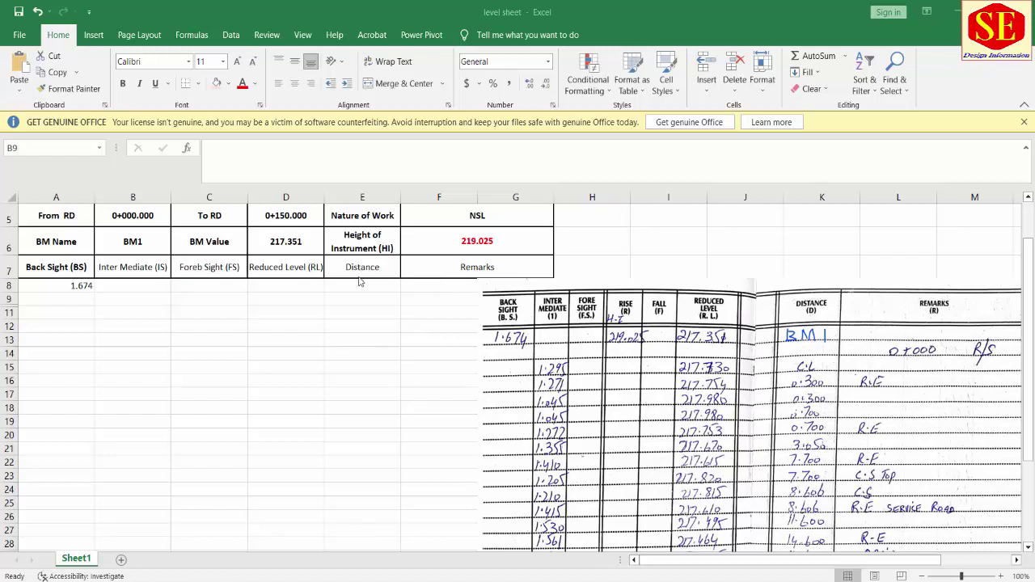
- Enter the intermediate sights 1.295 through 1.355 down column B starting at B9
{"action": "left_click", "coordinate": [134, 299]}
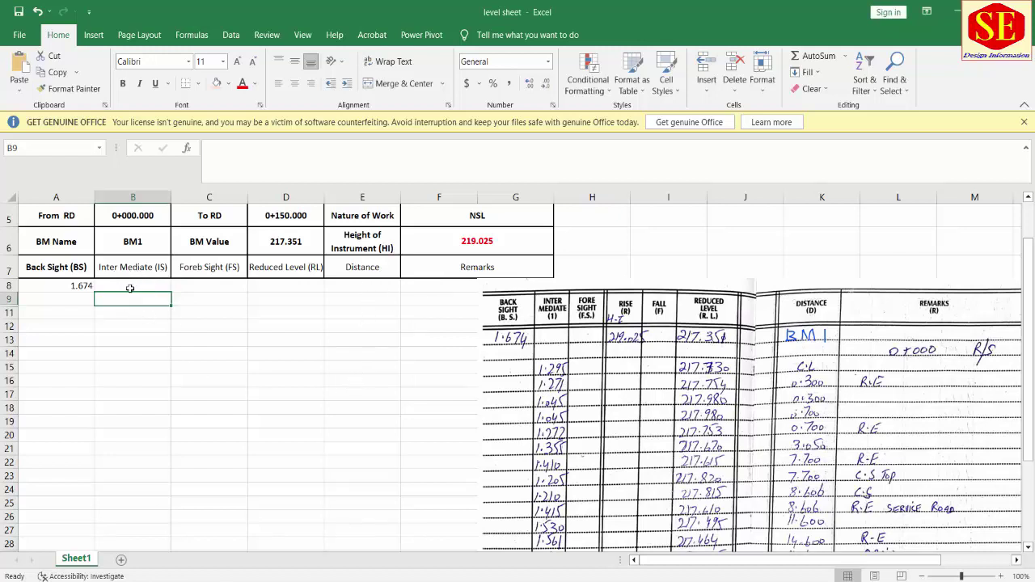
{"action": "type", "text": "1."}
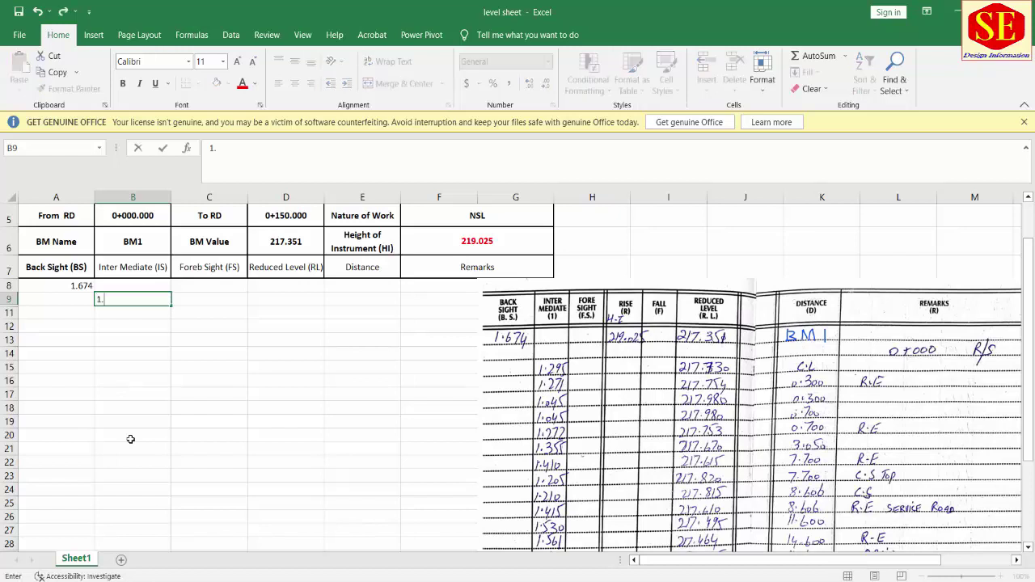
{"action": "type", "text": "295"}
{"action": "key", "text": "Return"}
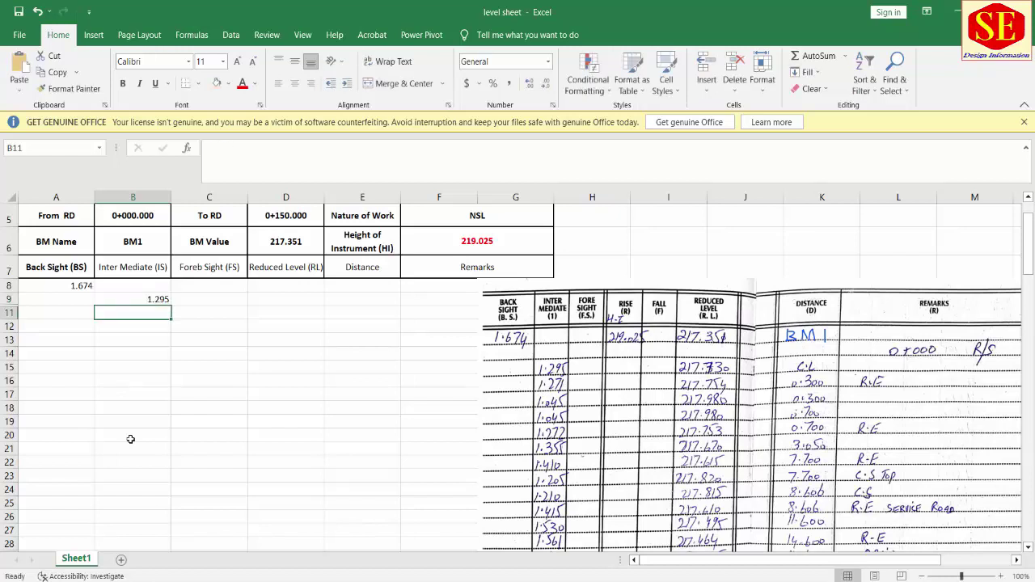
{"action": "type", "text": "1.2171"}
{"action": "key", "text": "Return"}
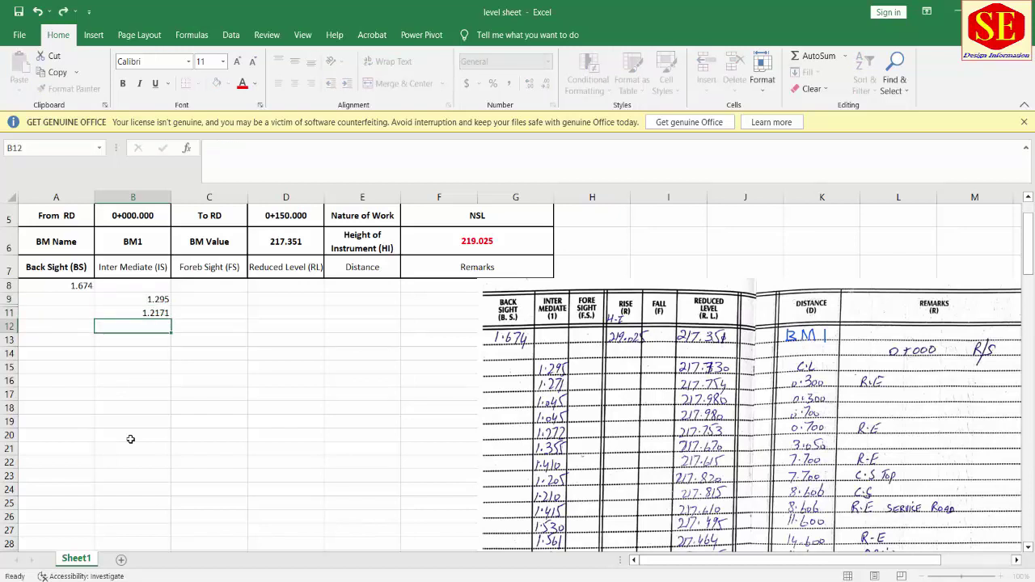
{"action": "type", "text": "10"}
{"action": "type", "text": "."}
{"action": "key", "text": "Return"}
{"action": "type", "text": "1.0"}
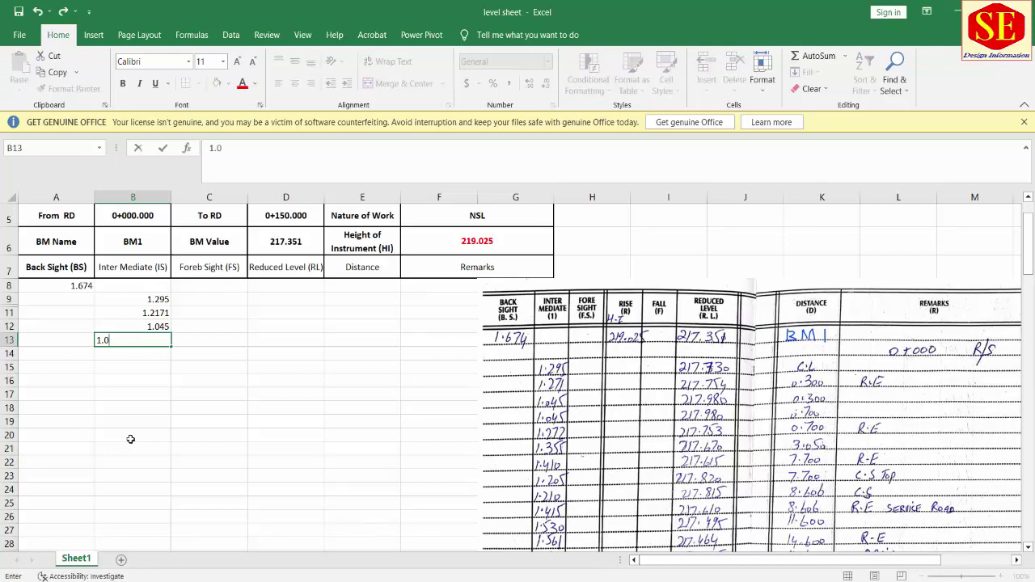
{"action": "type", "text": "45"}
{"action": "key", "text": "Return"}
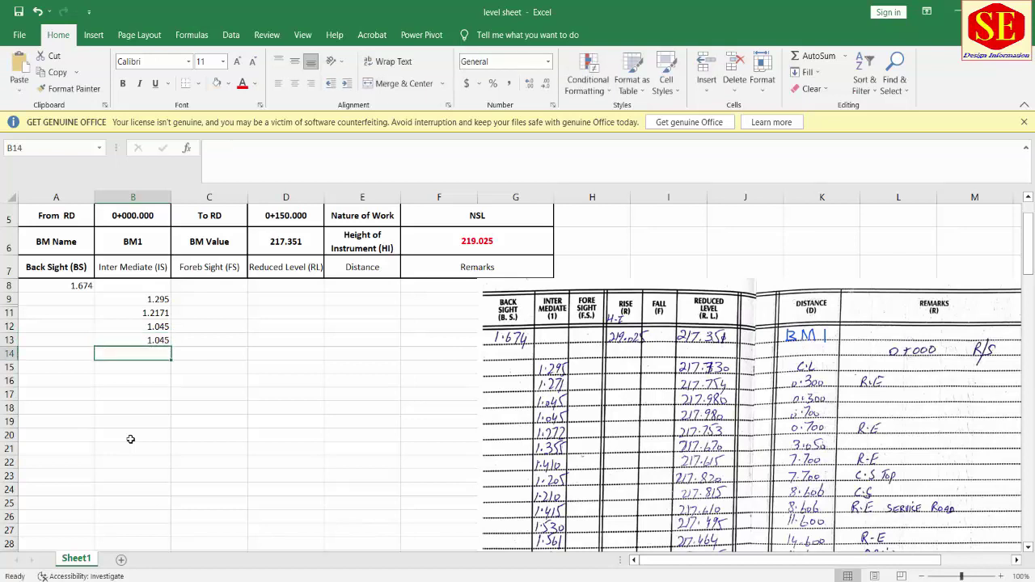
{"action": "type", "text": "1.272"}
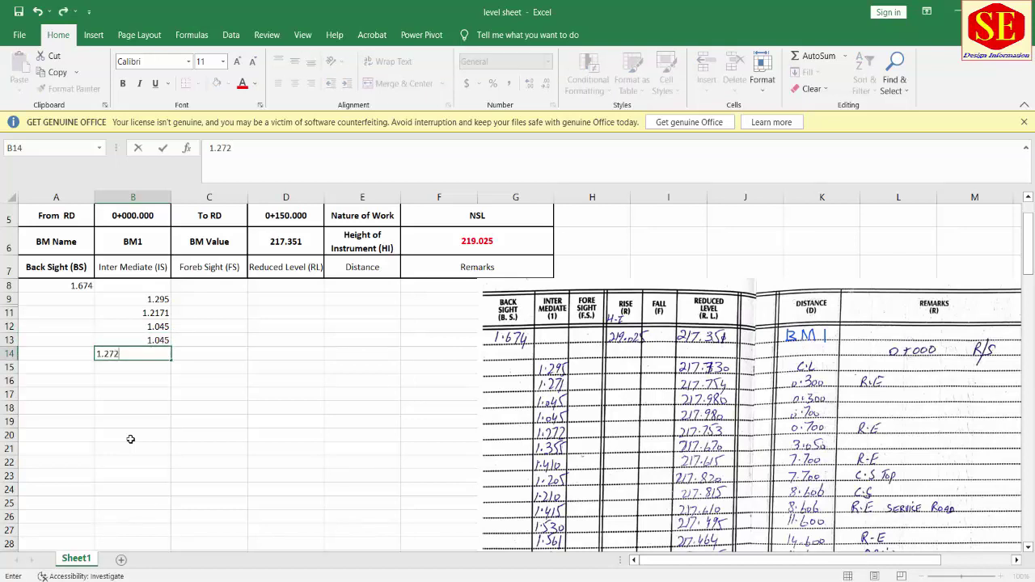
{"action": "key", "text": "Return"}
{"action": "type", "text": "1."}
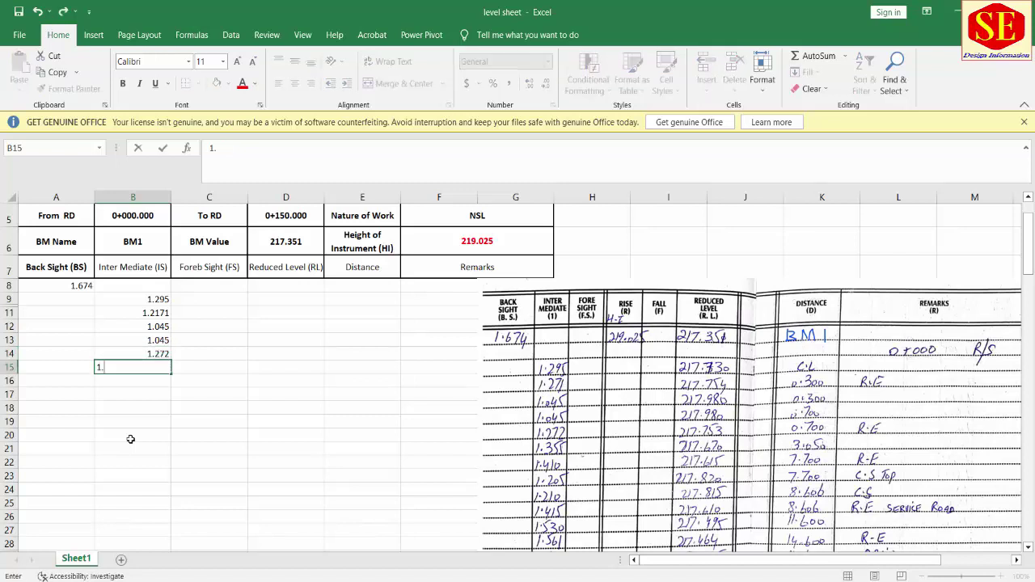
{"action": "type", "text": "355"}
{"action": "key", "text": "Return"}
- Continue the intermediate sights from 1.41 down to the last reading 1.561
{"action": "type", "text": "1."}
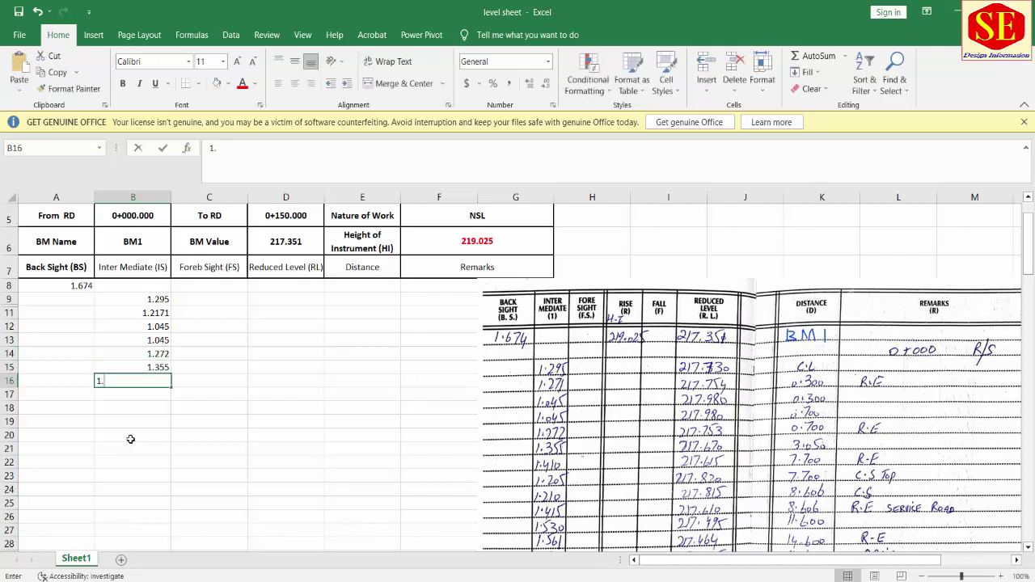
{"action": "type", "text": "41"}
{"action": "key", "text": "Return"}
{"action": "type", "text": "1."}
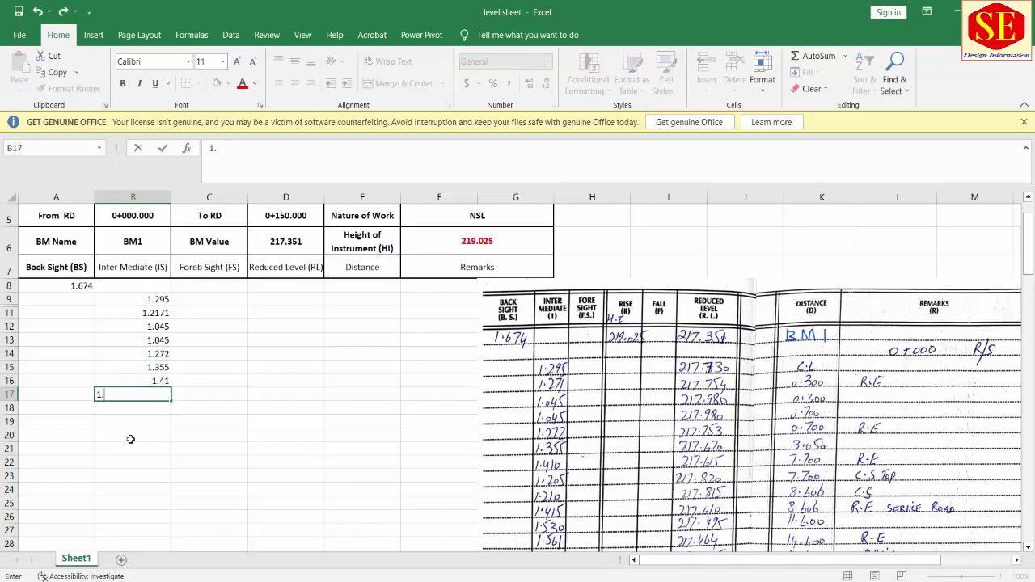
{"action": "type", "text": "205"}
{"action": "key", "text": "Return"}
{"action": "type", "text": "1.21"}
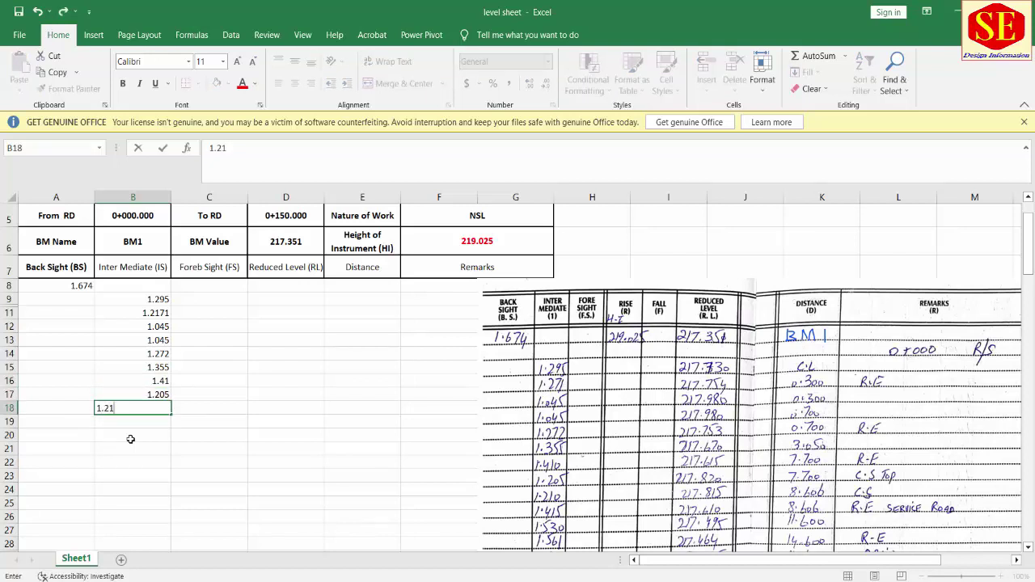
{"action": "key", "text": "Return"}
{"action": "type", "text": "1.0415"}
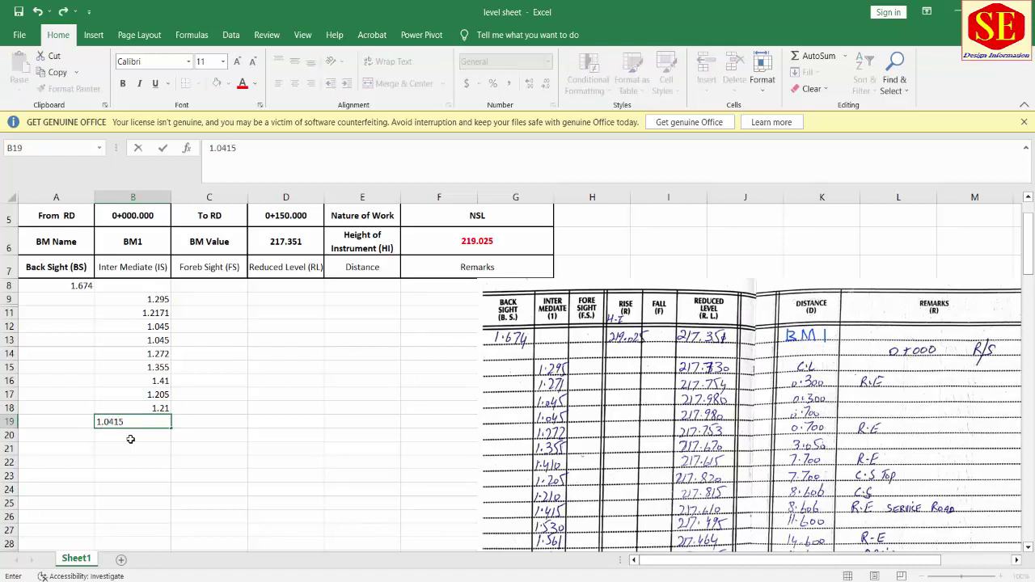
{"action": "key", "text": "Return"}
{"action": "type", "text": "1"}
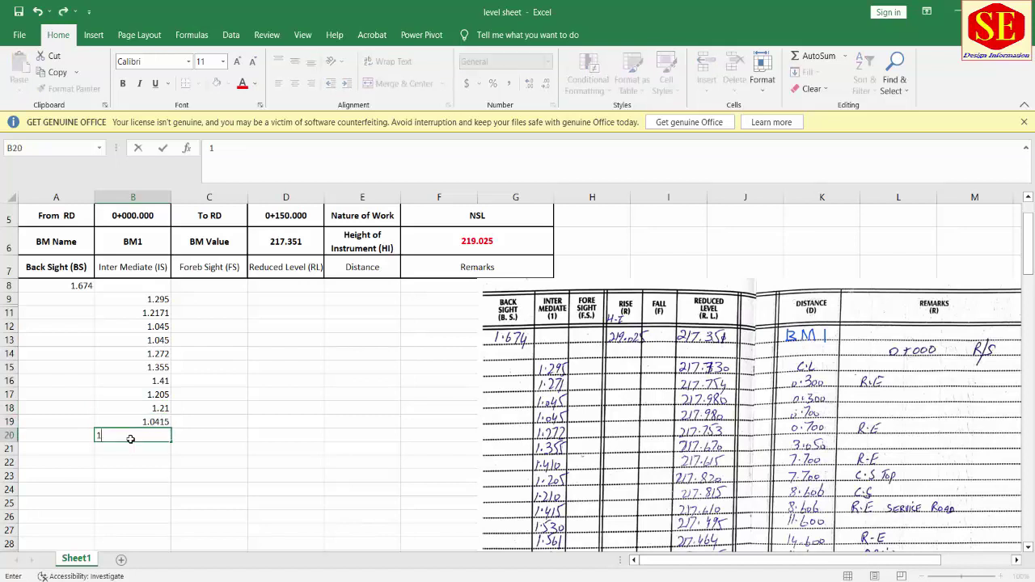
{"action": "type", "text": ".53"}
{"action": "key", "text": "Return"}
{"action": "type", "text": "1.5"}
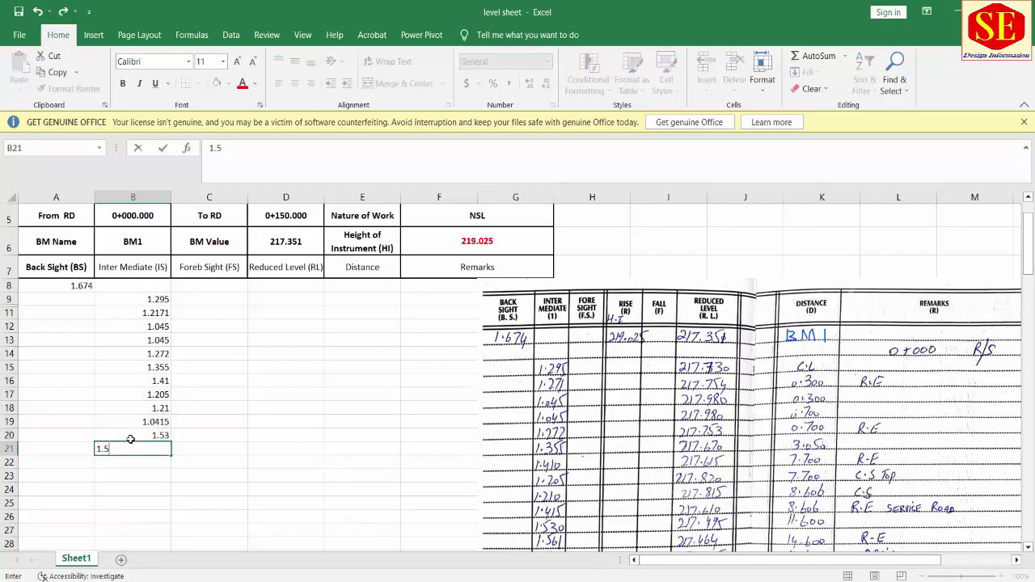
{"action": "type", "text": "61"}
{"action": "key", "text": "Return"}
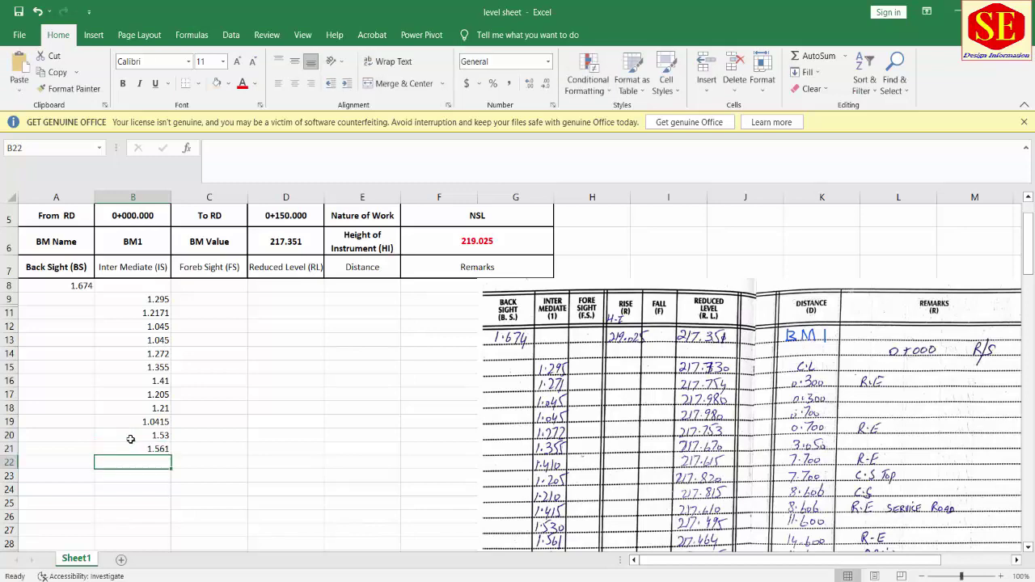
- Move the scanned field-book picture higher on the sheet
{"action": "scroll", "coordinate": [230, 392], "scroll_direction": "down", "scroll_amount": 1}
{"action": "left_click_drag", "start_coordinate": [597, 439], "coordinate": [586, 317]}
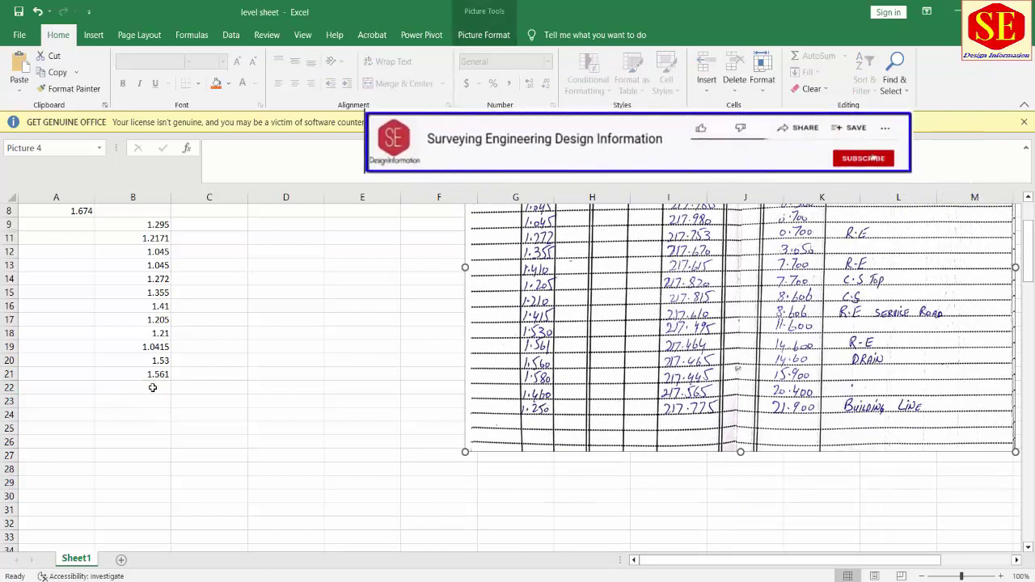
{"action": "left_click", "coordinate": [155, 384]}
{"action": "left_click", "coordinate": [162, 362]}
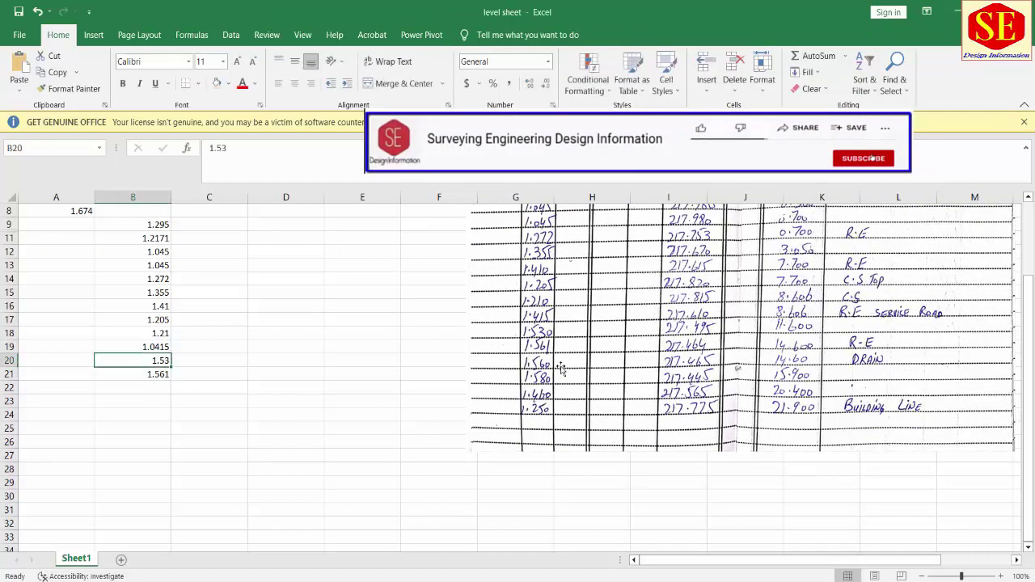
- Enter intermediate sights 1.56, 1.58, 1.46 and 1.25 in B22:B25
{"action": "left_click", "coordinate": [143, 386]}
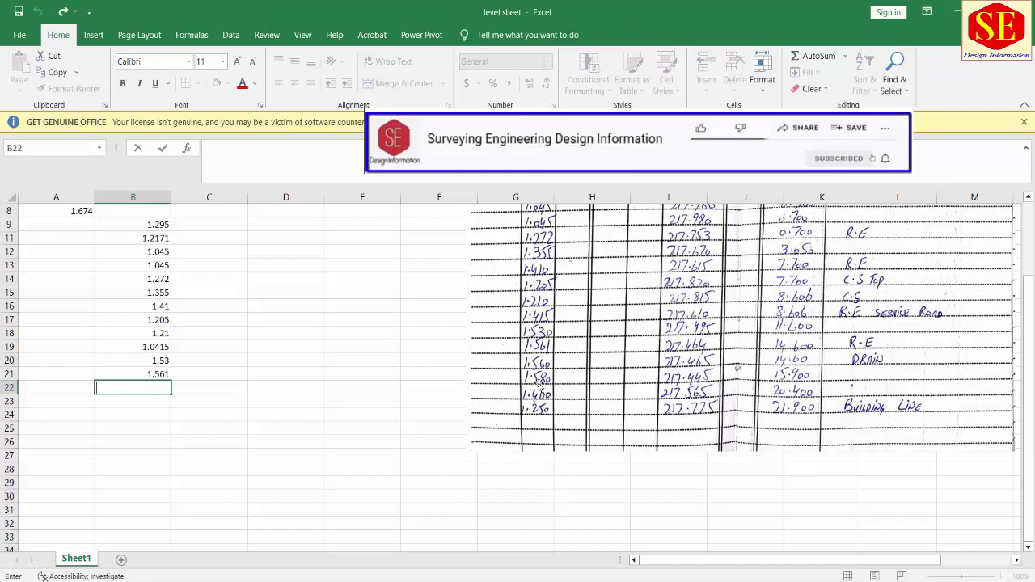
{"action": "type", "text": "1.56"}
{"action": "key", "text": "Return"}
{"action": "type", "text": "1.58"}
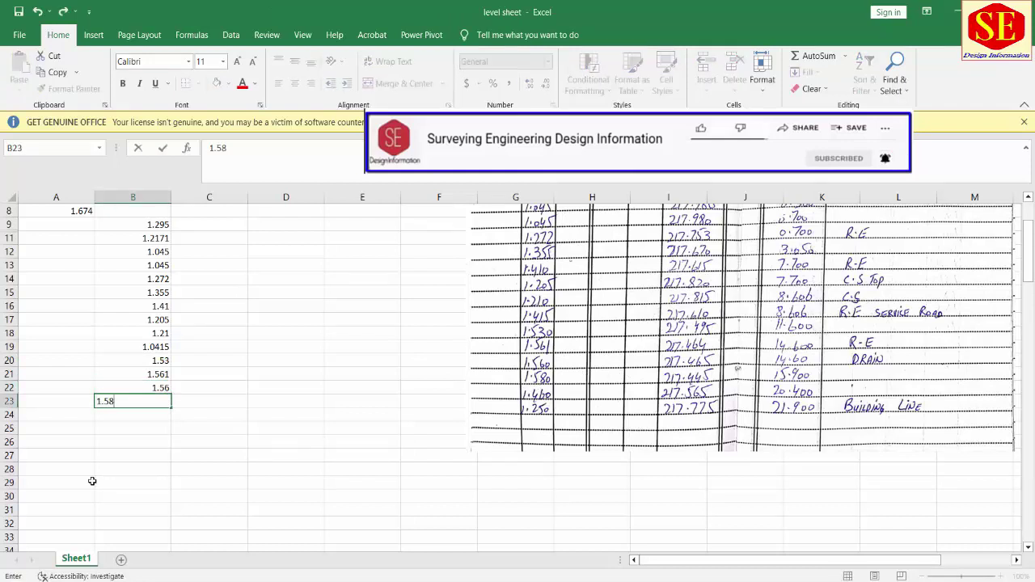
{"action": "key", "text": "Return"}
{"action": "type", "text": "1.46"}
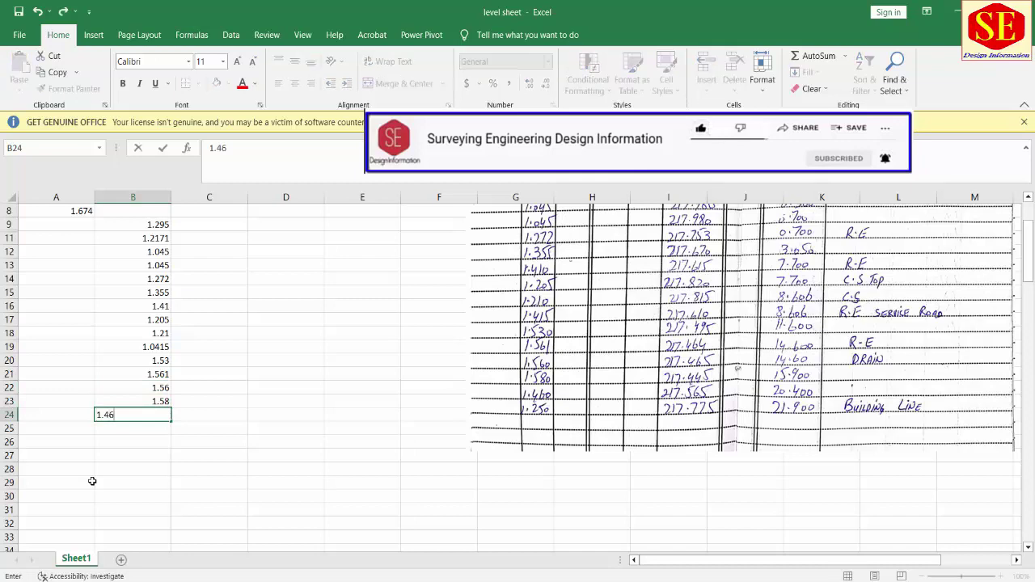
{"action": "key", "text": "Return"}
{"action": "type", "text": "1.25"}
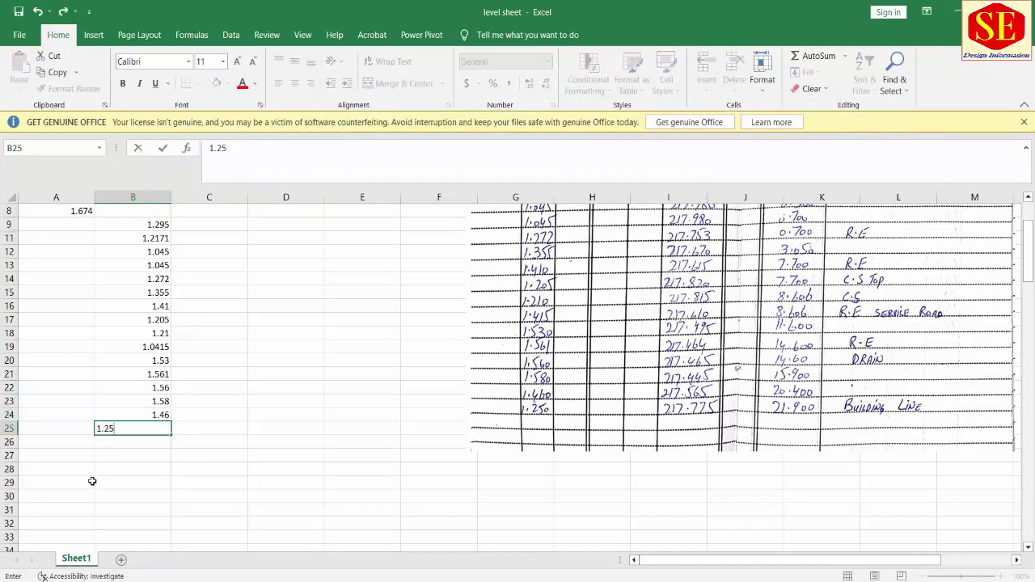
{"action": "key", "text": "Return"}
- Shift the field-book scan left so it sits beside column E
{"action": "scroll", "coordinate": [170, 436], "scroll_direction": "up", "scroll_amount": 1}
{"action": "scroll", "coordinate": [166, 421], "scroll_direction": "up", "scroll_amount": 1}
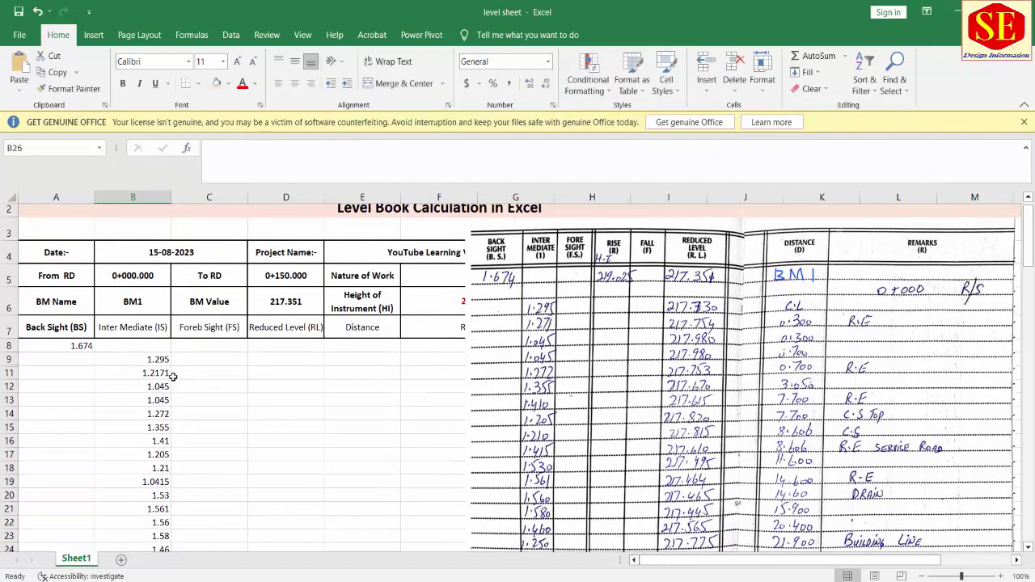
{"action": "left_click_drag", "start_coordinate": [550, 333], "coordinate": [556, 333]}
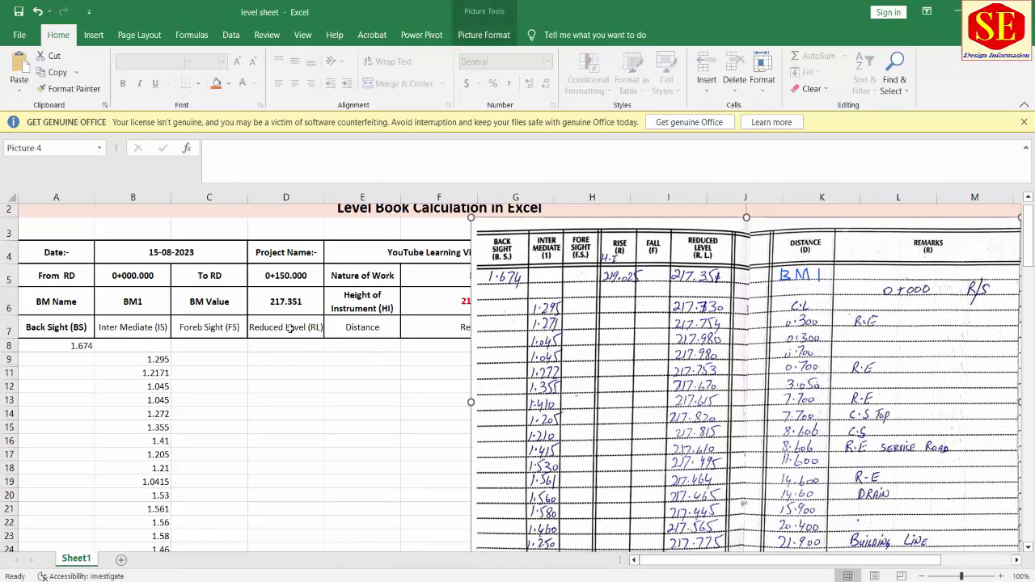
{"action": "left_click_drag", "start_coordinate": [653, 390], "coordinate": [501, 396]}
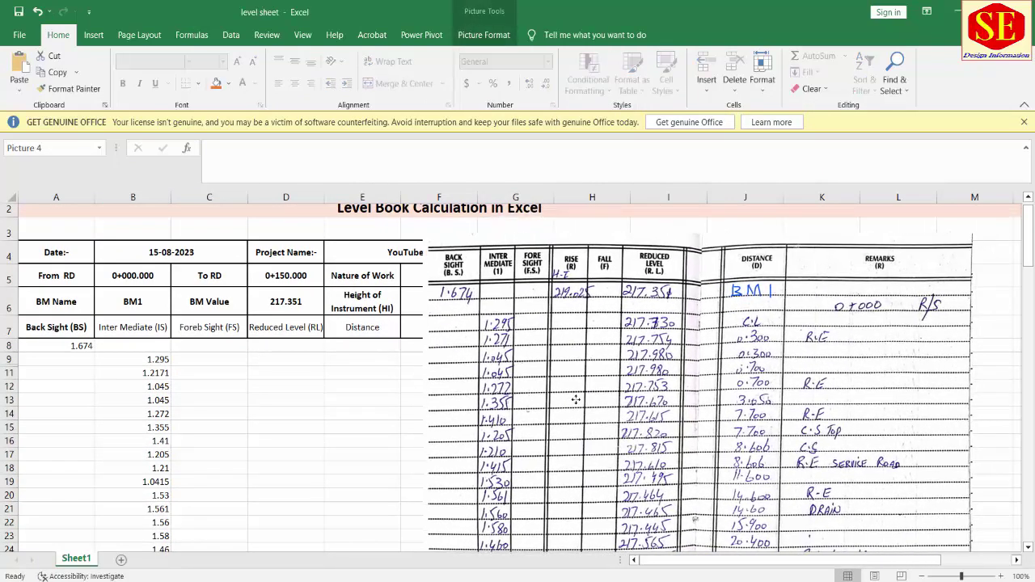
- Enter the first distances 0, 0.3, 0.3, 0.7, 0.7, 3.05, 7.7, 7.7 and 8.606 down column E from E9
{"action": "left_click", "coordinate": [356, 356]}
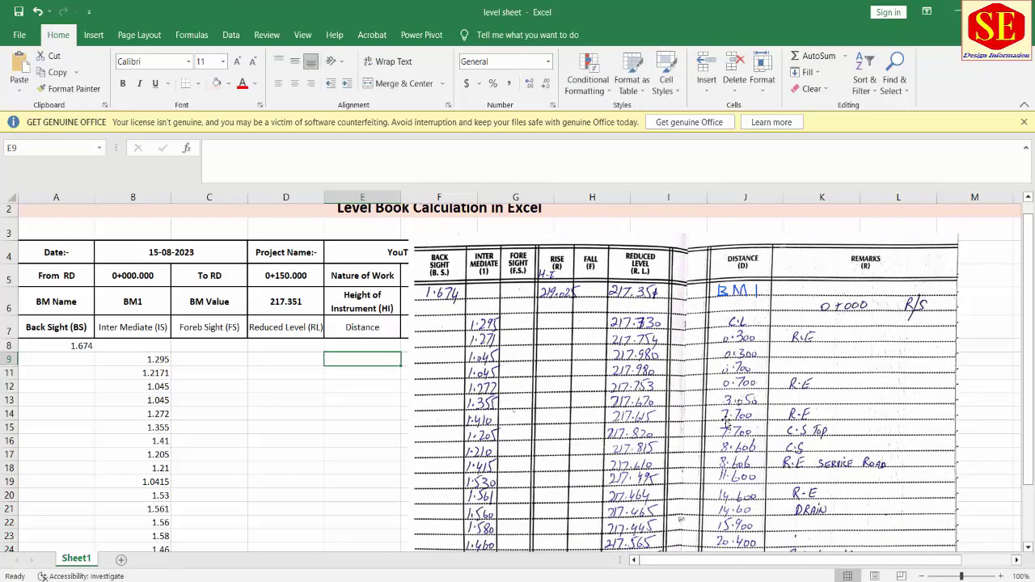
{"action": "type", "text": "0"}
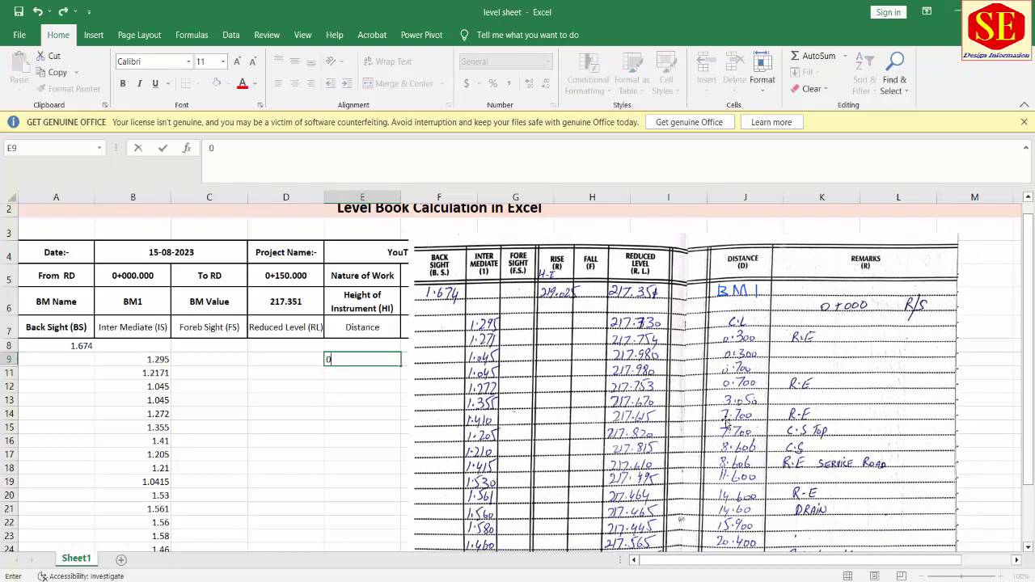
{"action": "key", "text": "Return"}
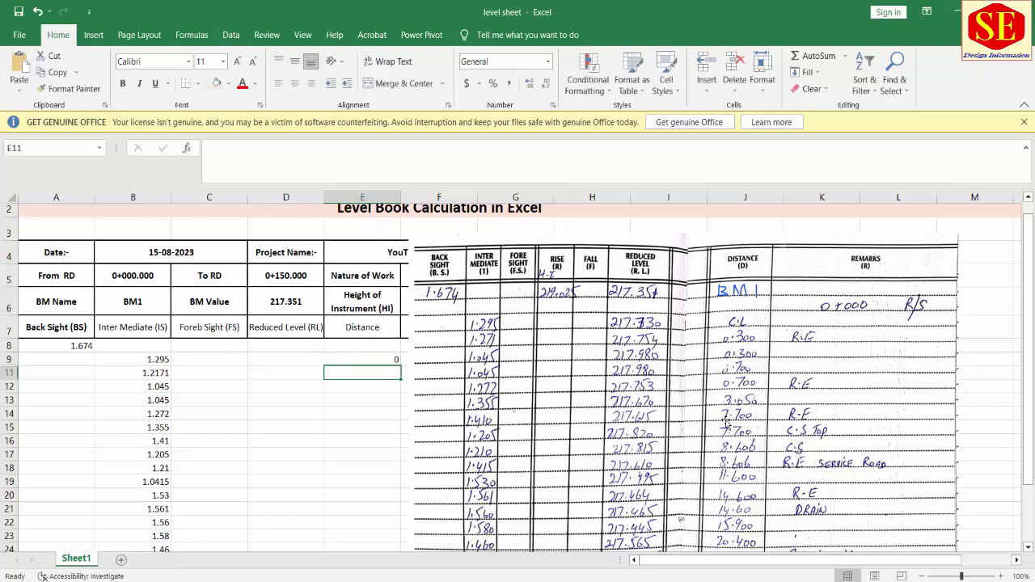
{"action": "type", "text": ".3"}
{"action": "key", "text": "Return"}
{"action": "type", "text": ".3"}
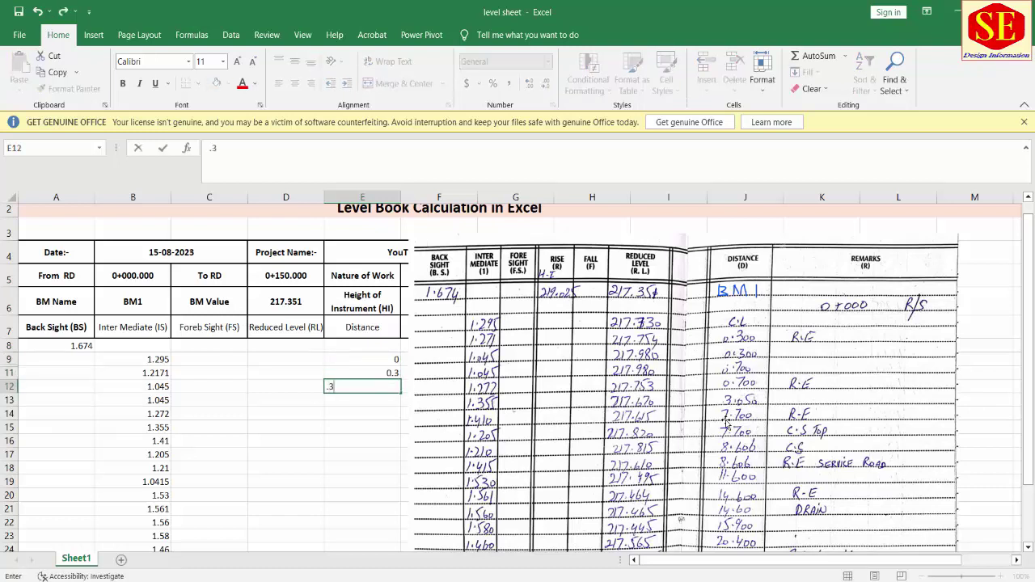
{"action": "key", "text": "Return"}
{"action": "type", "text": ".7"}
{"action": "key", "text": "Return"}
{"action": "type", "text": "."}
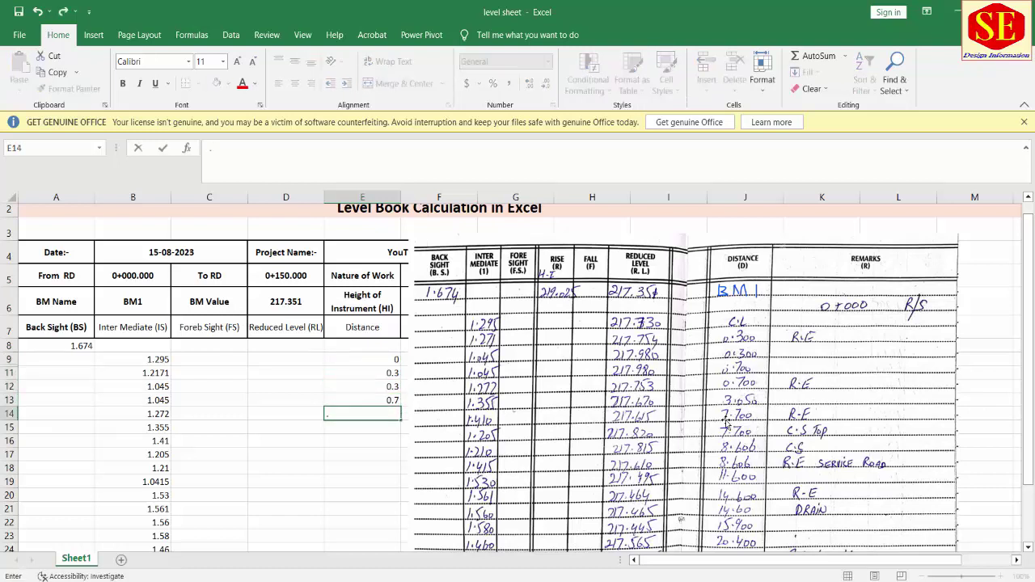
{"action": "key", "text": "Return"}
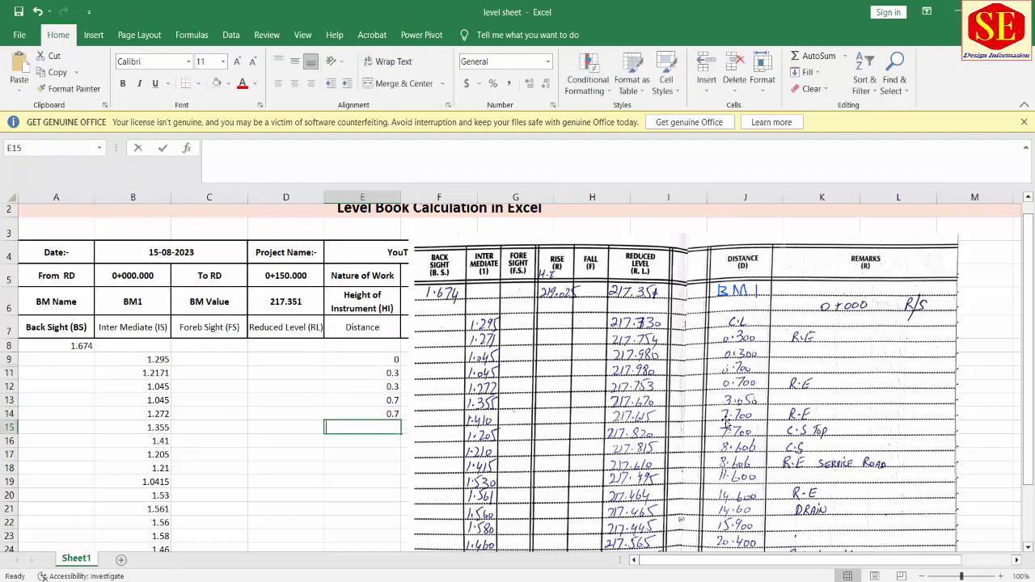
{"action": "type", "text": "3.05"}
{"action": "key", "text": "Return"}
{"action": "type", "text": "7"}
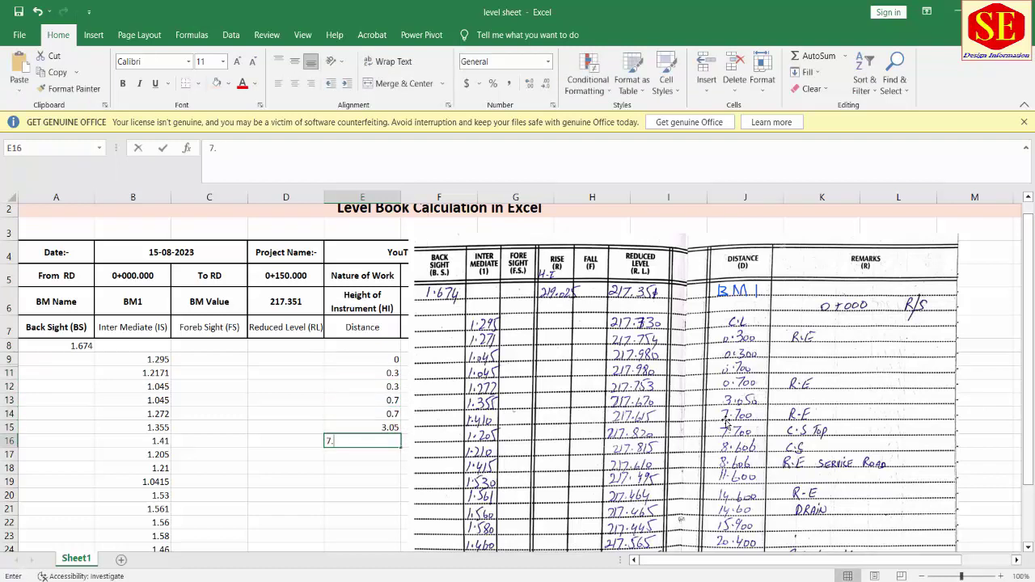
{"action": "type", "text": ".7"}
{"action": "key", "text": "Return"}
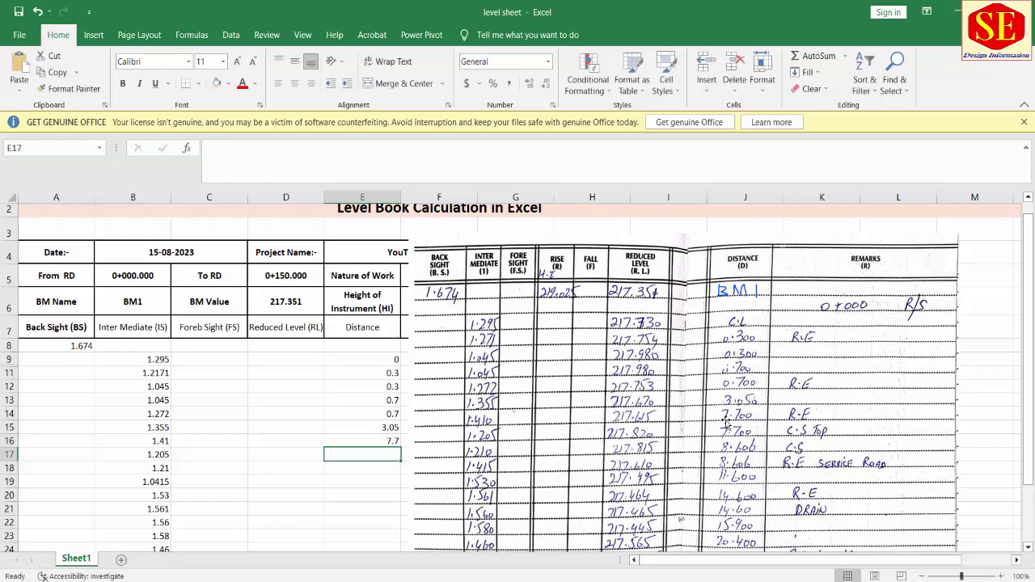
{"action": "type", "text": "7.7"}
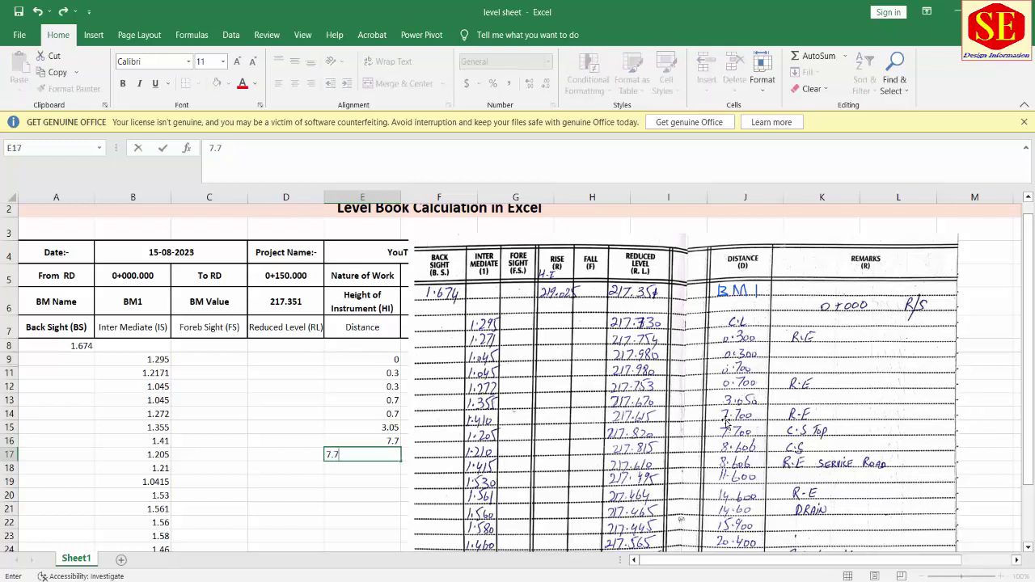
{"action": "key", "text": "Return"}
{"action": "type", "text": "8.606"}
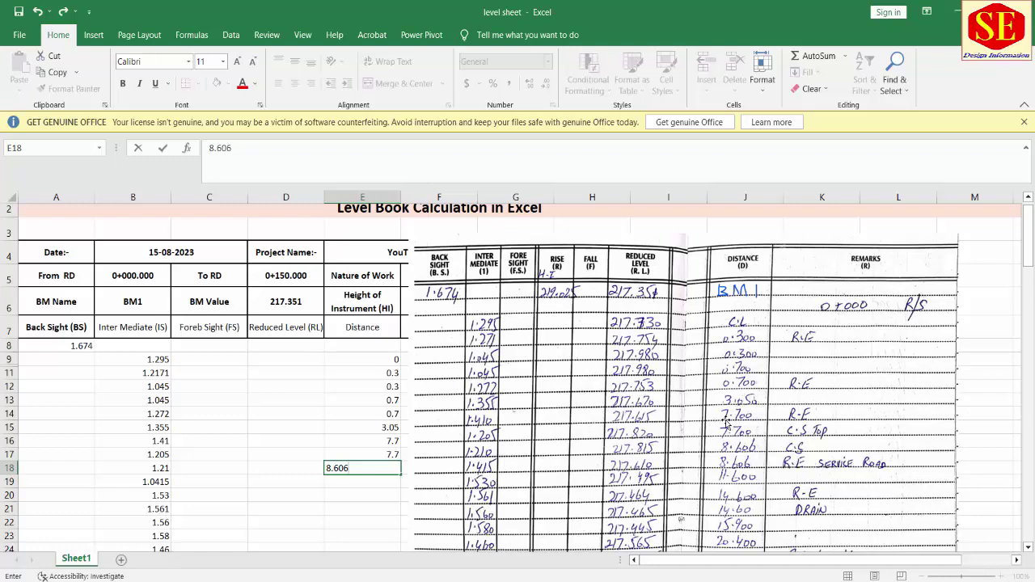
{"action": "key", "text": "Return"}
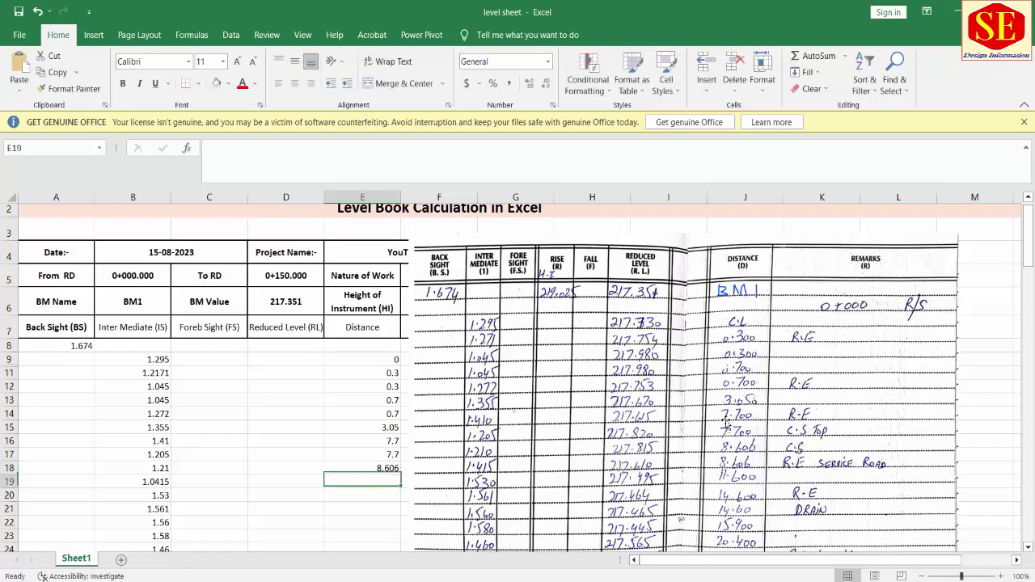
- Continue the distances with 11.6, 14.6, 14.6, 15.9, 20.4 and 21.9, ending at E24
{"action": "type", "text": "11.6"}
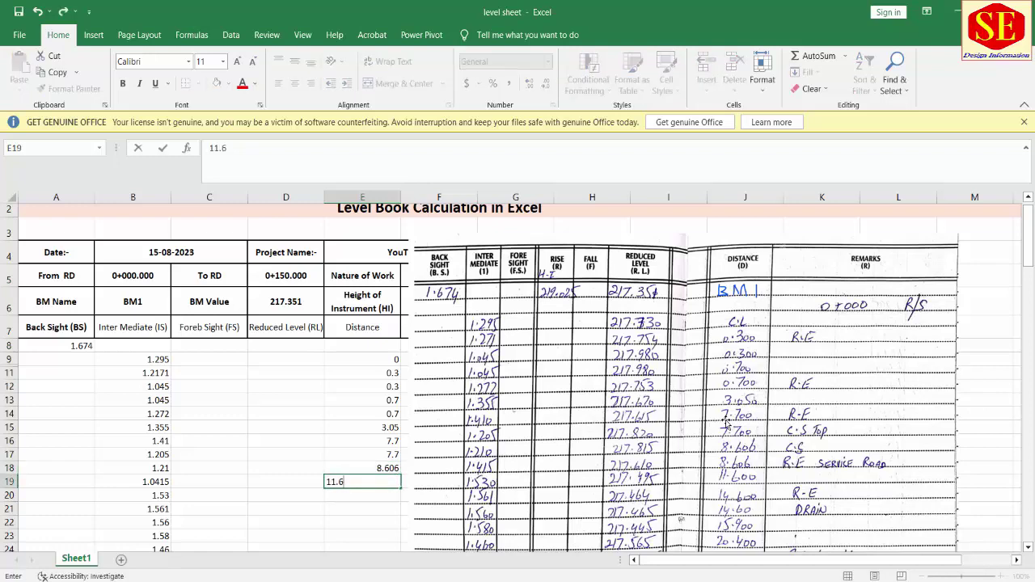
{"action": "key", "text": "Return"}
{"action": "scroll", "coordinate": [764, 419], "scroll_direction": "down", "scroll_amount": 1}
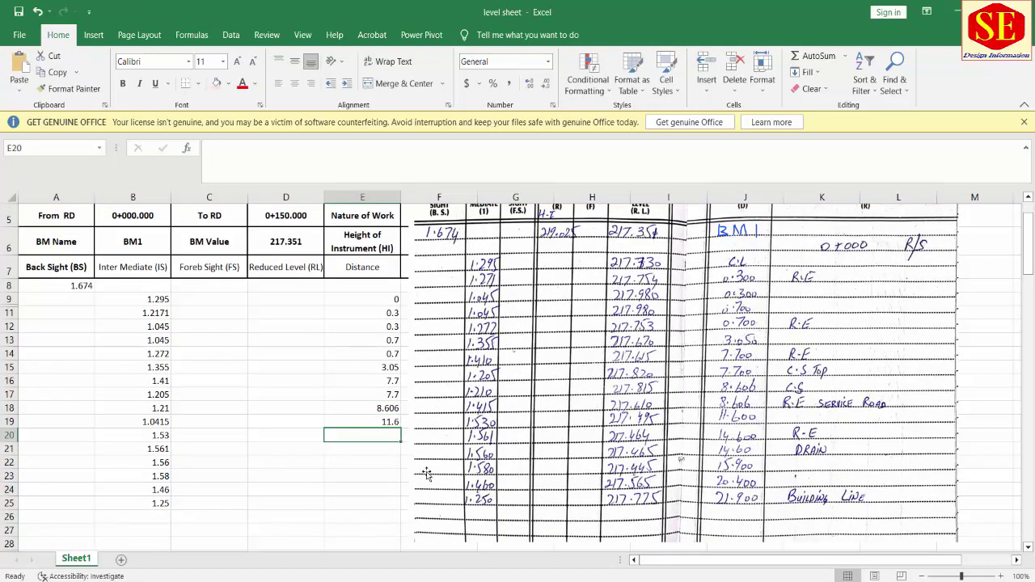
{"action": "type", "text": "14.6"}
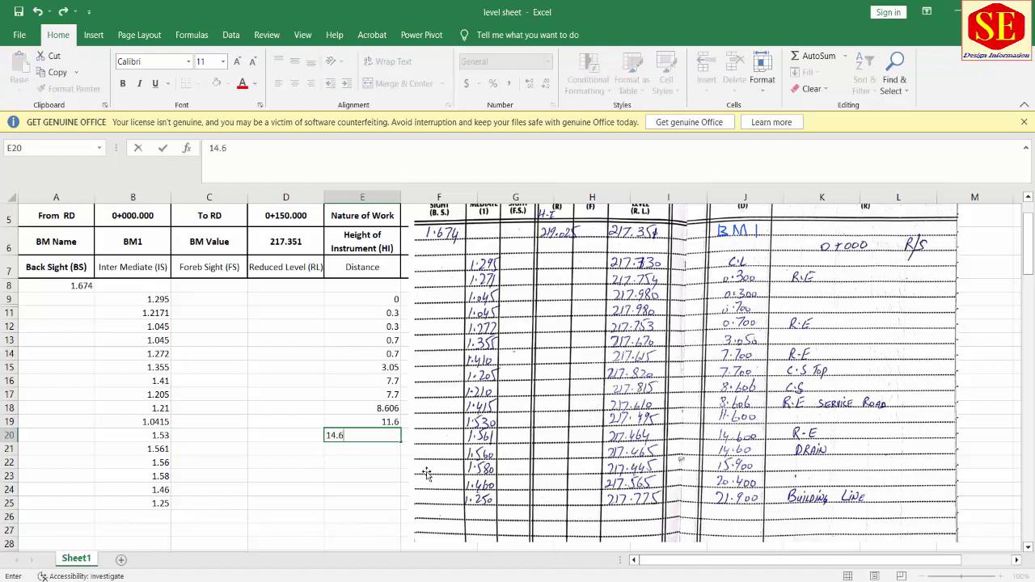
{"action": "key", "text": "Return"}
{"action": "type", "text": "14.6"}
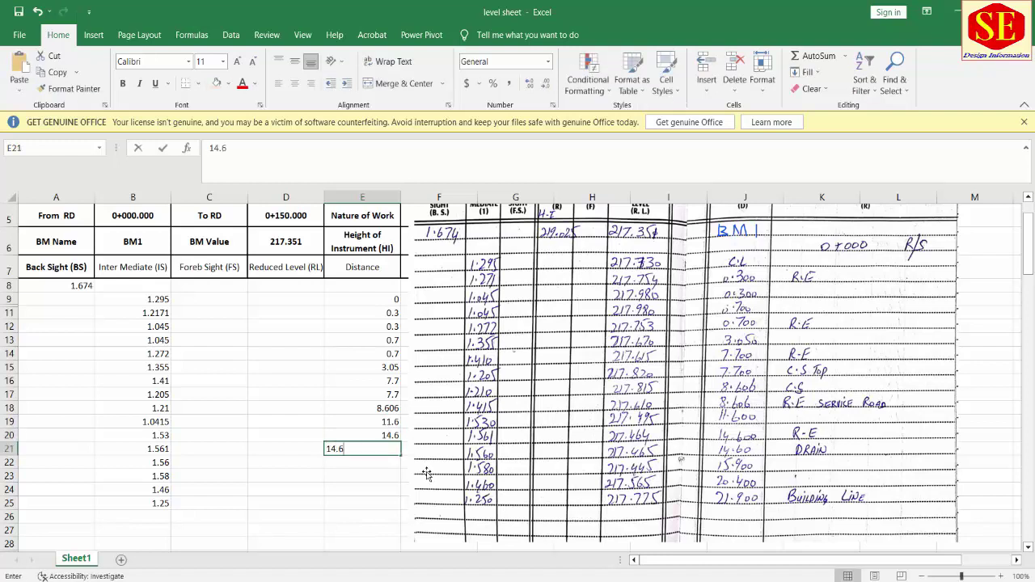
{"action": "key", "text": "Return"}
{"action": "type", "text": "15.9"}
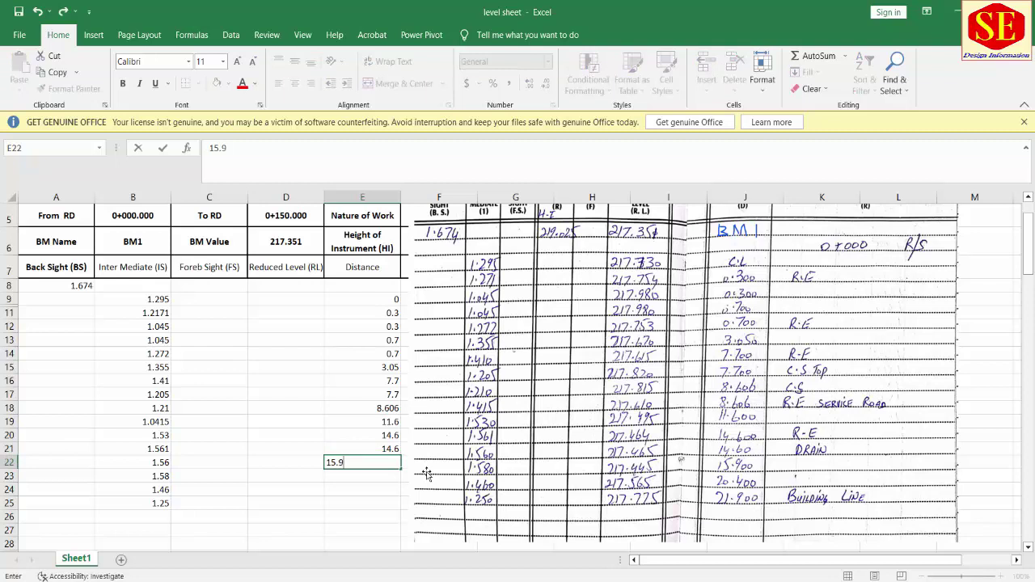
{"action": "key", "text": "Return"}
{"action": "type", "text": "20.4"}
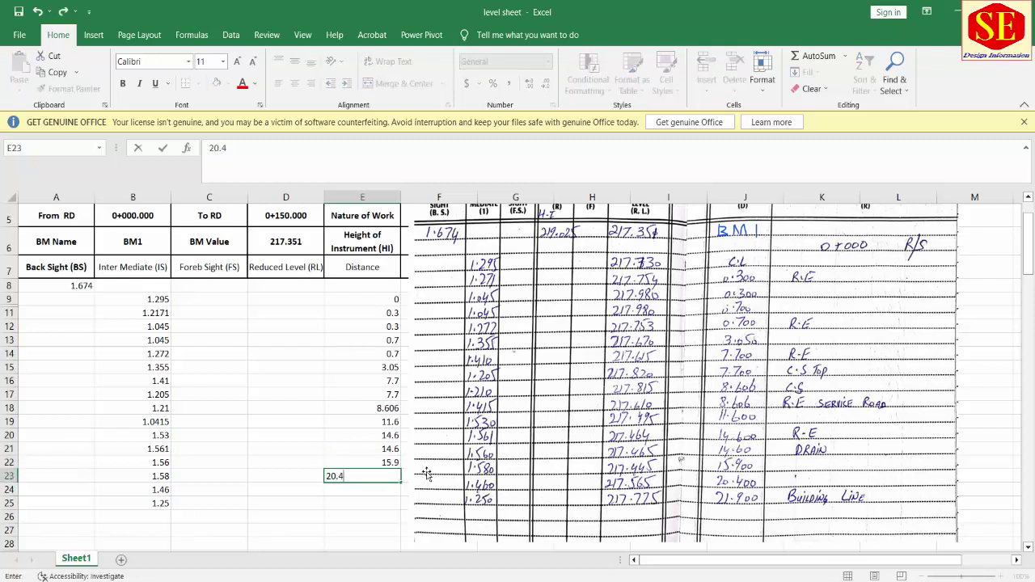
{"action": "key", "text": "Return"}
{"action": "type", "text": "21.9"}
{"action": "key", "text": "Return"}
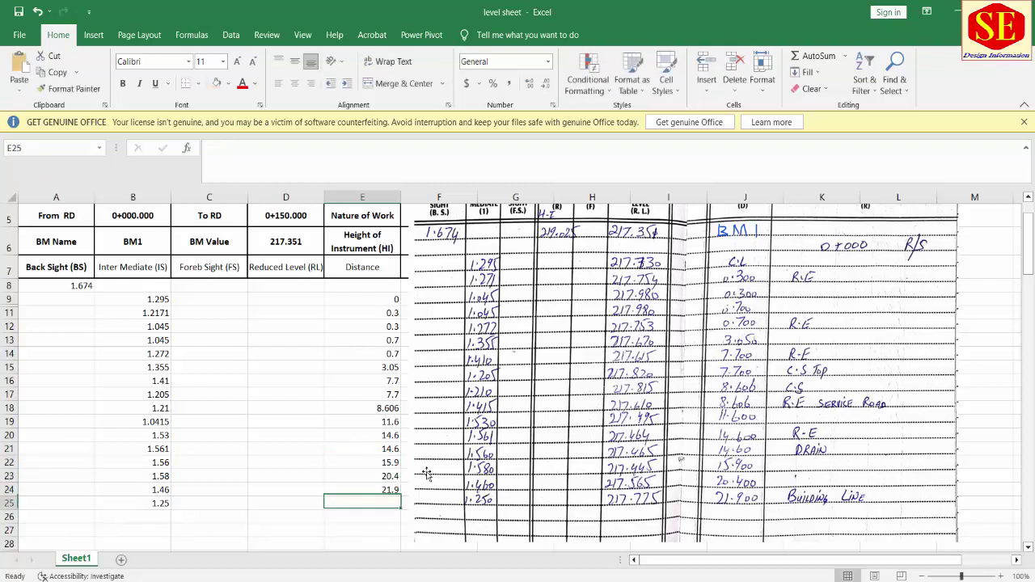
- Uncover column F and enter the remarks CL in F9, then RE in the following remark rows
{"action": "left_click_drag", "start_coordinate": [477, 319], "coordinate": [615, 289]}
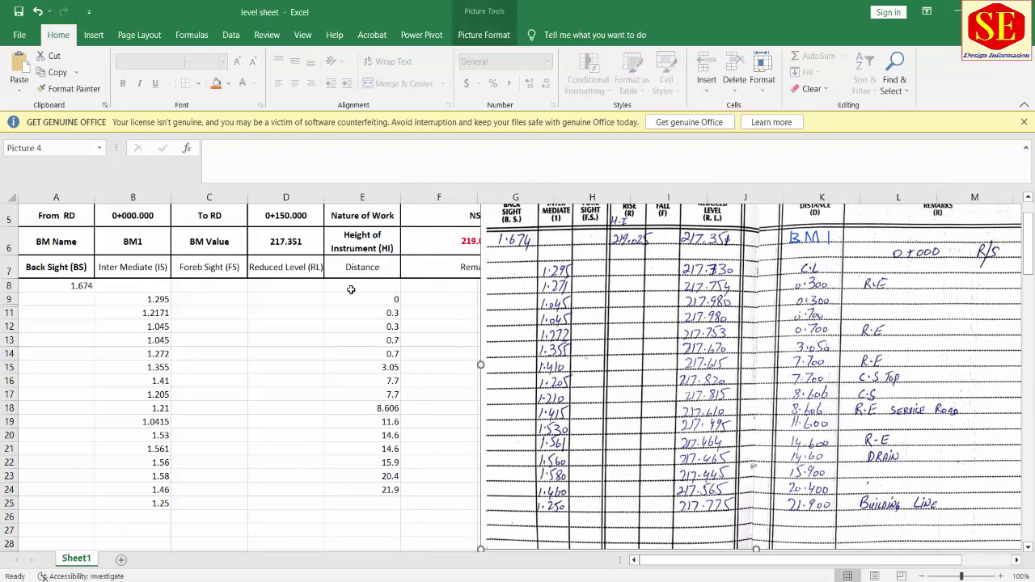
{"action": "left_click", "coordinate": [455, 308]}
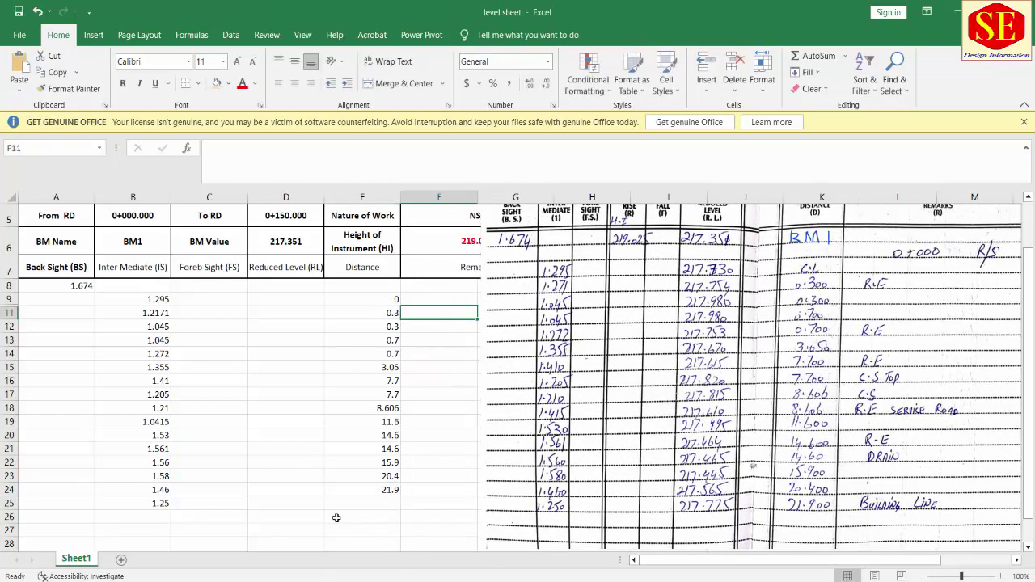
{"action": "left_click", "coordinate": [430, 300]}
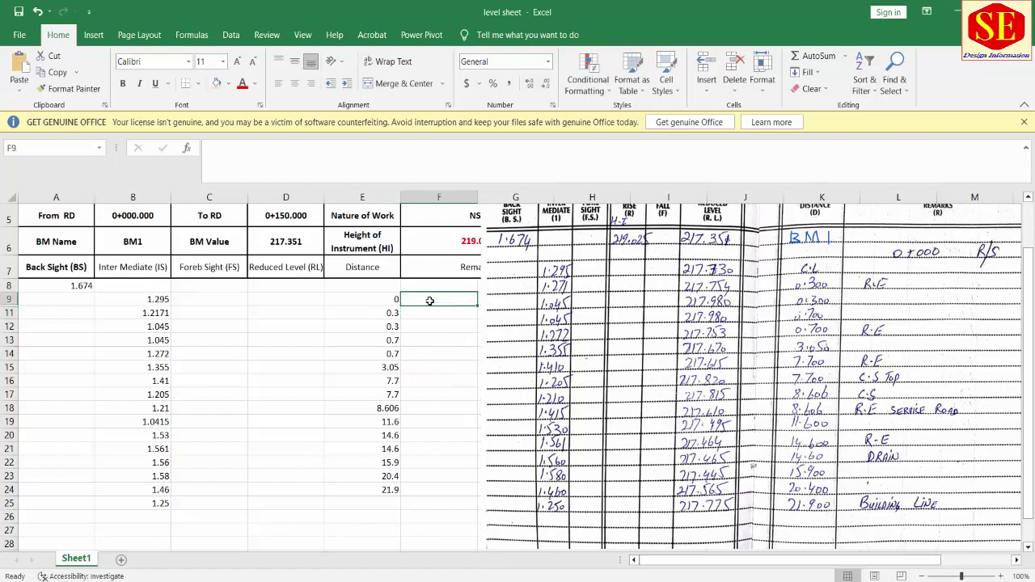
{"action": "type", "text": "c"}
{"action": "key", "text": "Caps_Lock"}
{"action": "key", "text": "BackSpace"}
{"action": "type", "text": "CL"}
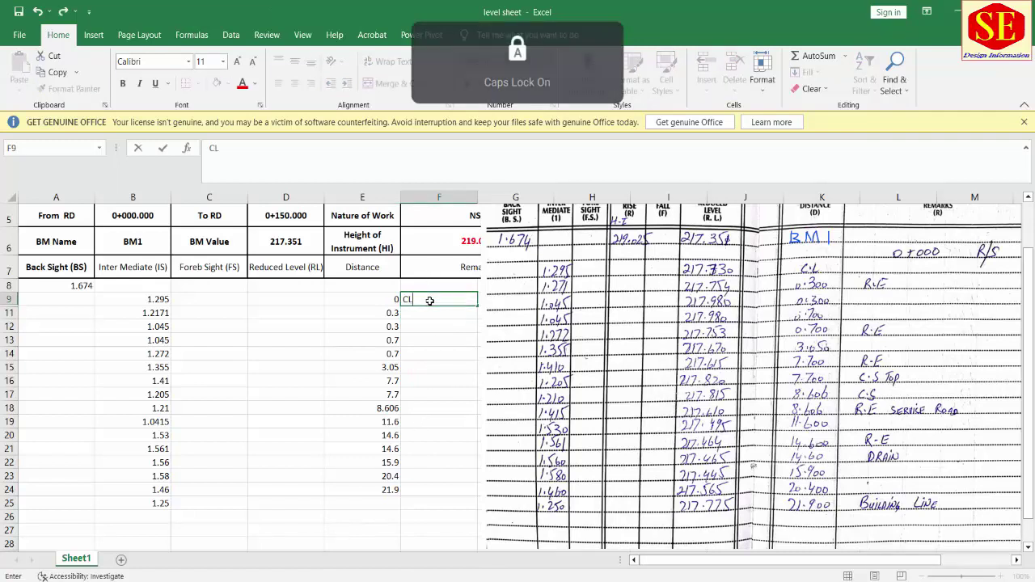
{"action": "key", "text": "Return"}
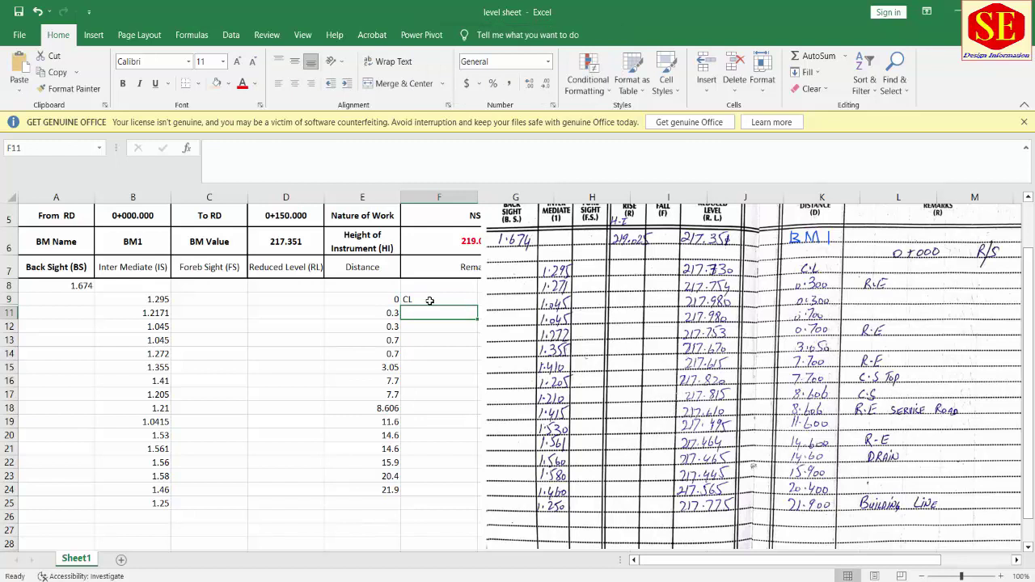
{"action": "type", "text": "RE"}
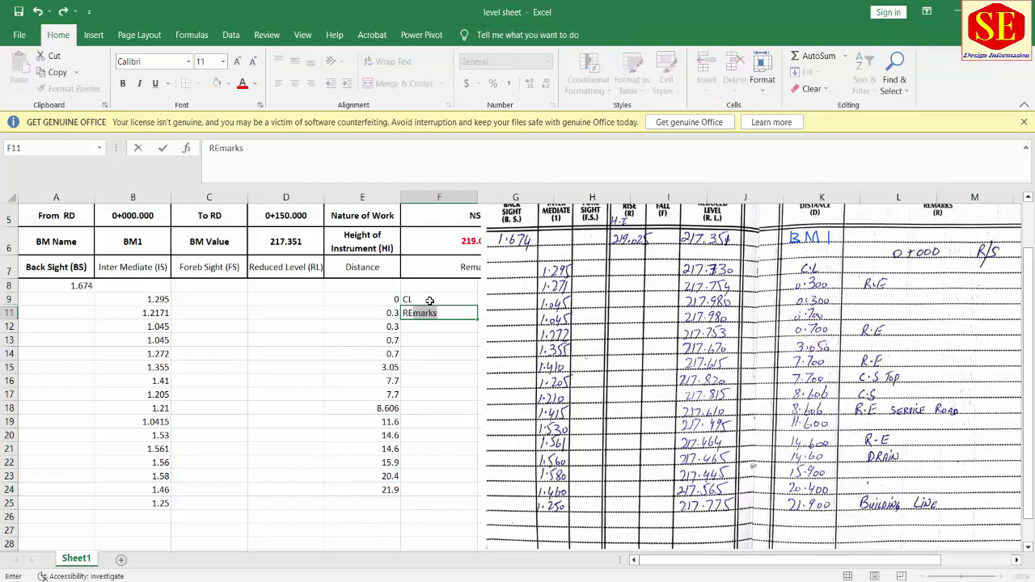
{"action": "key", "text": "BackSpace"}
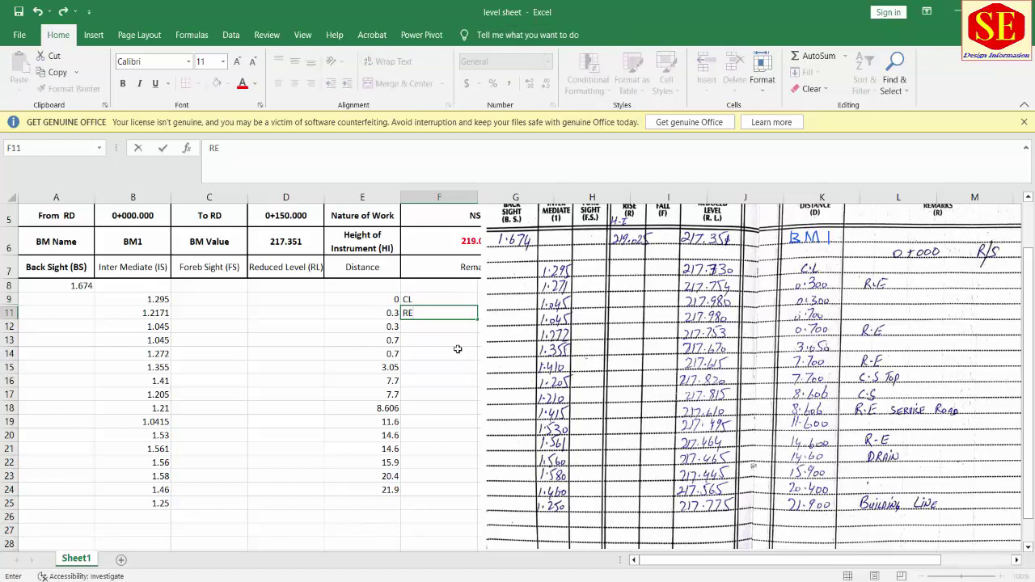
{"action": "left_click", "coordinate": [431, 354]}
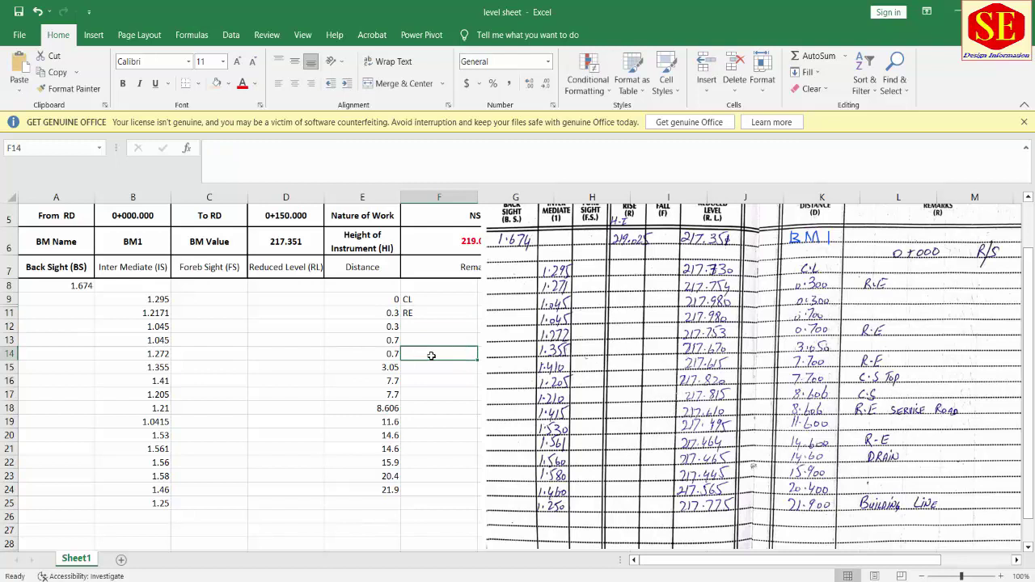
{"action": "type", "text": "RE"}
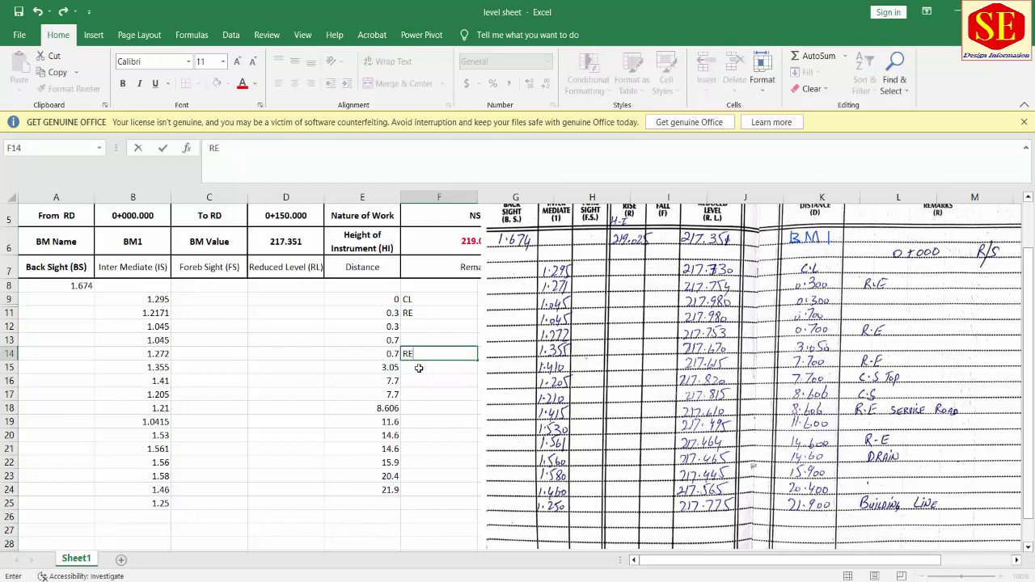
{"action": "left_click", "coordinate": [415, 386]}
{"action": "type", "text": "RE"}
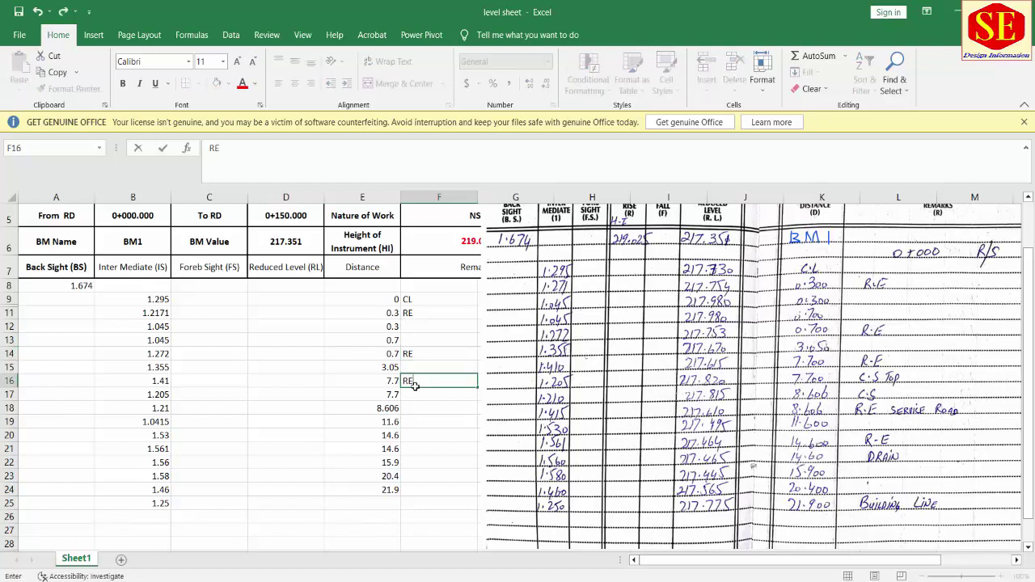
{"action": "key", "text": "Return"}
- Add the remarks CS TOP, CS, RE SERVICE RD, RE, DRAIN and BUILDING LINE down column F
{"action": "type", "text": "CS"}
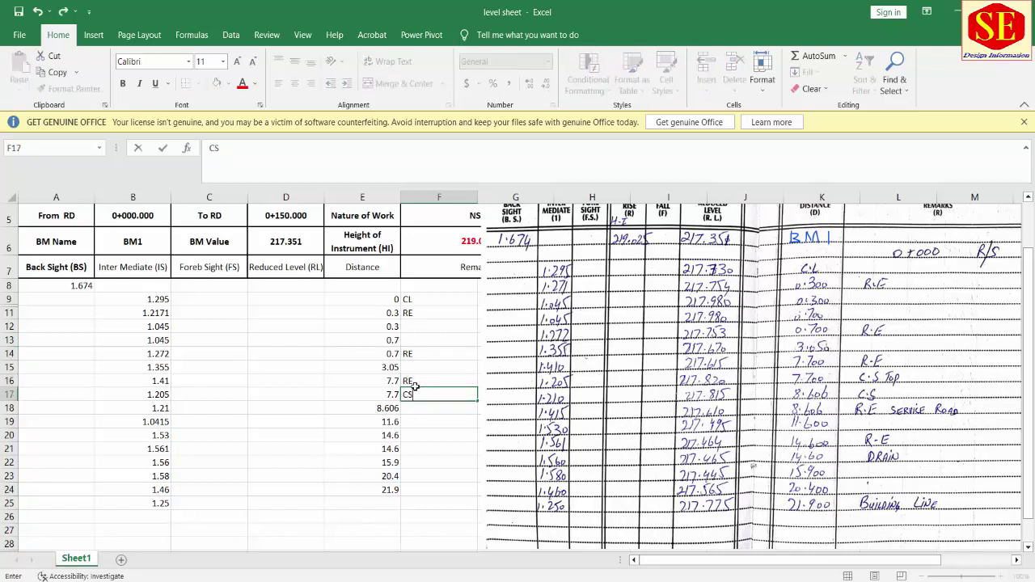
{"action": "type", "text": " TOP"}
{"action": "key", "text": "Return"}
{"action": "type", "text": "C"}
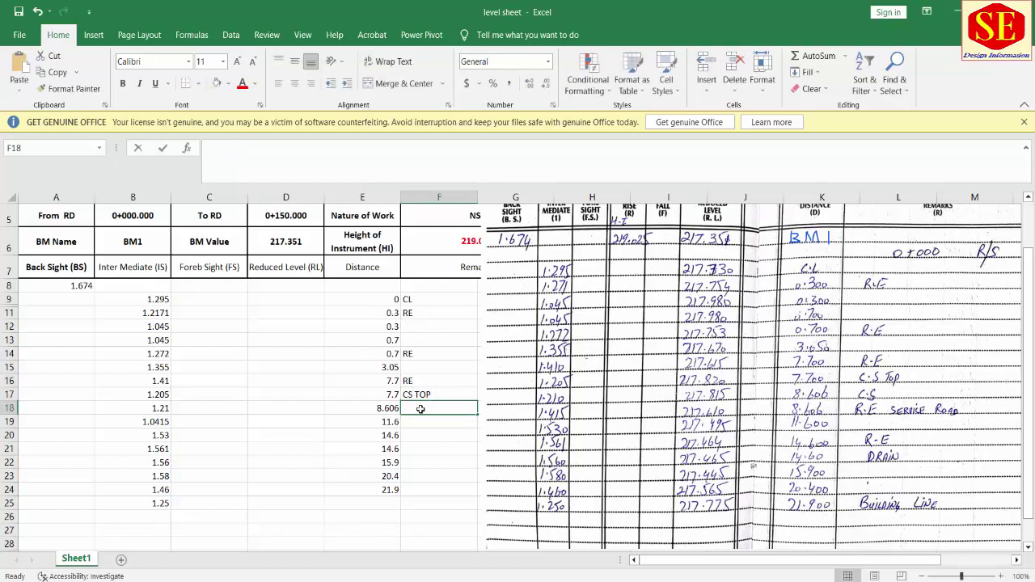
{"action": "type", "text": "S"}
{"action": "key", "text": "BackSpace"}
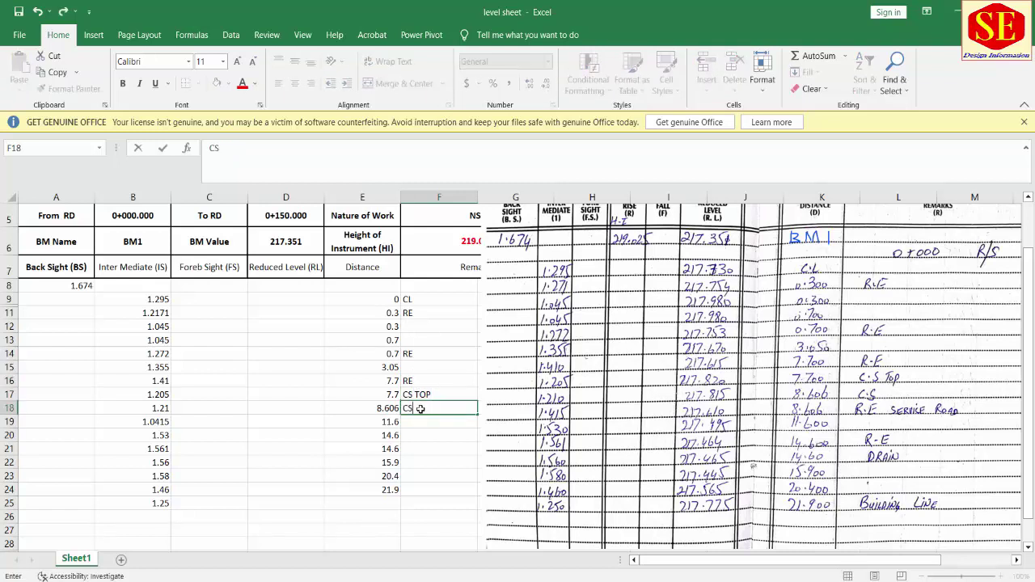
{"action": "key", "text": "Return"}
{"action": "type", "text": "RE"}
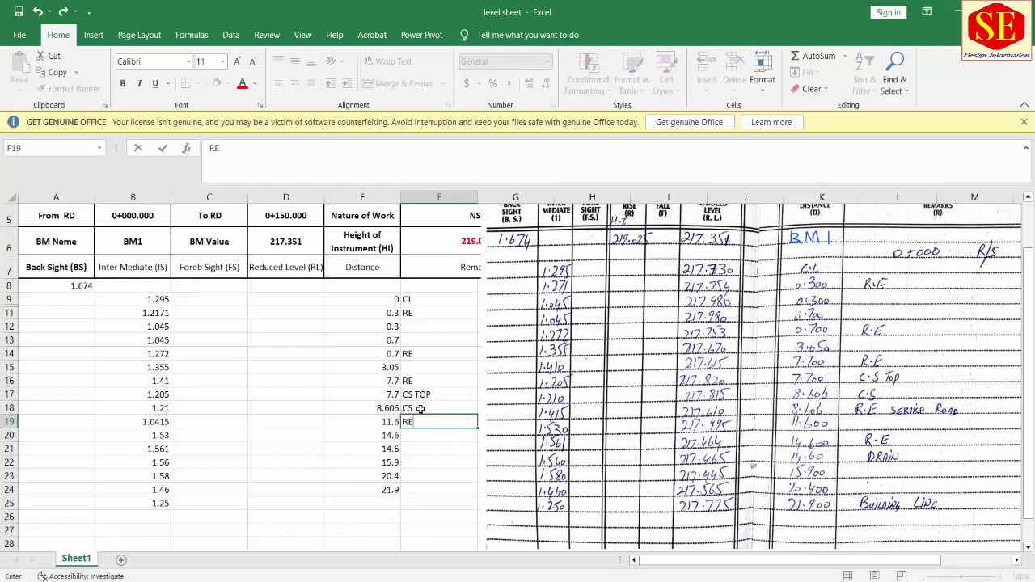
{"action": "type", "text": " SERVI"}
{"action": "type", "text": "CE RD"}
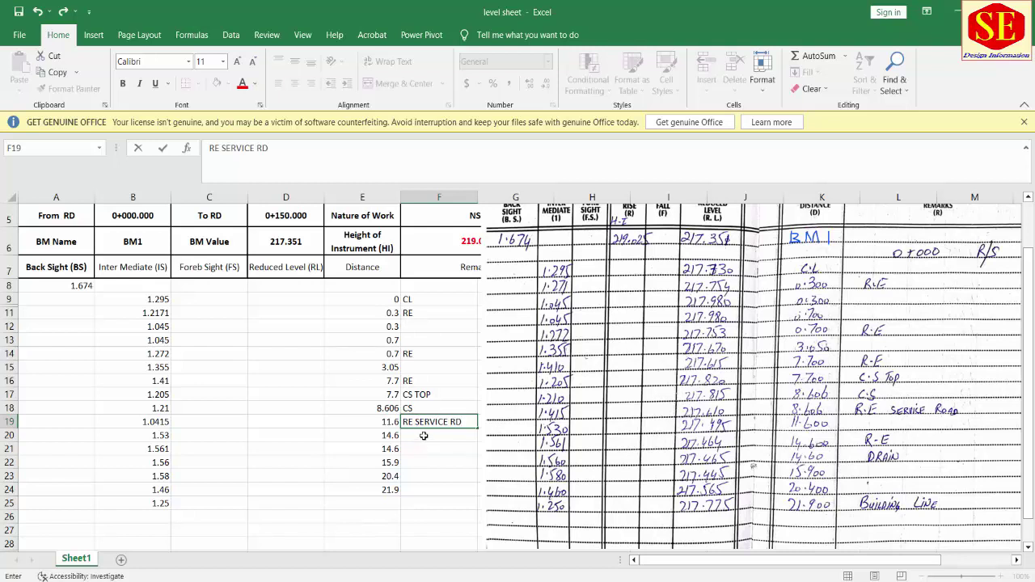
{"action": "key", "text": "Return"}
{"action": "left_click", "coordinate": [420, 448]}
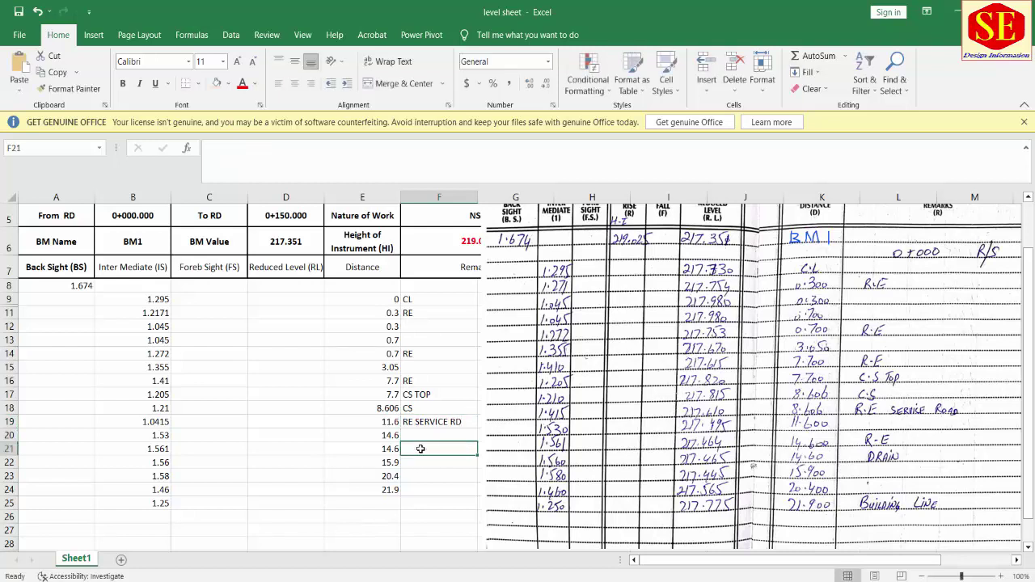
{"action": "type", "text": "RE"}
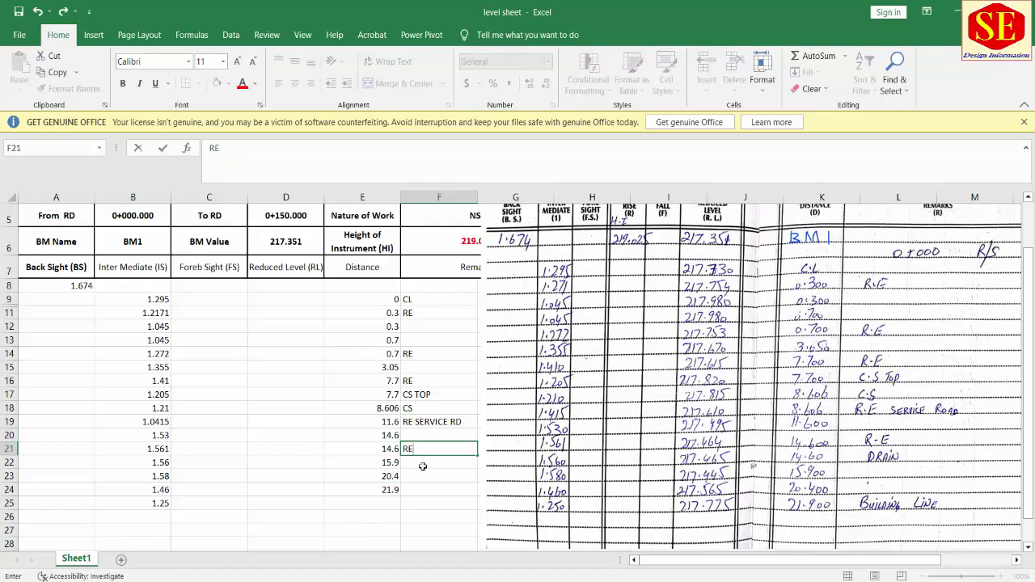
{"action": "left_click", "coordinate": [422, 462]}
{"action": "type", "text": "DRAI"}
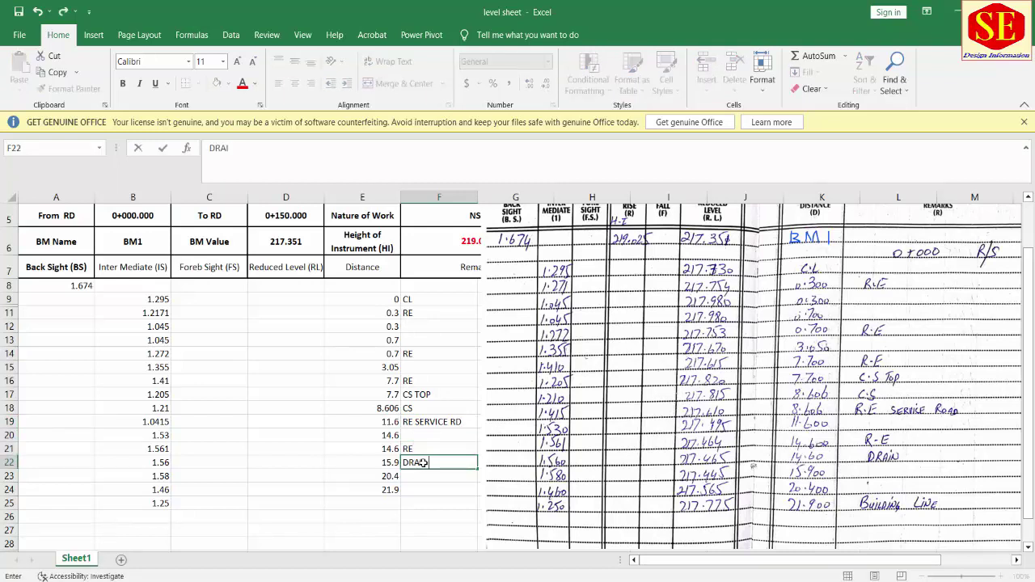
{"action": "key", "text": "Return"}
{"action": "key", "text": "Return"}
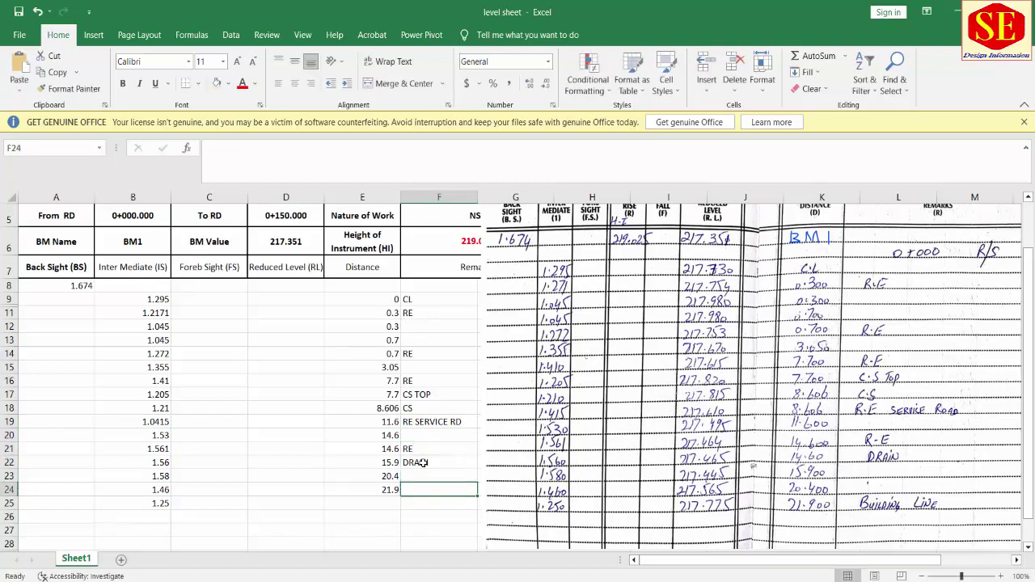
{"action": "type", "text": "B"}
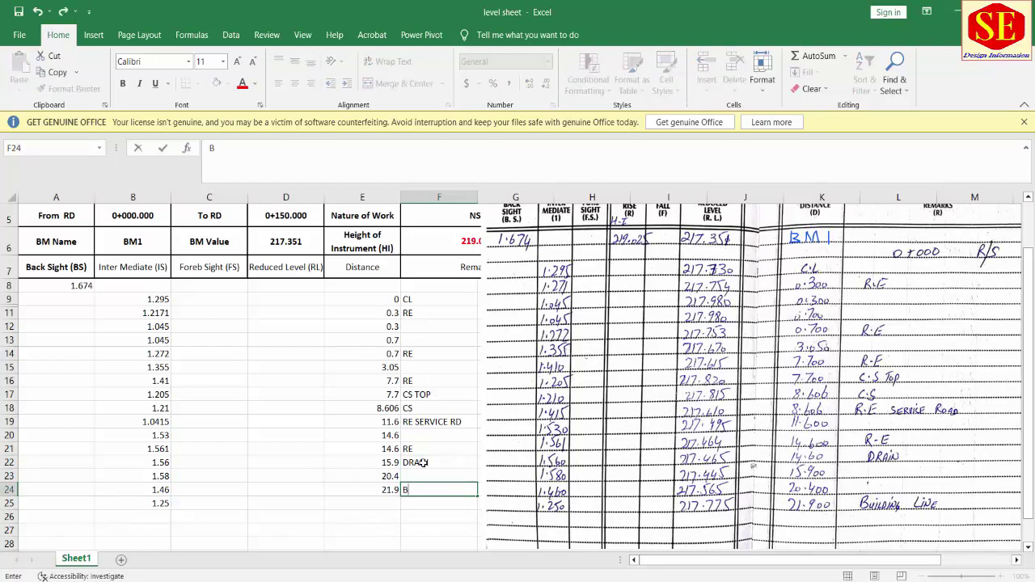
{"action": "type", "text": "UILDING "}
{"action": "type", "text": "LINE"}
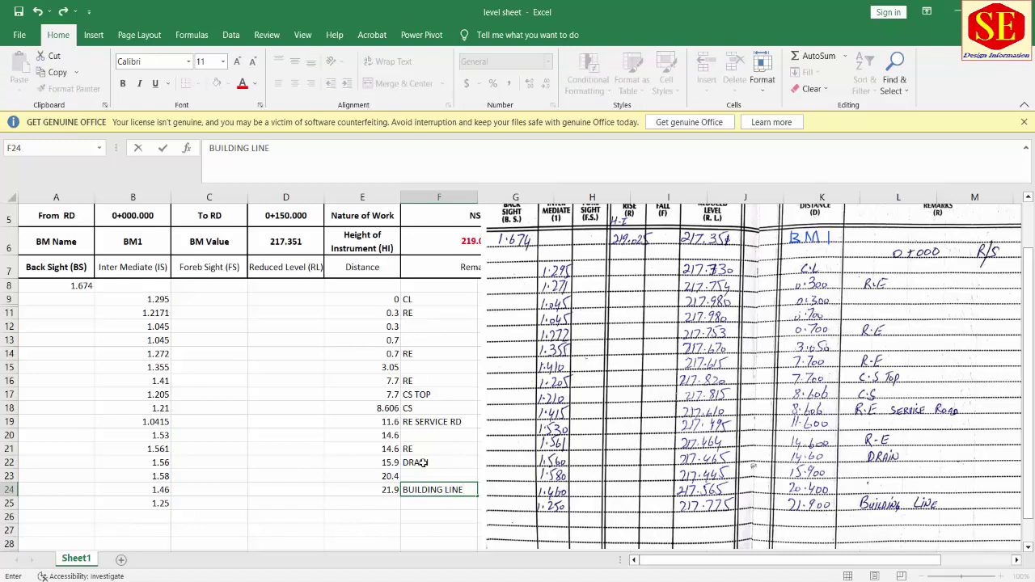
{"action": "left_click", "coordinate": [424, 423]}
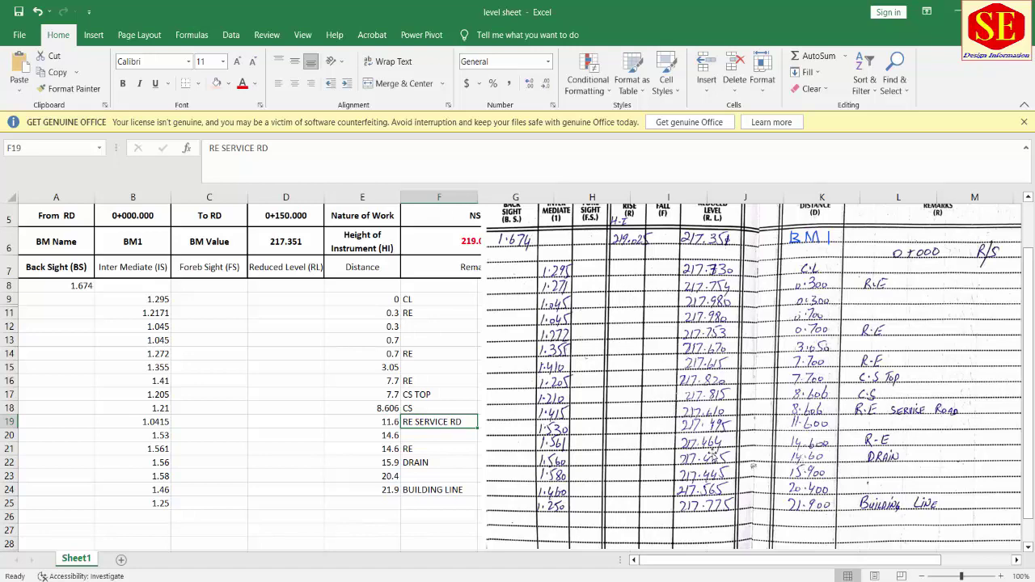
- Move the field-book picture off the headers and check F6's Height of Instrument formula =D6+A8
{"action": "left_click", "coordinate": [291, 296]}
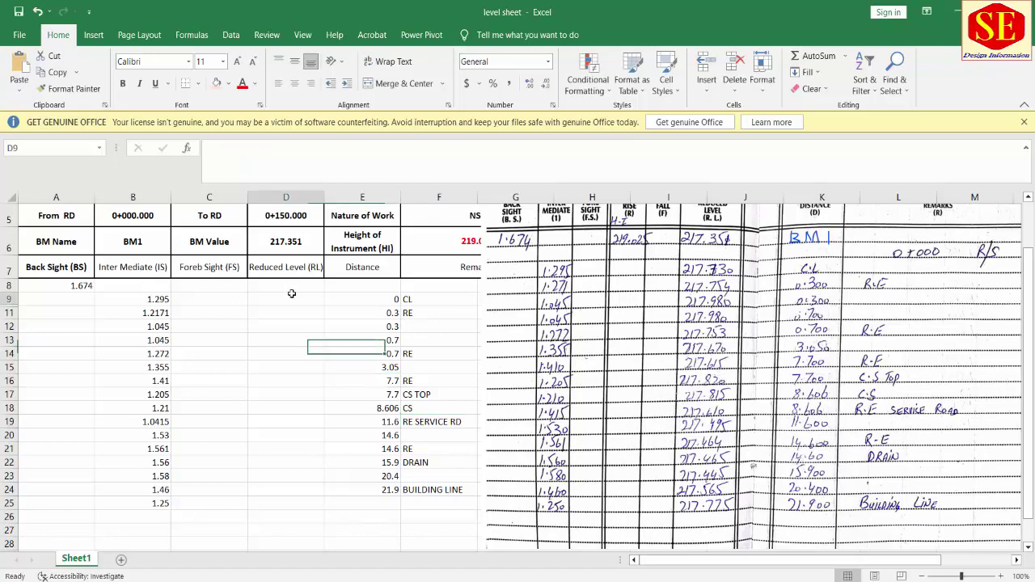
{"action": "scroll", "coordinate": [666, 359], "scroll_direction": "up", "scroll_amount": 1}
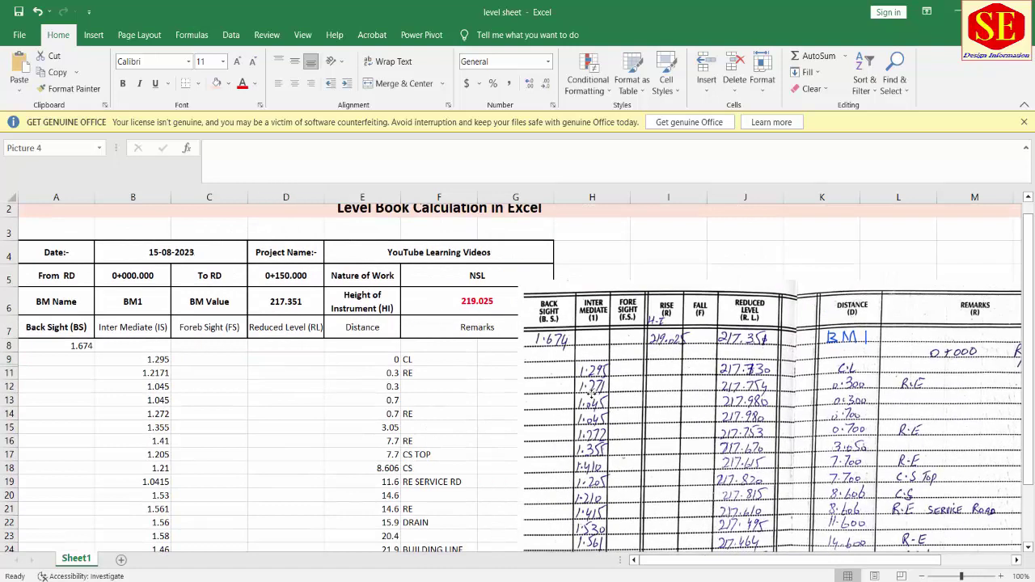
{"action": "left_click_drag", "start_coordinate": [544, 307], "coordinate": [580, 389]}
{"action": "double_click", "coordinate": [477, 301]}
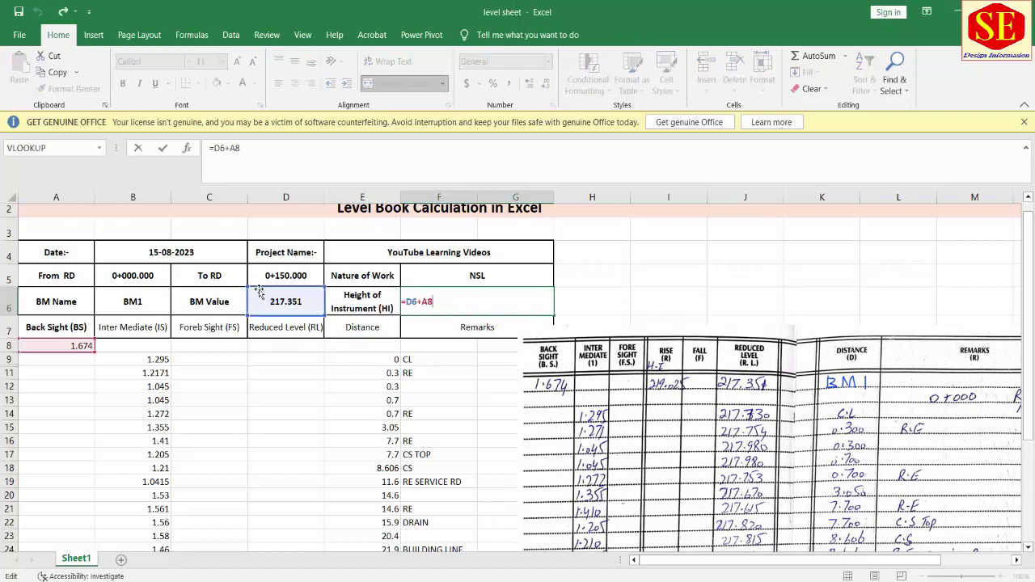
{"action": "key", "text": "ctrl+Return"}
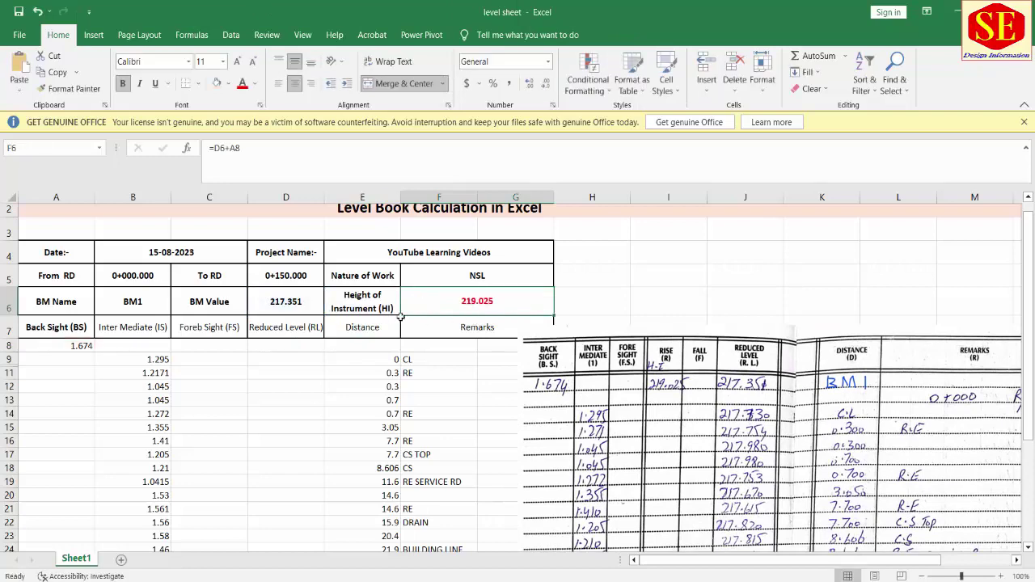
- Place the field-book picture beside the level table and go back to cell D9
{"action": "left_click_drag", "start_coordinate": [704, 398], "coordinate": [691, 327]}
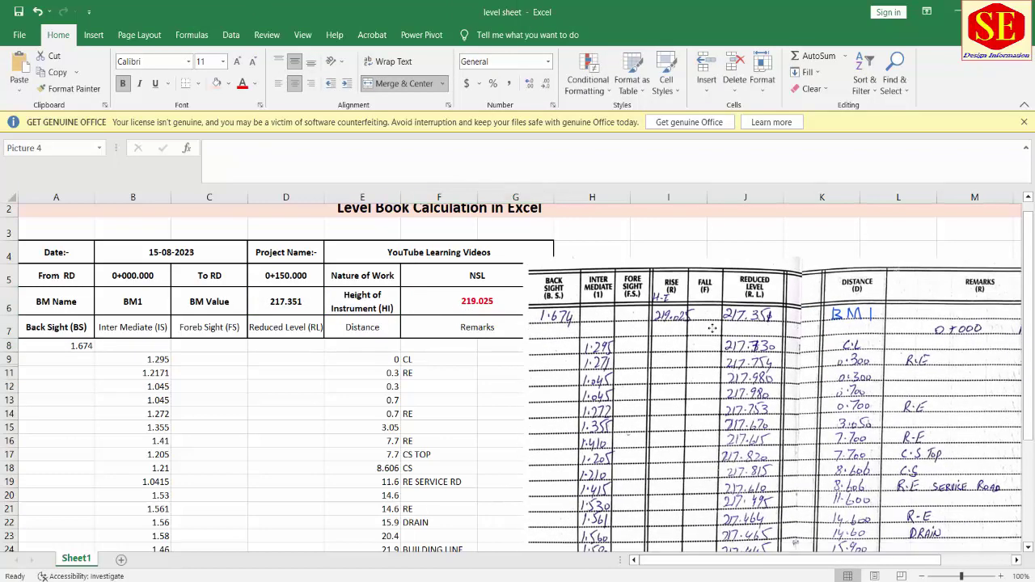
{"action": "scroll", "coordinate": [692, 328], "scroll_direction": "down", "scroll_amount": 1}
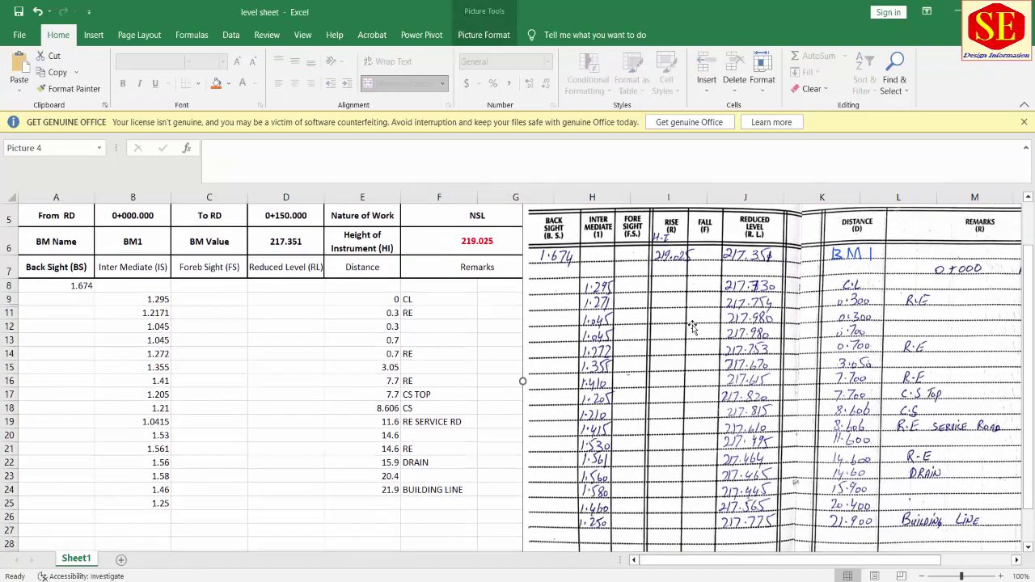
{"action": "left_click", "coordinate": [483, 235]}
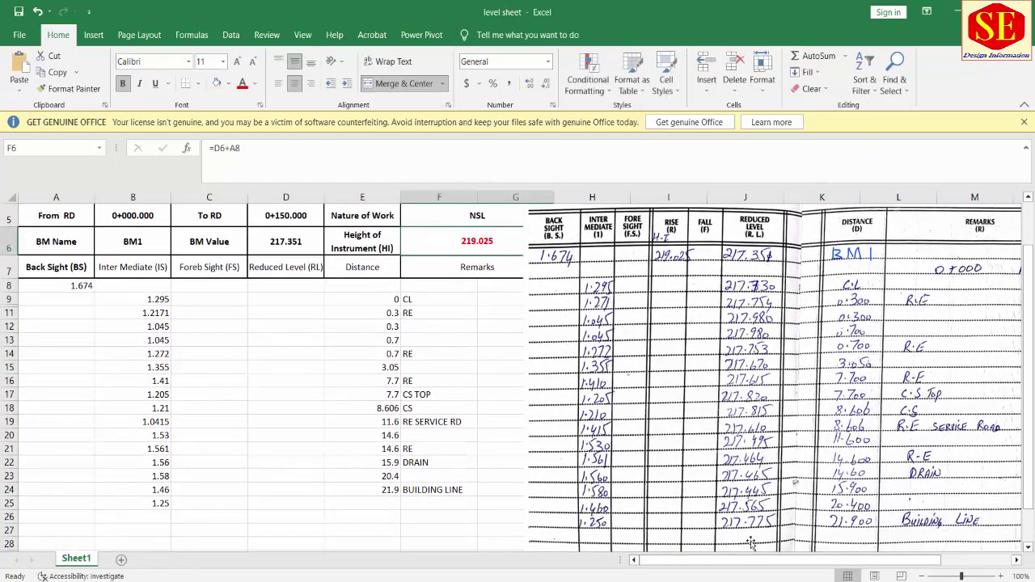
{"action": "double_click", "coordinate": [304, 298]}
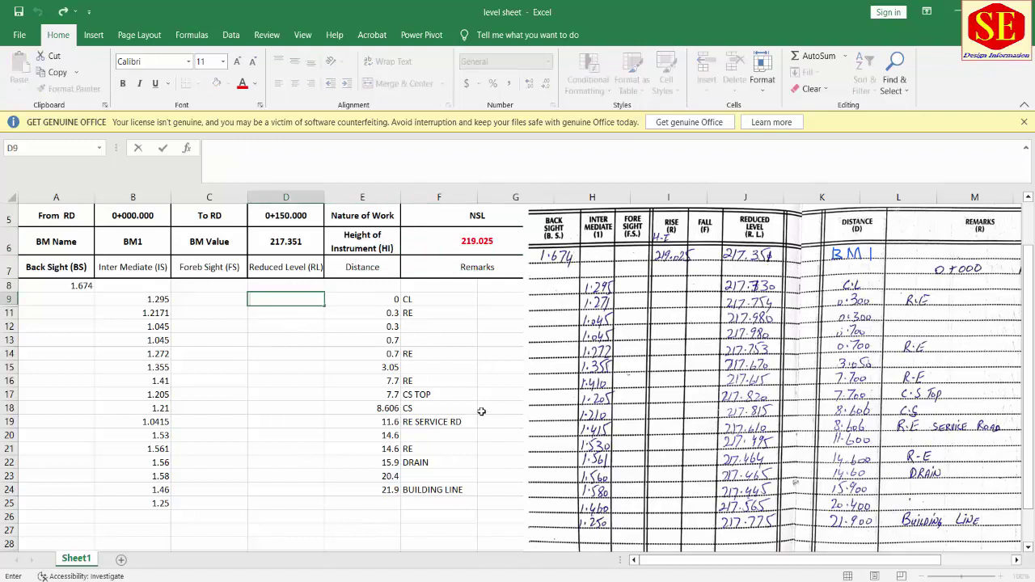
- Enter =$F$6-B9 in D9 (showing 217.73) and fill it down through D25
{"action": "type", "text": "="}
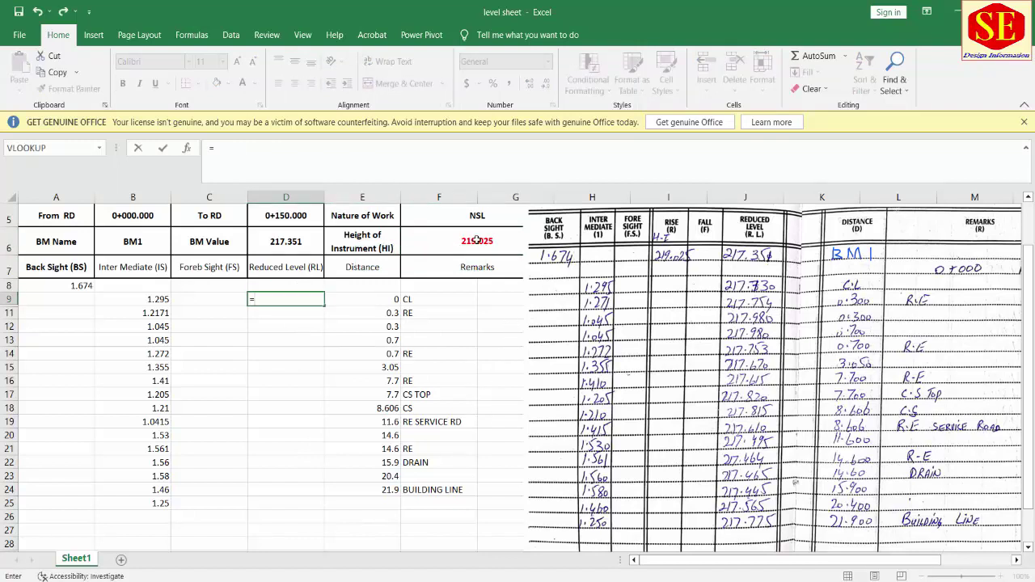
{"action": "left_click", "coordinate": [476, 240]}
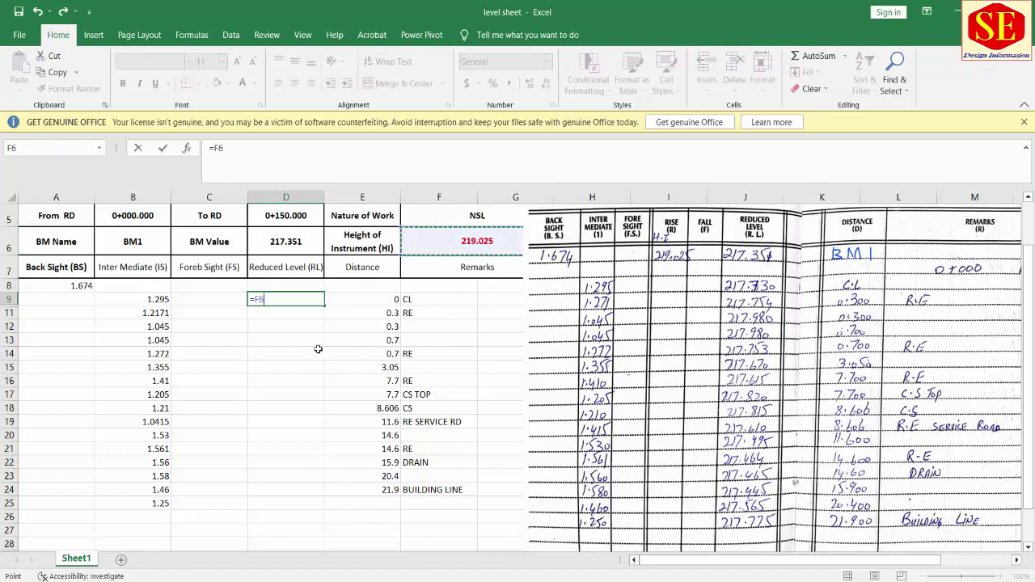
{"action": "key", "text": "F4"}
{"action": "type", "text": "$F$6-"}
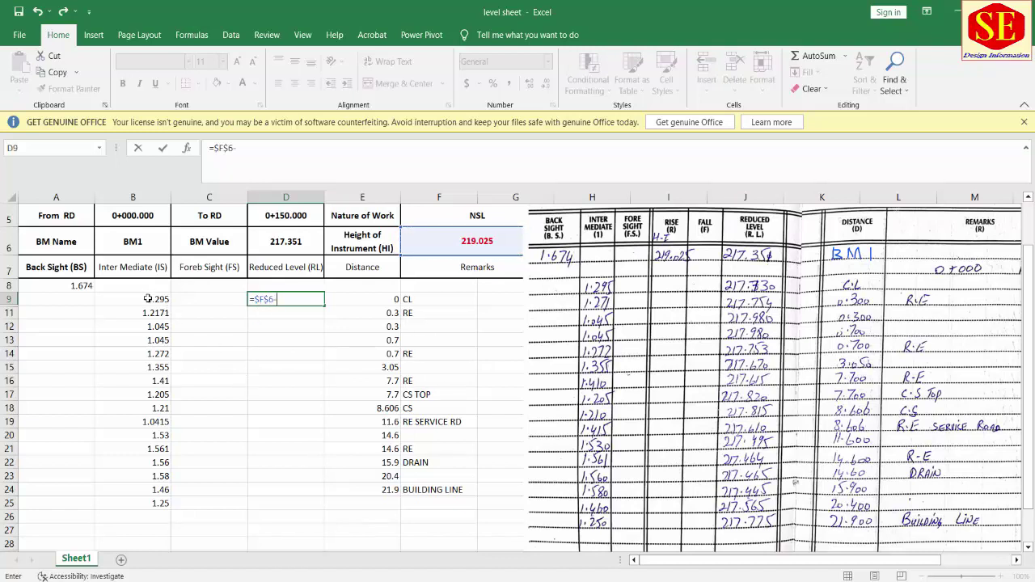
{"action": "left_click", "coordinate": [148, 297]}
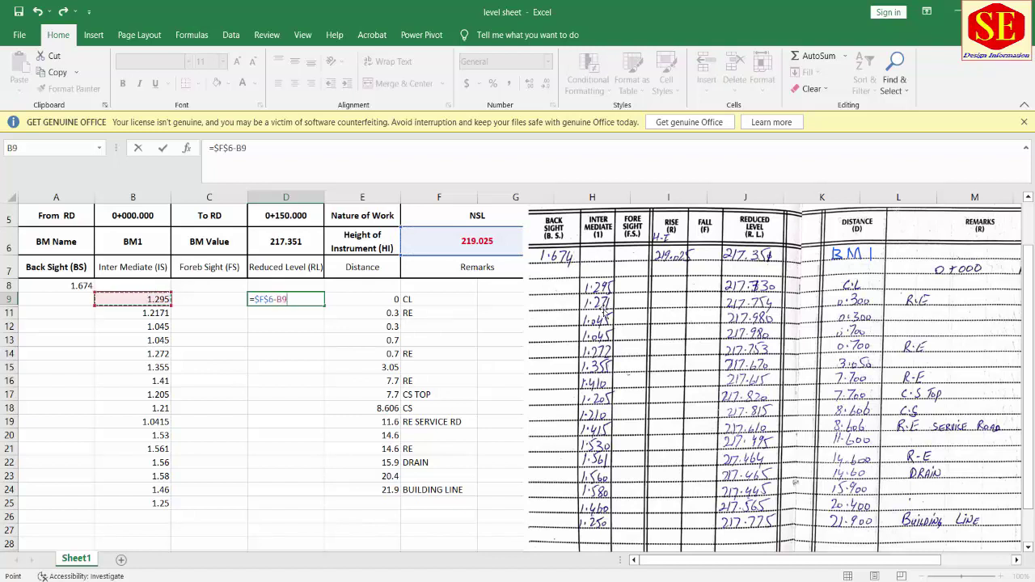
{"action": "key", "text": "Return"}
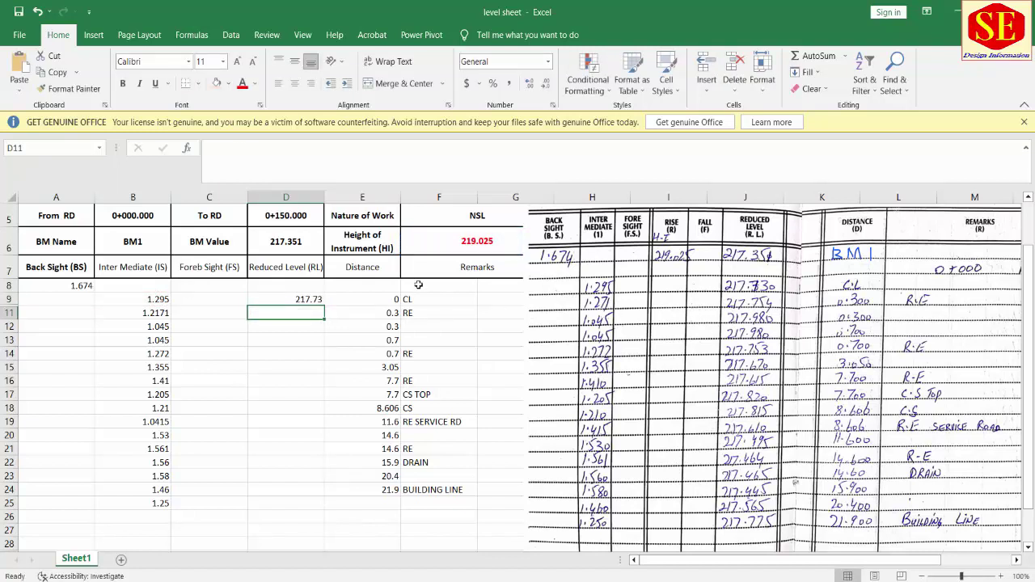
{"action": "left_click", "coordinate": [320, 300]}
{"action": "left_click_drag", "start_coordinate": [324, 307], "coordinate": [328, 508]}
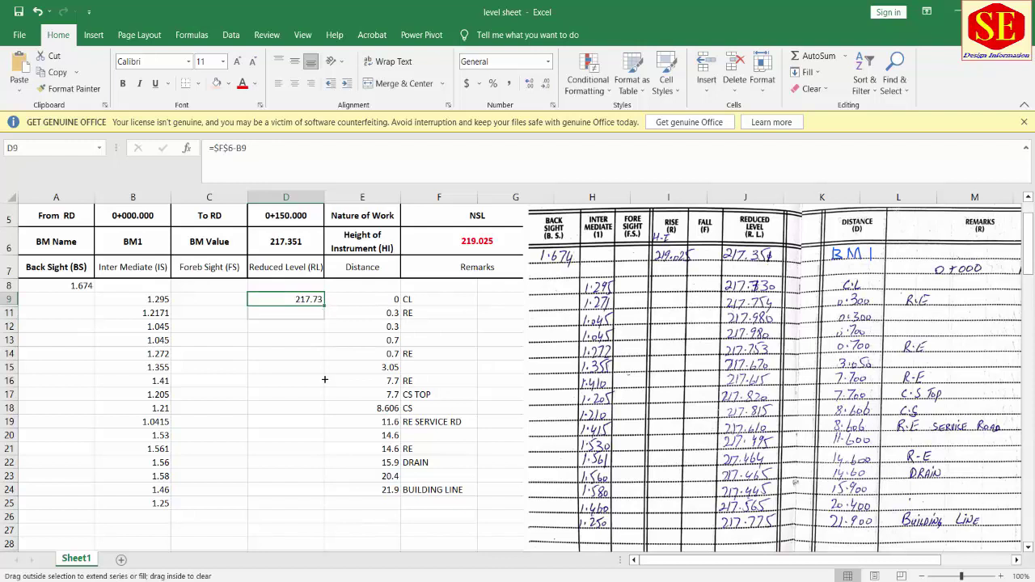
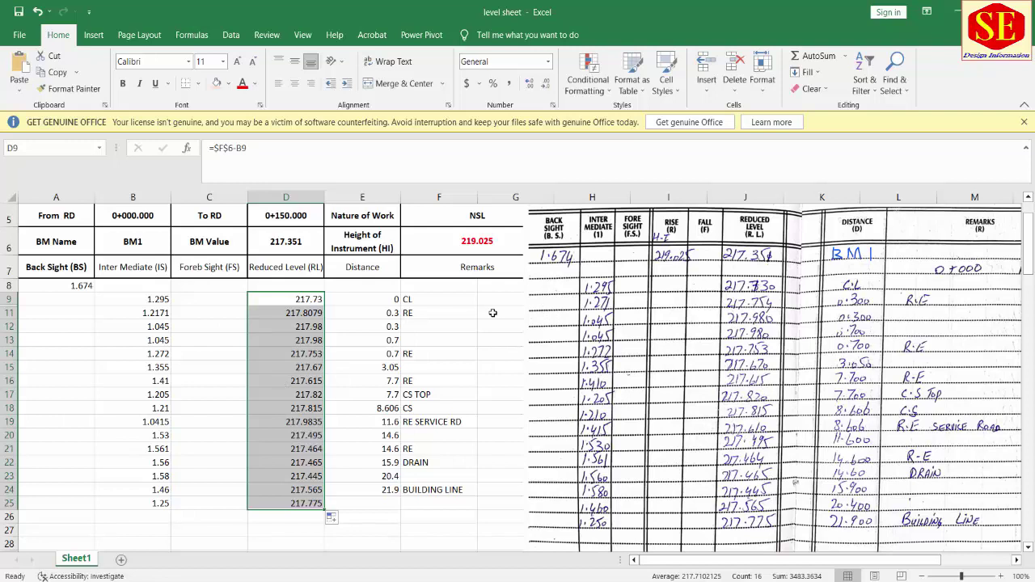
- Correct the intermediate sight in B11 from 1.2171 to 1.271
{"action": "left_click", "coordinate": [154, 313]}
{"action": "left_click", "coordinate": [299, 299]}
{"action": "left_click", "coordinate": [307, 315]}
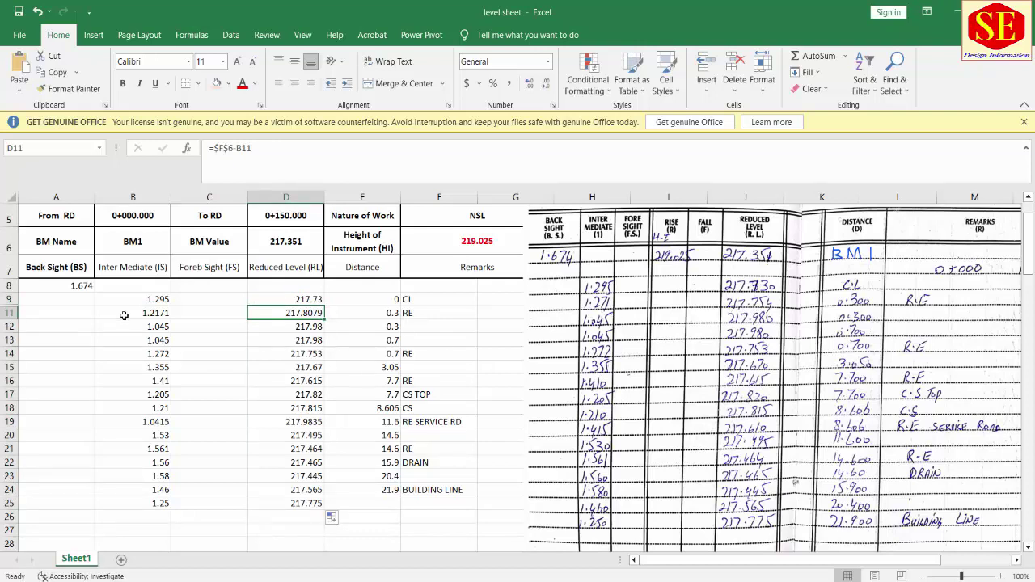
{"action": "double_click", "coordinate": [158, 313]}
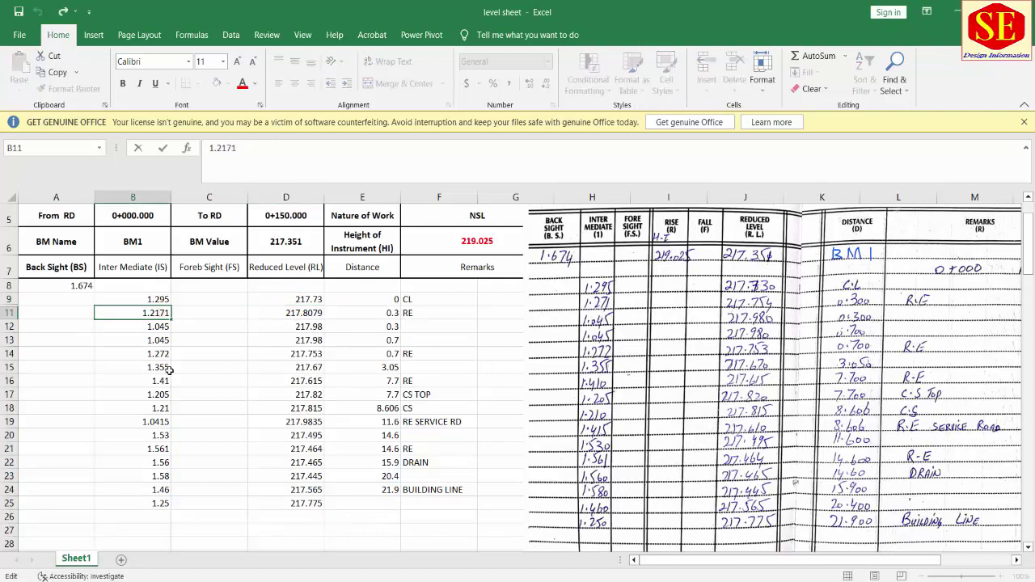
{"action": "key", "text": "BackSpace"}
{"action": "key", "text": "Return"}
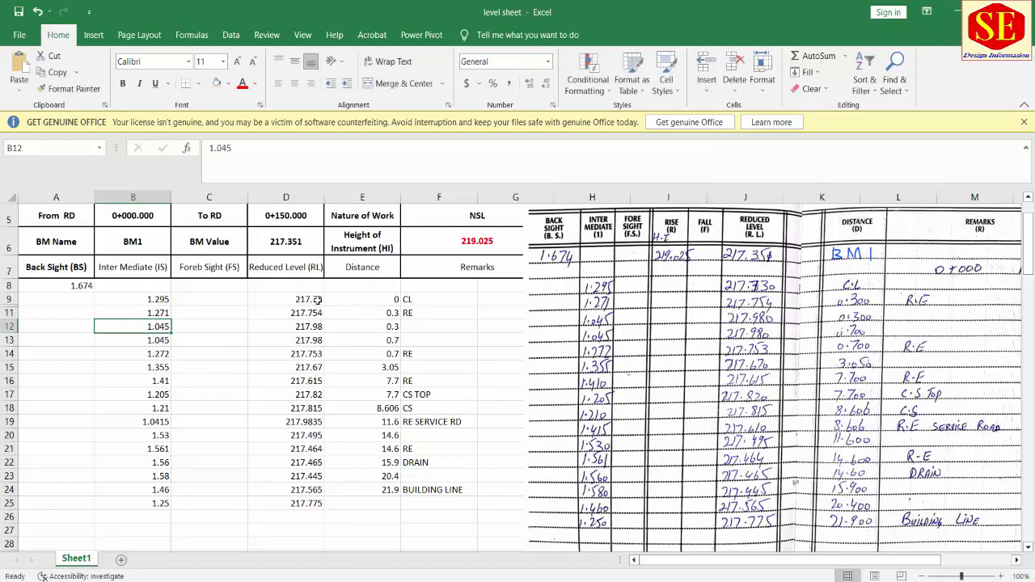
- Replace the reduced levels in D11:D25 with the formula =$F$6-B11 filled down
{"action": "left_click_drag", "start_coordinate": [311, 313], "coordinate": [311, 327]}
{"action": "left_click_drag", "start_coordinate": [312, 495], "coordinate": [312, 503]}
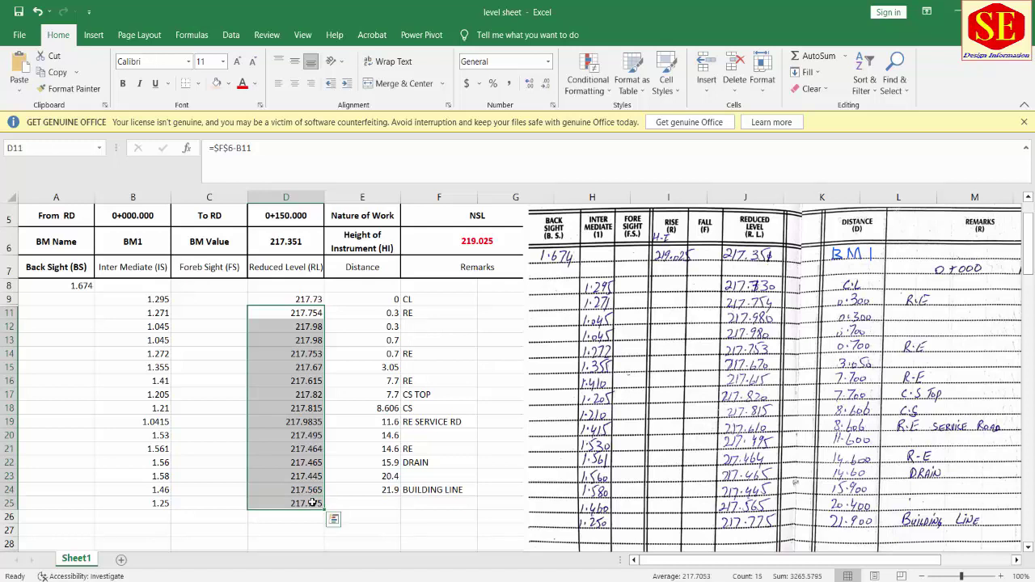
{"action": "key", "text": "Delete"}
{"action": "left_click", "coordinate": [307, 312]}
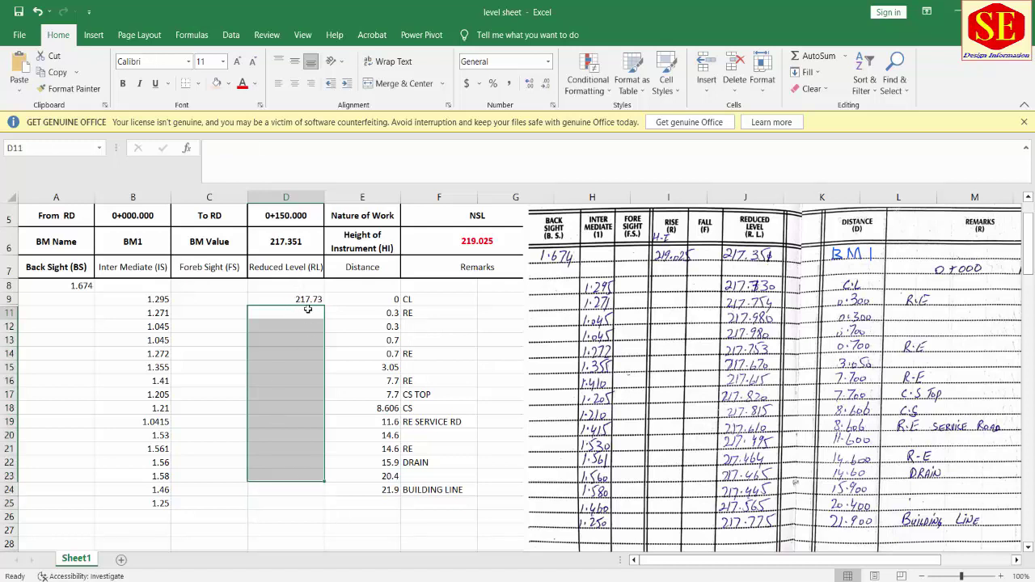
{"action": "type", "text": "="}
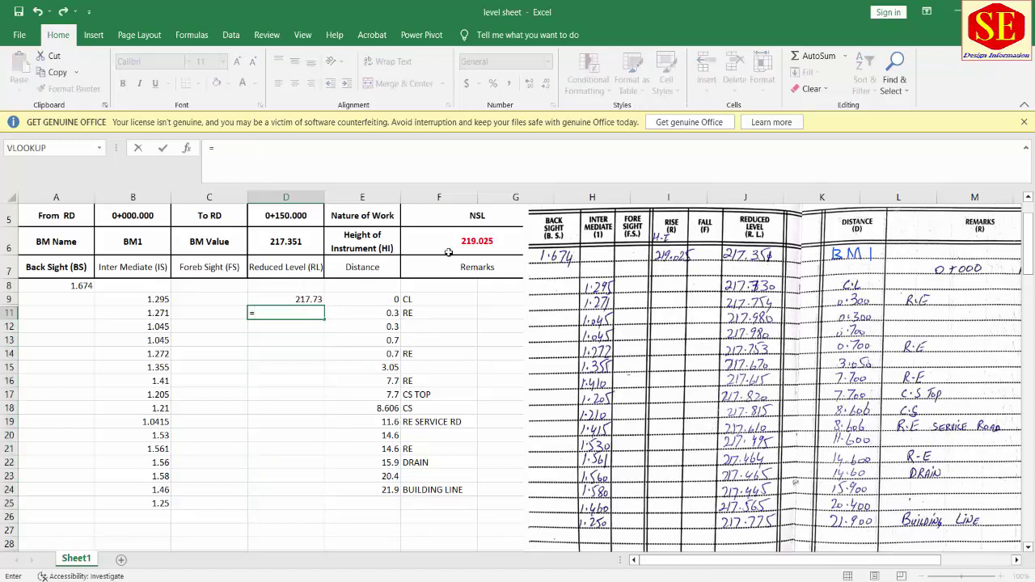
{"action": "left_click", "coordinate": [466, 241]}
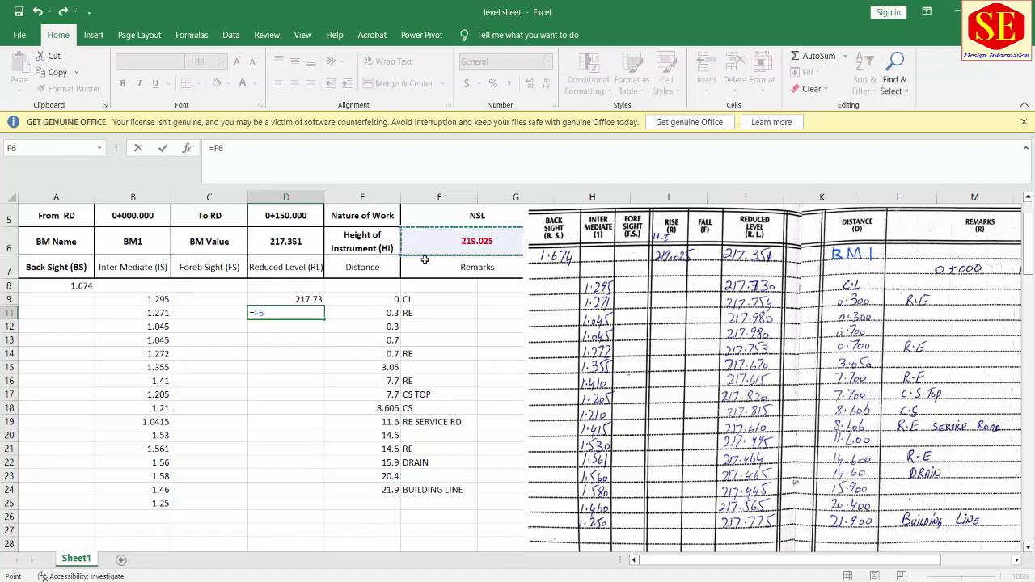
{"action": "key", "text": "F4"}
{"action": "type", "text": "$F$6-"}
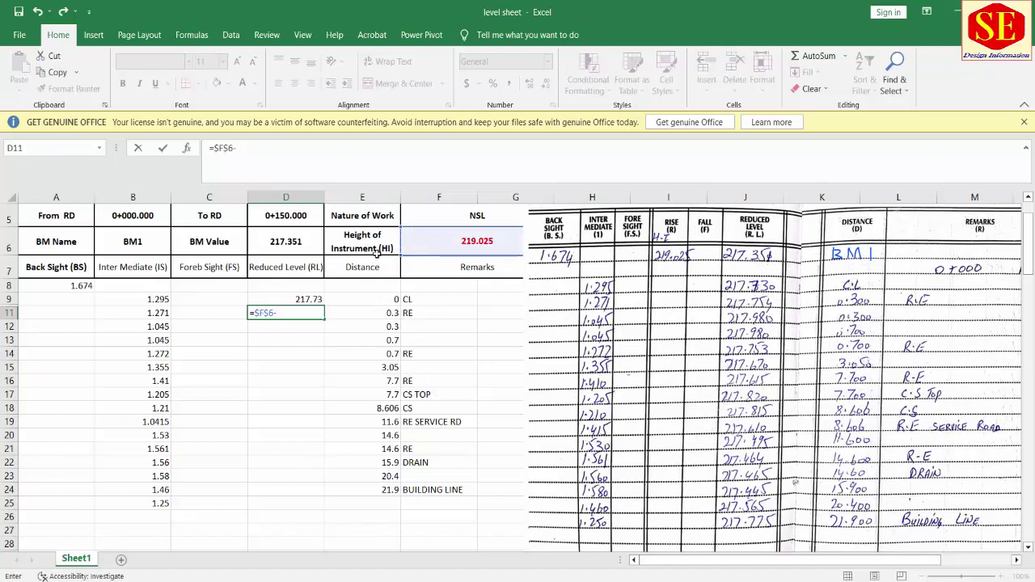
{"action": "left_click", "coordinate": [159, 313]}
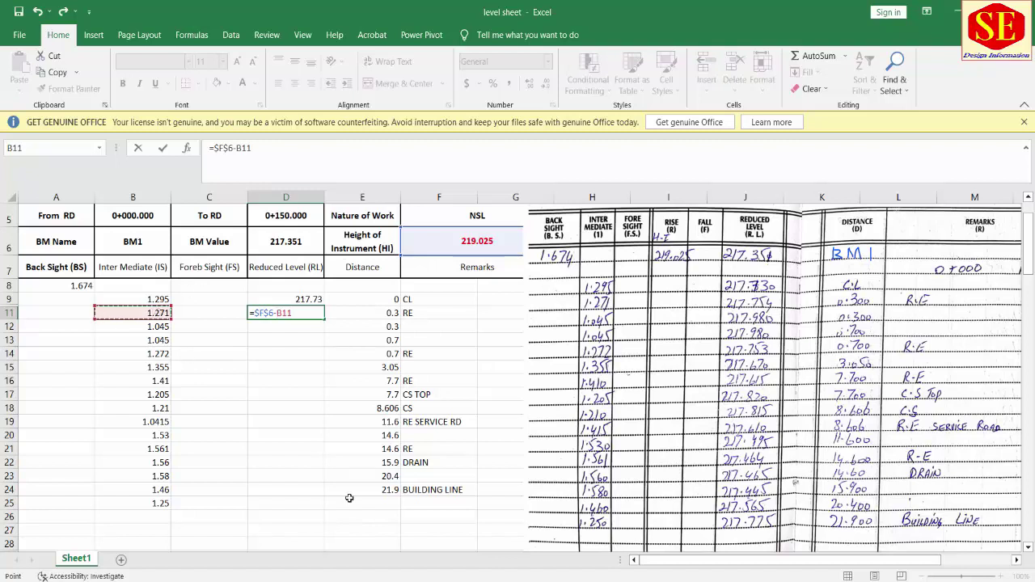
{"action": "key", "text": "Return"}
{"action": "left_click", "coordinate": [300, 314]}
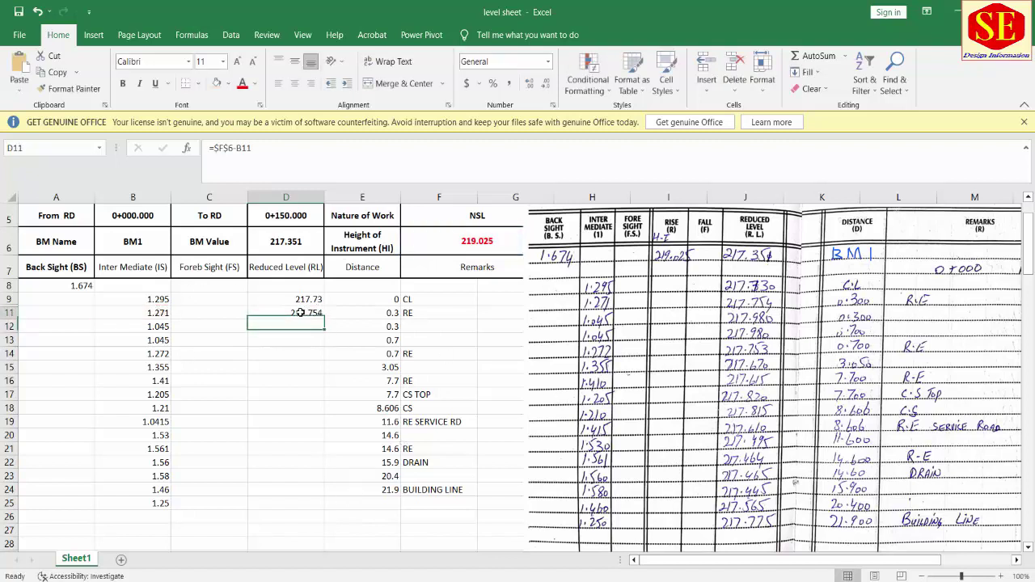
{"action": "left_click_drag", "start_coordinate": [322, 320], "coordinate": [321, 514]}
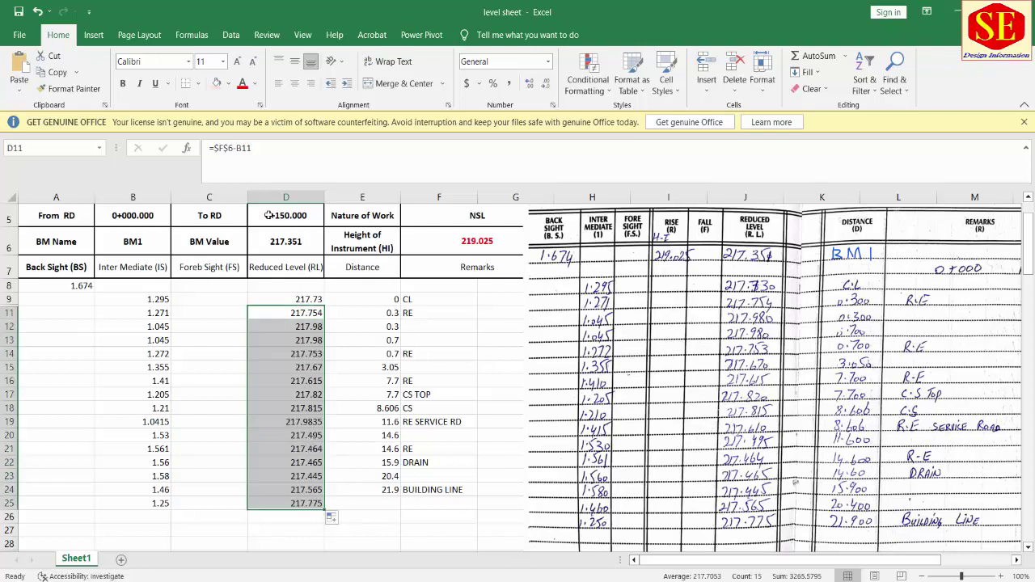
- Show the reduced levels from D9 down with three decimals, centred
{"action": "left_click", "coordinate": [546, 84]}
{"action": "left_click", "coordinate": [531, 84]}
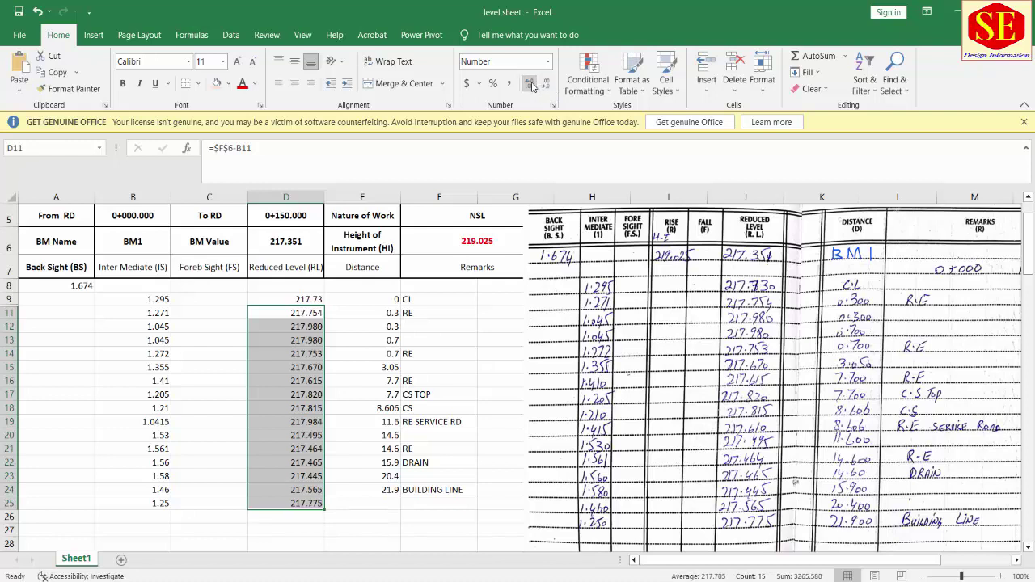
{"action": "left_click_drag", "start_coordinate": [303, 300], "coordinate": [320, 503]}
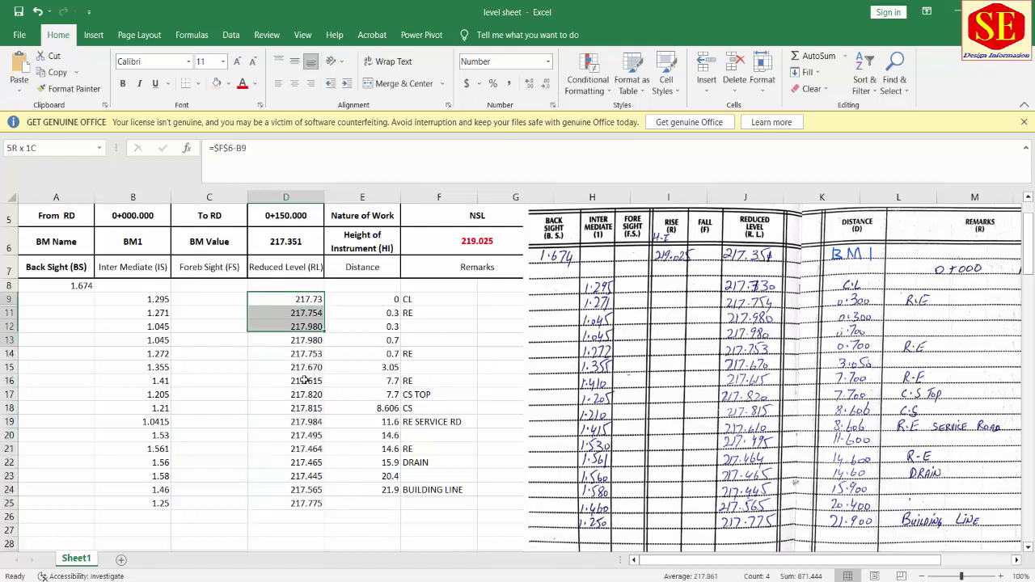
{"action": "left_click", "coordinate": [529, 86]}
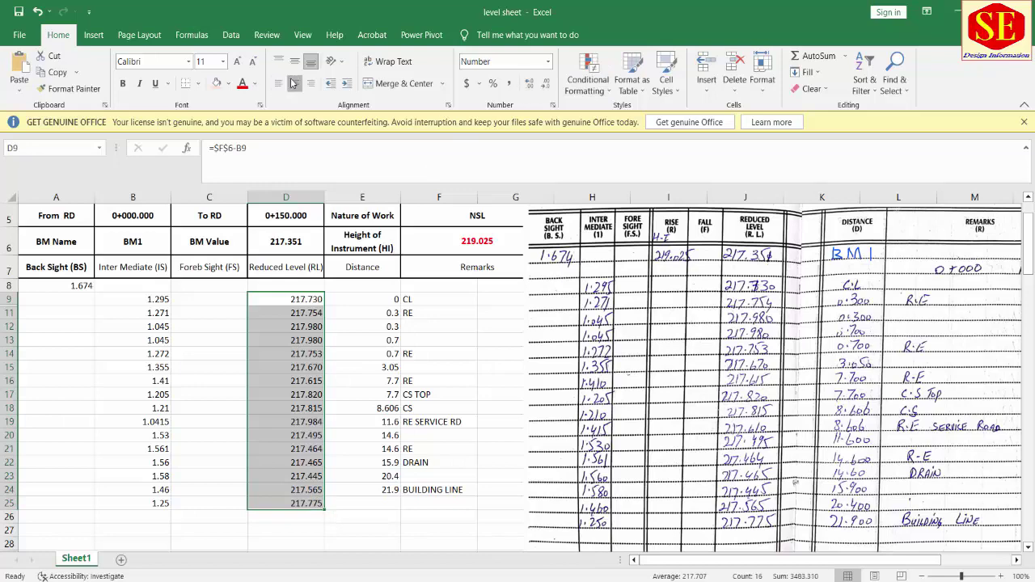
{"action": "left_click", "coordinate": [294, 84]}
- Move the scanned page right and give A8:G25 thin outline and inside borders
{"action": "left_click", "coordinate": [173, 375]}
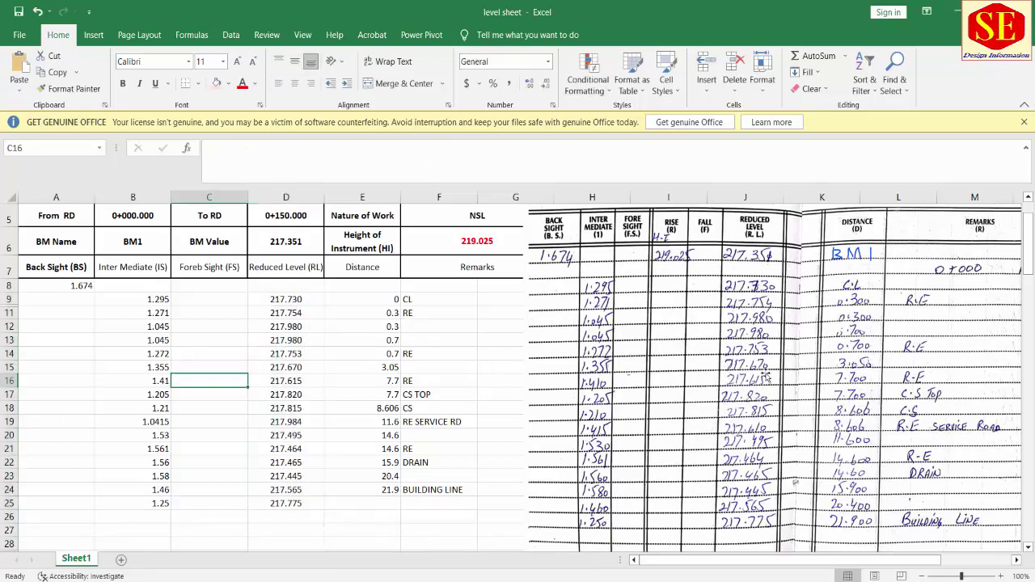
{"action": "left_click_drag", "start_coordinate": [587, 351], "coordinate": [746, 344]}
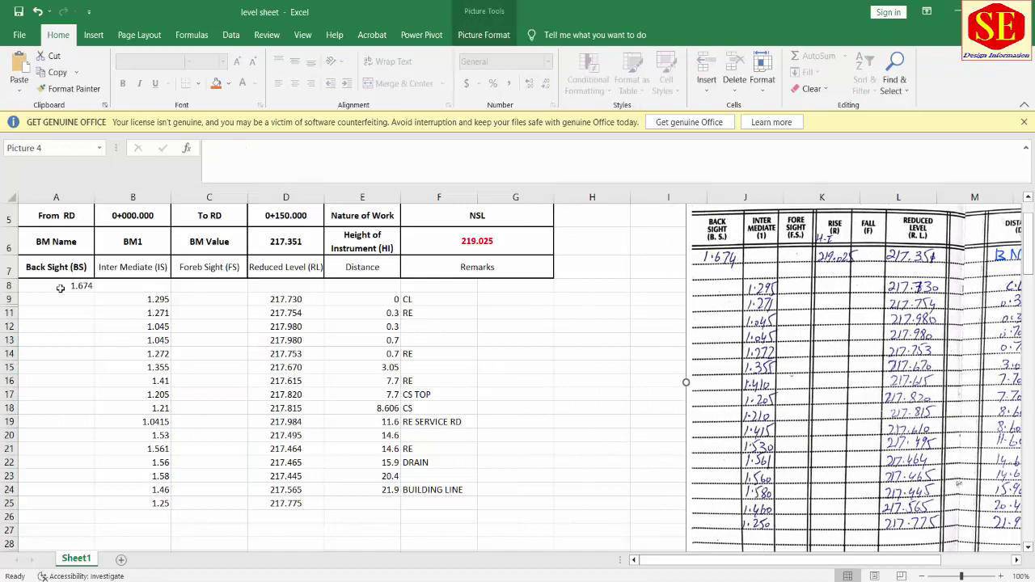
{"action": "left_click", "coordinate": [60, 288]}
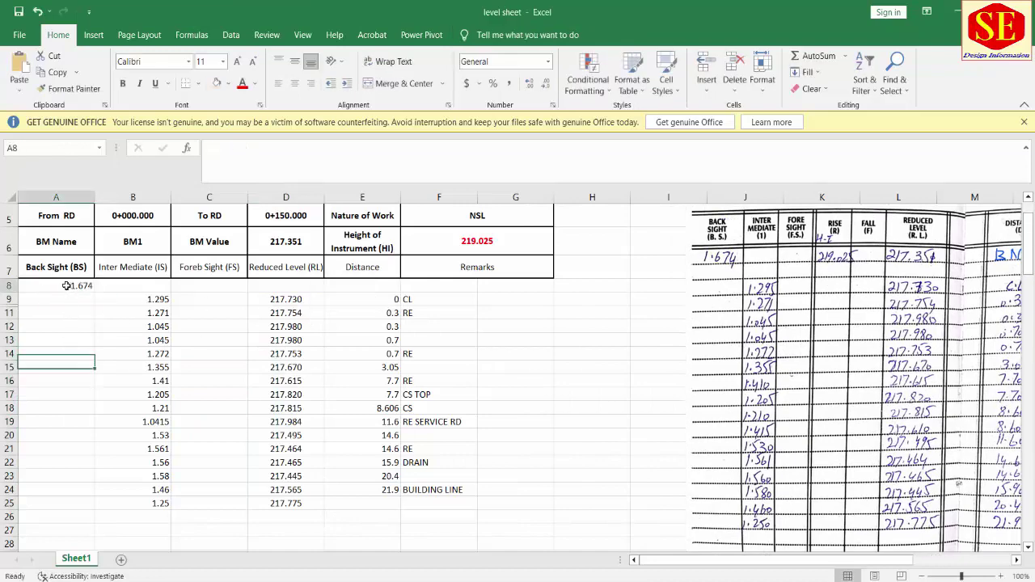
{"action": "left_click_drag", "start_coordinate": [66, 285], "coordinate": [517, 498]}
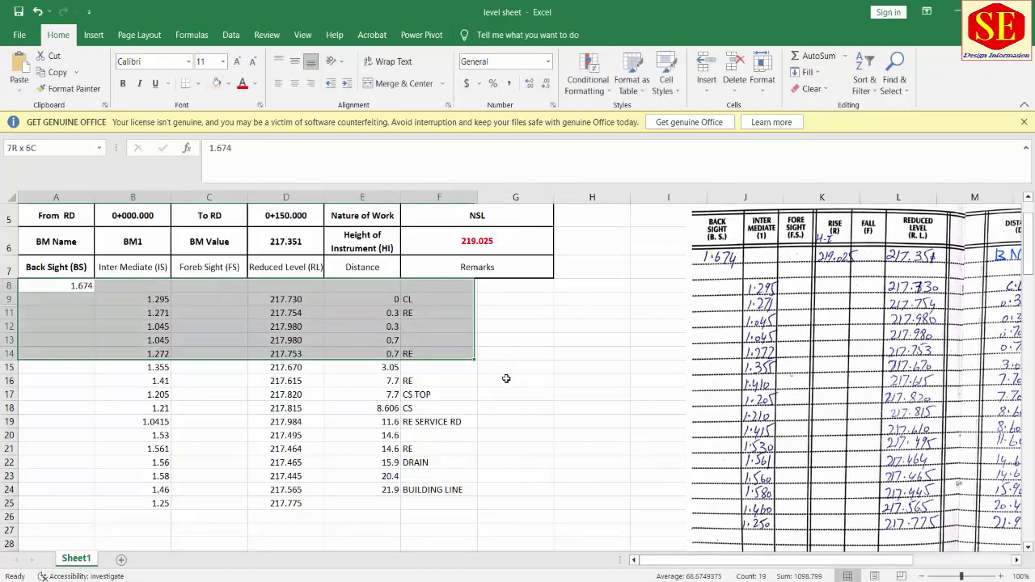
{"action": "right_click", "coordinate": [516, 498]}
{"action": "left_click", "coordinate": [557, 437]}
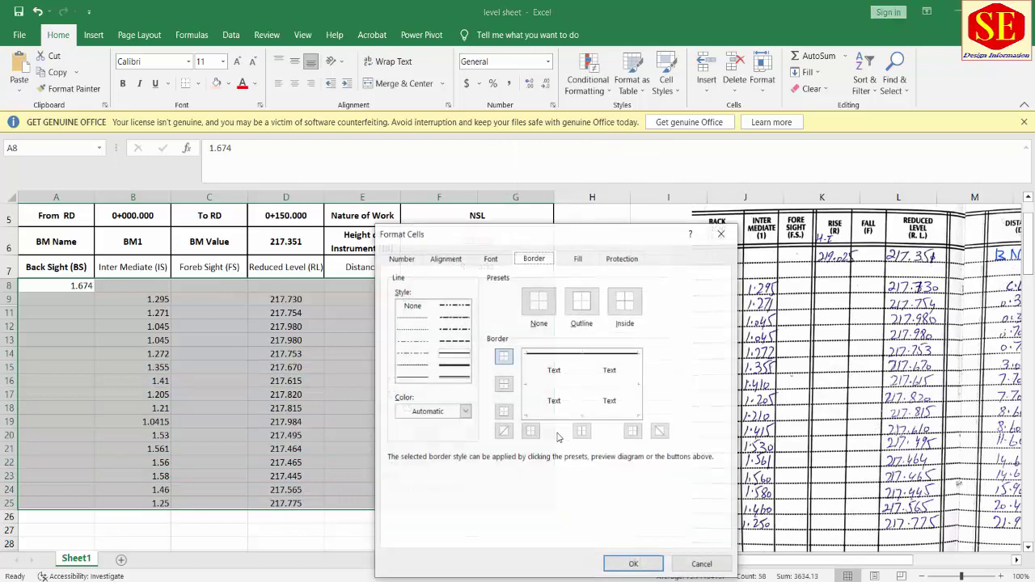
{"action": "left_click", "coordinate": [416, 380]}
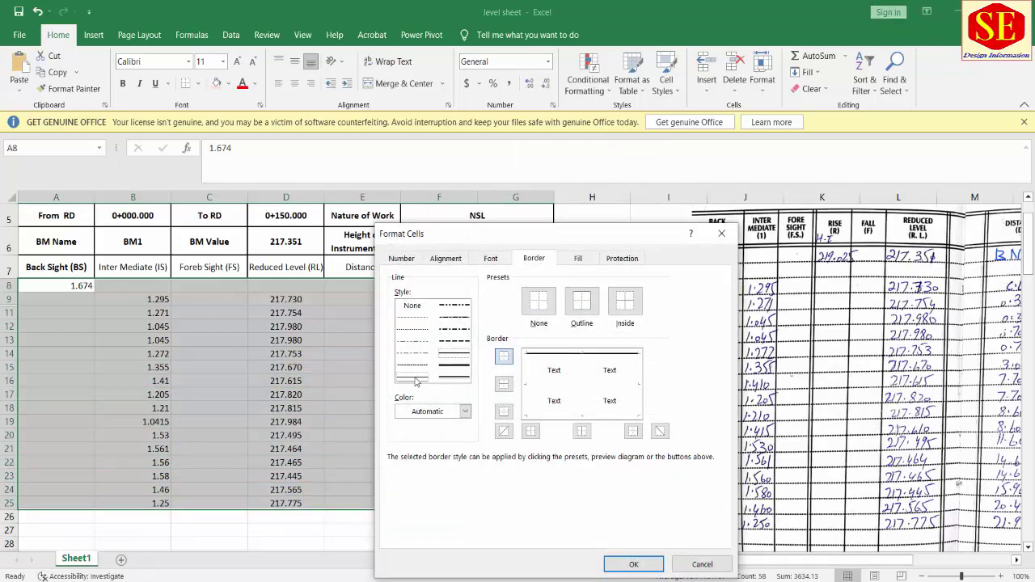
{"action": "left_click", "coordinate": [579, 304]}
{"action": "left_click", "coordinate": [625, 302]}
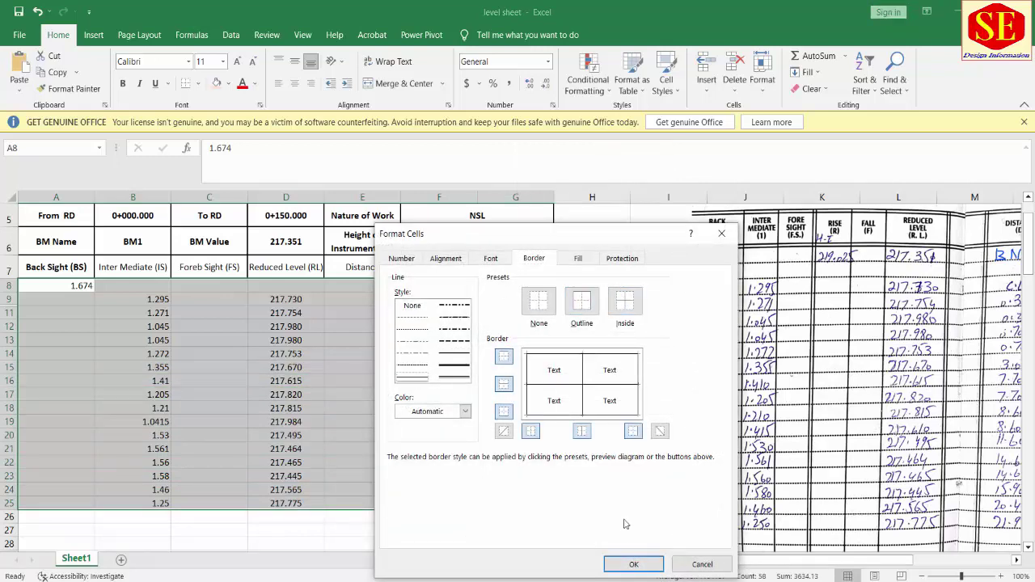
{"action": "left_click", "coordinate": [630, 564]}
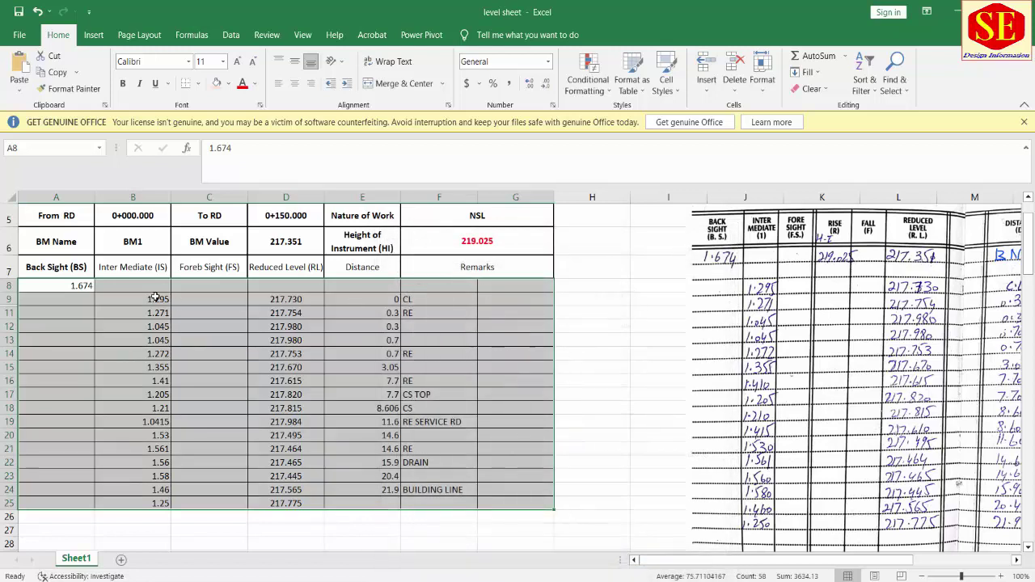
- Centre the table contents vertically and horizontally
{"action": "left_click", "coordinate": [294, 84]}
{"action": "left_click", "coordinate": [294, 62]}
{"action": "left_click", "coordinate": [418, 316]}
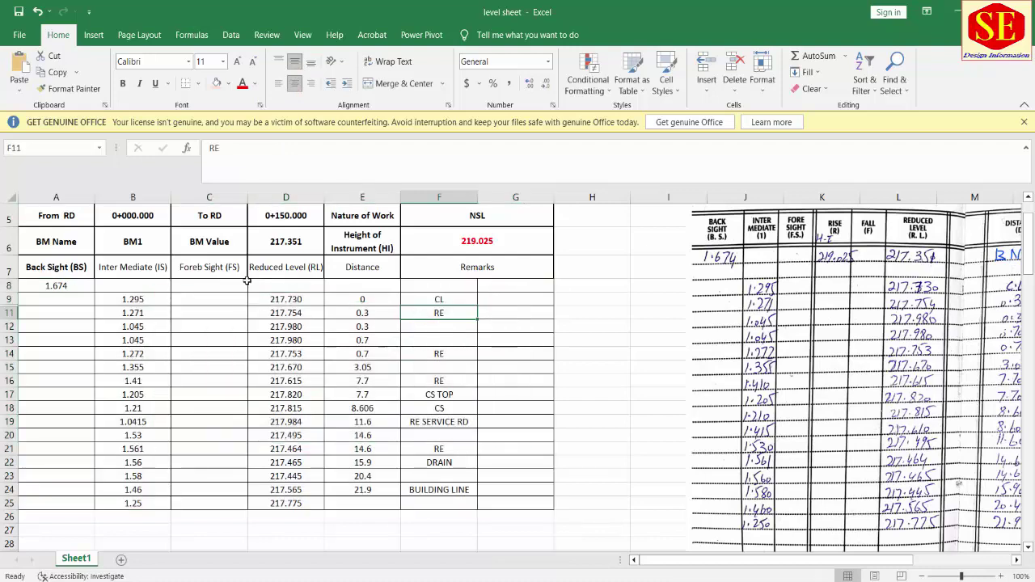
- Merge C8 and D8 and enter the chainage 0+000
{"action": "scroll", "coordinate": [364, 313], "scroll_direction": "up", "scroll_amount": 1}
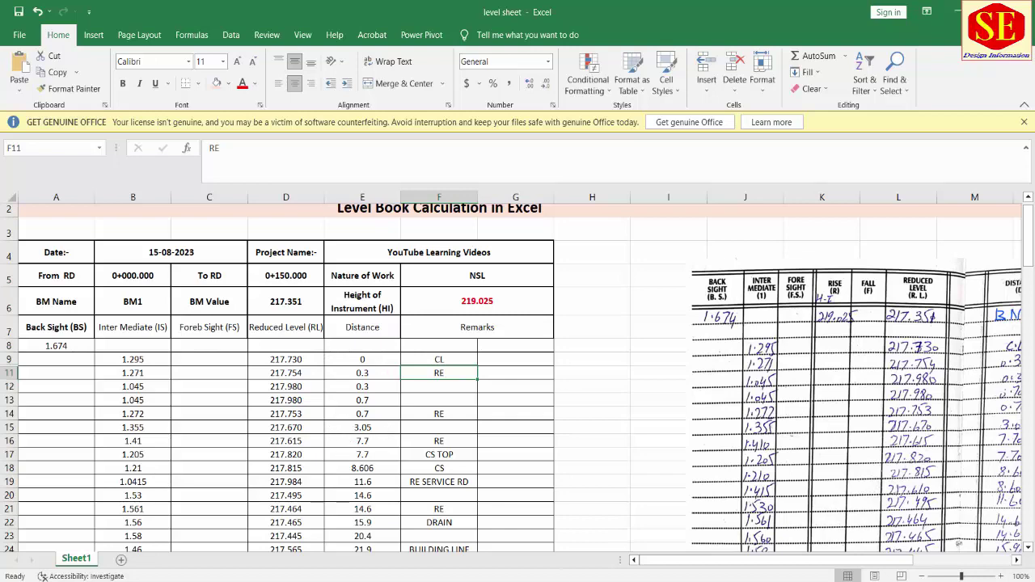
{"action": "left_click_drag", "start_coordinate": [924, 358], "coordinate": [687, 316]}
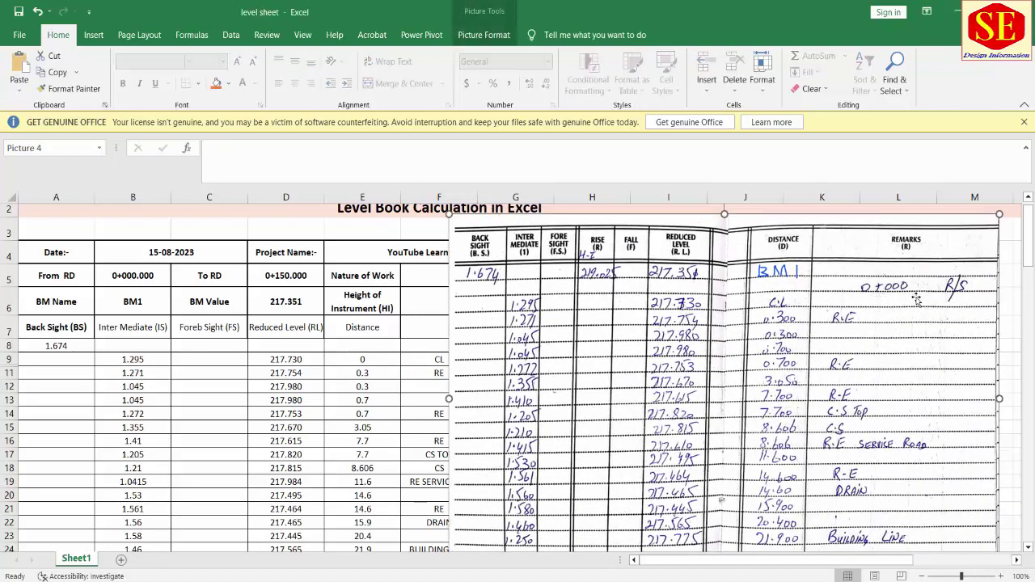
{"action": "left_click_drag", "start_coordinate": [881, 300], "coordinate": [974, 312]}
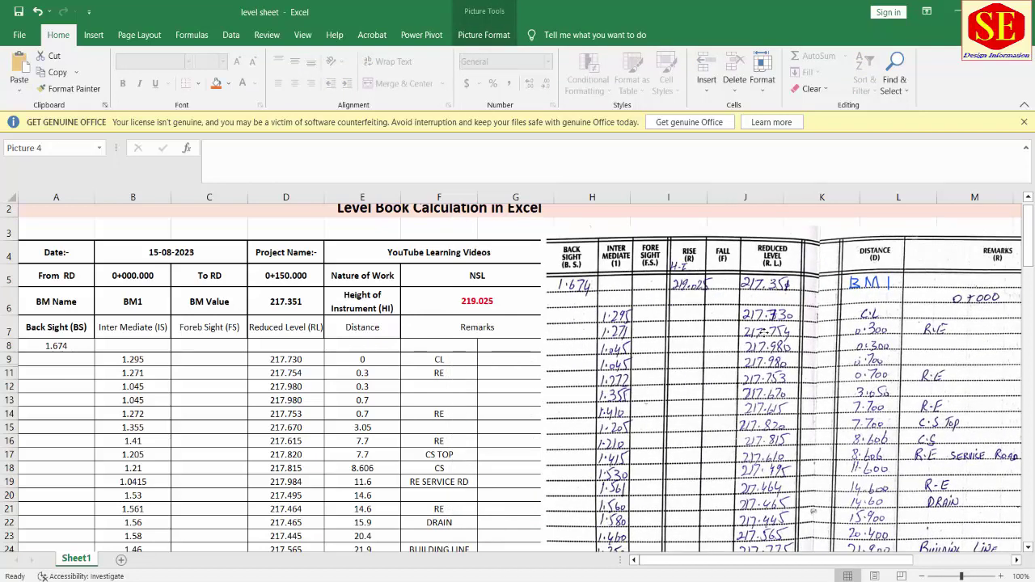
{"action": "left_click_drag", "start_coordinate": [218, 347], "coordinate": [296, 345]}
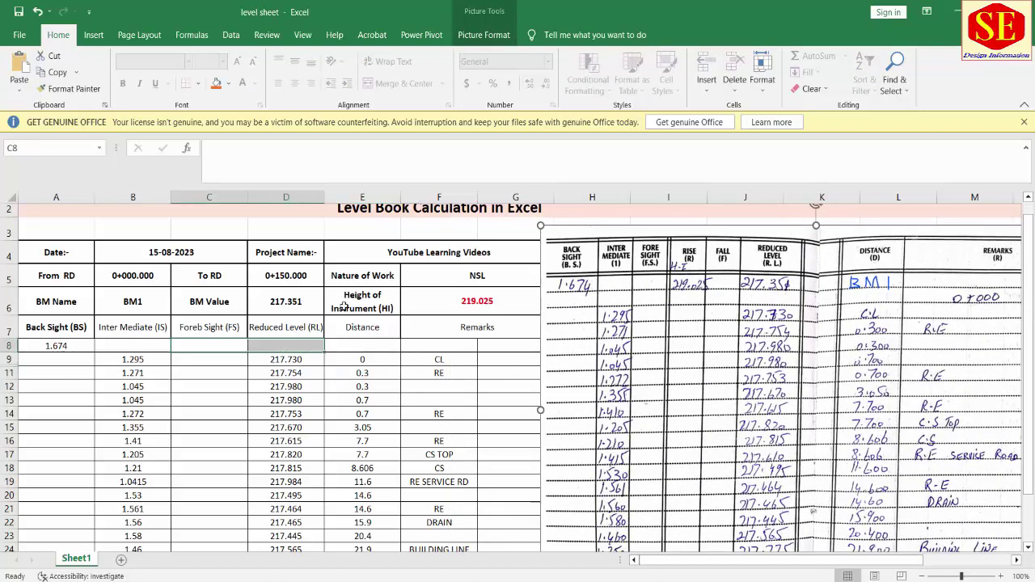
{"action": "left_click", "coordinate": [400, 83]}
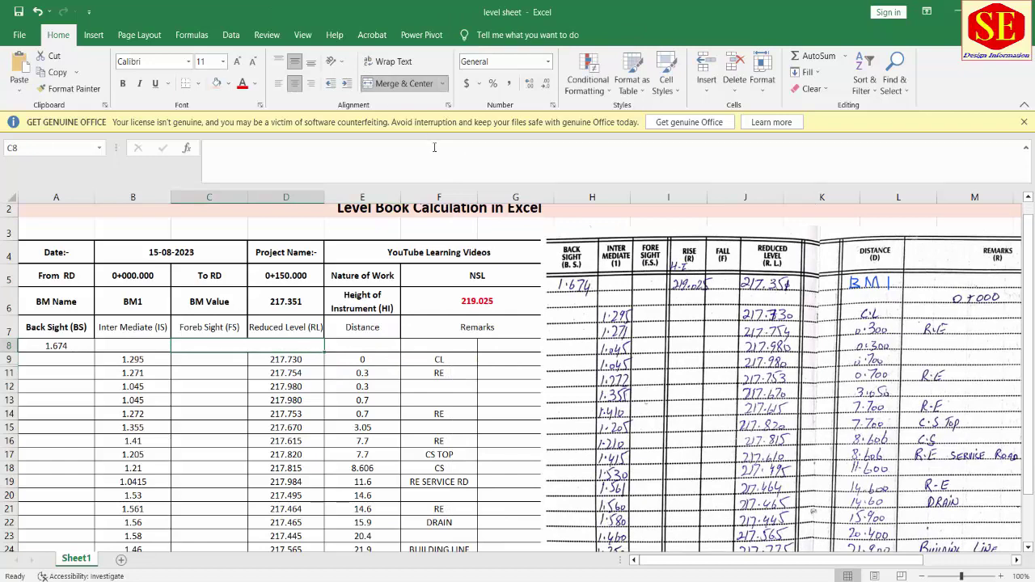
{"action": "type", "text": "0+000"}
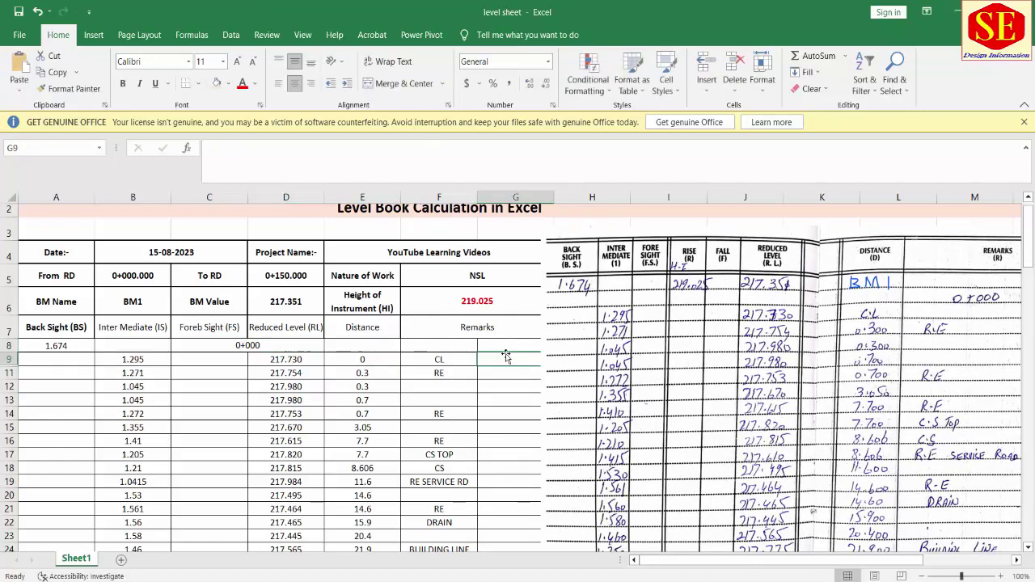
- Enter RS in G9 and fill it down to G25
{"action": "left_click_drag", "start_coordinate": [574, 298], "coordinate": [602, 298]}
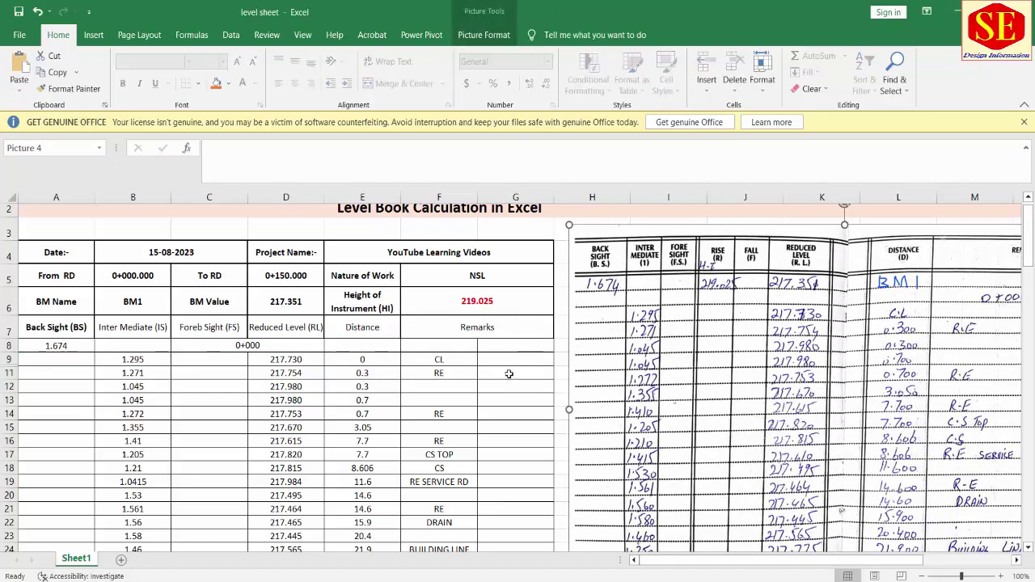
{"action": "left_click", "coordinate": [507, 360]}
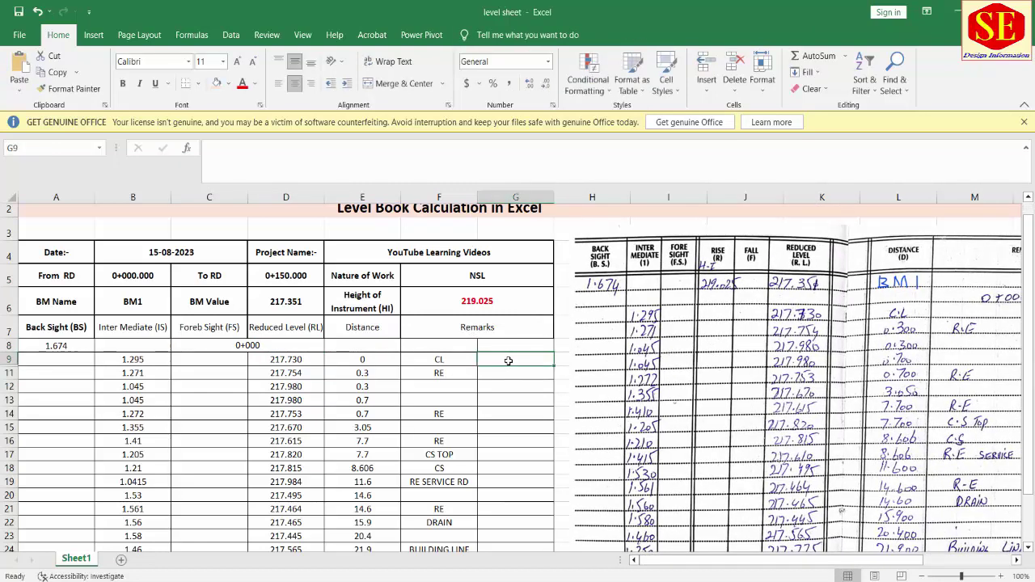
{"action": "type", "text": "RS"}
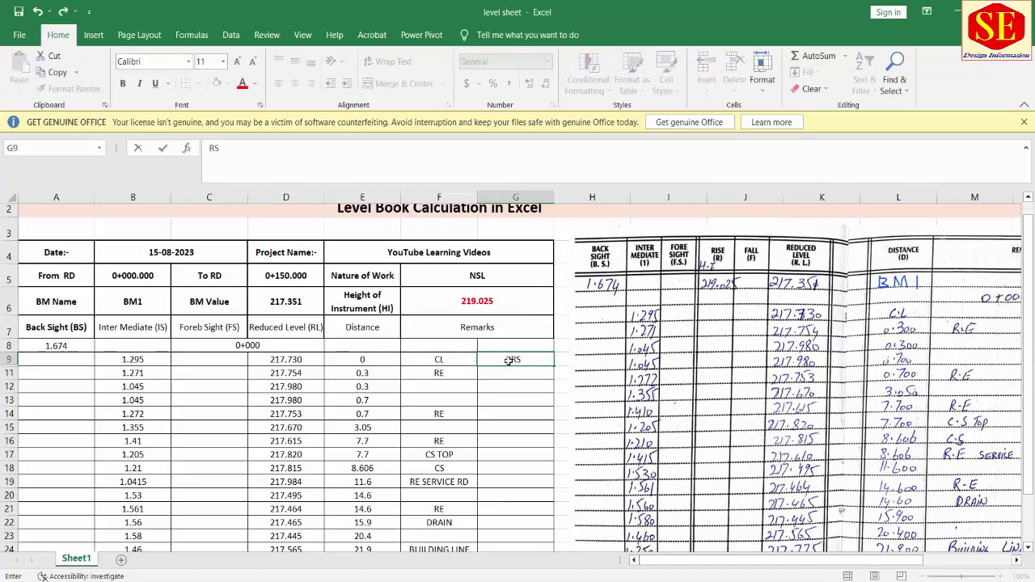
{"action": "key", "text": "Return"}
{"action": "key", "text": "Up"}
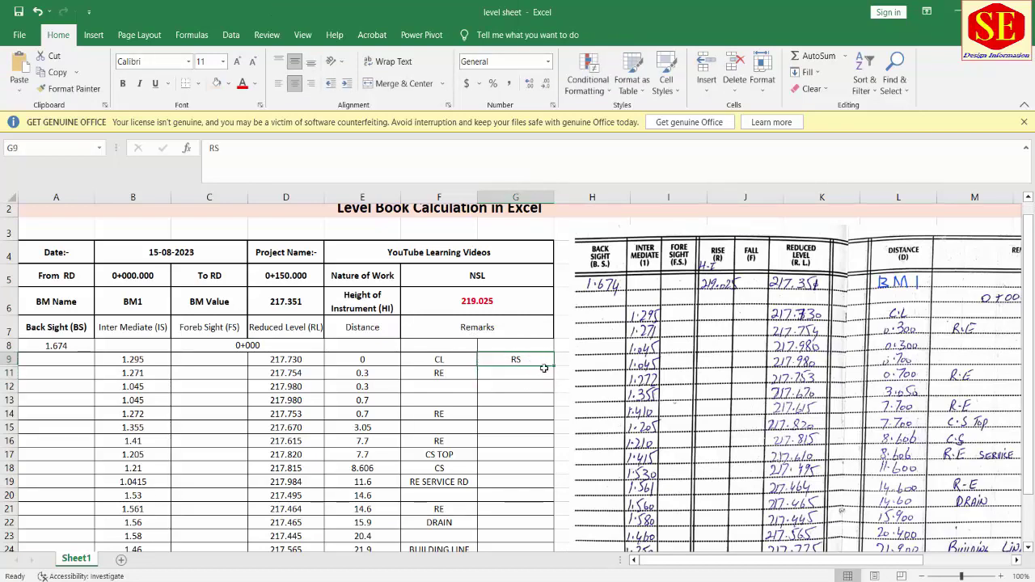
{"action": "left_click_drag", "start_coordinate": [554, 365], "coordinate": [542, 451]}
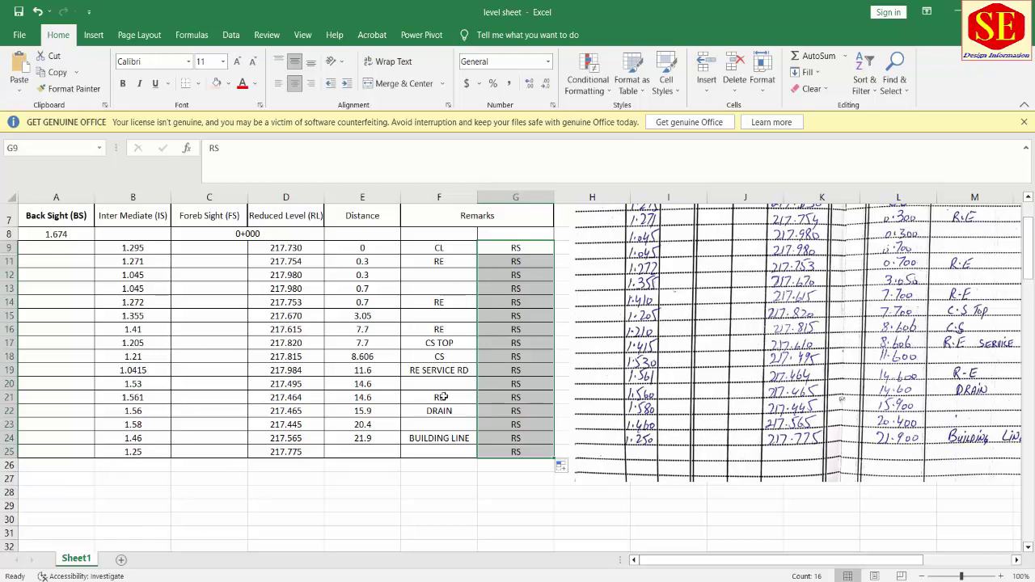
{"action": "scroll", "coordinate": [245, 486], "scroll_direction": "up", "scroll_amount": 1}
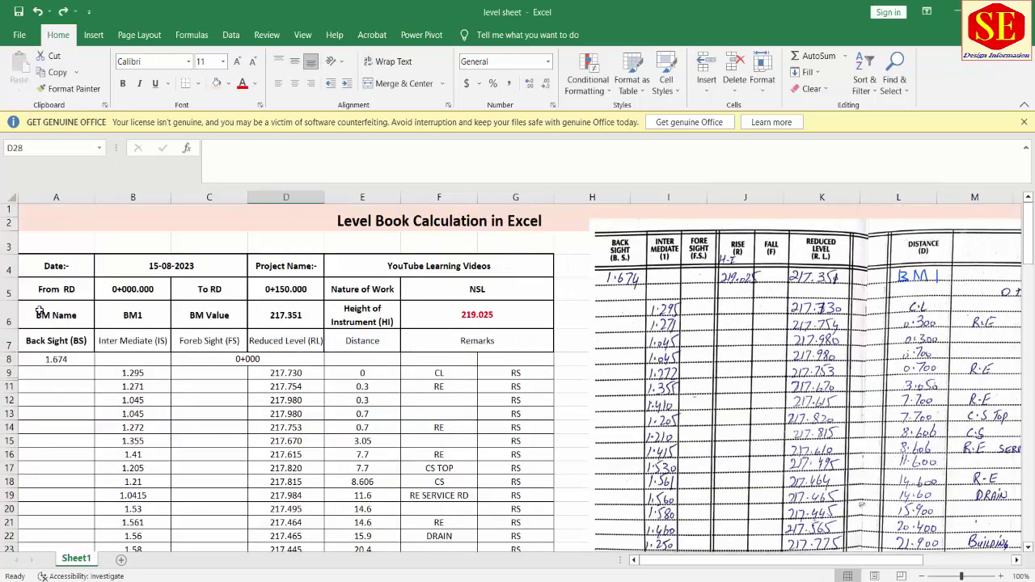
- Copy the table A6:G25 and paste it at A27 below the first one
{"action": "mouse_move", "coordinate": [39, 312]}
{"action": "left_mouse_down"}
{"action": "mouse_move", "coordinate": [475, 545]}
{"action": "mouse_move", "coordinate": [477, 532]}
{"action": "left_mouse_up"}
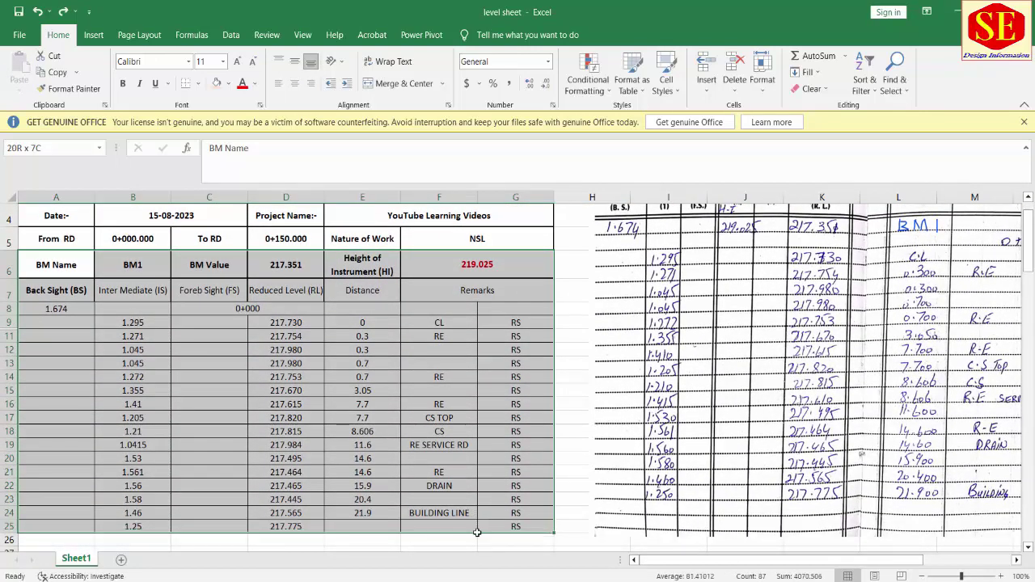
{"action": "right_click", "coordinate": [404, 409]}
{"action": "left_click", "coordinate": [441, 89]}
{"action": "scroll", "coordinate": [389, 319], "scroll_direction": "down", "scroll_amount": 5}
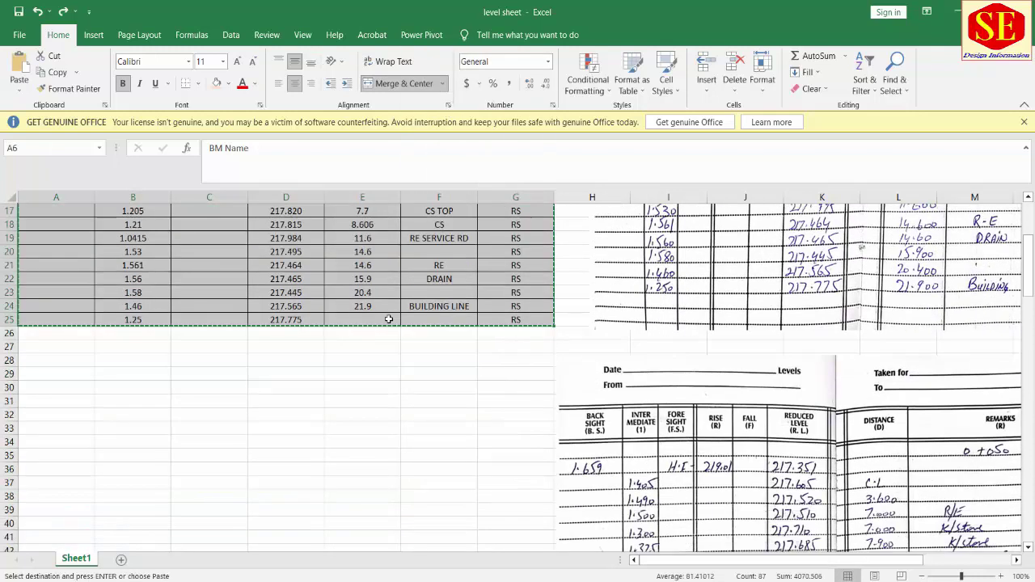
{"action": "right_click", "coordinate": [56, 349]}
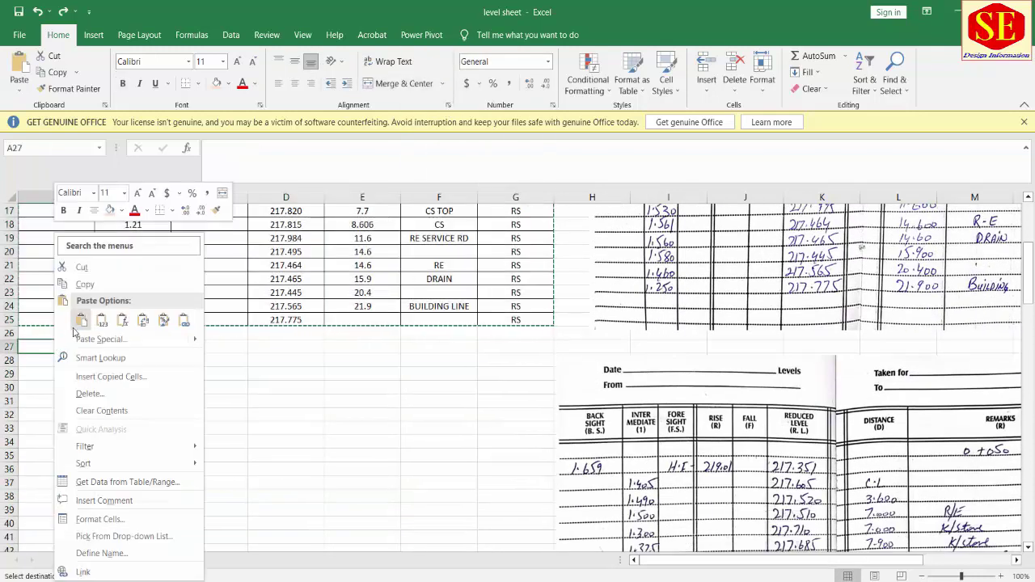
{"action": "left_click", "coordinate": [81, 320]}
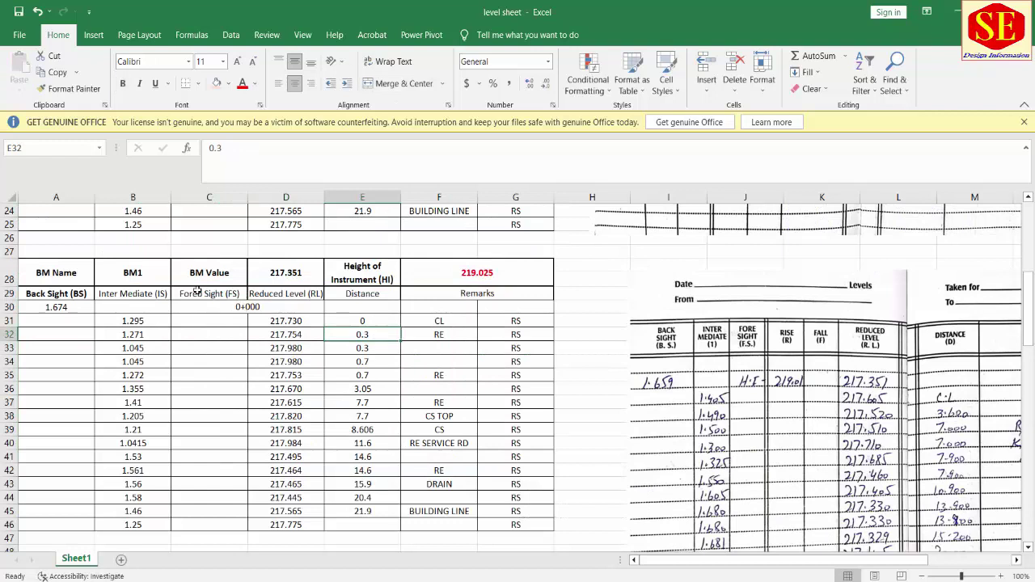
- Clear the copied data rows 30 to 46
{"action": "left_click_drag", "start_coordinate": [51, 307], "coordinate": [517, 525]}
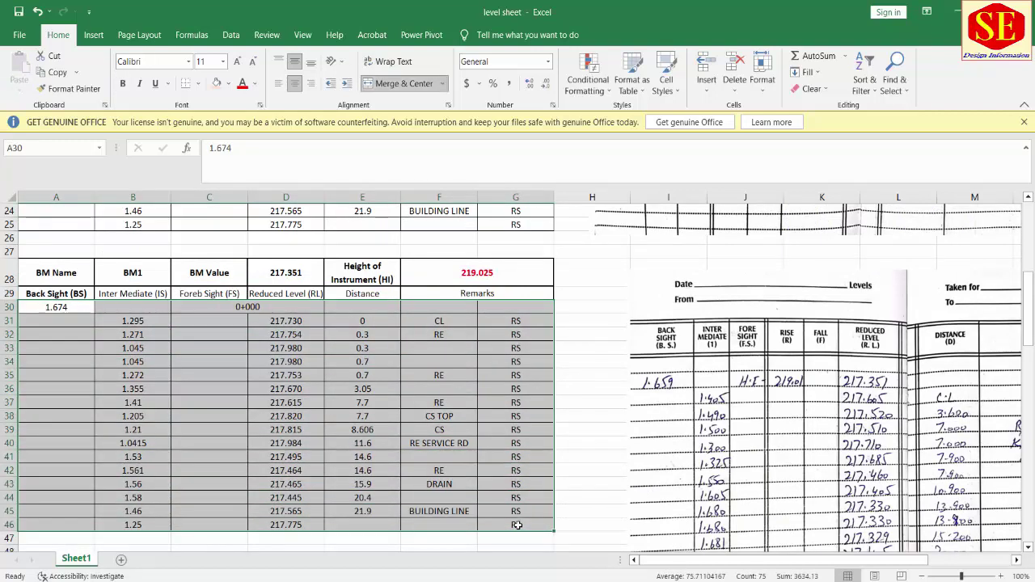
{"action": "key", "text": "Delete"}
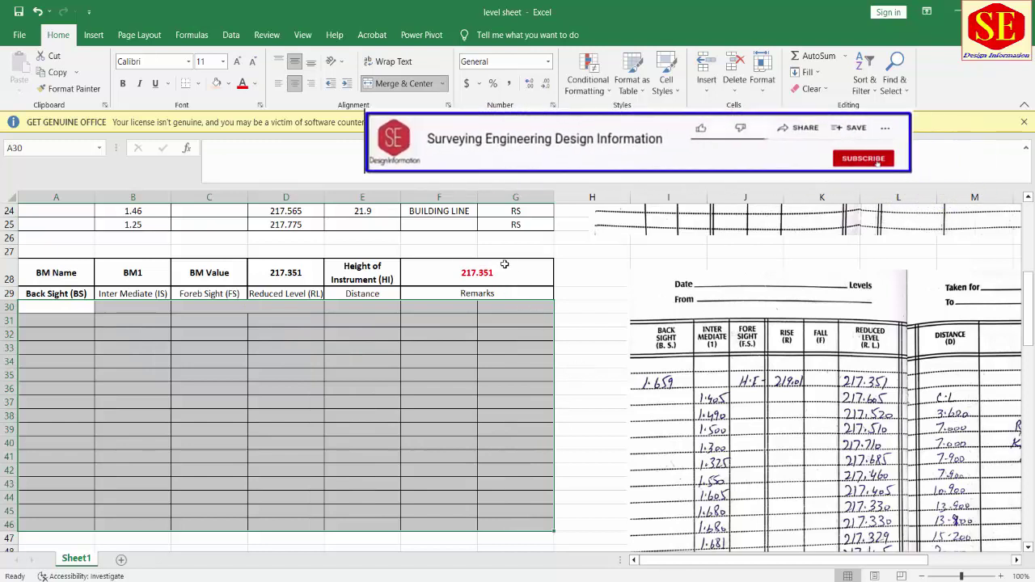
{"action": "left_click", "coordinate": [504, 267]}
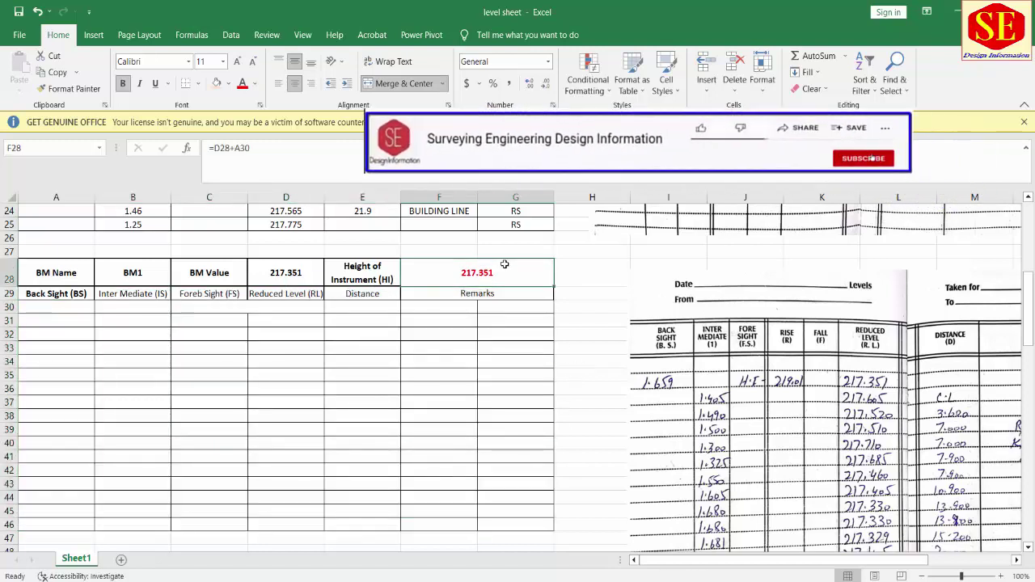
- Delete the copied height of instrument formula in F28
{"action": "key", "text": "Delete"}
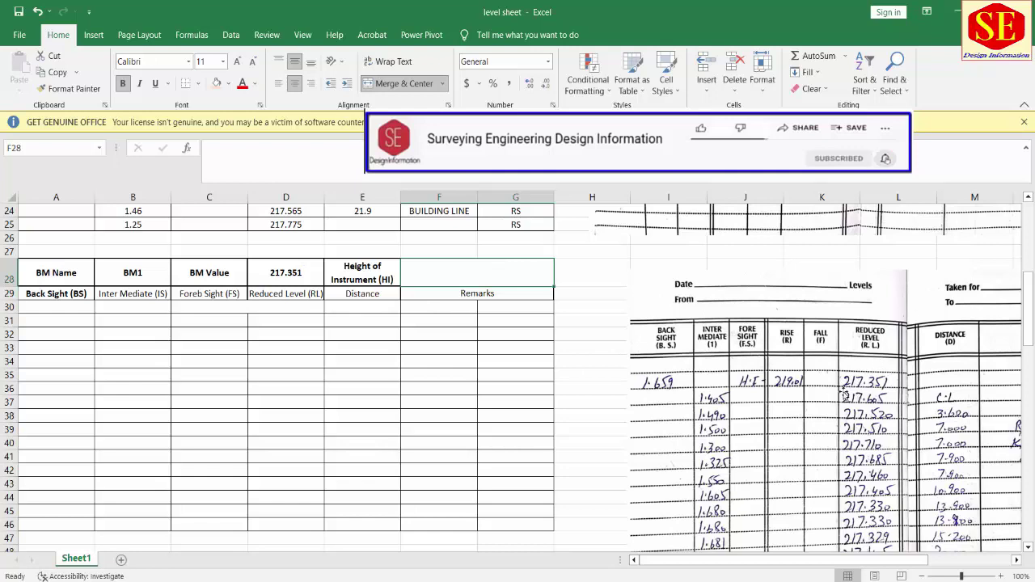
{"action": "left_click", "coordinate": [765, 356]}
{"action": "left_click_drag", "start_coordinate": [766, 356], "coordinate": [728, 384]}
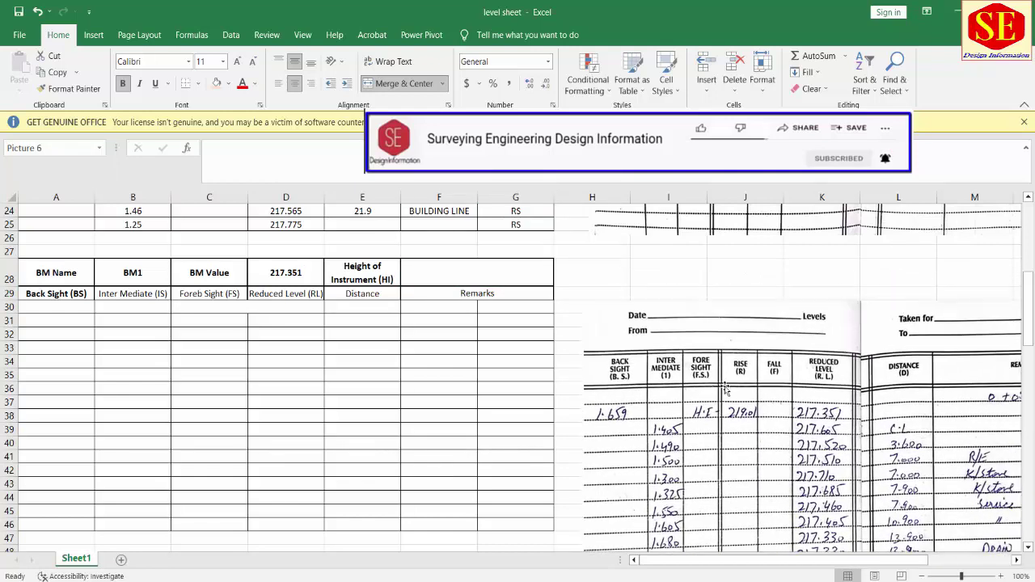
{"action": "scroll", "coordinate": [727, 384], "scroll_direction": "down", "scroll_amount": 2}
{"action": "scroll", "coordinate": [930, 388], "scroll_direction": "right", "scroll_amount": 1}
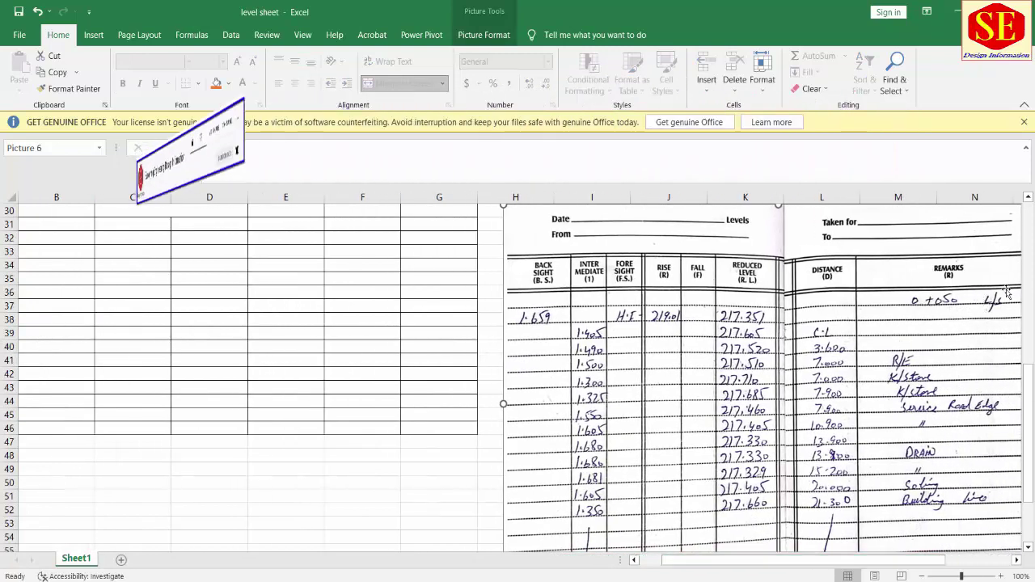
{"action": "scroll", "coordinate": [385, 274], "scroll_direction": "up", "scroll_amount": 4}
{"action": "scroll", "coordinate": [385, 275], "scroll_direction": "up", "scroll_amount": 1}
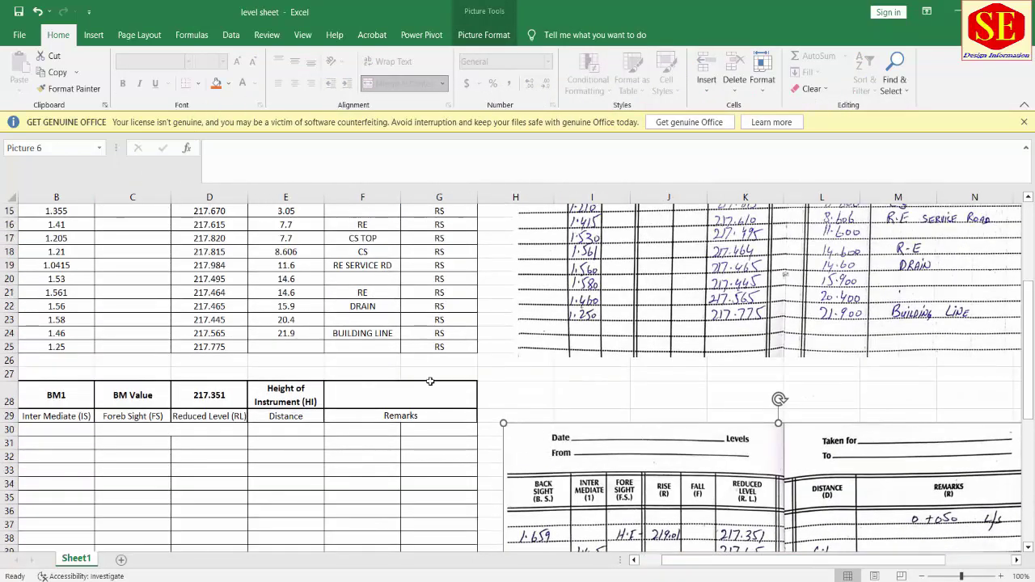
- Enter the chainage 0+050 in C30
{"action": "left_click", "coordinate": [197, 430]}
{"action": "type", "text": "0"}
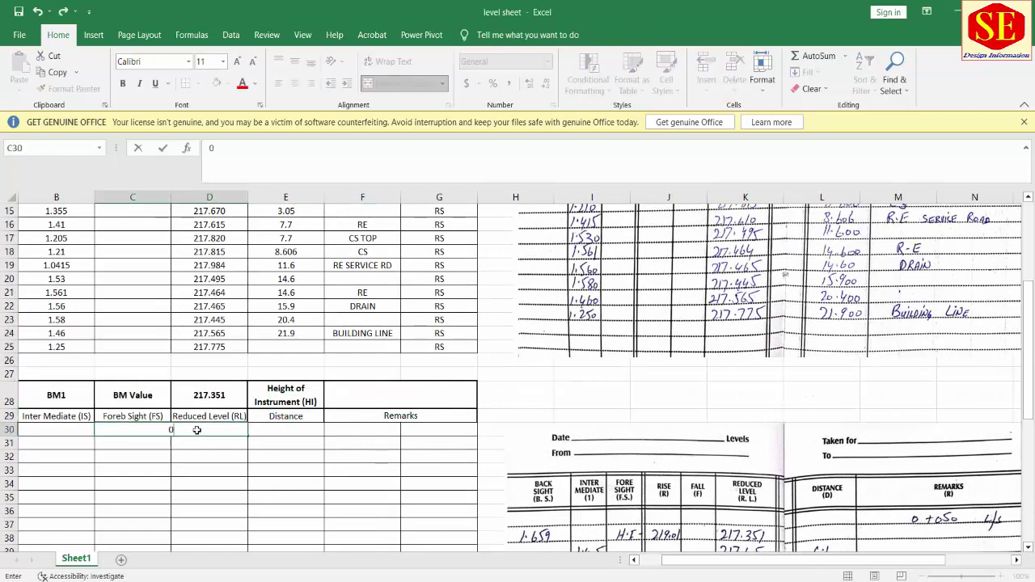
{"action": "type", "text": "+050"}
{"action": "key", "text": "Return"}
- Move the second scanned page up alongside the new table
{"action": "scroll", "coordinate": [310, 378], "scroll_direction": "down", "scroll_amount": 1}
{"action": "left_click", "coordinate": [209, 355]}
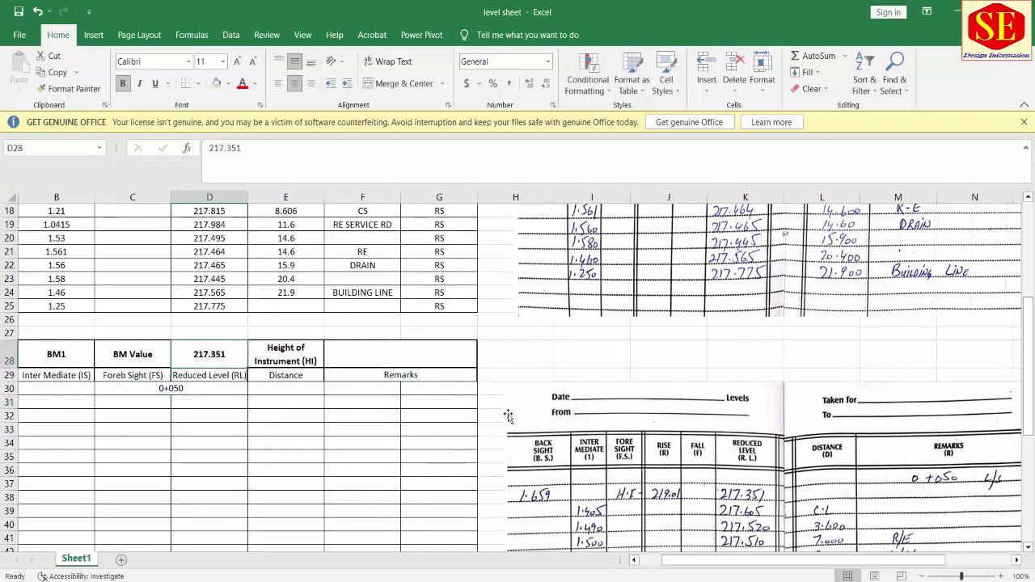
{"action": "scroll", "coordinate": [323, 392], "scroll_direction": "down", "scroll_amount": 1}
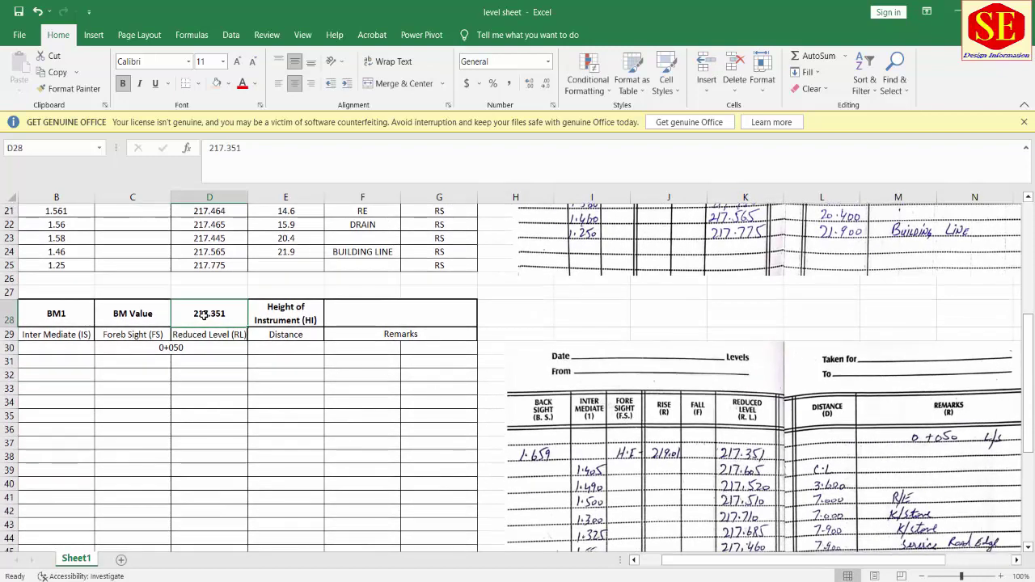
{"action": "left_click", "coordinate": [30, 312]}
{"action": "left_click", "coordinate": [204, 318]}
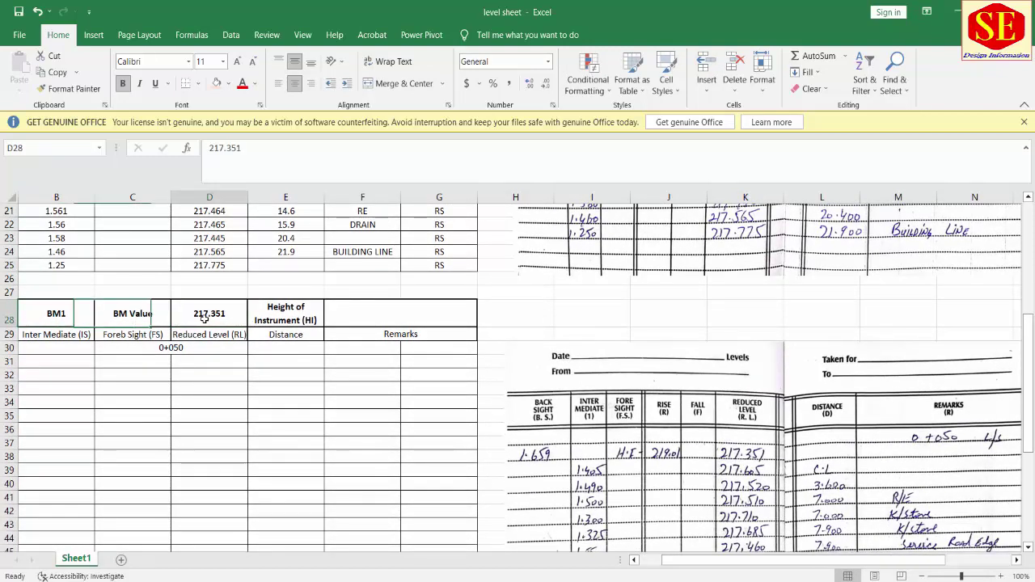
{"action": "left_click", "coordinate": [364, 314]}
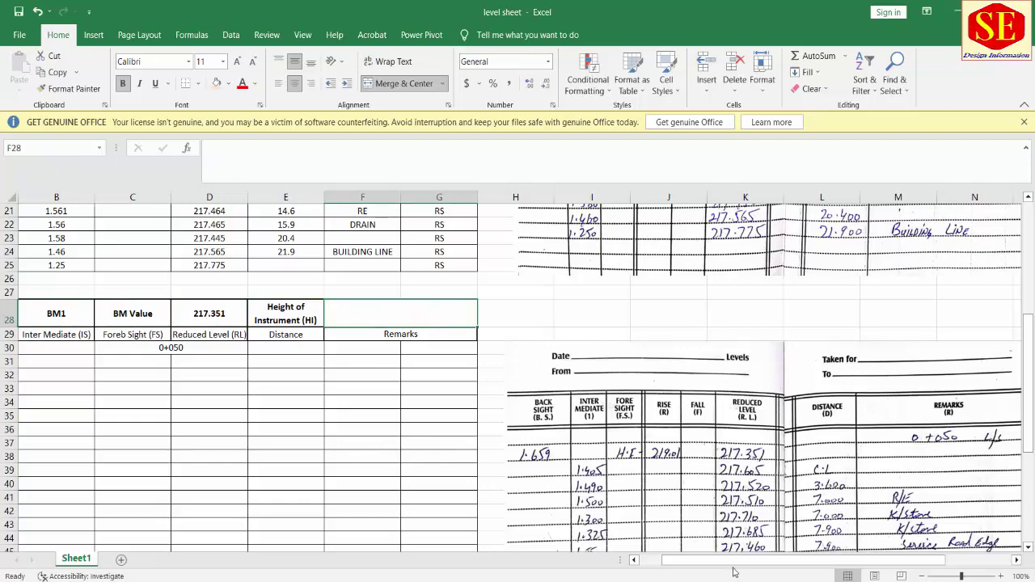
{"action": "mouse_move", "coordinate": [712, 429]}
{"action": "left_mouse_down"}
{"action": "mouse_move", "coordinate": [711, 299]}
{"action": "mouse_move", "coordinate": [696, 271]}
{"action": "left_mouse_up"}
{"action": "scroll", "coordinate": [56, 314], "scroll_direction": "down", "scroll_amount": 1}
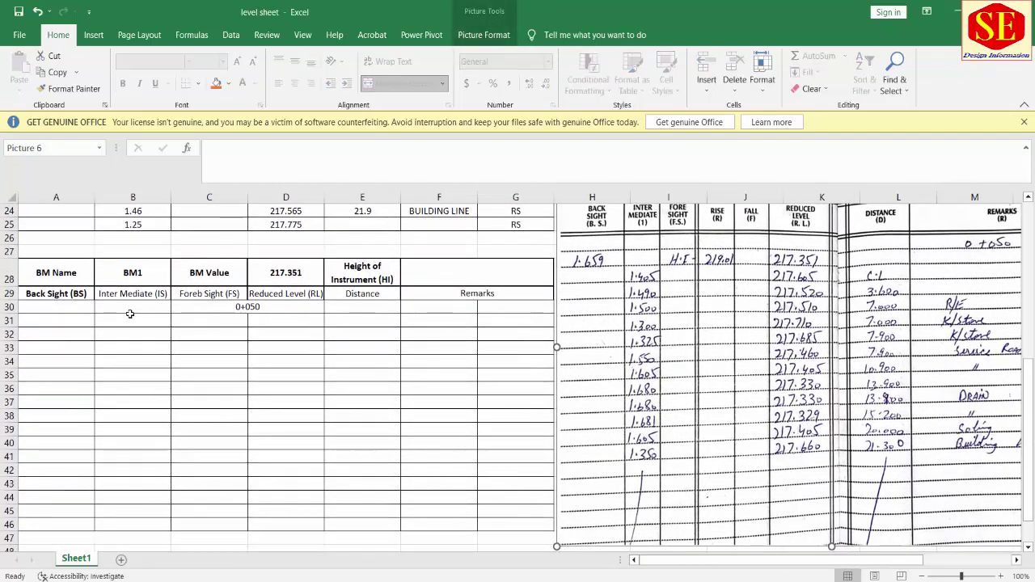
- Enter back sight 1.659, then intermediate sights 1.405, 1.49, 1.5, 1.3, 1.325
{"action": "left_click", "coordinate": [57, 309]}
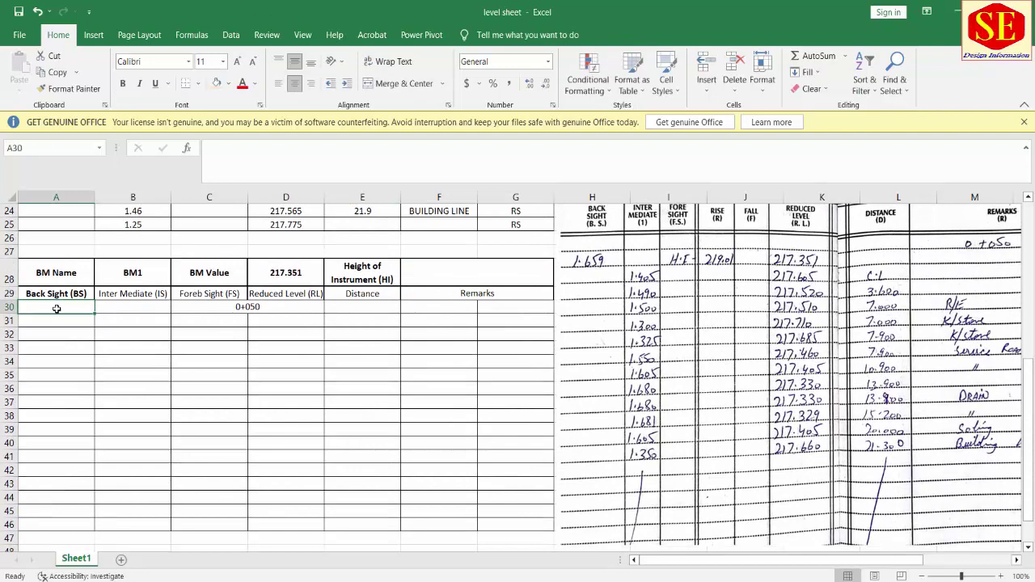
{"action": "type", "text": "1.659"}
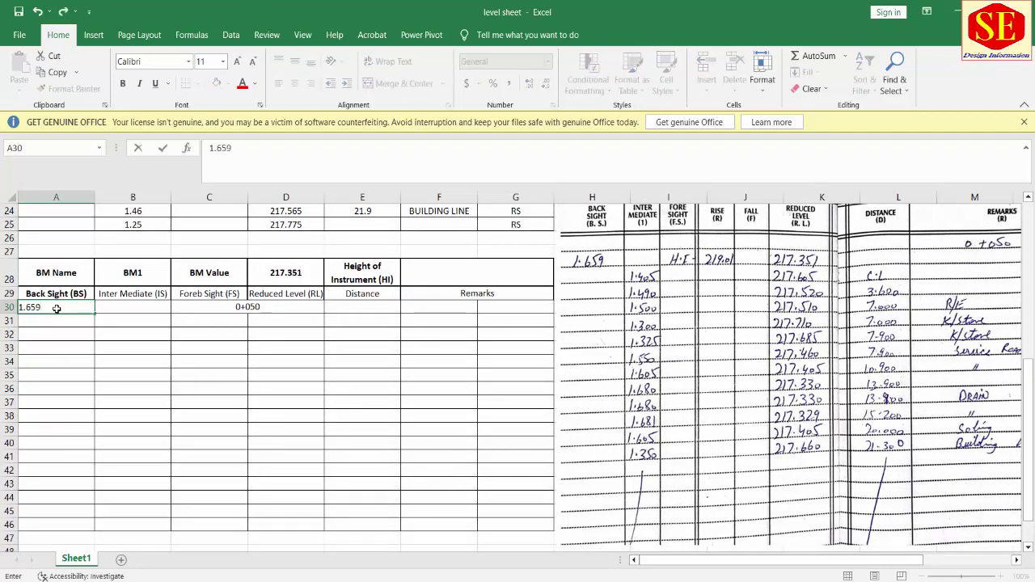
{"action": "key", "text": "Return"}
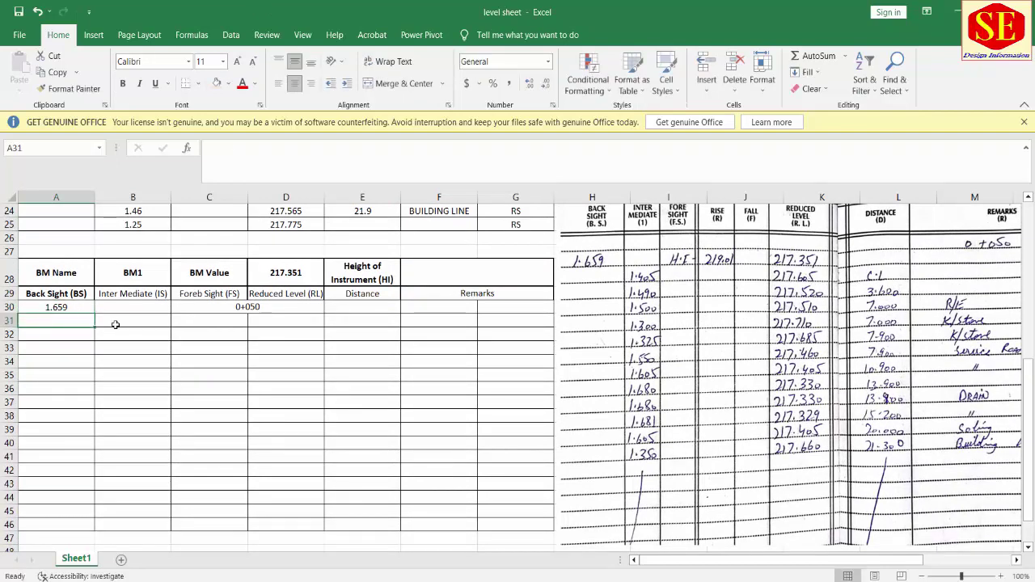
{"action": "left_click", "coordinate": [116, 324]}
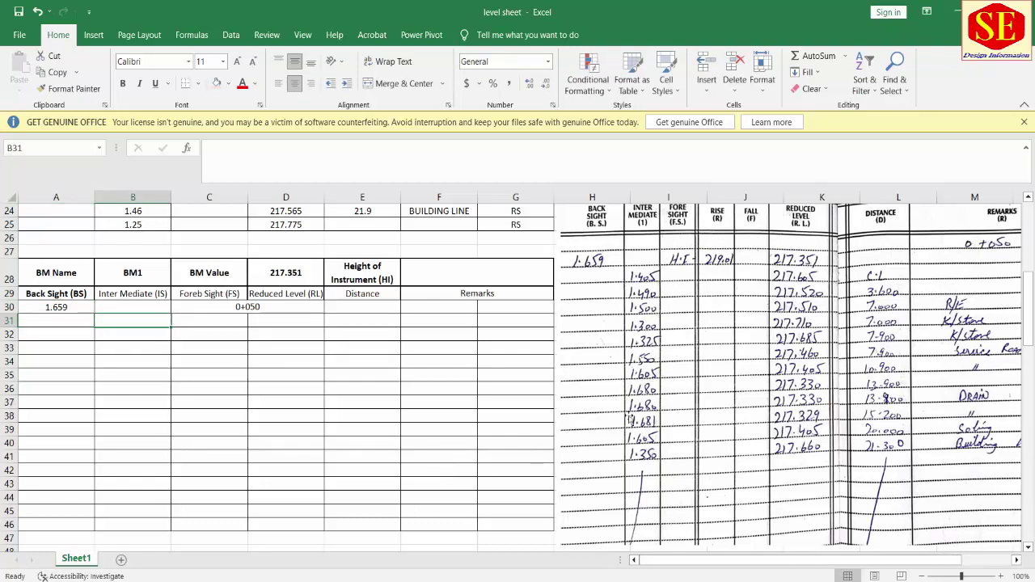
{"action": "type", "text": "1.405"}
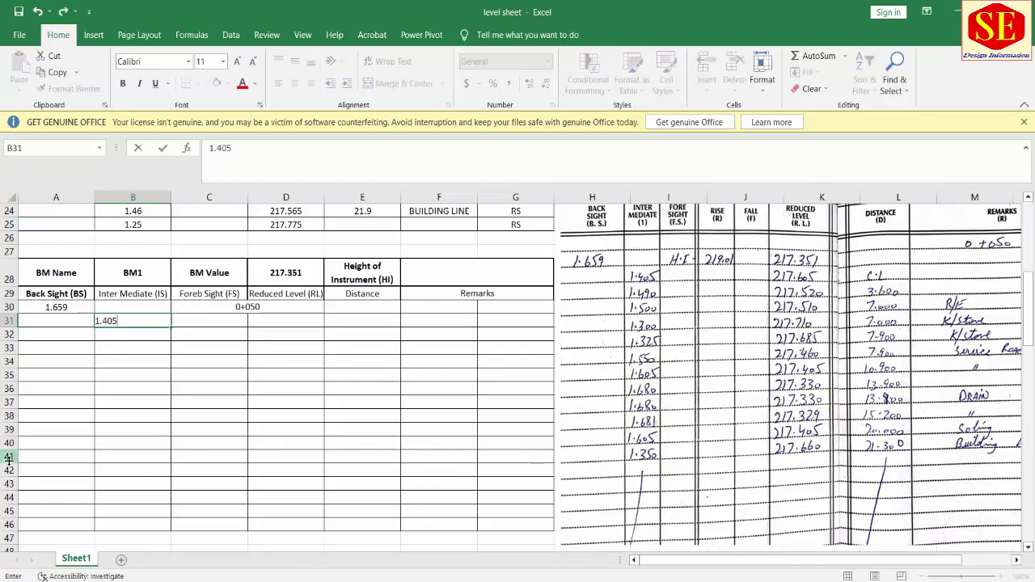
{"action": "key", "text": "Return"}
{"action": "type", "text": "1"}
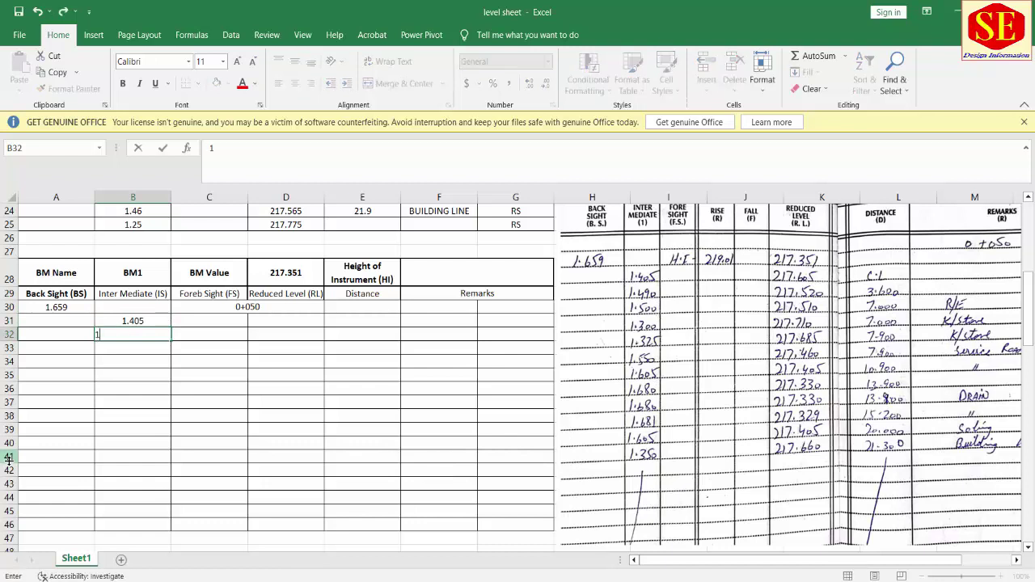
{"action": "type", "text": ".49"}
{"action": "key", "text": "Return"}
{"action": "type", "text": "1.5"}
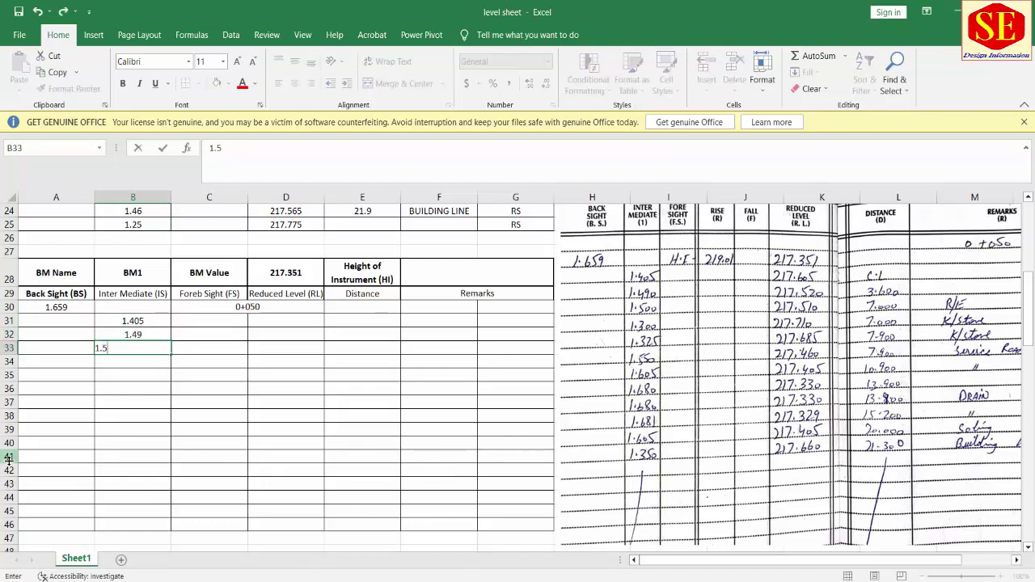
{"action": "key", "text": "Return"}
{"action": "type", "text": "1.3"}
{"action": "key", "text": "Return"}
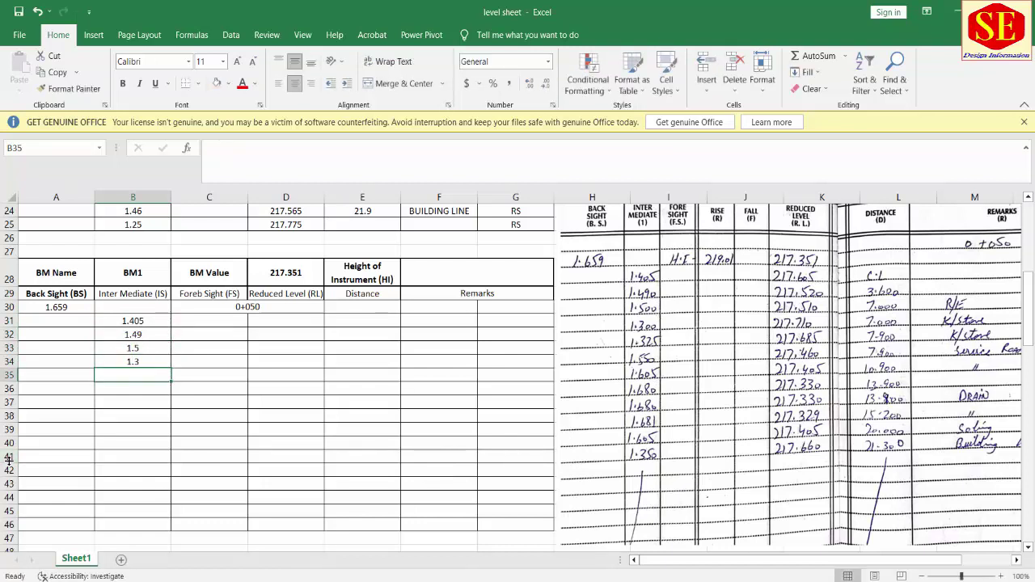
{"action": "type", "text": "1.325"}
{"action": "key", "text": "Return"}
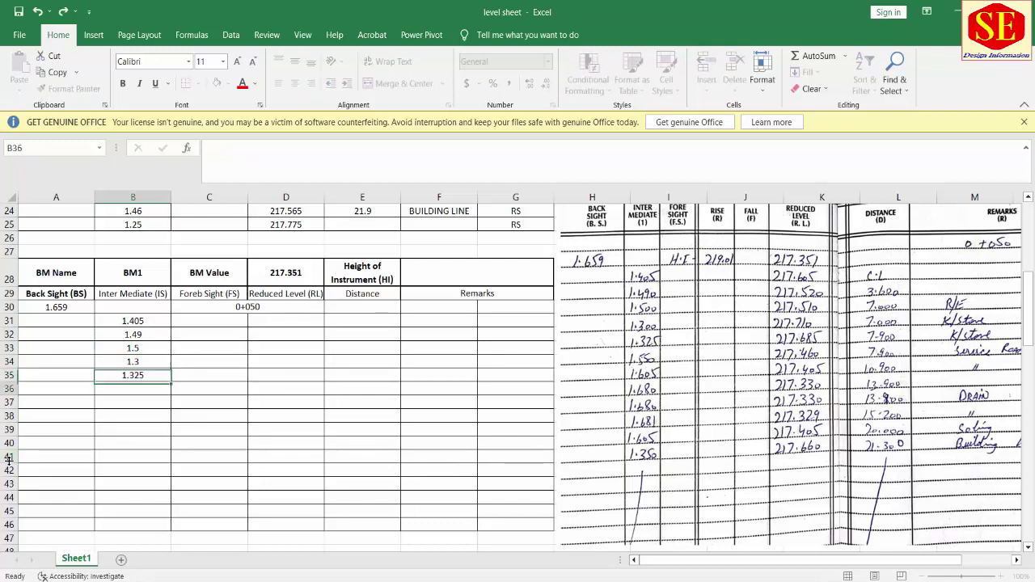
- Enter the remaining intermediate sights 1.55, 1.605, 1.68, 1.68, 1.605 and 1.35
{"action": "type", "text": "1.55"}
{"action": "key", "text": "Return"}
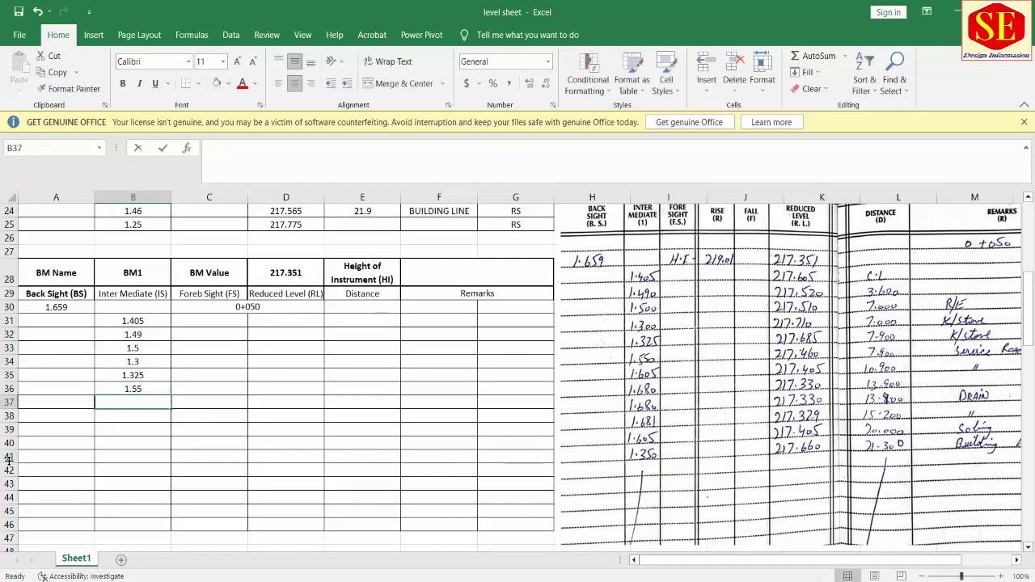
{"action": "type", "text": "1.605"}
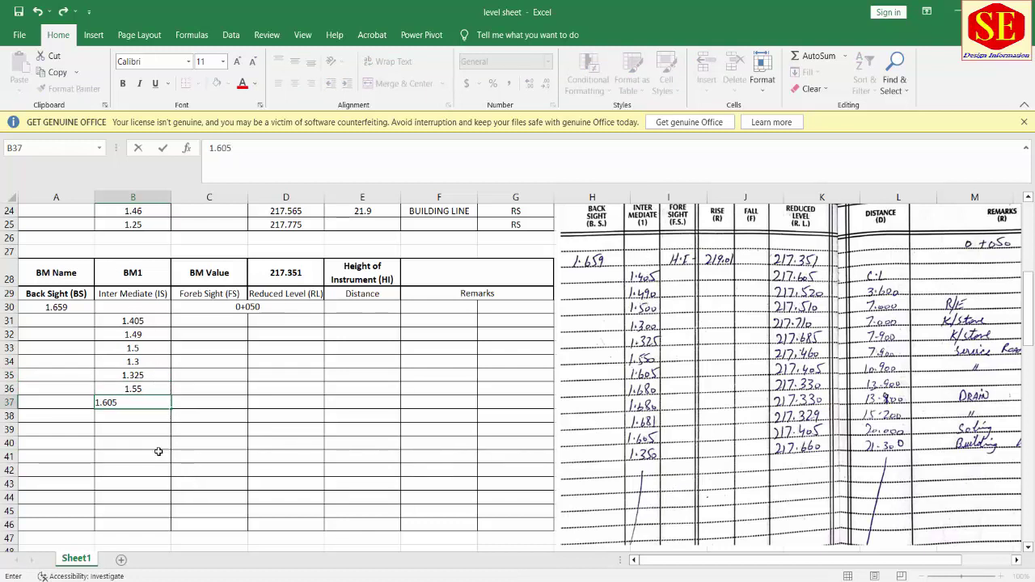
{"action": "key", "text": "Return"}
{"action": "type", "text": "1.68"}
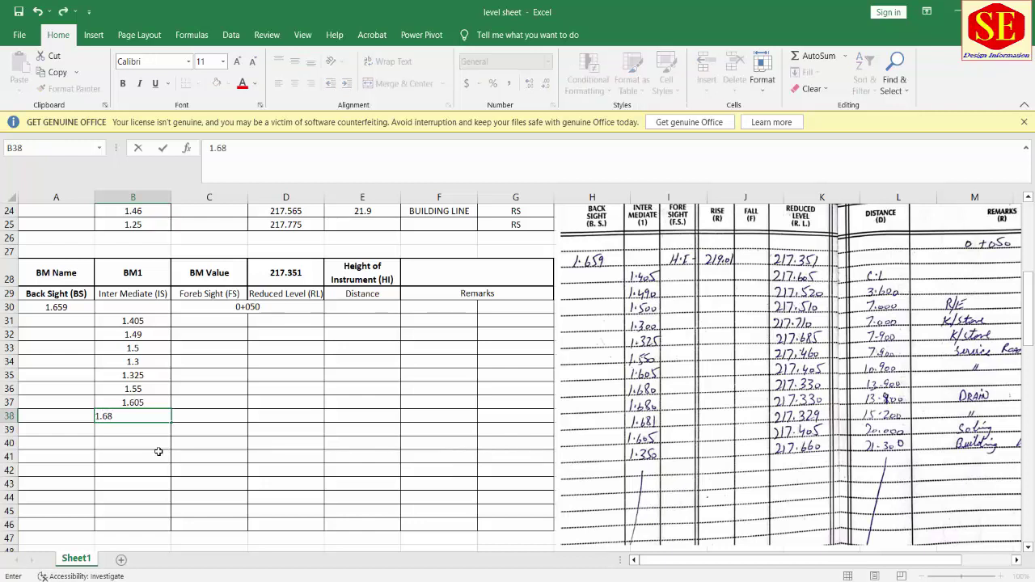
{"action": "key", "text": "Return"}
{"action": "type", "text": "1.68"}
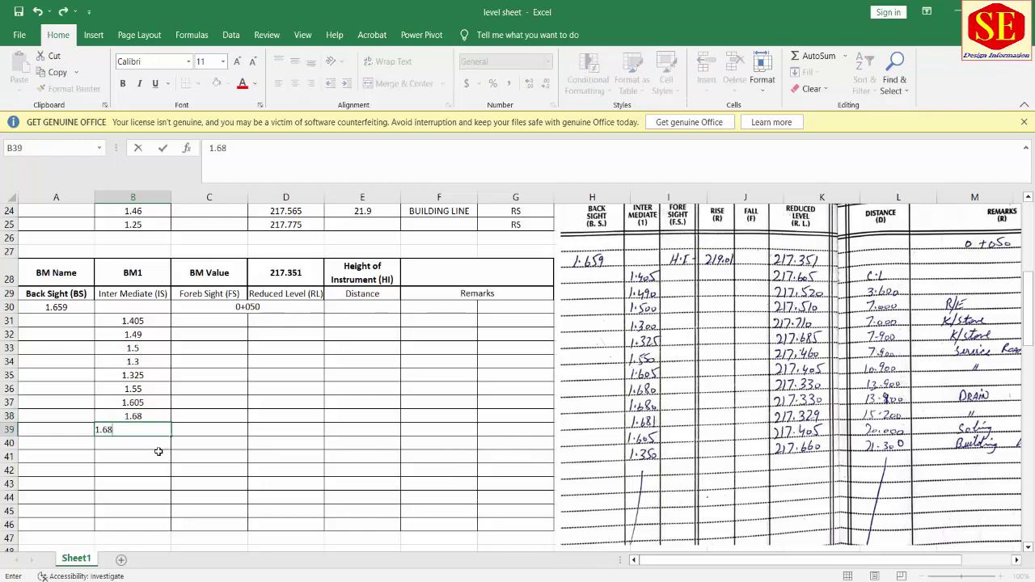
{"action": "key", "text": "Return"}
{"action": "type", "text": "1.6"}
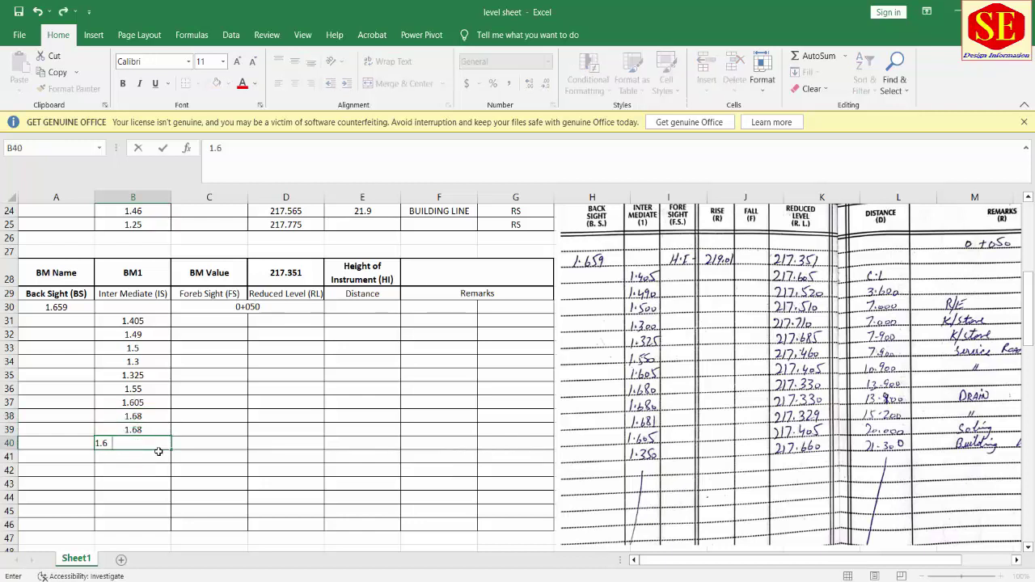
{"action": "type", "text": "05"}
{"action": "key", "text": "Return"}
{"action": "type", "text": "1.35"}
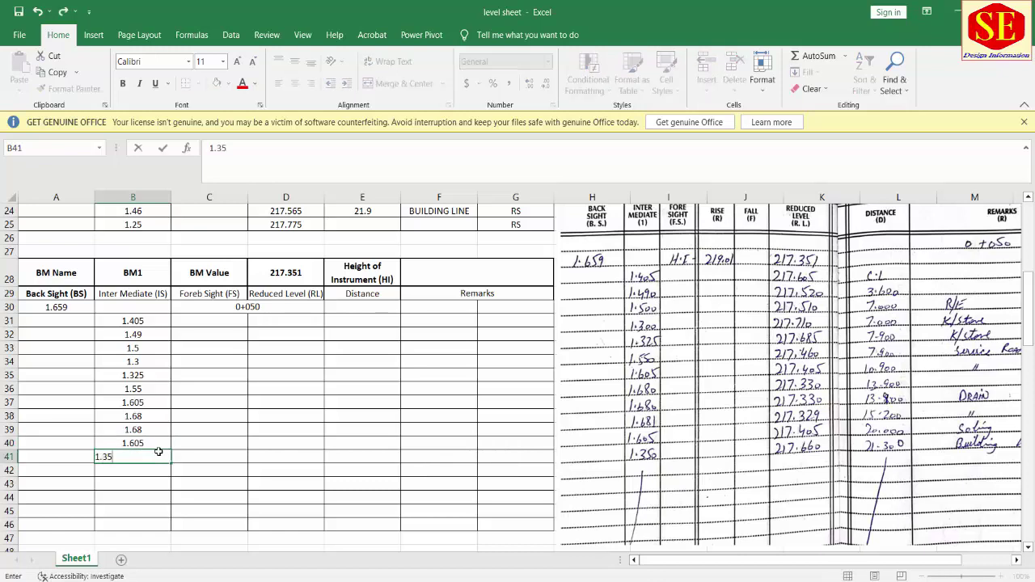
{"action": "key", "text": "Return"}
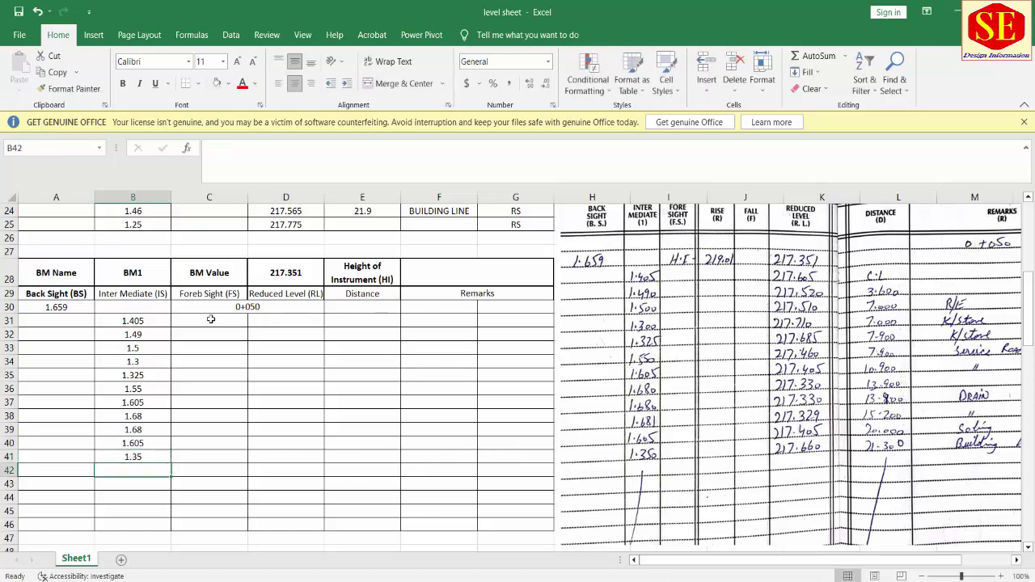
{"action": "scroll", "coordinate": [242, 315], "scroll_direction": "up", "scroll_amount": 1}
- Set F28 to =D28+A30, adding back sight 1.659 to 217.351 for 219.01
{"action": "left_click", "coordinate": [426, 315]}
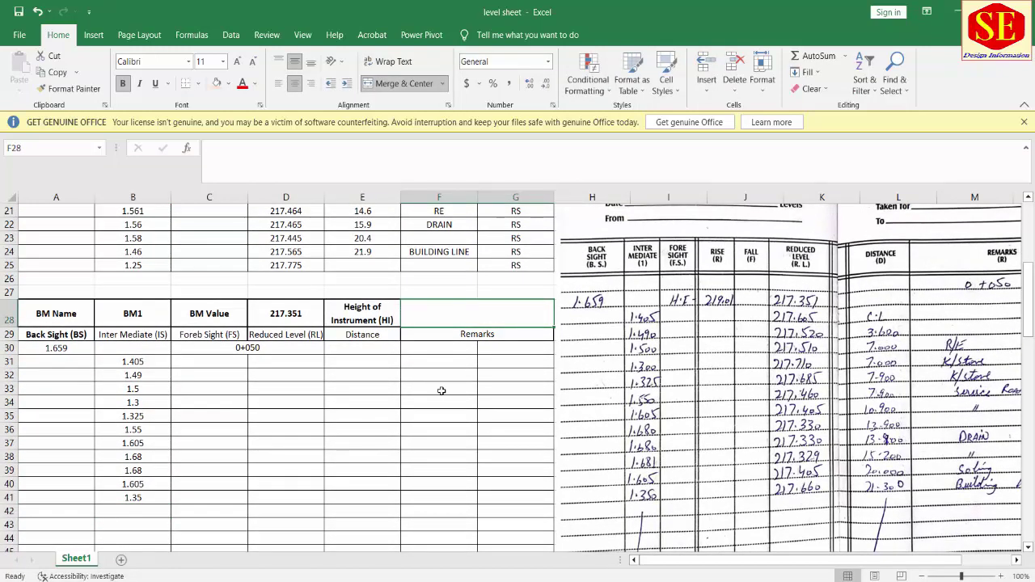
{"action": "type", "text": "="}
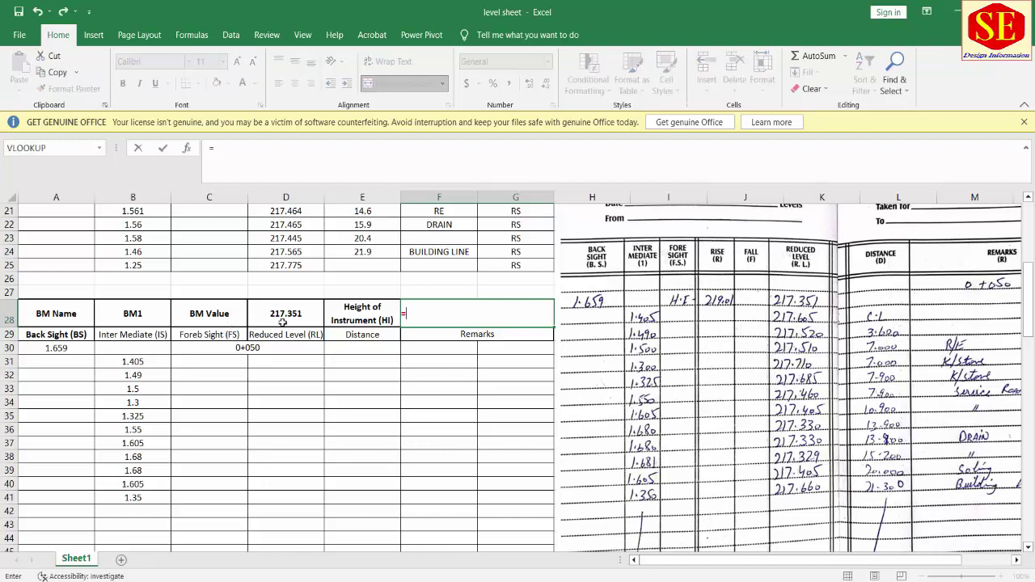
{"action": "left_click", "coordinate": [284, 320]}
{"action": "type", "text": "+"}
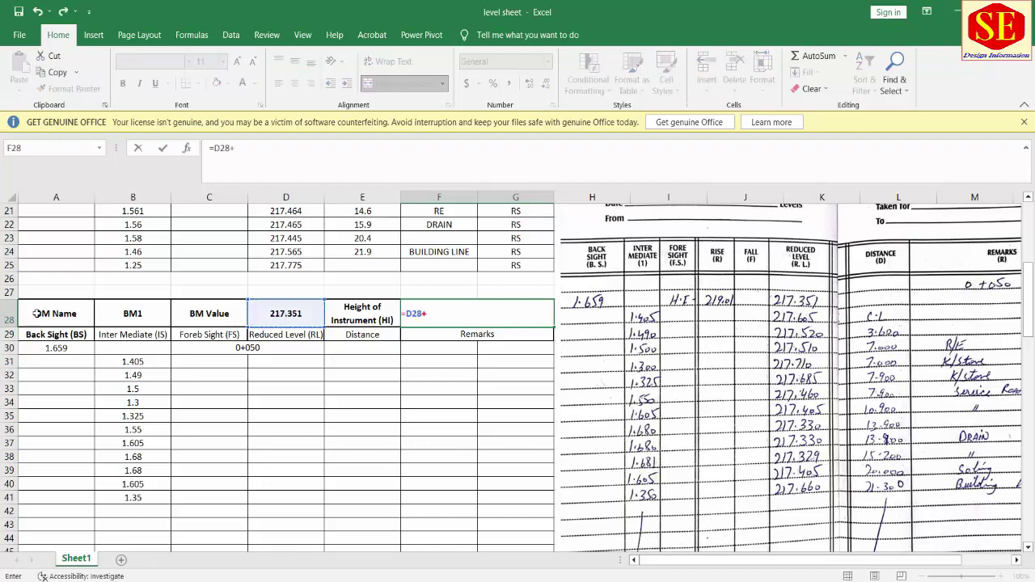
{"action": "left_click", "coordinate": [59, 348]}
{"action": "key", "text": "Return"}
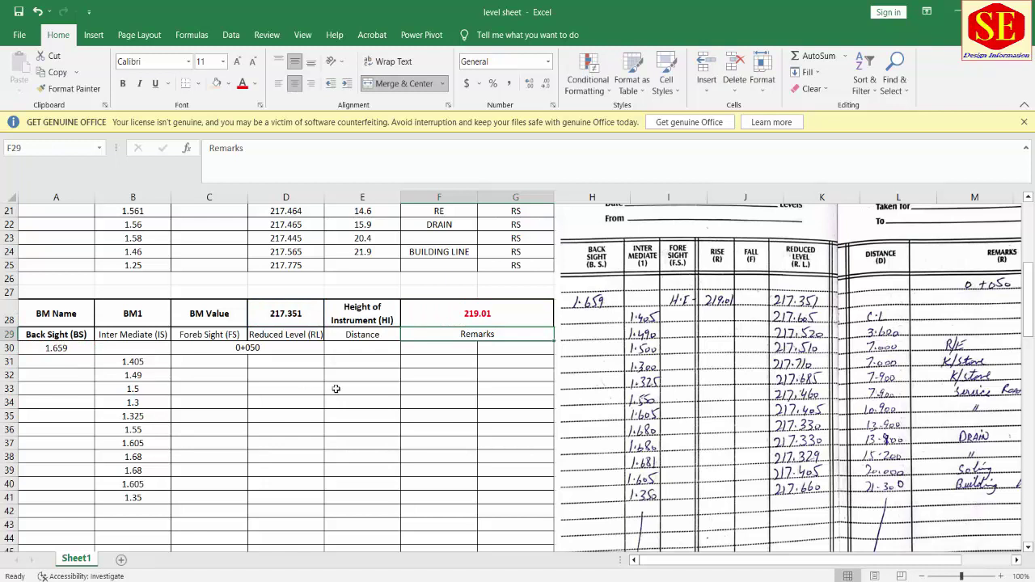
{"action": "left_click", "coordinate": [444, 316]}
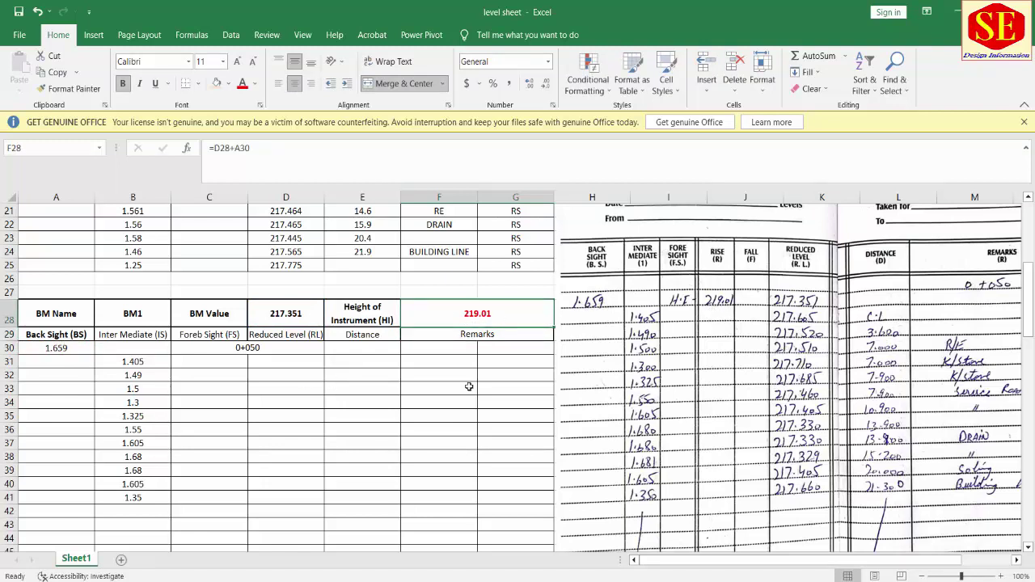
{"action": "left_click", "coordinate": [375, 350]}
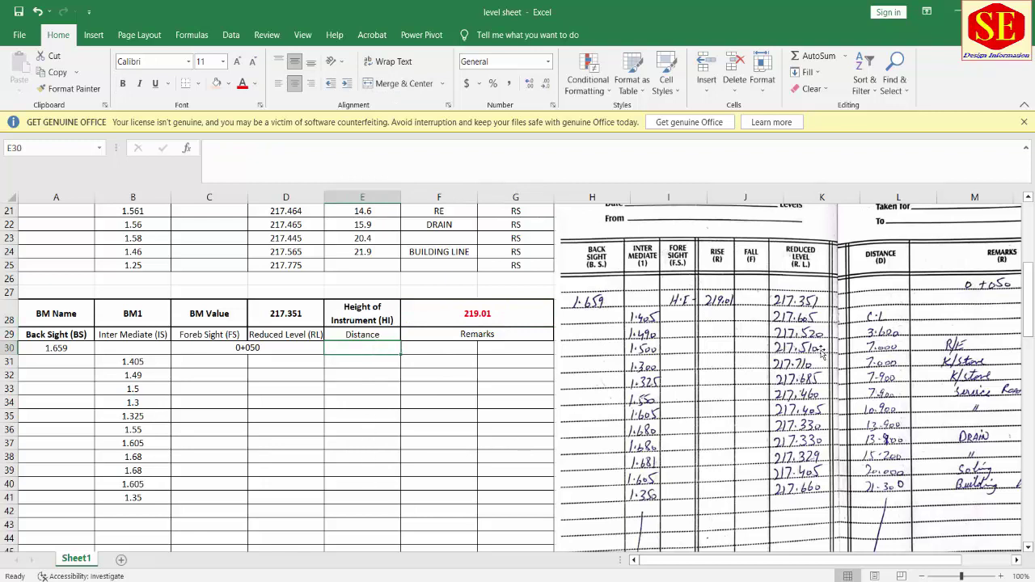
{"action": "left_click_drag", "start_coordinate": [821, 351], "coordinate": [811, 348]}
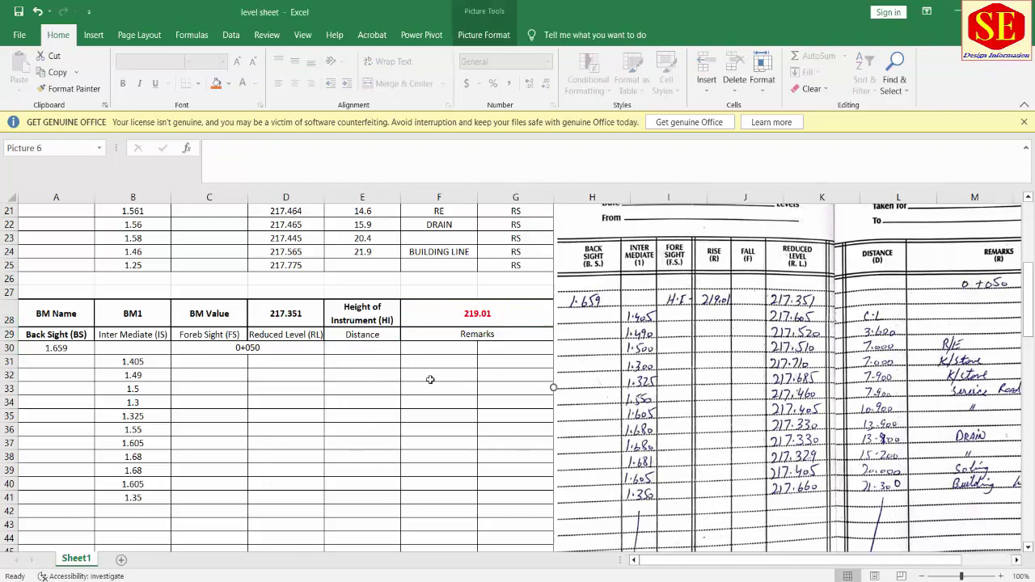
- Enter distances 0, 3.6, 7, 7, 7.9 and 7.9 from E31 down
{"action": "left_click", "coordinate": [453, 357]}
{"action": "left_click", "coordinate": [362, 360]}
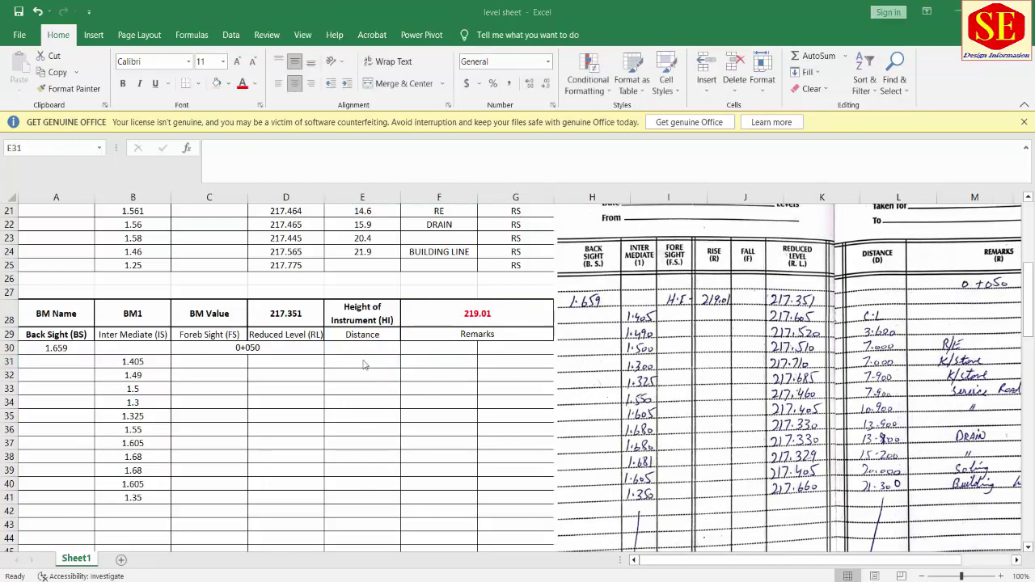
{"action": "type", "text": "0.000"}
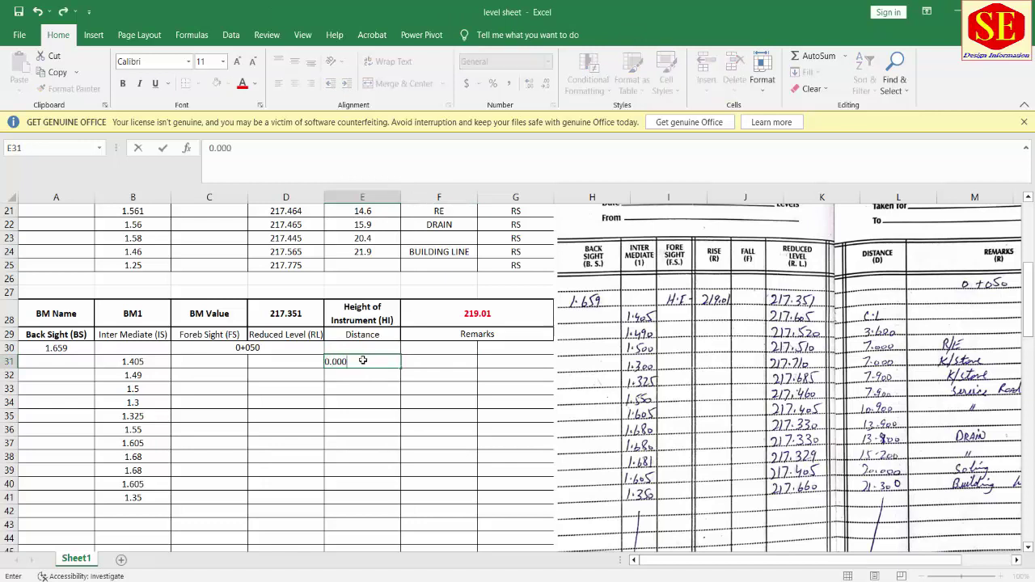
{"action": "key", "text": "Return"}
{"action": "type", "text": "3.6"}
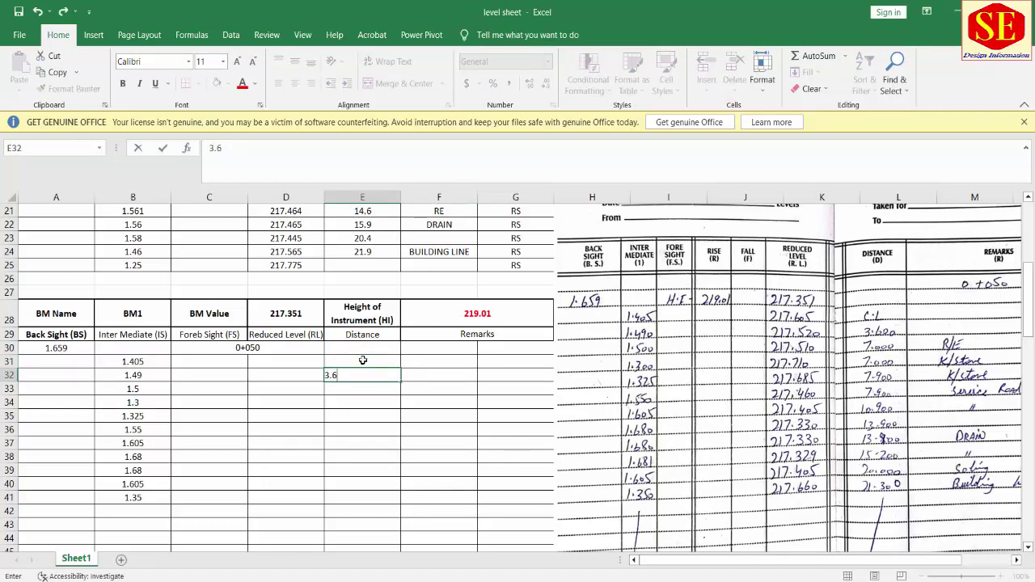
{"action": "key", "text": "Return"}
{"action": "type", "text": "7"}
{"action": "key", "text": "Return"}
{"action": "type", "text": "7"}
{"action": "key", "text": "Return"}
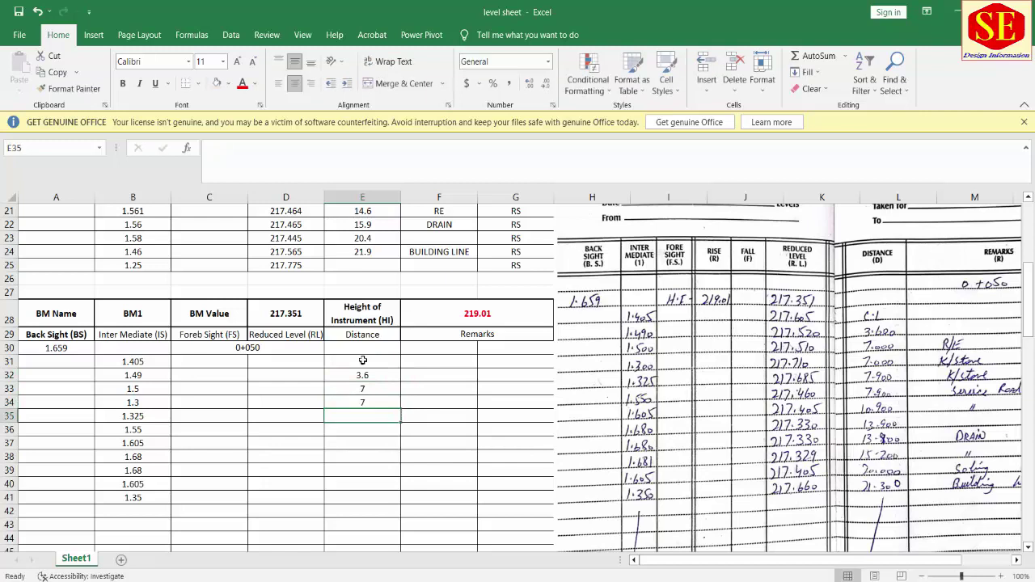
{"action": "type", "text": "7.9"}
{"action": "key", "text": "Return"}
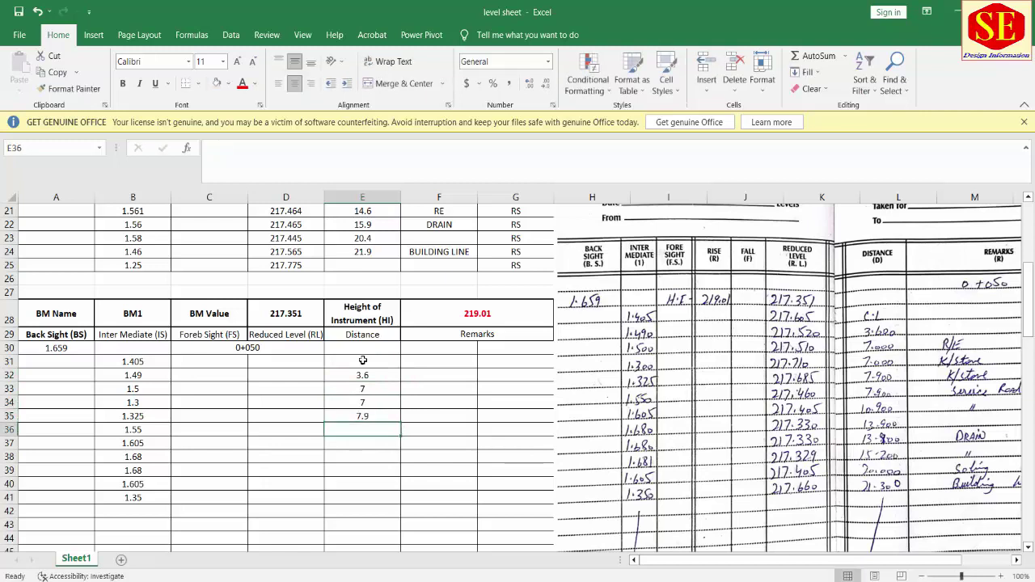
{"action": "type", "text": "7.9"}
{"action": "key", "text": "Return"}
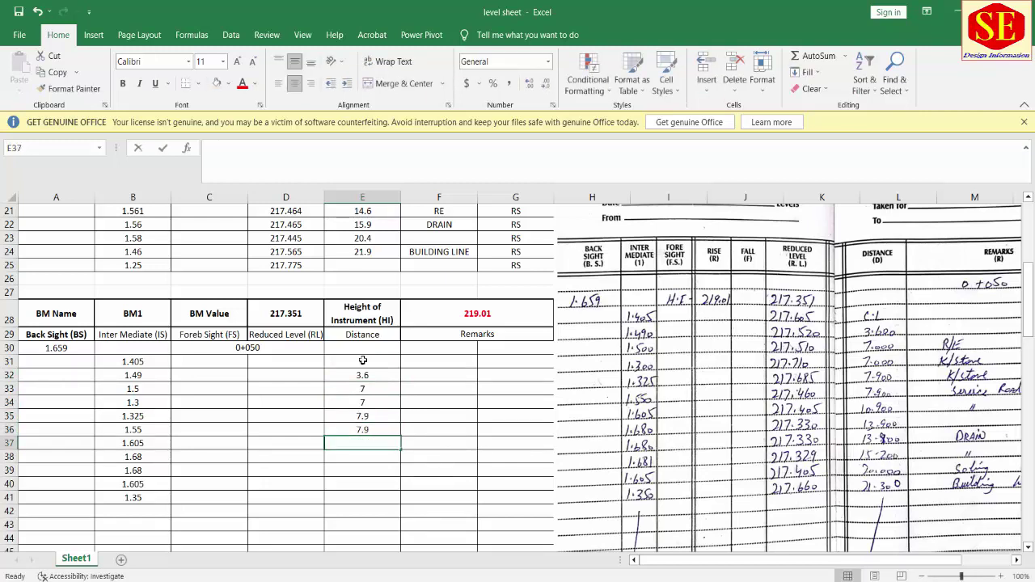
- Enter the remaining distances 10.9, 13.9, 15.2, 20 and 21.3
{"action": "type", "text": "10.9"}
{"action": "key", "text": "Return"}
{"action": "type", "text": "1"}
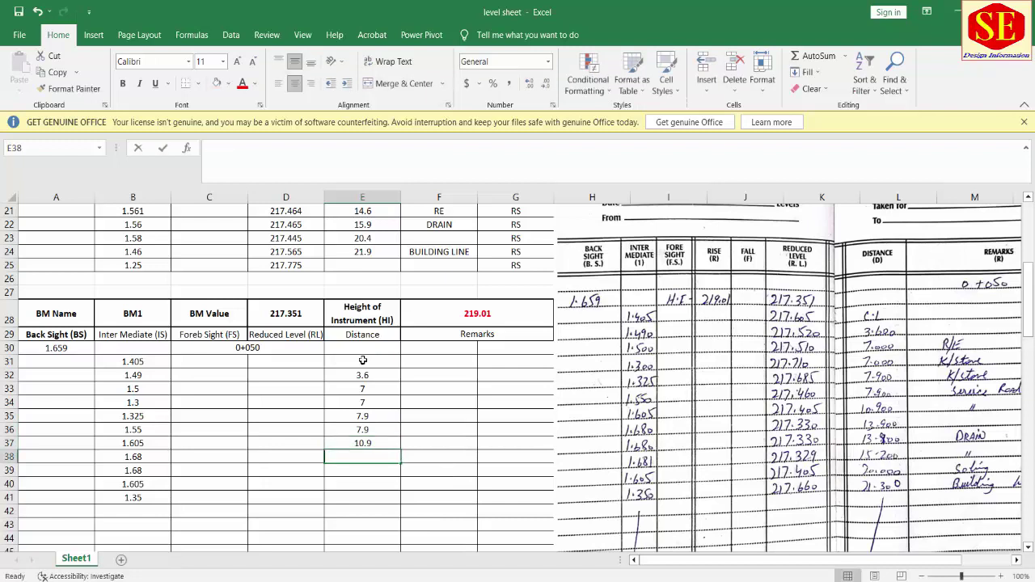
{"action": "type", "text": "3."}
{"action": "type", "text": "13"}
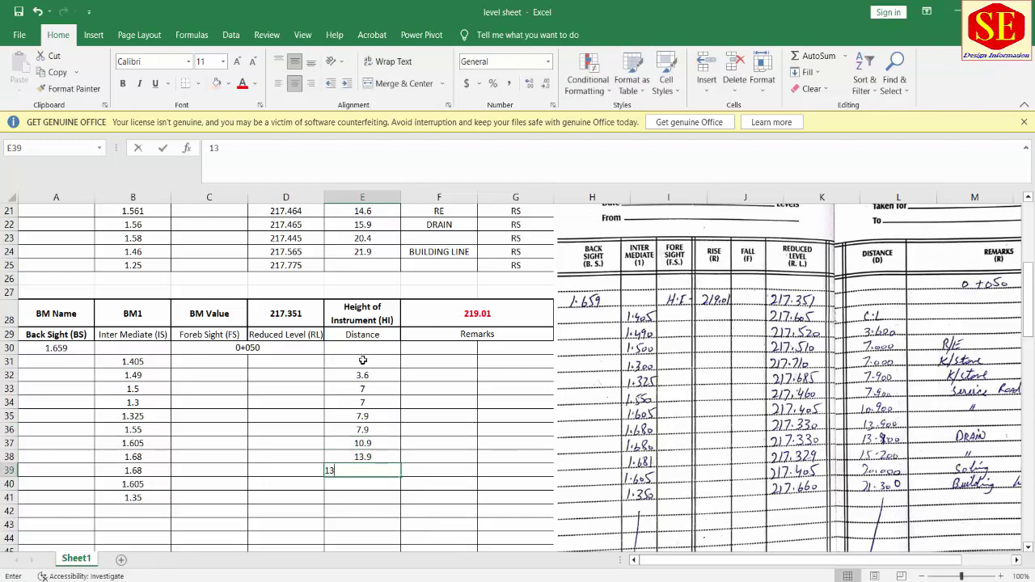
{"action": "type", "text": ".9"}
{"action": "key", "text": "Return"}
{"action": "type", "text": "15.2"}
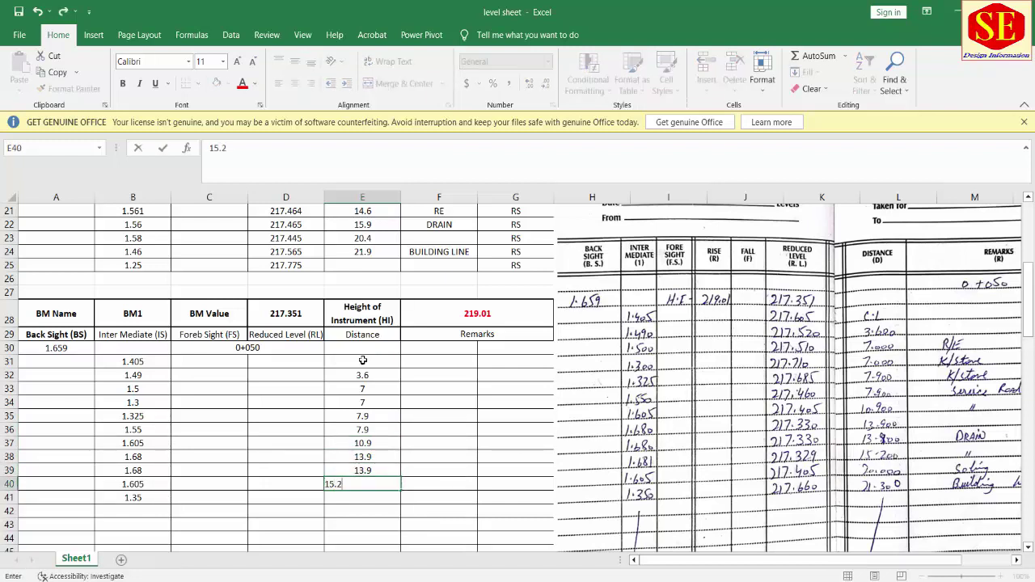
{"action": "key", "text": "Return"}
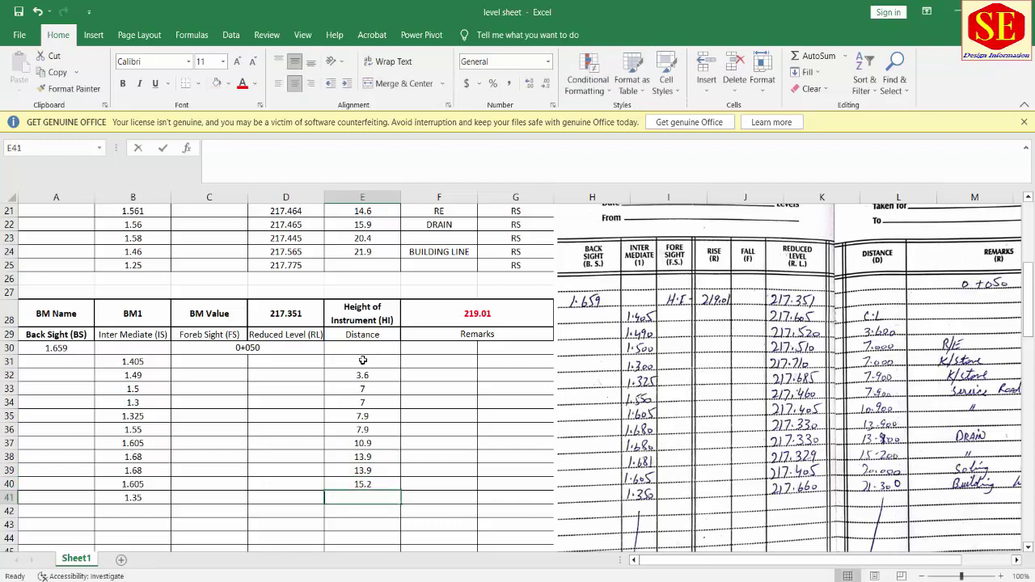
{"action": "type", "text": "20."}
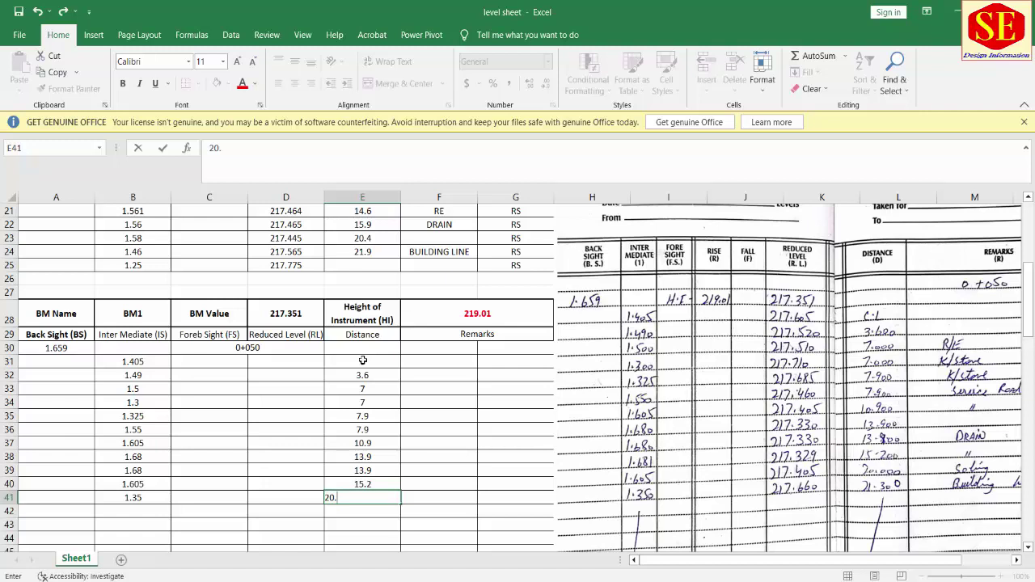
{"action": "key", "text": "Return"}
{"action": "type", "text": "21.30"}
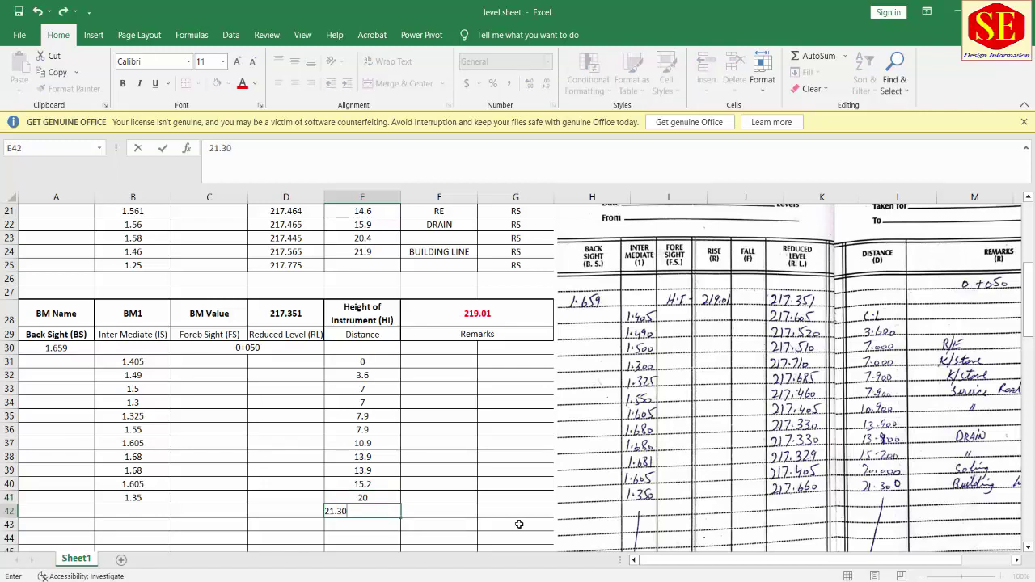
{"action": "key", "text": "Return"}
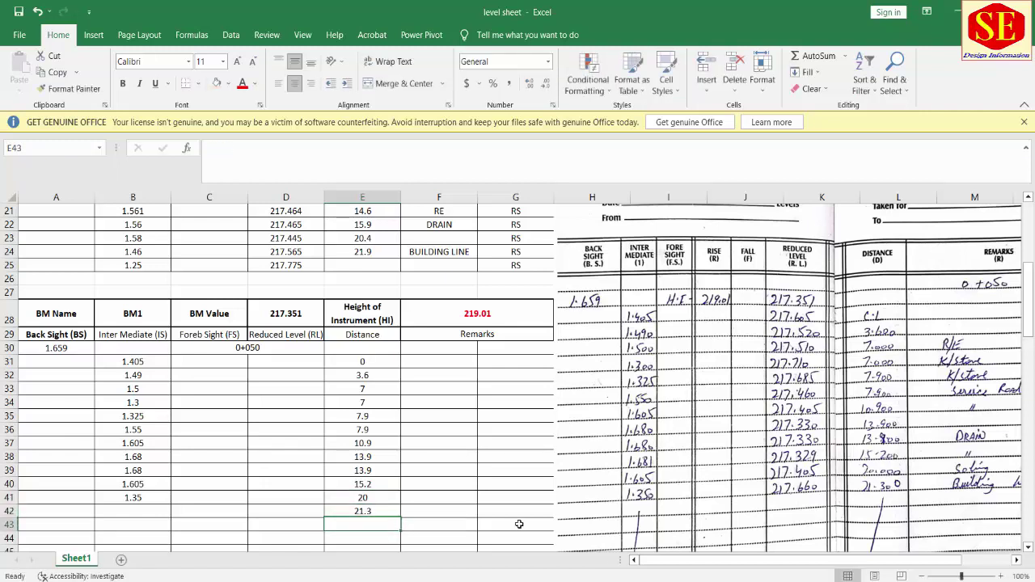
{"action": "left_click", "coordinate": [439, 364]}
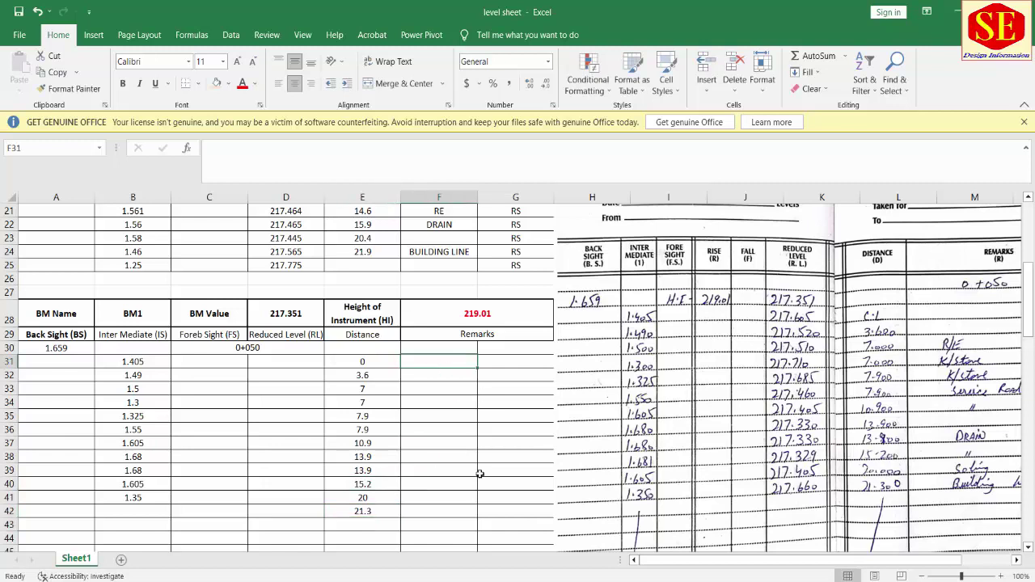
- Enter the remarks CL, RE, KSTOP and a second KSTOP down the 0+050 Remarks column
{"action": "type", "text": "CL"}
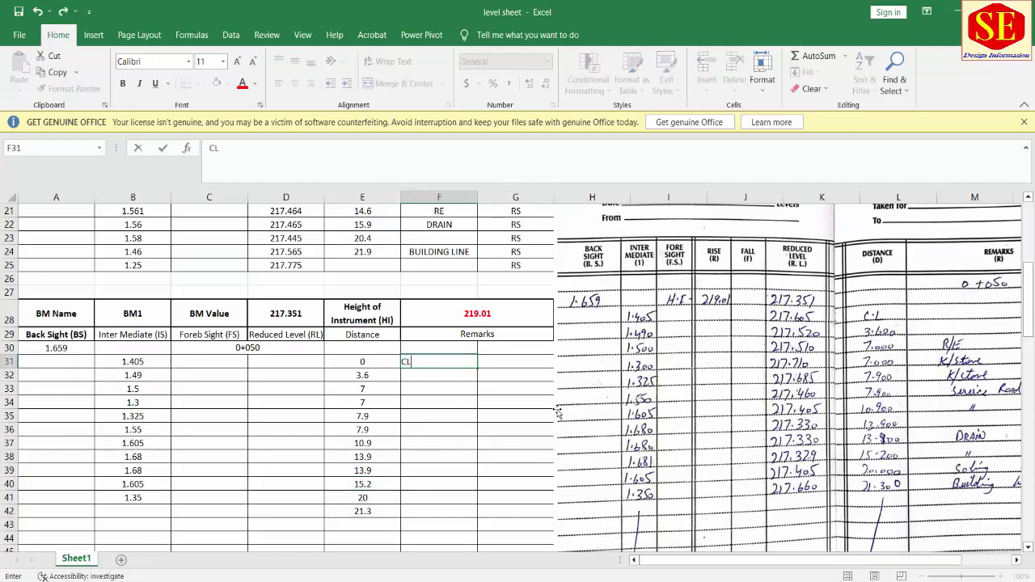
{"action": "key", "text": "Return"}
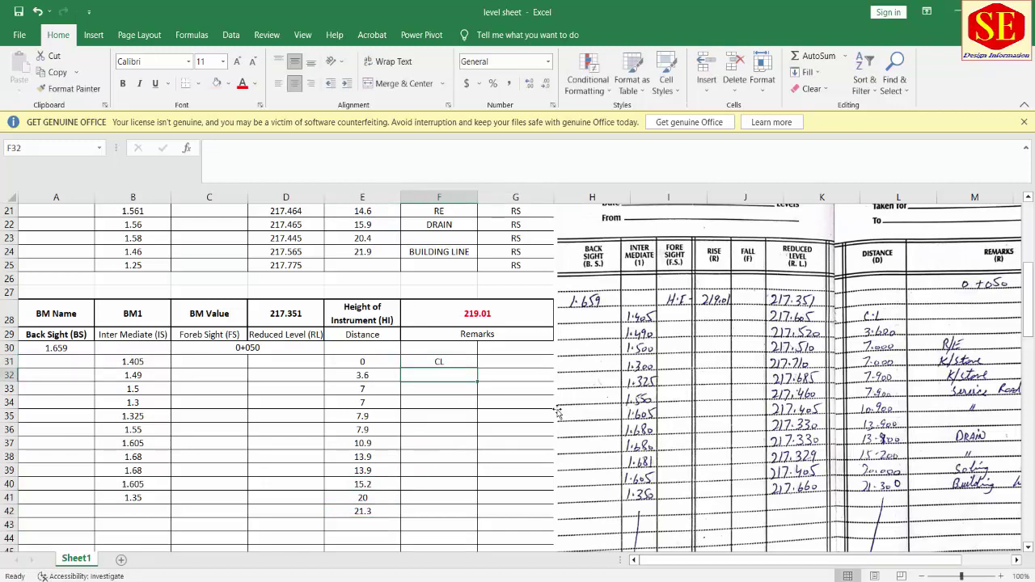
{"action": "key", "text": "Return"}
{"action": "type", "text": "RE"}
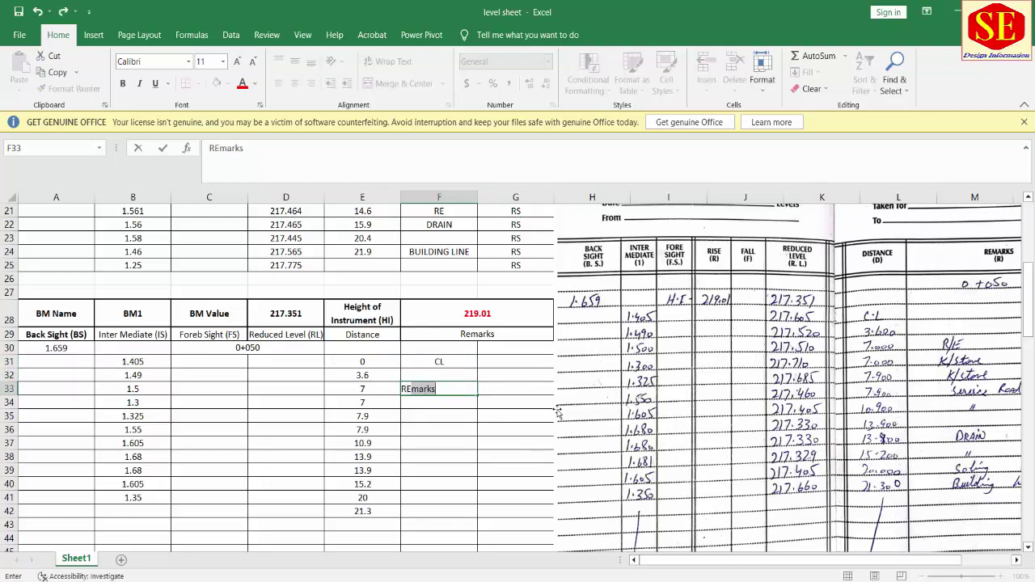
{"action": "key", "text": "BackSpace"}
{"action": "key", "text": "Return"}
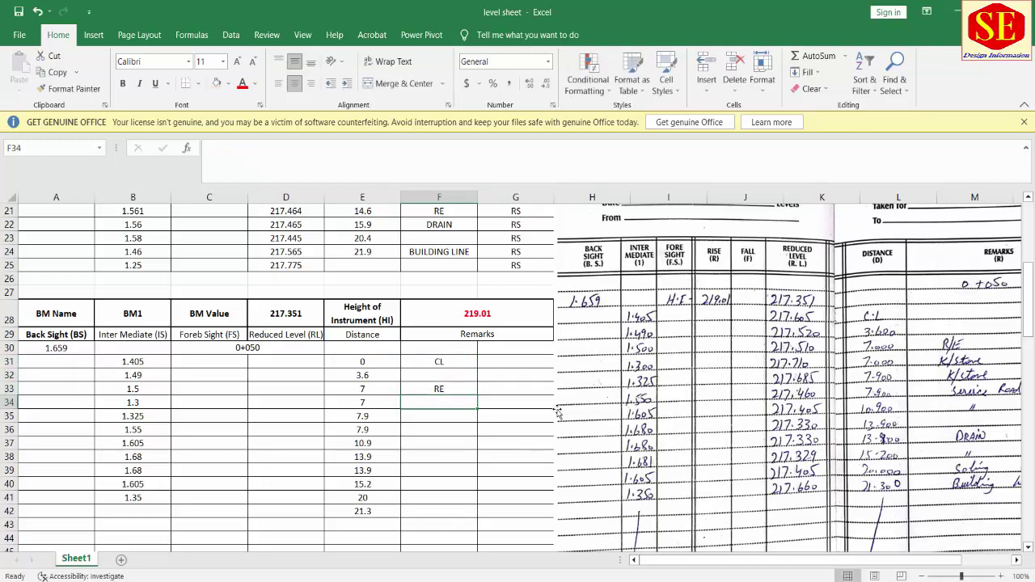
{"action": "type", "text": "K"}
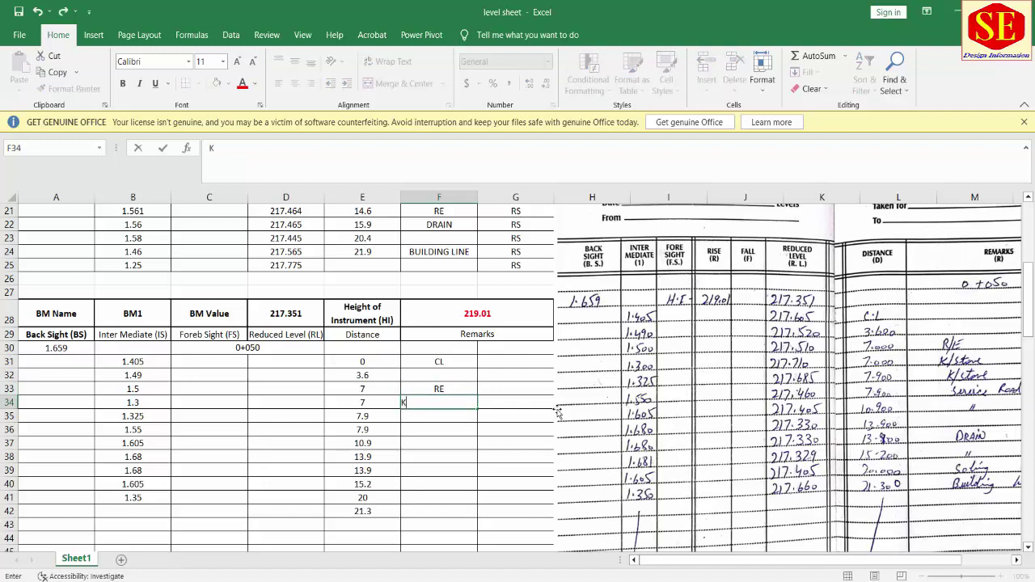
{"action": "type", "text": "STO"}
{"action": "type", "text": "S"}
{"action": "key", "text": "Return"}
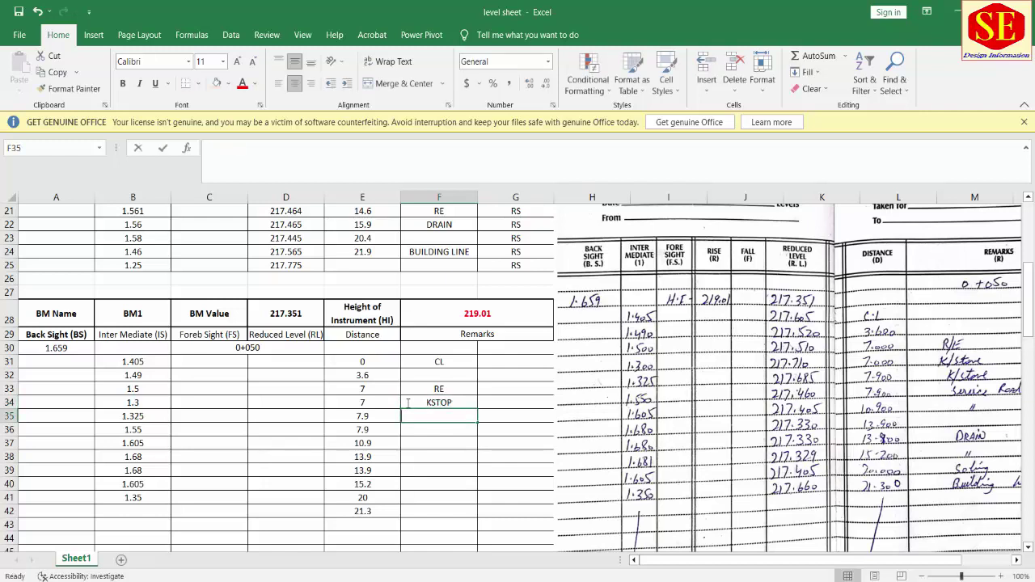
{"action": "type", "text": "KSTOP"}
{"action": "key", "text": "Return"}
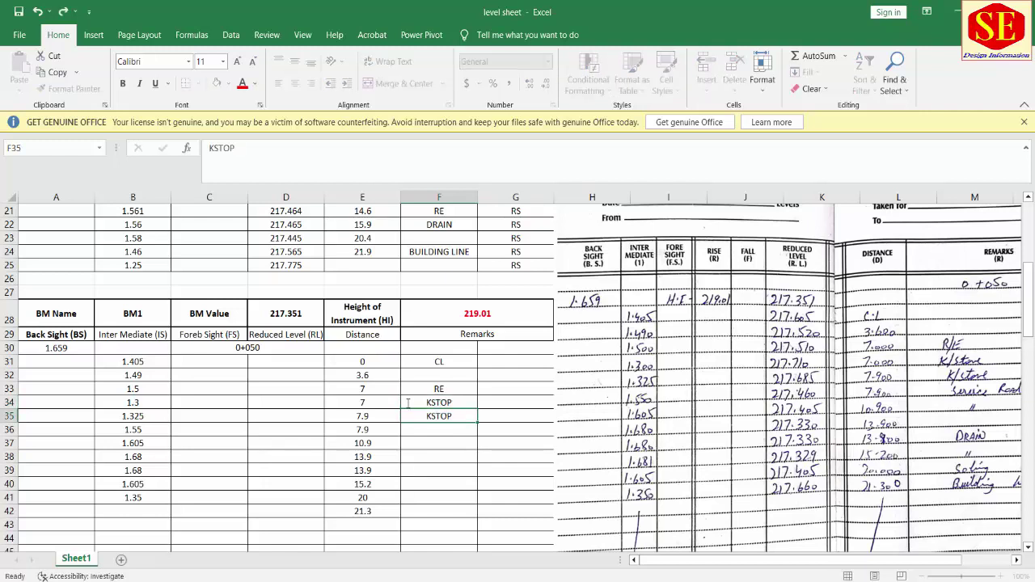
- Add SERVICE RD EDGE and DRAIN, each repeated into the row below with the fill handle
{"action": "type", "text": "SE"}
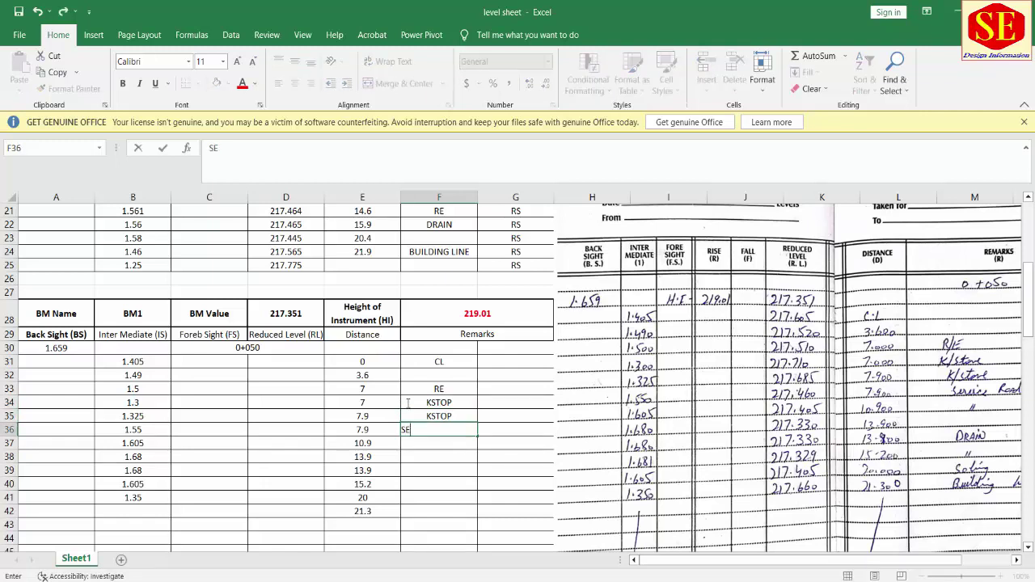
{"action": "type", "text": "RVICE "}
{"action": "type", "text": "RD E"}
{"action": "type", "text": "DGE"}
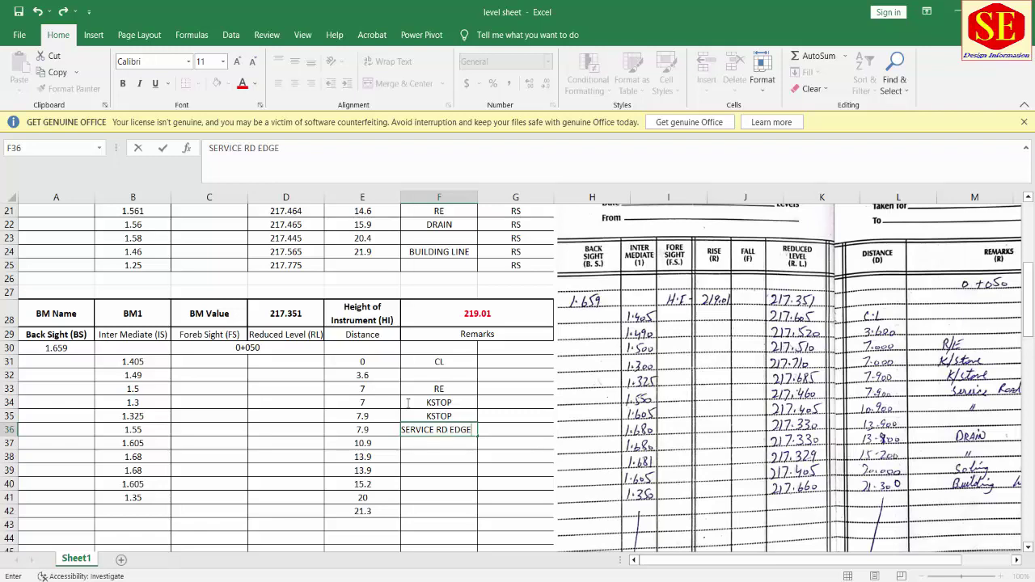
{"action": "left_click_drag", "start_coordinate": [859, 331], "coordinate": [821, 340]}
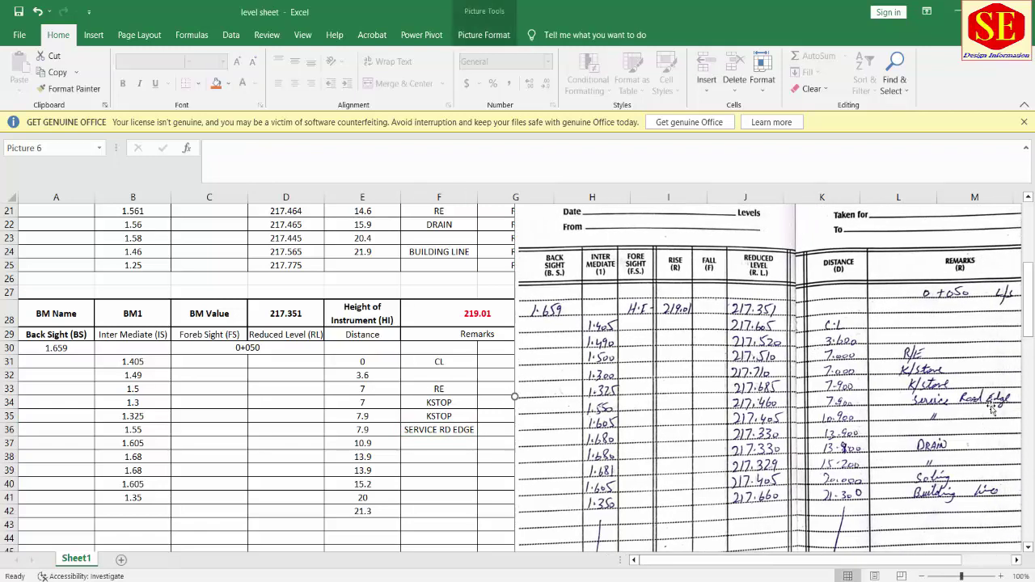
{"action": "left_click_drag", "start_coordinate": [930, 418], "coordinate": [959, 395]}
{"action": "left_click", "coordinate": [471, 437]}
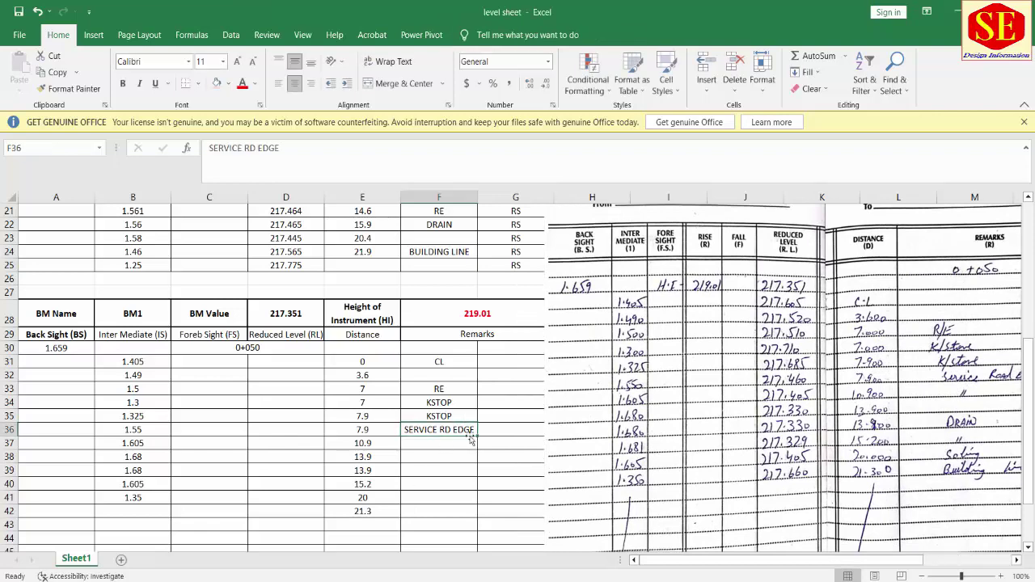
{"action": "left_click_drag", "start_coordinate": [472, 437], "coordinate": [460, 459]}
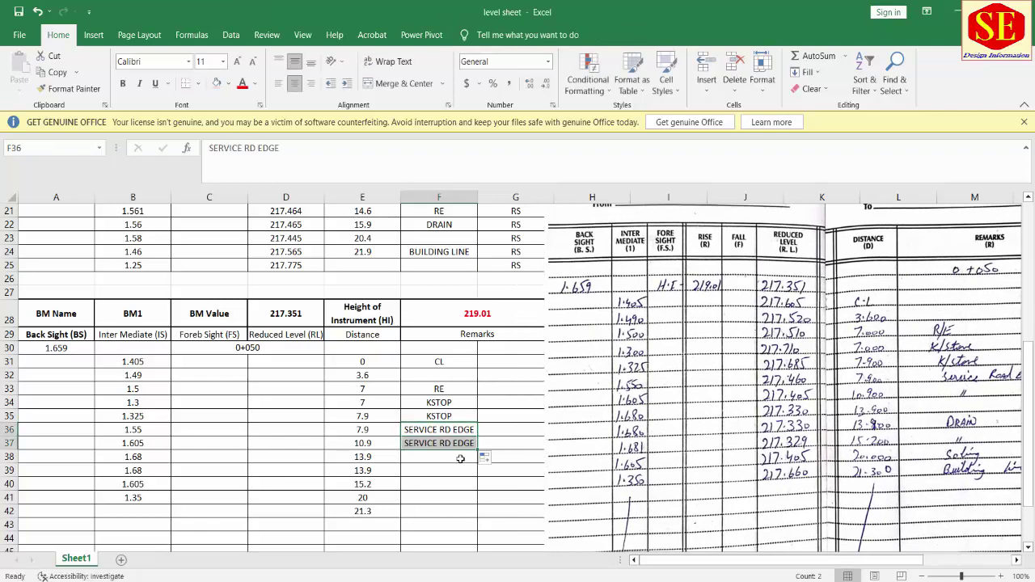
{"action": "left_click", "coordinate": [461, 459]}
{"action": "type", "text": "DRA"}
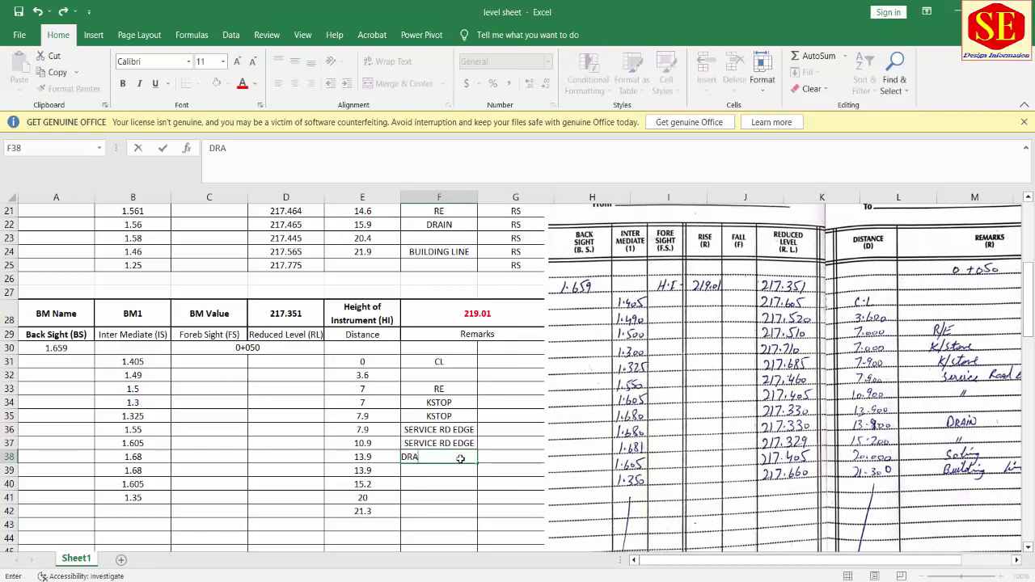
{"action": "type", "text": "IN"}
{"action": "left_click", "coordinate": [462, 461]}
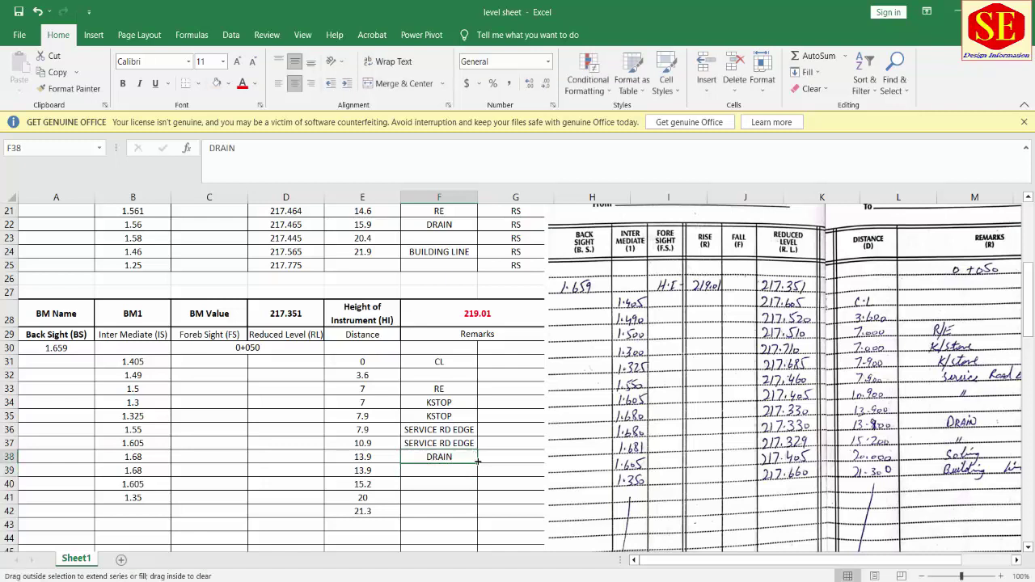
{"action": "left_click_drag", "start_coordinate": [478, 461], "coordinate": [477, 476]}
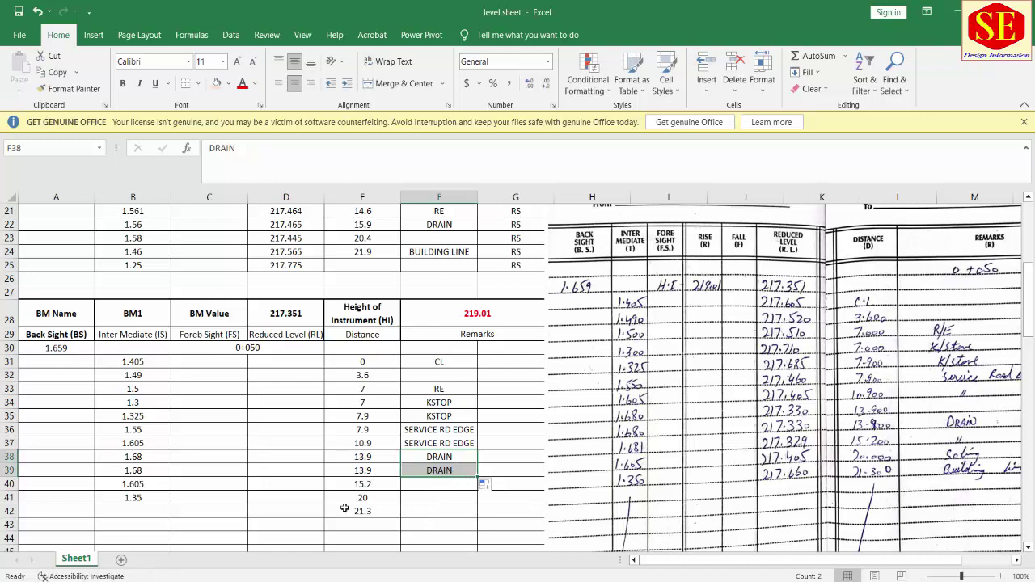
{"action": "left_click", "coordinate": [445, 512]}
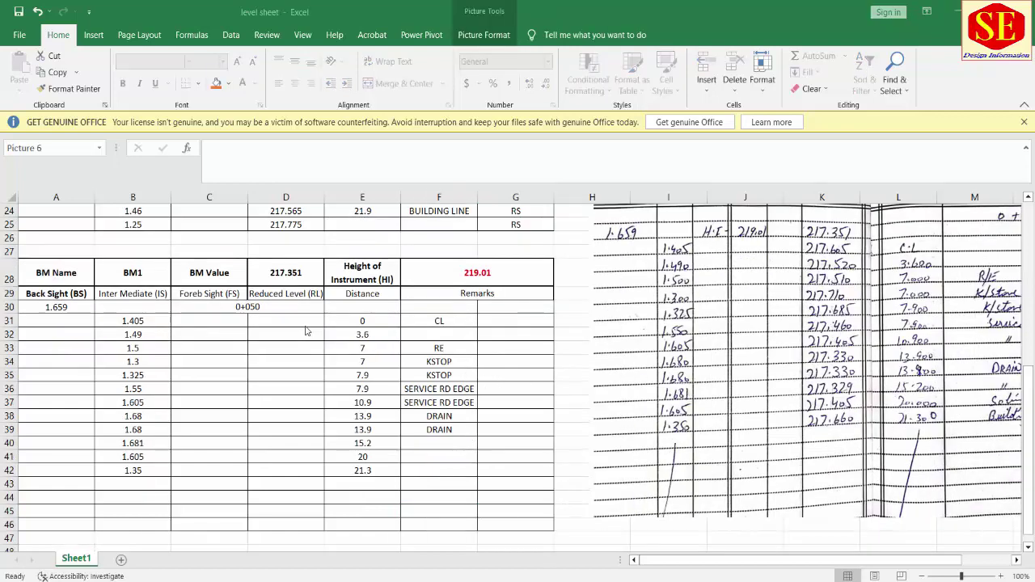
- Enter =$F$28-B31 in D31 to get the first reduced level, 217.605
{"action": "left_click", "coordinate": [298, 321]}
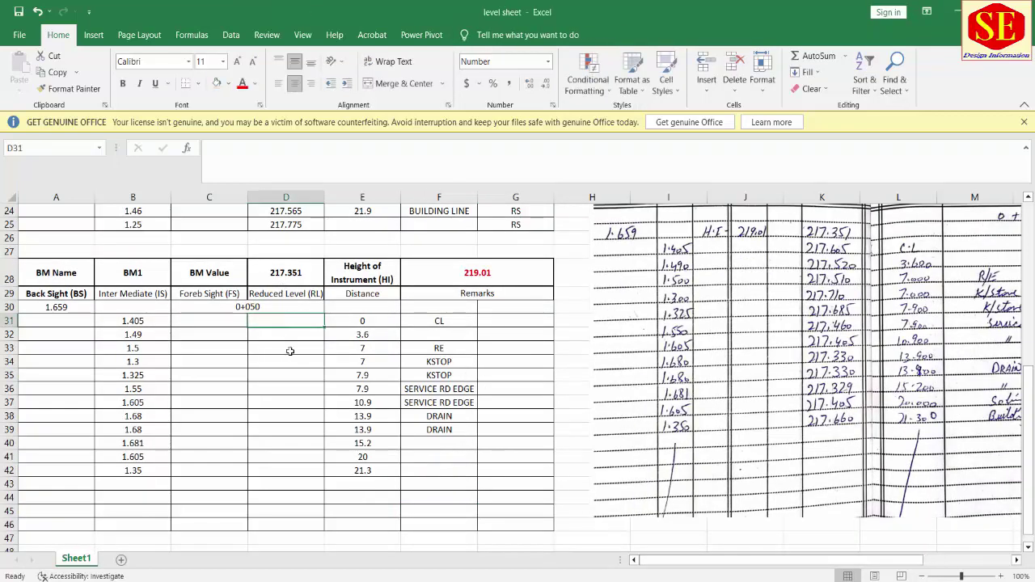
{"action": "left_click", "coordinate": [293, 294]}
{"action": "left_click", "coordinate": [293, 319]}
{"action": "type", "text": "="}
{"action": "left_click", "coordinate": [464, 276]}
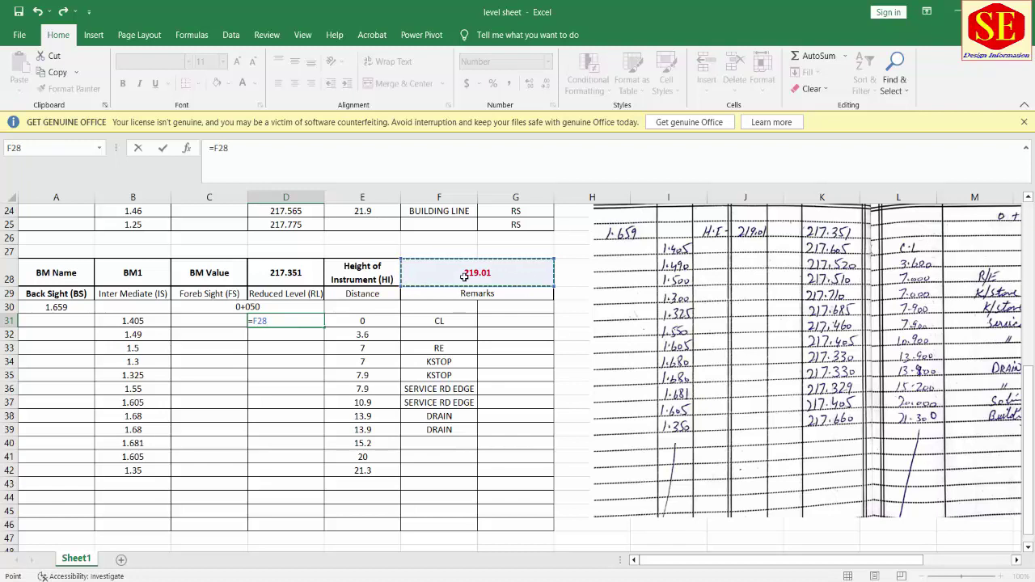
{"action": "key", "text": "F4"}
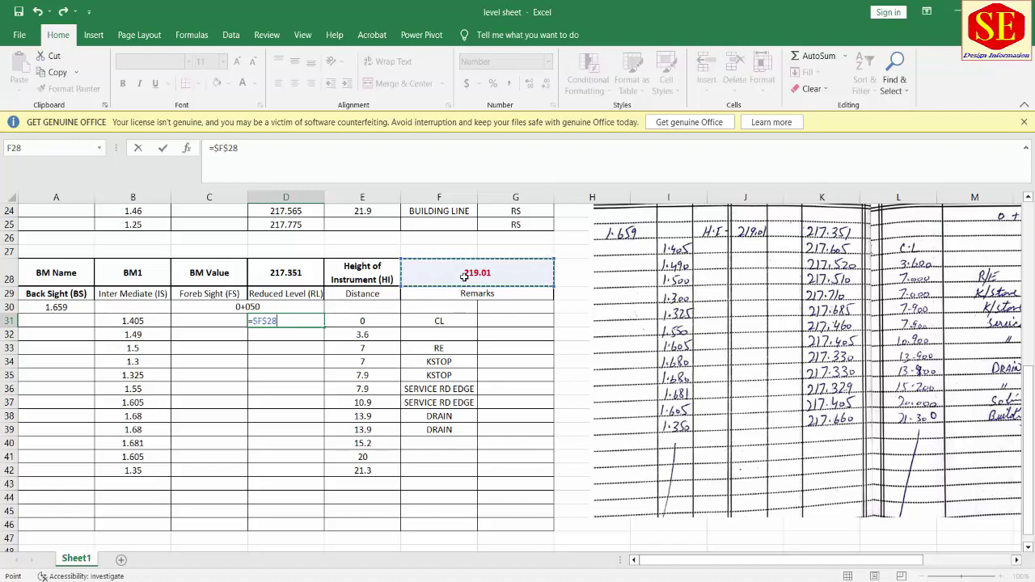
{"action": "type", "text": "-"}
{"action": "left_click", "coordinate": [123, 322]}
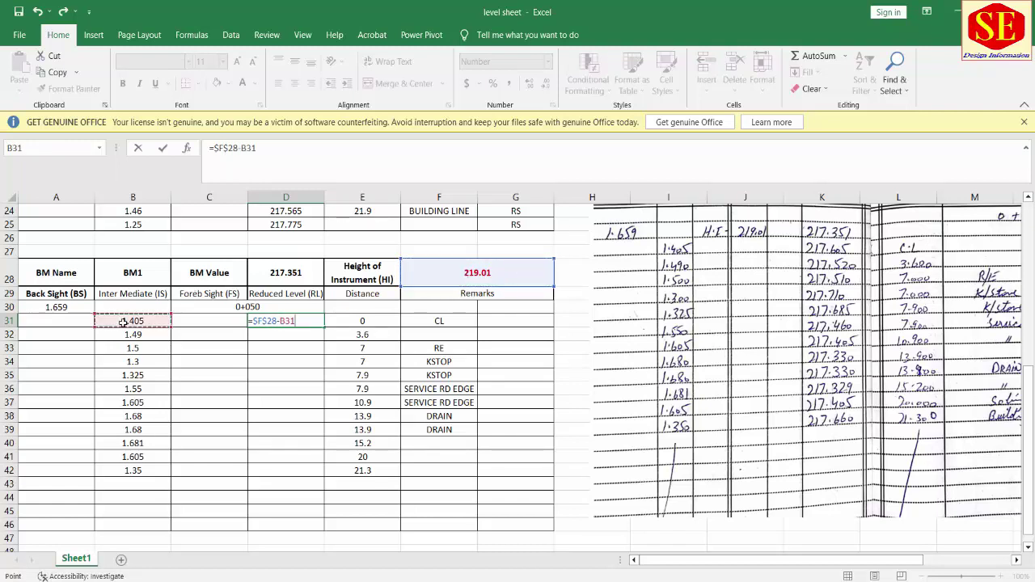
{"action": "key", "text": "Return"}
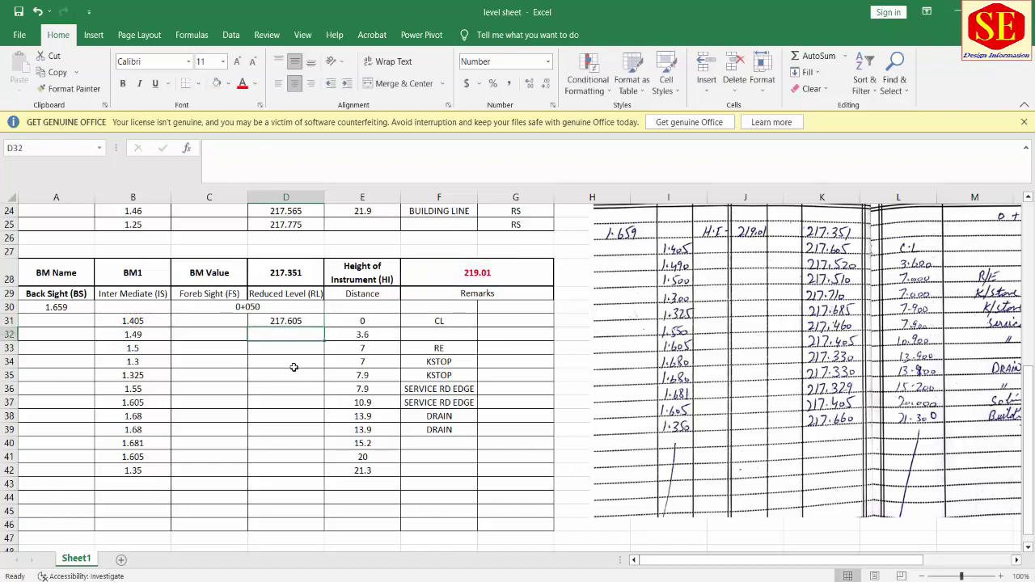
- Fill the reduced-level formula down to row 42, ending at 217.660
{"action": "left_click", "coordinate": [312, 328]}
{"action": "left_click_drag", "start_coordinate": [324, 328], "coordinate": [324, 478]}
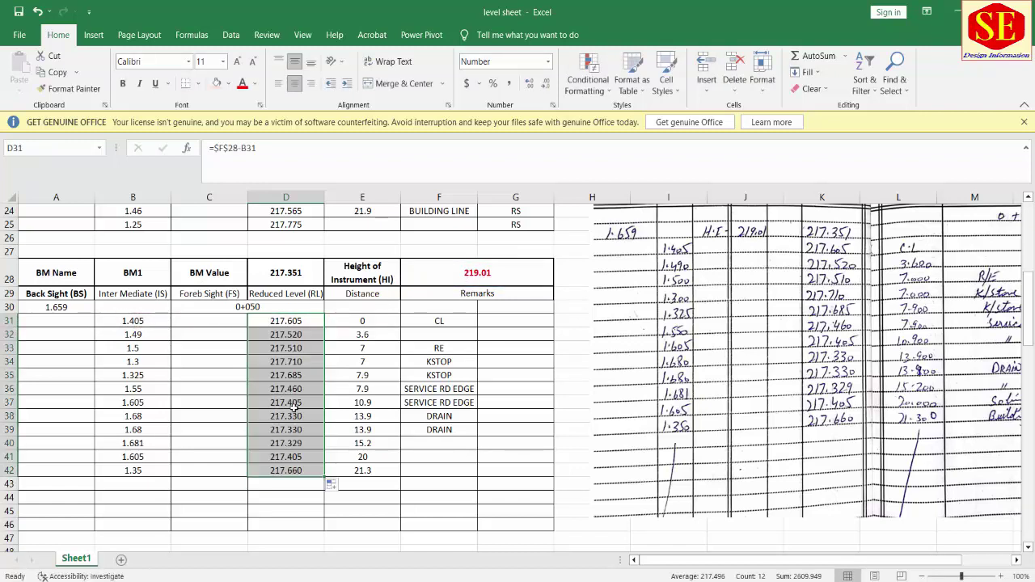
{"action": "scroll", "coordinate": [344, 383], "scroll_direction": "up", "scroll_amount": 1}
{"action": "scroll", "coordinate": [344, 383], "scroll_direction": "up", "scroll_amount": 3}
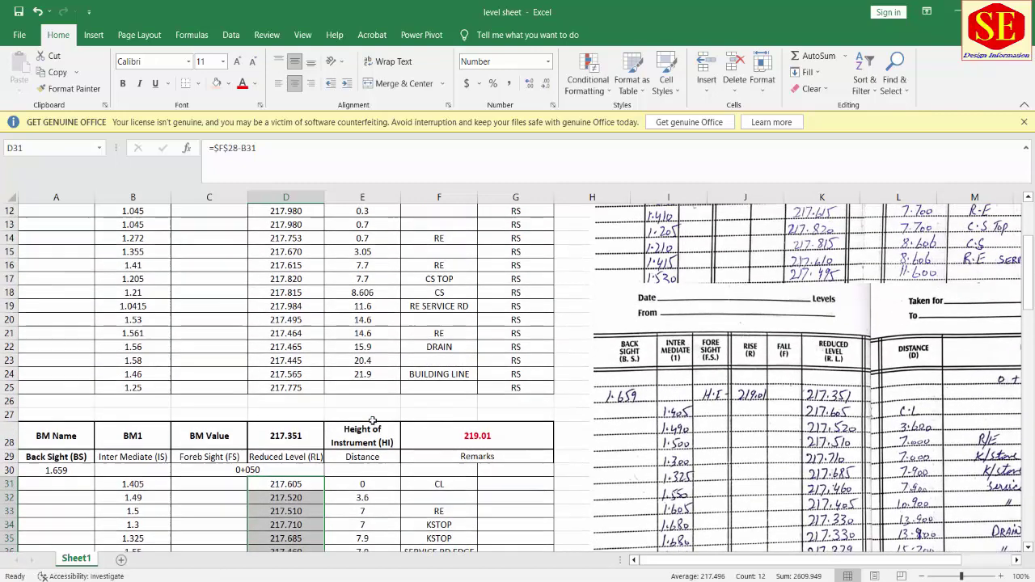
{"action": "scroll", "coordinate": [344, 323], "scroll_direction": "up", "scroll_amount": 2}
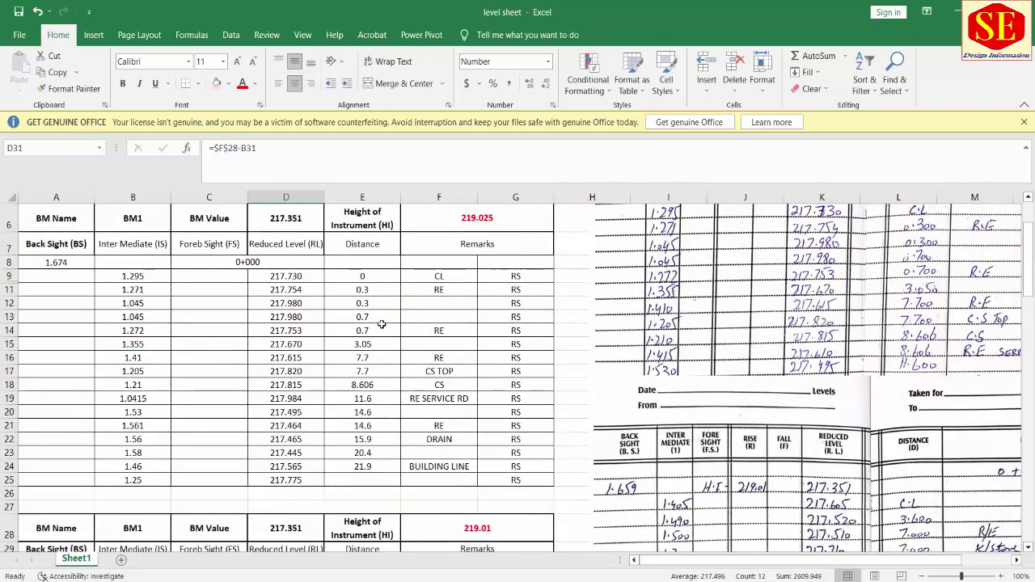
{"action": "scroll", "coordinate": [354, 326], "scroll_direction": "down", "scroll_amount": 3}
{"action": "scroll", "coordinate": [288, 356], "scroll_direction": "down", "scroll_amount": 3}
{"action": "mouse_move", "coordinate": [48, 273]}
{"action": "left_mouse_down"}
{"action": "mouse_move", "coordinate": [485, 468]}
{"action": "mouse_move", "coordinate": [497, 523]}
{"action": "left_mouse_up"}
- Copy the 0+050 level table A28:G46 and paste it starting at A48
{"action": "right_click", "coordinate": [496, 524]}
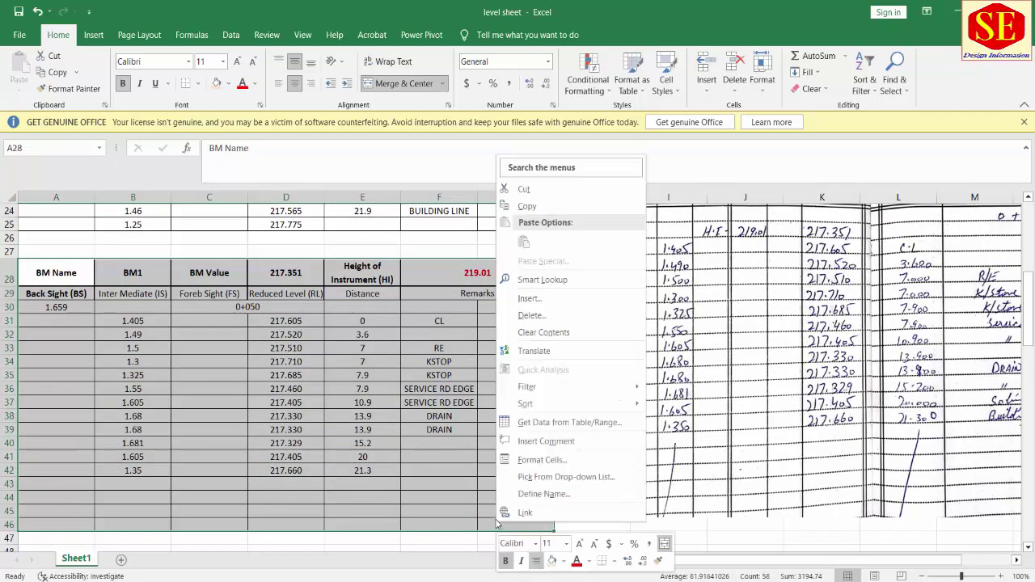
{"action": "left_click", "coordinate": [527, 207]}
{"action": "scroll", "coordinate": [129, 396], "scroll_direction": "down", "scroll_amount": 1}
{"action": "scroll", "coordinate": [130, 396], "scroll_direction": "down", "scroll_amount": 2}
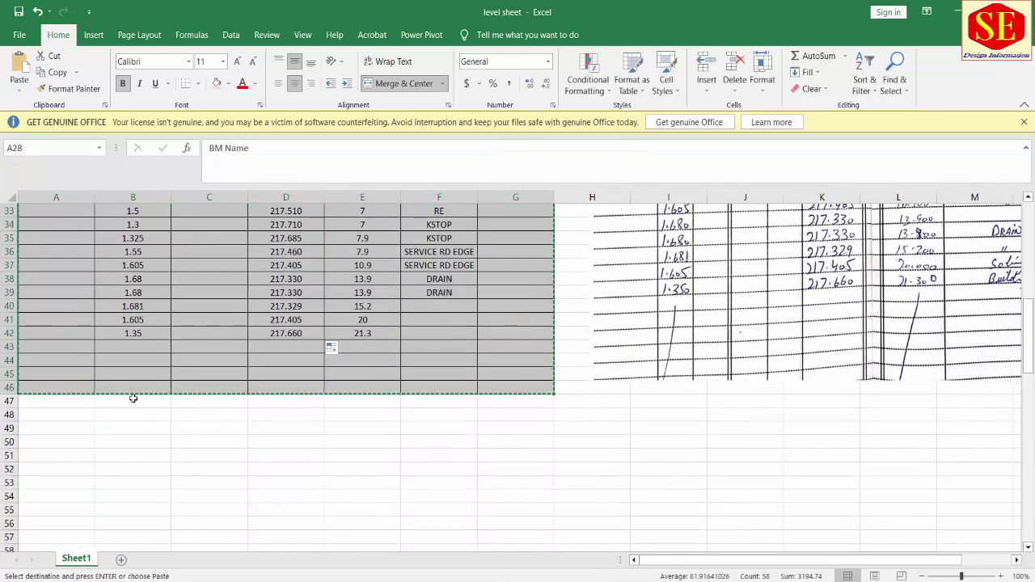
{"action": "right_click", "coordinate": [49, 417]}
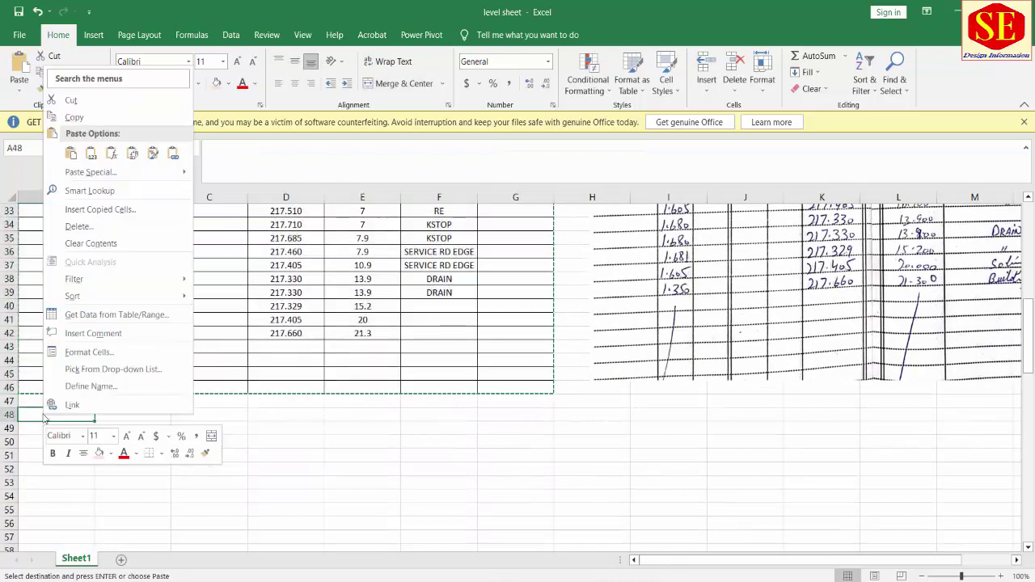
{"action": "left_click", "coordinate": [71, 154]}
- Clear the copied readings from rows 50–64 of the new table
{"action": "scroll", "coordinate": [270, 472], "scroll_direction": "down", "scroll_amount": 2}
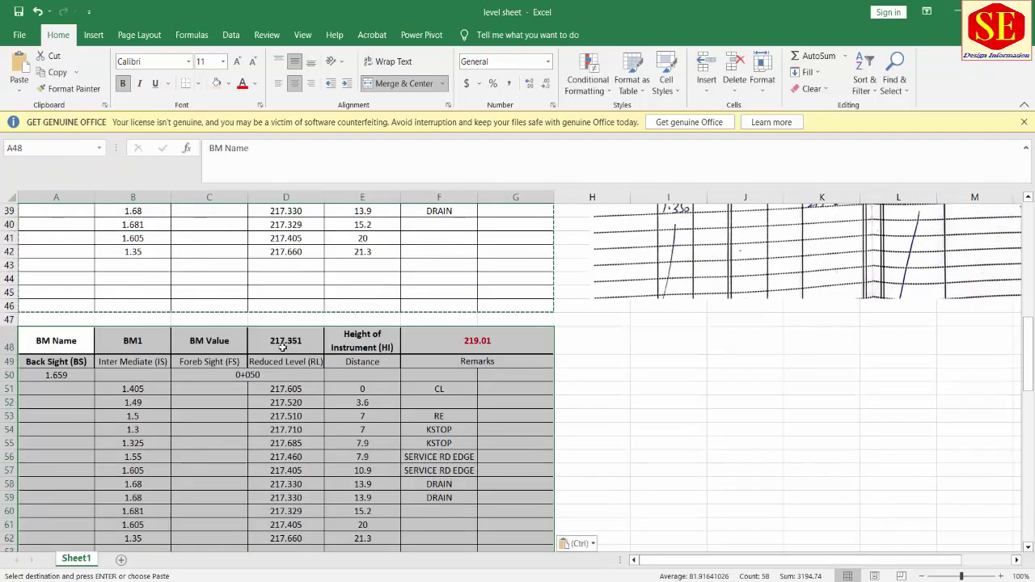
{"action": "scroll", "coordinate": [270, 389], "scroll_direction": "down", "scroll_amount": 2}
{"action": "left_click_drag", "start_coordinate": [49, 293], "coordinate": [506, 481]}
{"action": "key", "text": "Delete"}
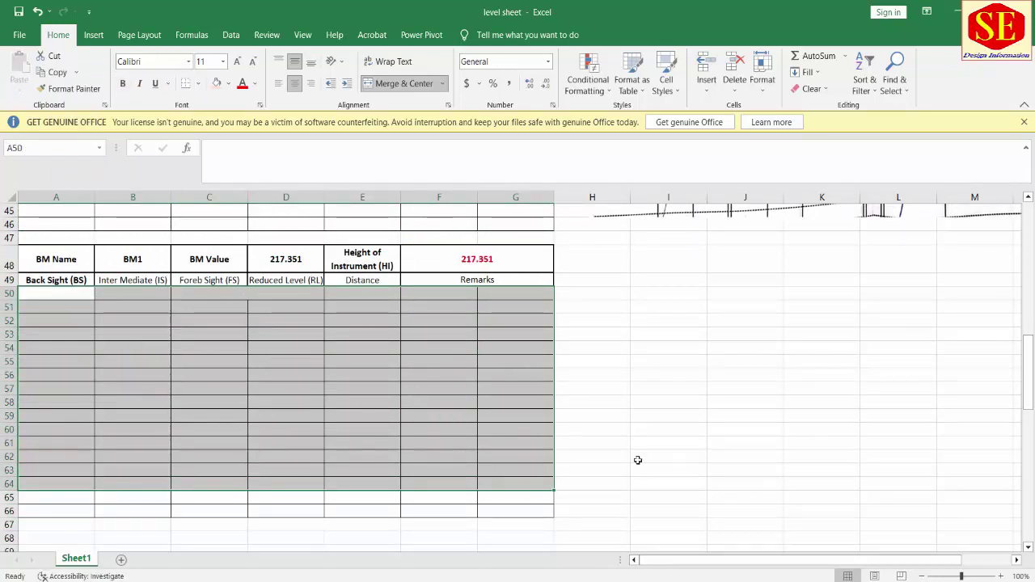
- Move the third field-book scan, starting with back sight 1.620, beside the row-48 table
{"action": "scroll", "coordinate": [674, 425], "scroll_direction": "down", "scroll_amount": 10}
{"action": "left_click", "coordinate": [674, 356]}
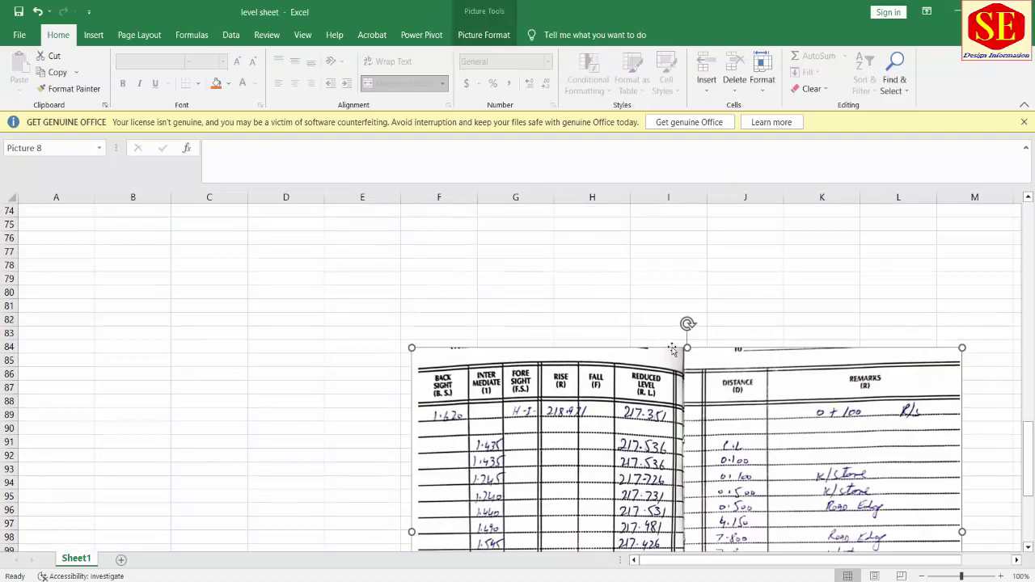
{"action": "left_click_drag", "start_coordinate": [672, 349], "coordinate": [705, 396]}
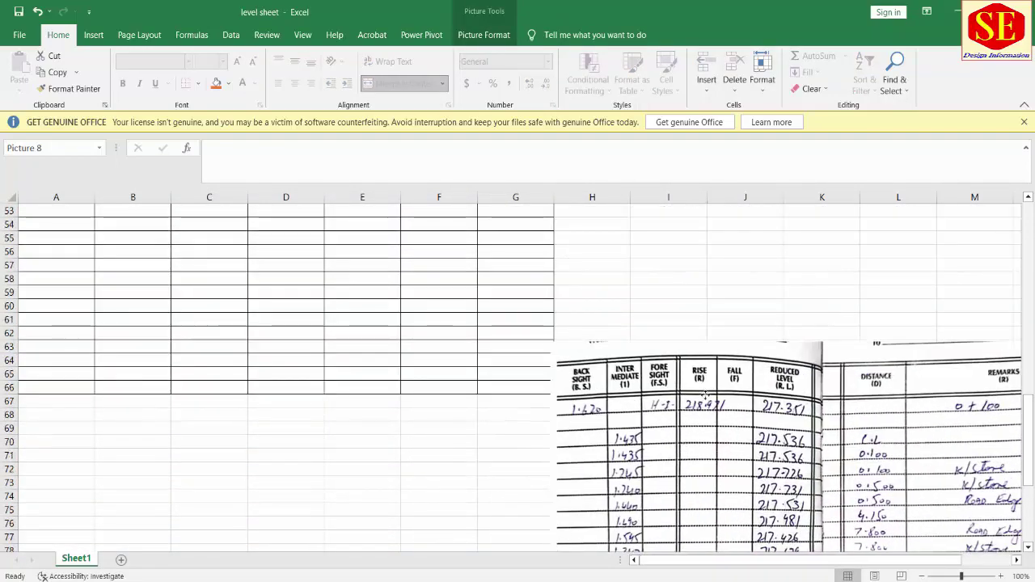
{"action": "left_click_drag", "start_coordinate": [705, 396], "coordinate": [723, 403]}
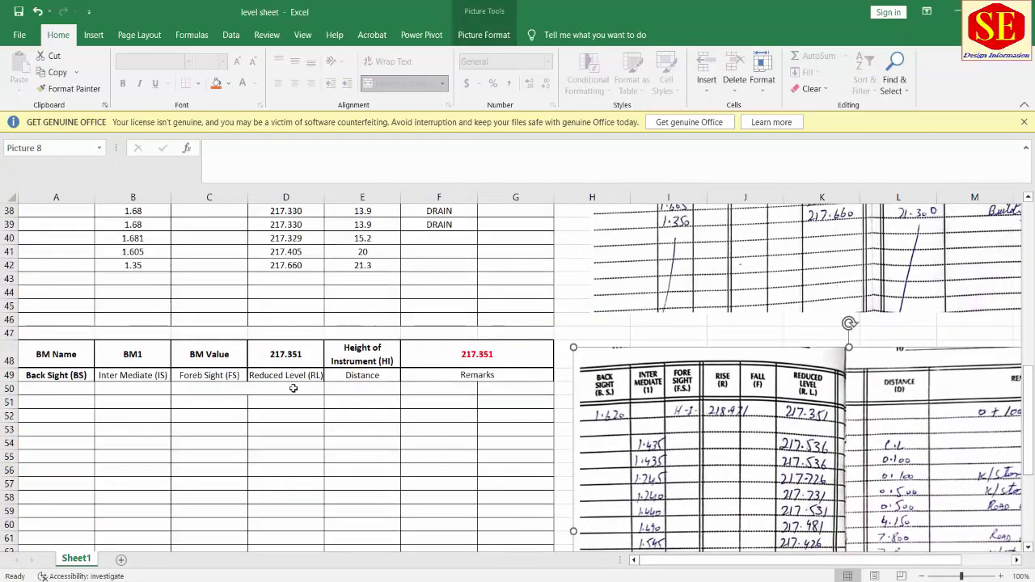
- Scroll up through the earlier level-book pages to review them, then back down
{"action": "scroll", "coordinate": [404, 429], "scroll_direction": "up", "scroll_amount": 2}
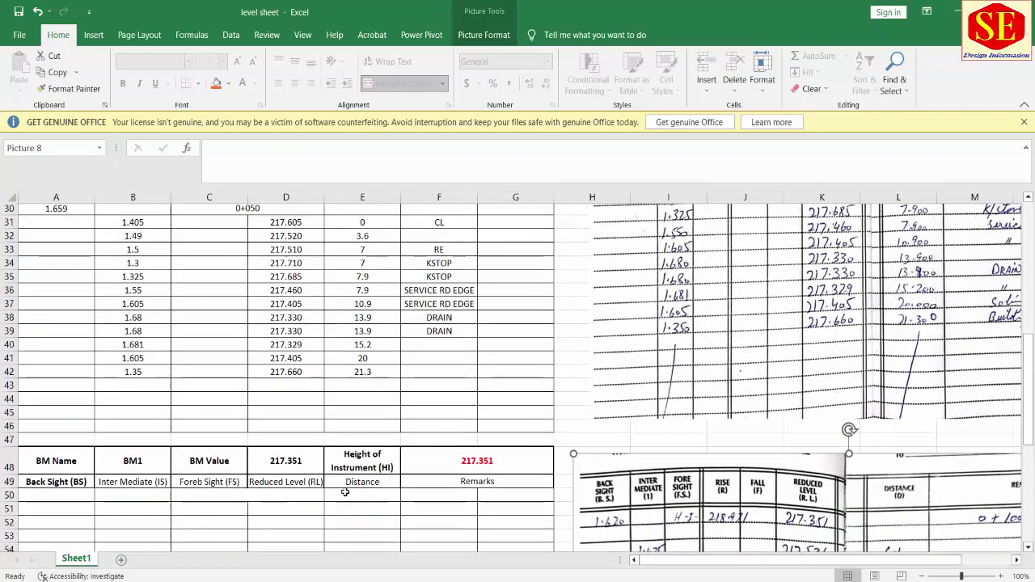
{"action": "scroll", "coordinate": [467, 374], "scroll_direction": "up", "scroll_amount": 2}
{"action": "scroll", "coordinate": [373, 412], "scroll_direction": "up", "scroll_amount": 5}
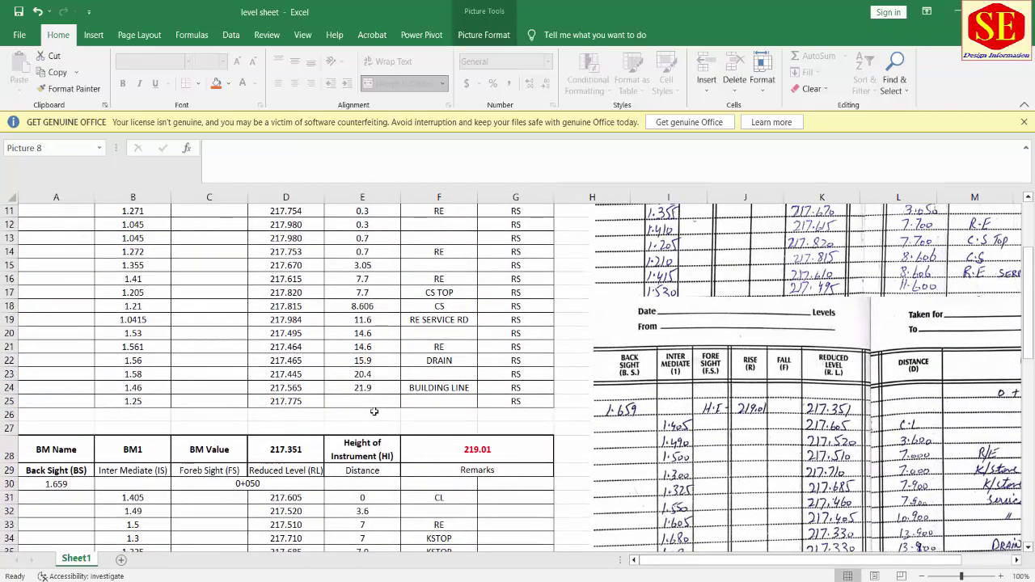
{"action": "scroll", "coordinate": [374, 412], "scroll_direction": "up", "scroll_amount": 2}
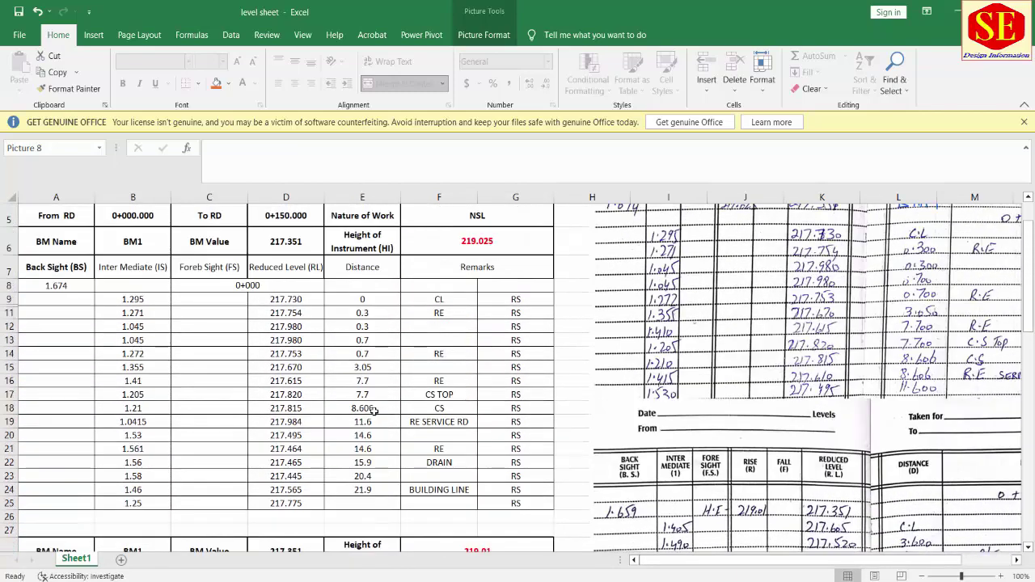
{"action": "scroll", "coordinate": [373, 411], "scroll_direction": "up", "scroll_amount": 2}
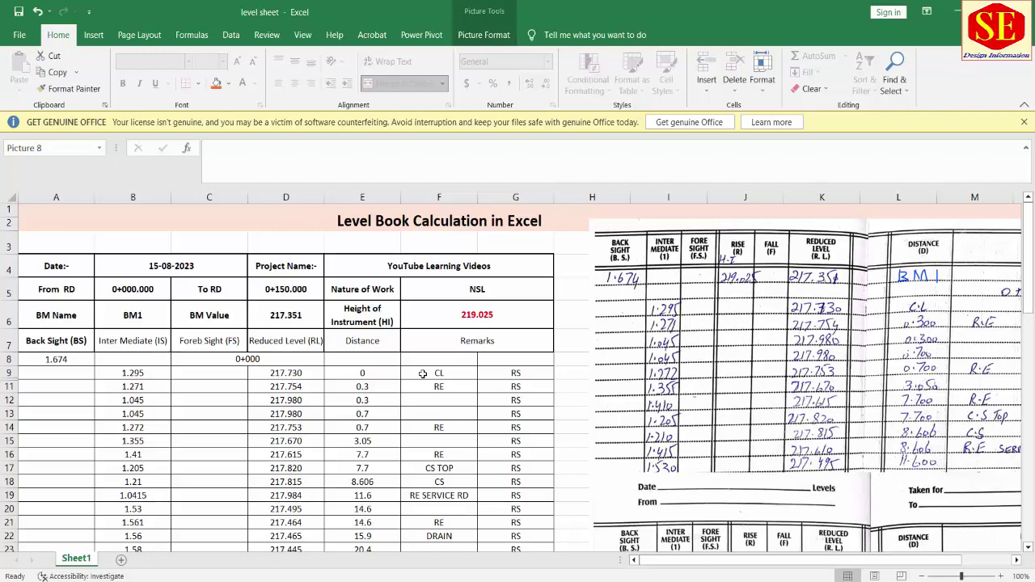
{"action": "scroll", "coordinate": [422, 372], "scroll_direction": "down", "scroll_amount": 1}
{"action": "scroll", "coordinate": [422, 372], "scroll_direction": "down", "scroll_amount": 1}
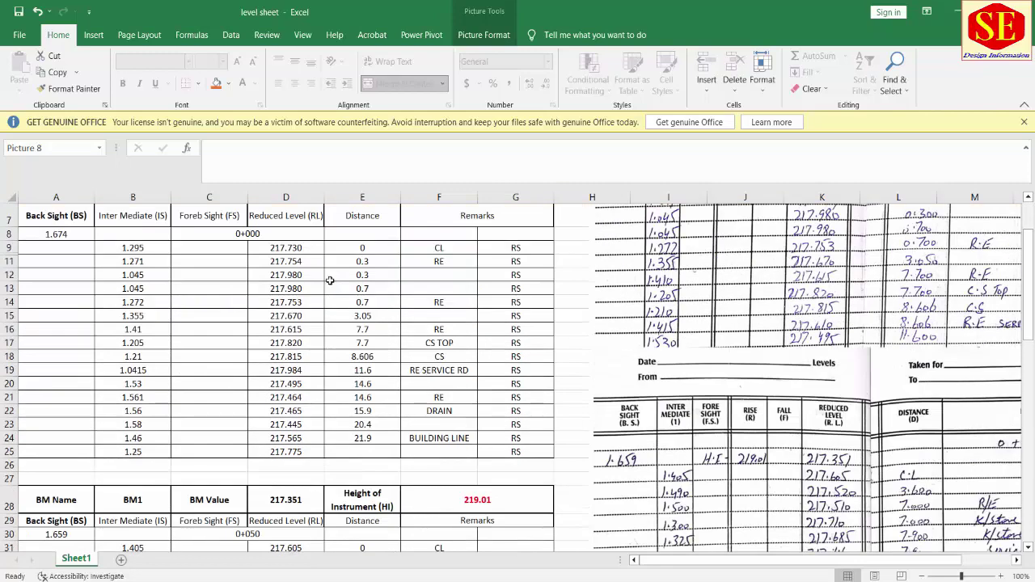
{"action": "scroll", "coordinate": [273, 262], "scroll_direction": "up", "scroll_amount": 2}
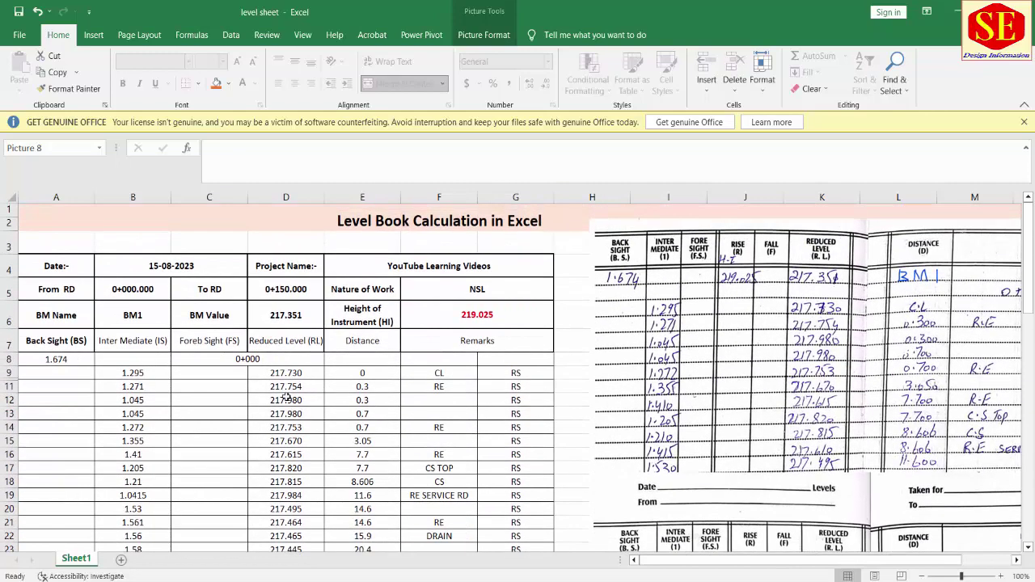
{"action": "scroll", "coordinate": [273, 385], "scroll_direction": "down", "scroll_amount": 4}
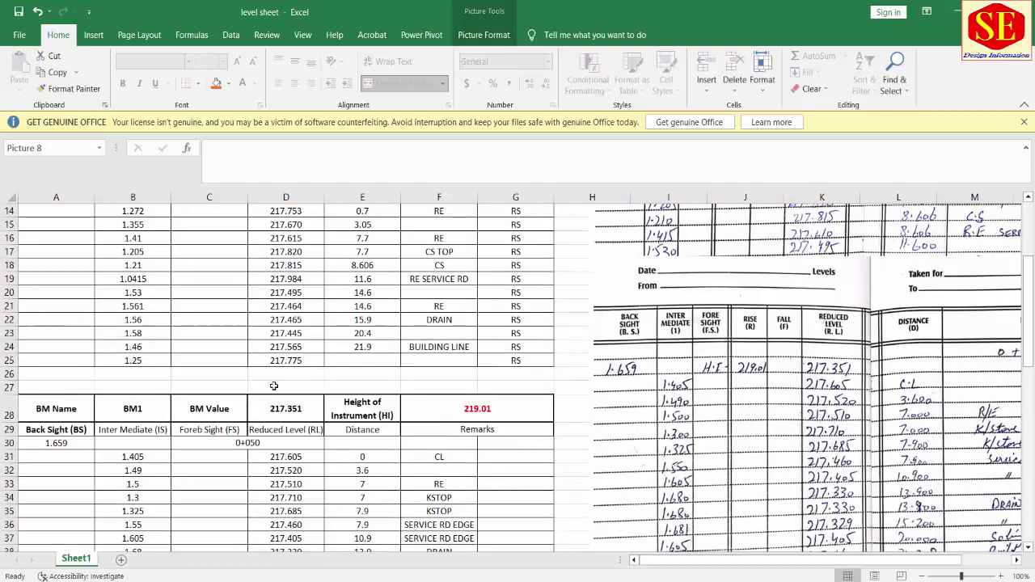
{"action": "scroll", "coordinate": [273, 386], "scroll_direction": "down", "scroll_amount": 4}
{"action": "scroll", "coordinate": [273, 386], "scroll_direction": "down", "scroll_amount": 2}
{"action": "scroll", "coordinate": [273, 386], "scroll_direction": "down", "scroll_amount": 1}
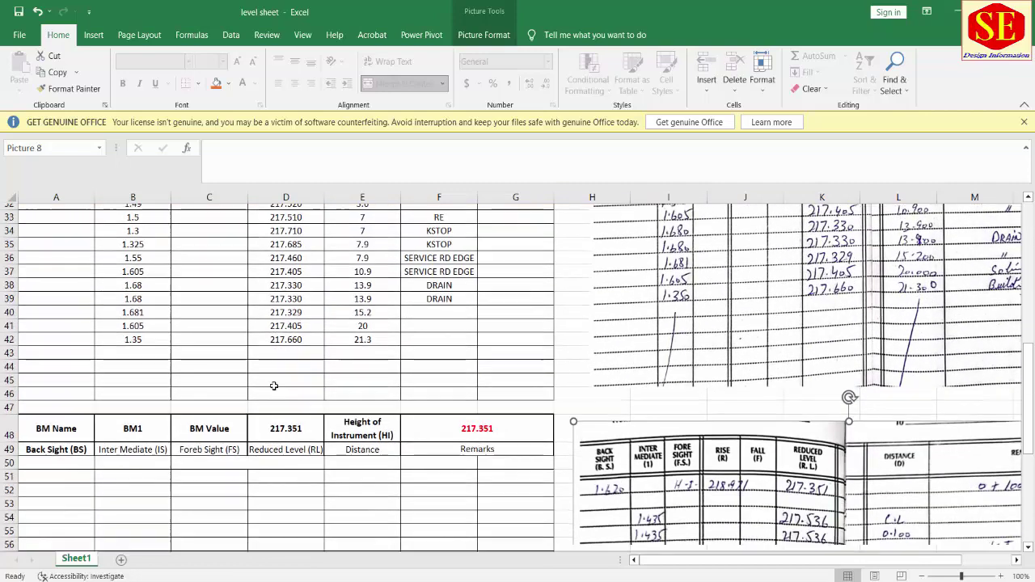
{"action": "scroll", "coordinate": [273, 386], "scroll_direction": "down", "scroll_amount": 1}
{"action": "scroll", "coordinate": [273, 385], "scroll_direction": "down", "scroll_amount": 1}
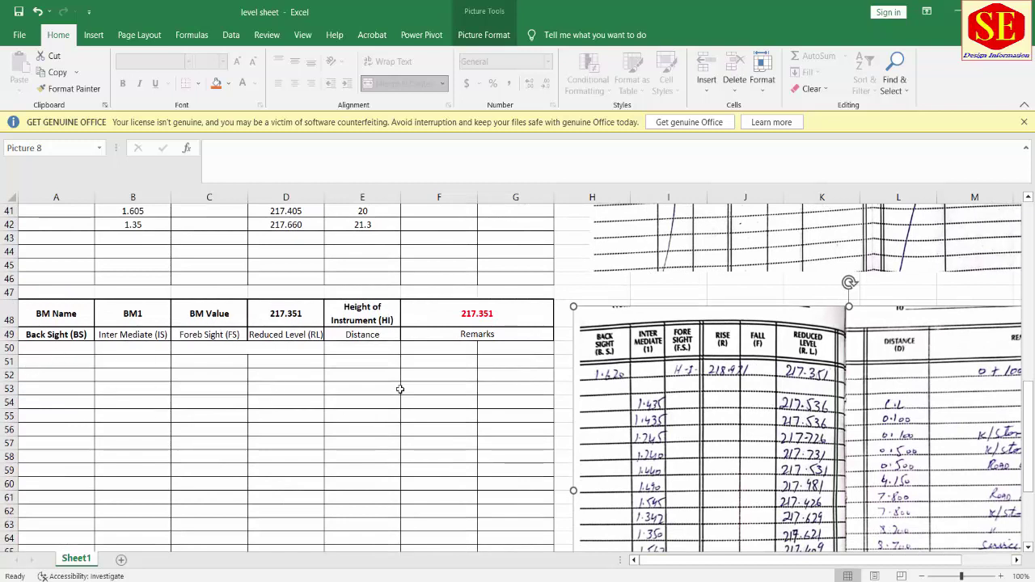
- Check the HI formula =D48+A50 in F48, then select C50:D50 for the chainage
{"action": "left_click", "coordinate": [465, 309]}
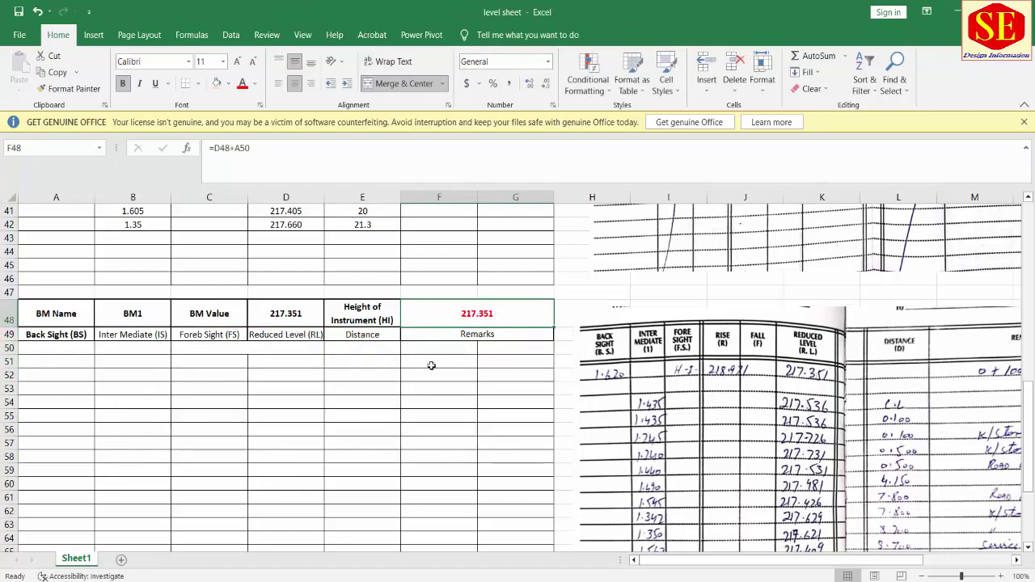
{"action": "left_click", "coordinate": [119, 350]}
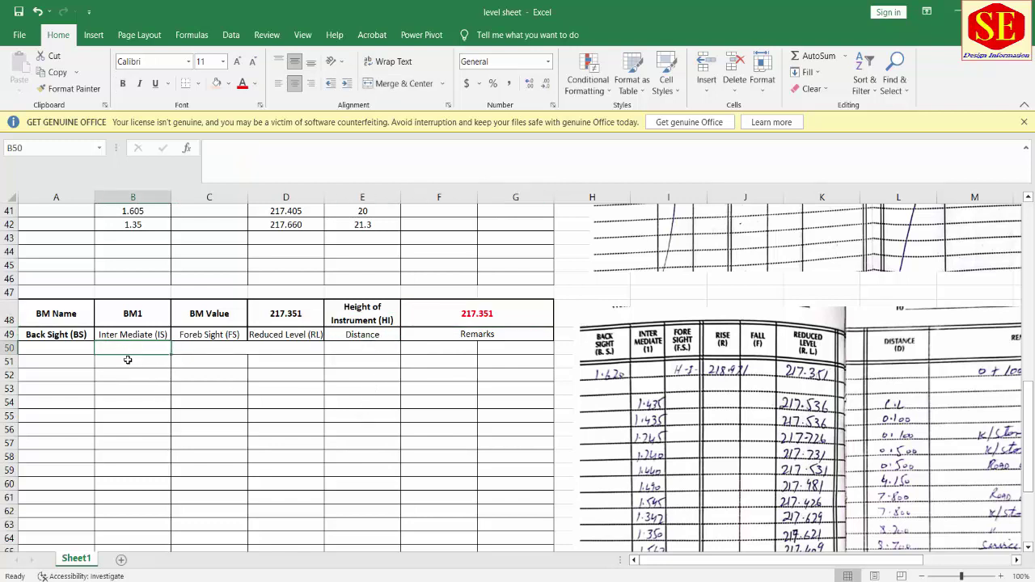
{"action": "left_click", "coordinate": [123, 364]}
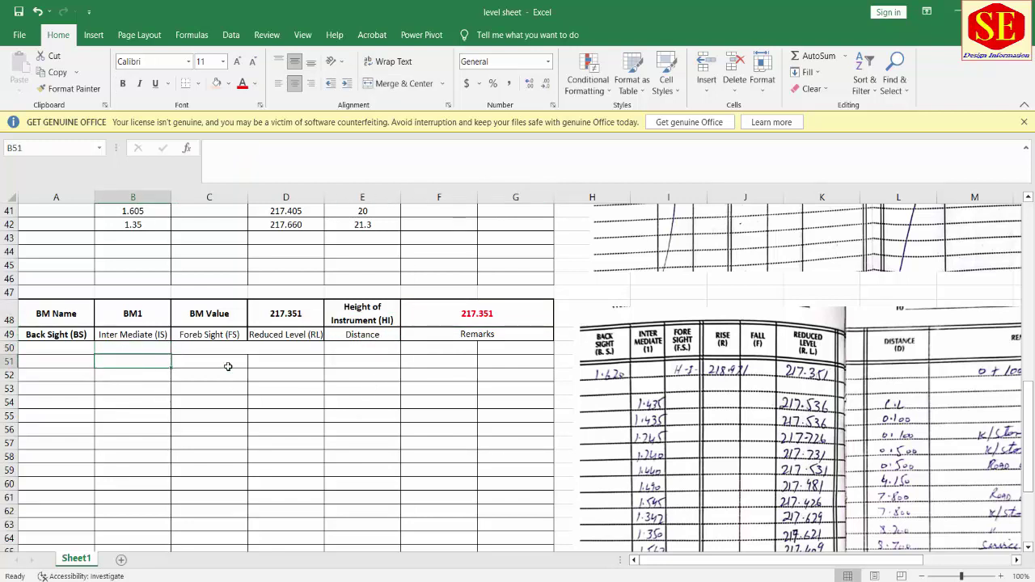
{"action": "left_click", "coordinate": [208, 415]}
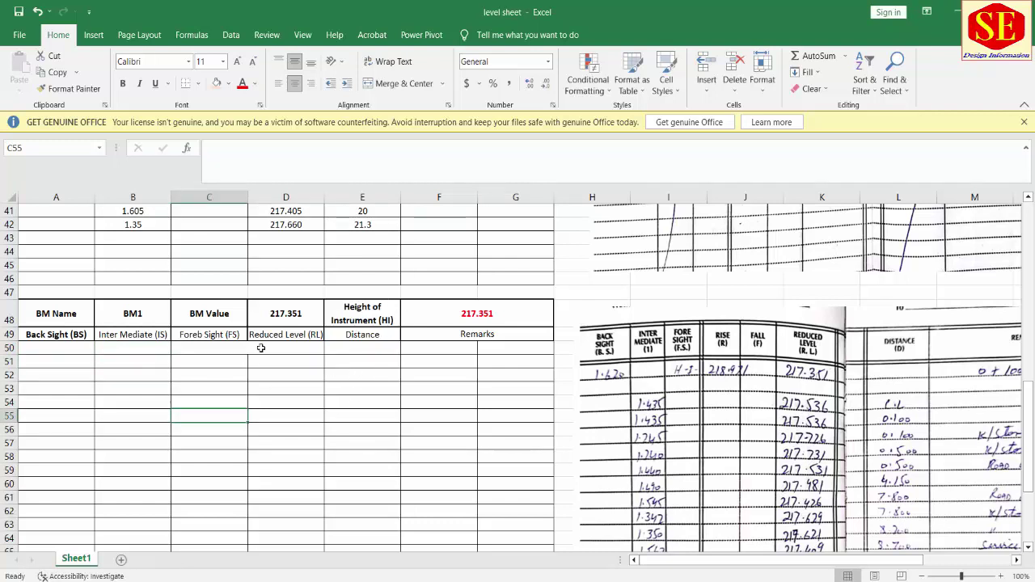
{"action": "left_click", "coordinate": [496, 313]}
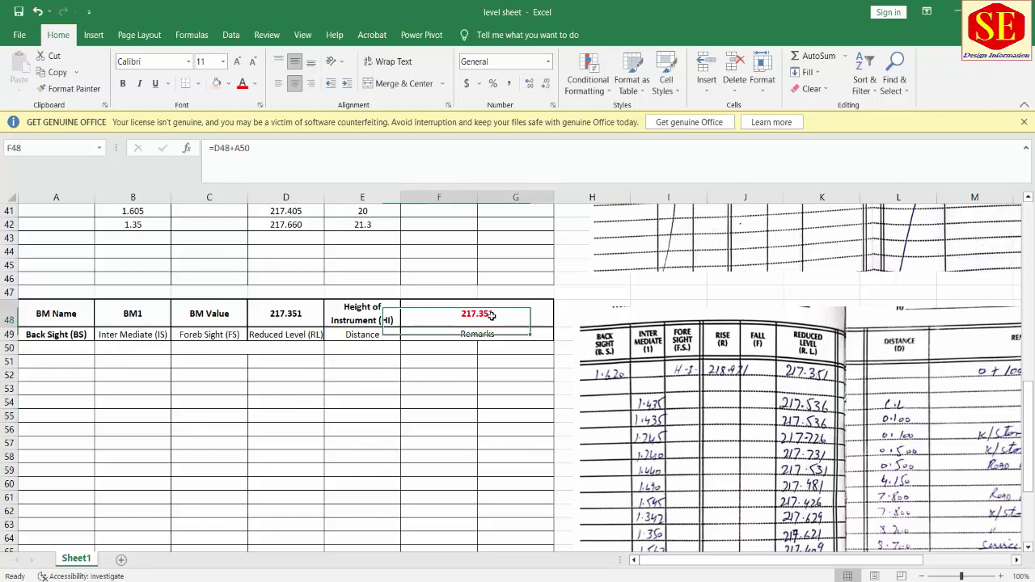
{"action": "left_click_drag", "start_coordinate": [239, 348], "coordinate": [280, 347]}
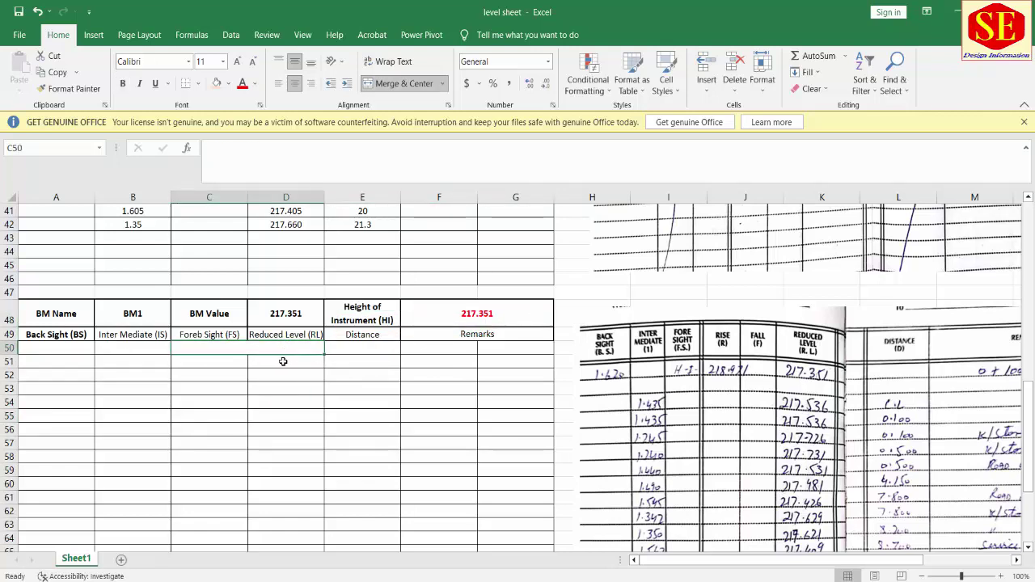
{"action": "scroll", "coordinate": [283, 361], "scroll_direction": "up", "scroll_amount": 2}
{"action": "scroll", "coordinate": [283, 362], "scroll_direction": "up", "scroll_amount": 3}
{"action": "scroll", "coordinate": [258, 332], "scroll_direction": "up", "scroll_amount": 1}
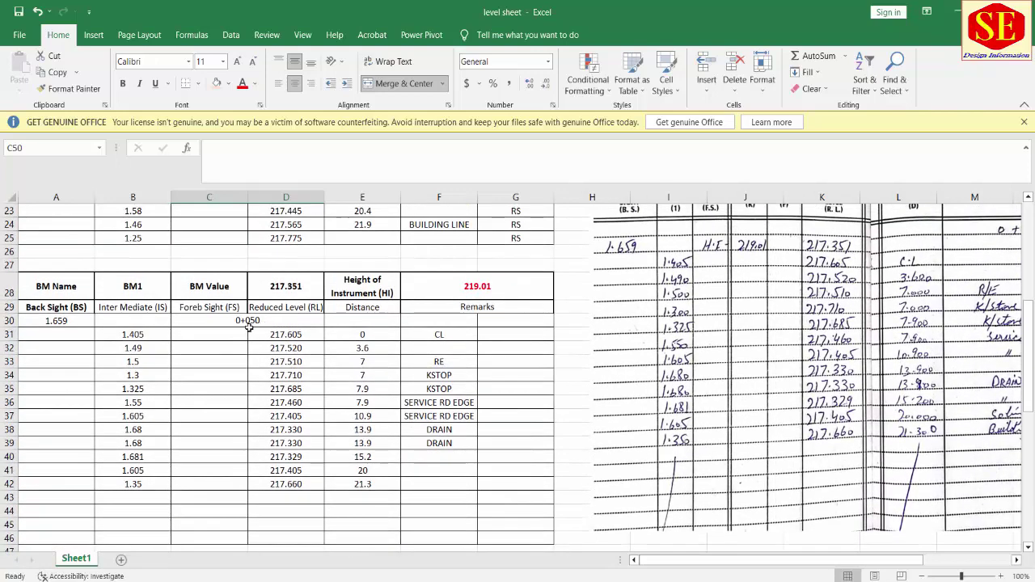
{"action": "scroll", "coordinate": [249, 324], "scroll_direction": "down", "scroll_amount": 6}
{"action": "scroll", "coordinate": [249, 328], "scroll_direction": "down", "scroll_amount": 2}
- Replace the mistyped 1100 in C50 with the starting chainage 0+100
{"action": "type", "text": "11"}
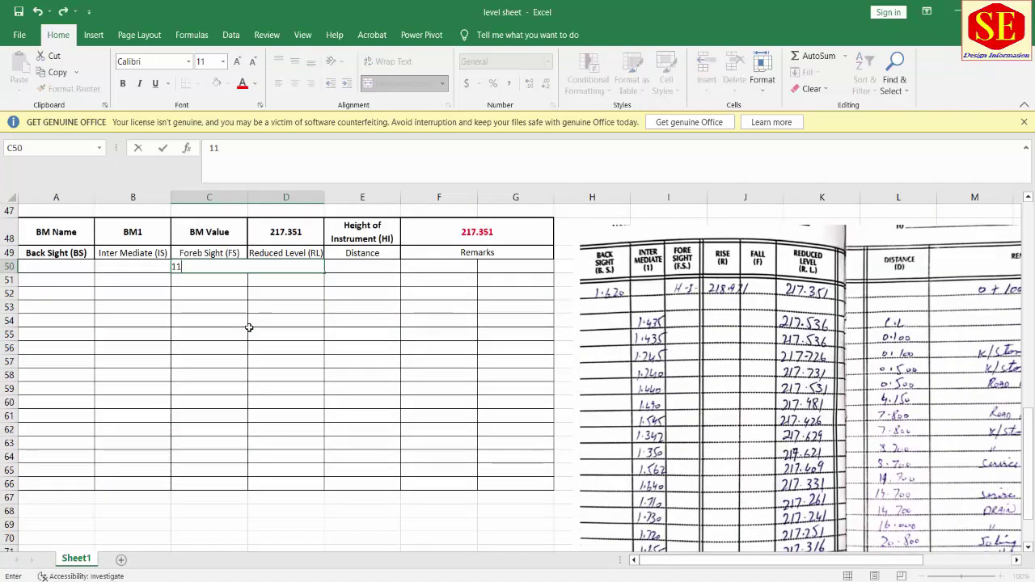
{"action": "type", "text": "00"}
{"action": "key", "text": "Return"}
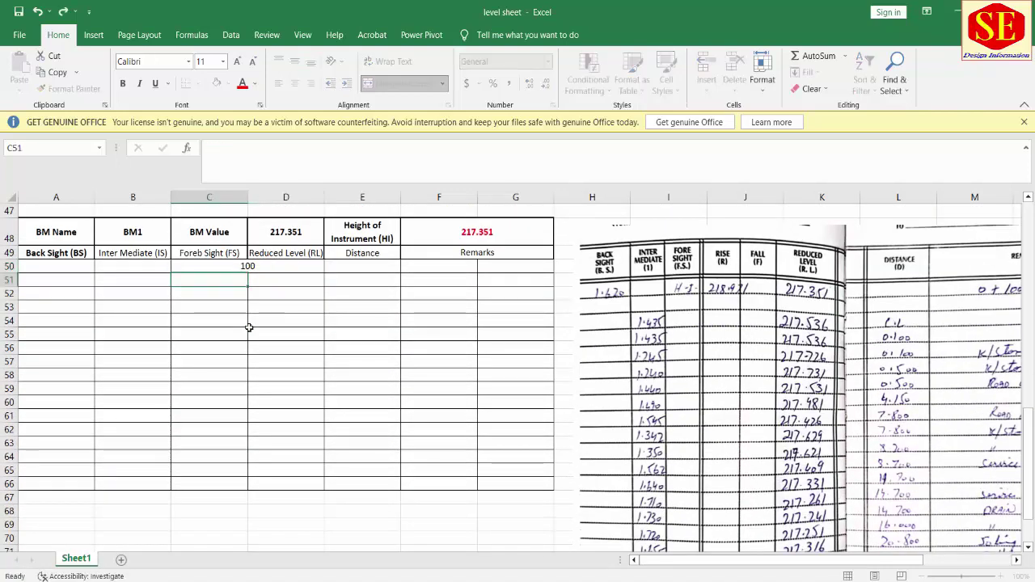
{"action": "left_click", "coordinate": [221, 265]}
{"action": "type", "text": "0+"}
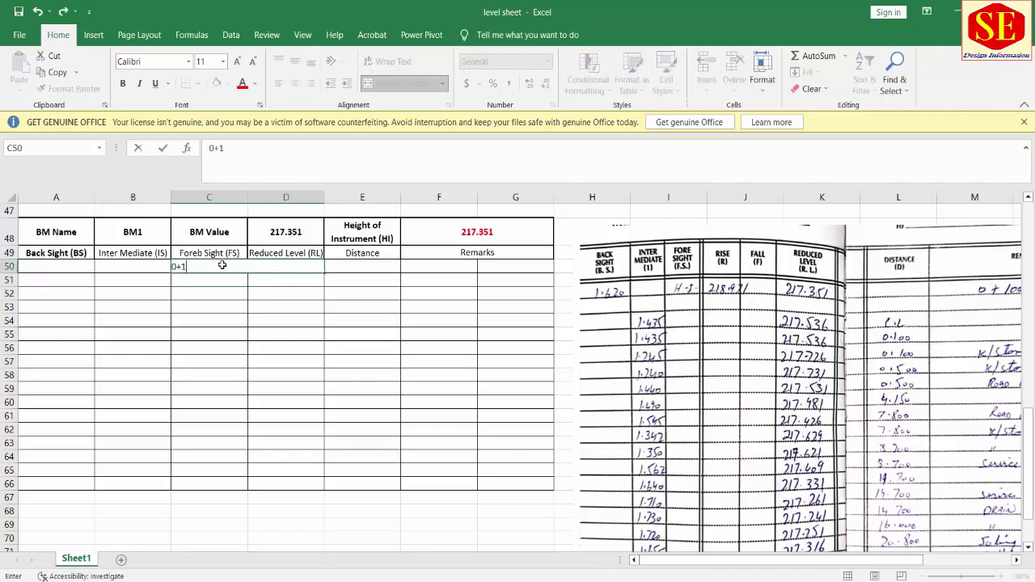
{"action": "type", "text": "100"}
{"action": "key", "text": "Return"}
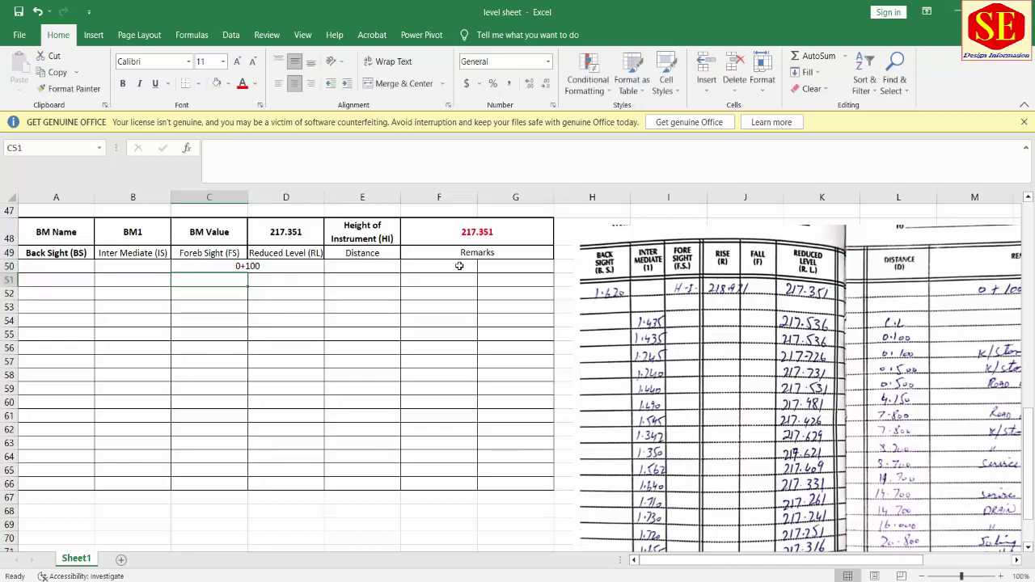
{"action": "left_click", "coordinate": [363, 284]}
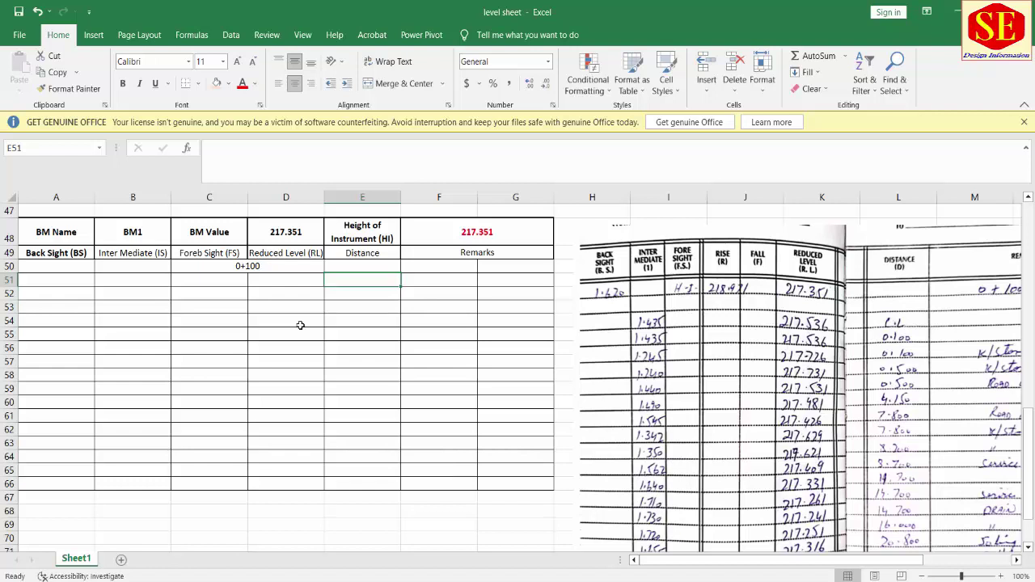
- Enter distance 218 in E51 and sights -0.213, -0.151 and -1 in B52:B54
{"action": "type", "text": "218.000"}
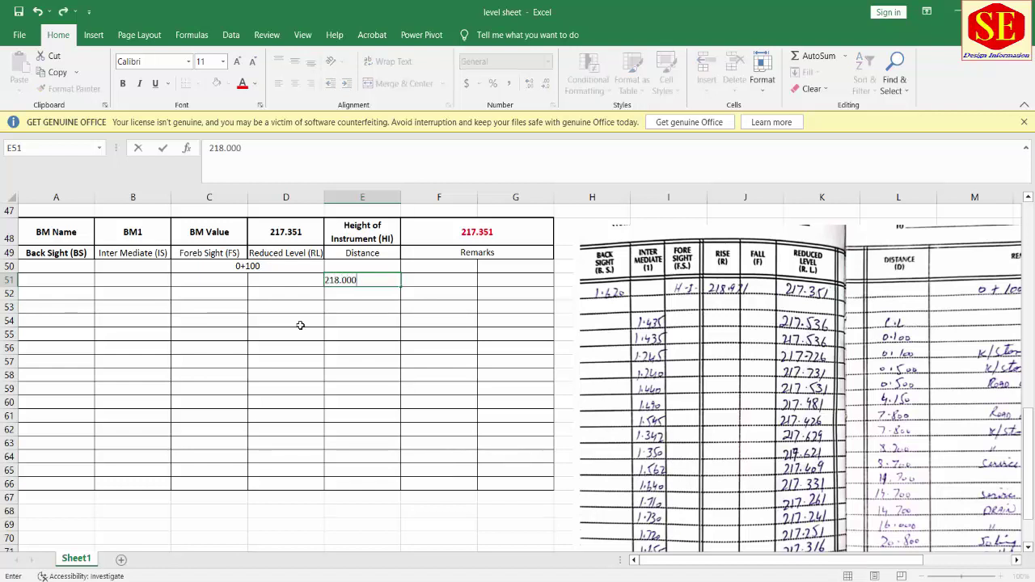
{"action": "key", "text": "Return"}
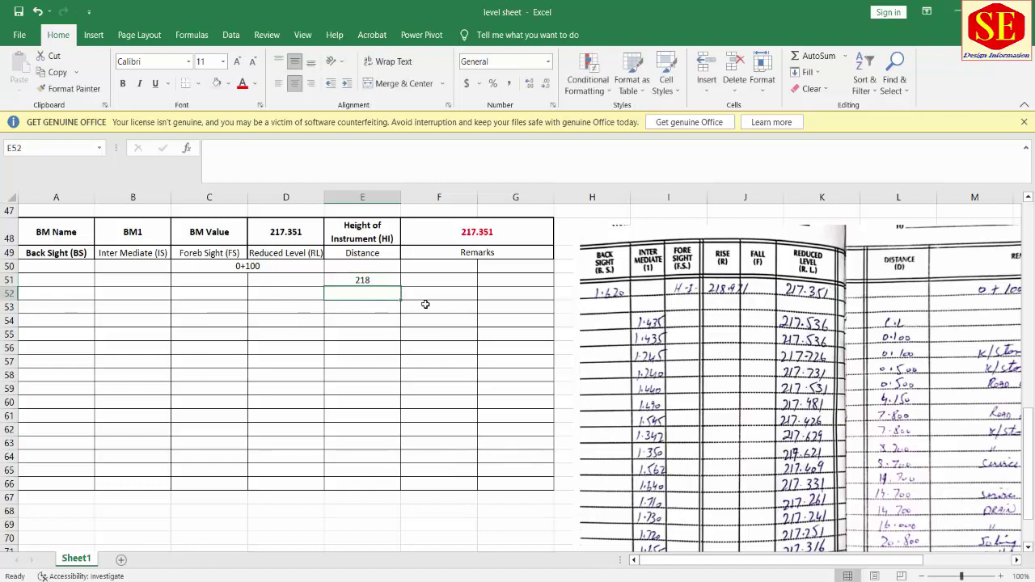
{"action": "left_click", "coordinate": [370, 281]}
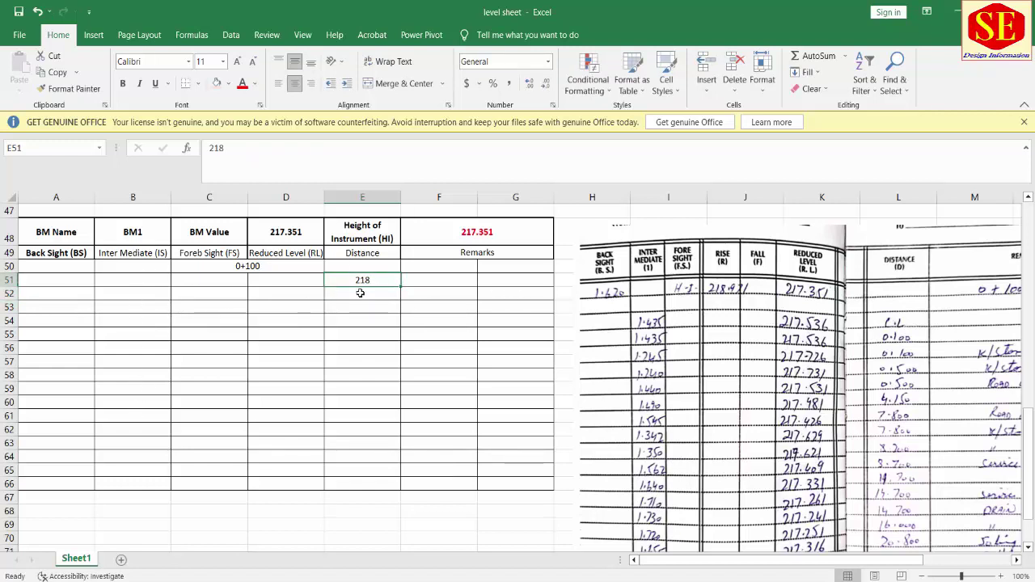
{"action": "left_click", "coordinate": [139, 294]}
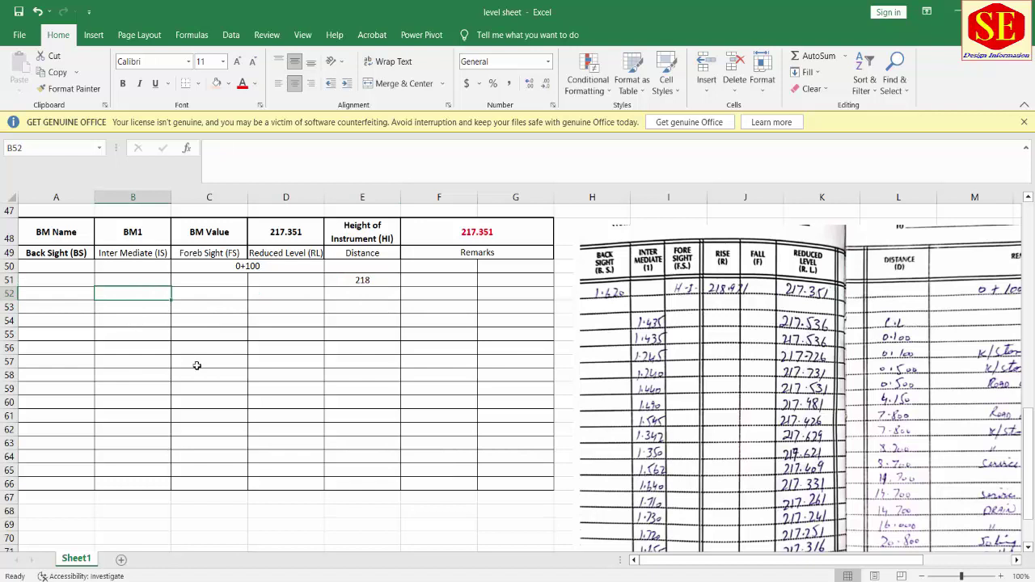
{"action": "type", "text": "-0.2"}
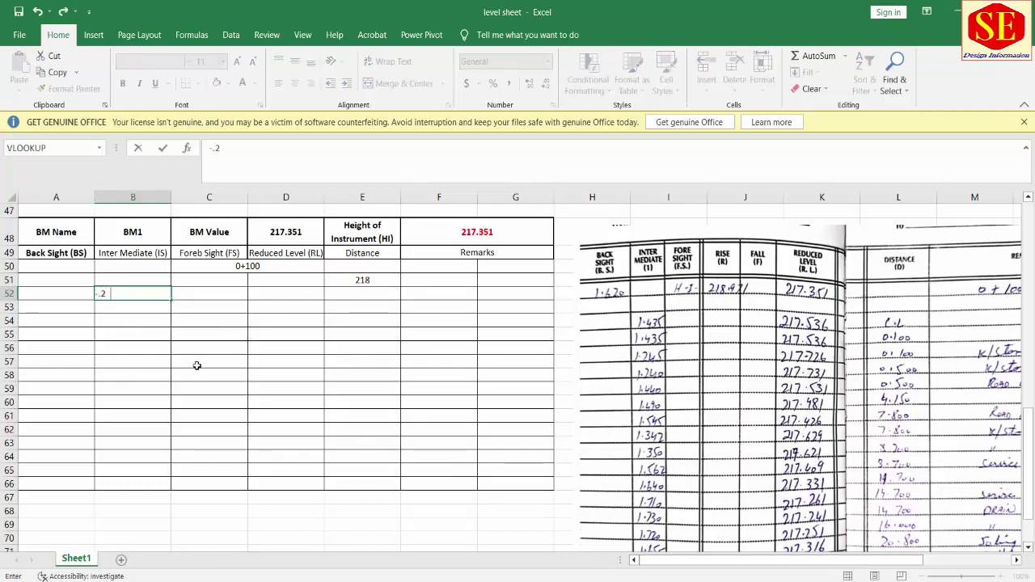
{"action": "type", "text": "13"}
{"action": "key", "text": "Return"}
{"action": "type", "text": "-"}
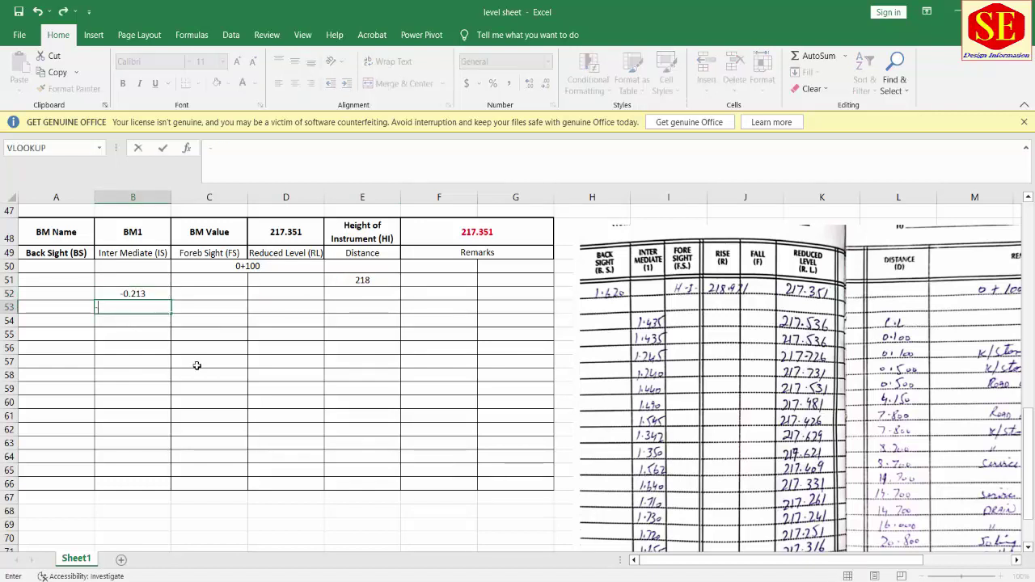
{"action": "type", "text": ".151"}
{"action": "key", "text": "Return"}
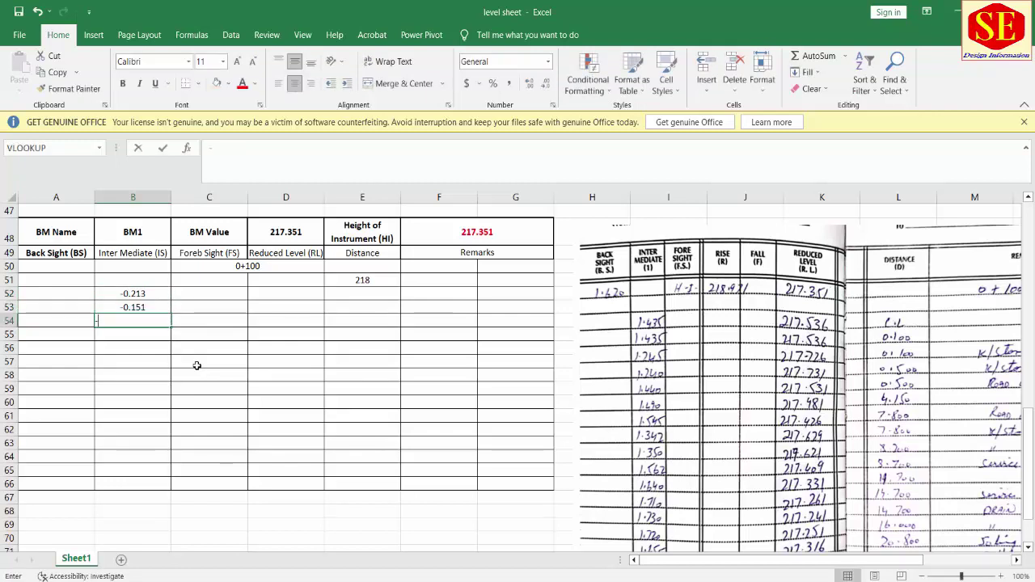
{"action": "type", "text": "-1"}
{"action": "key", "text": "Return"}
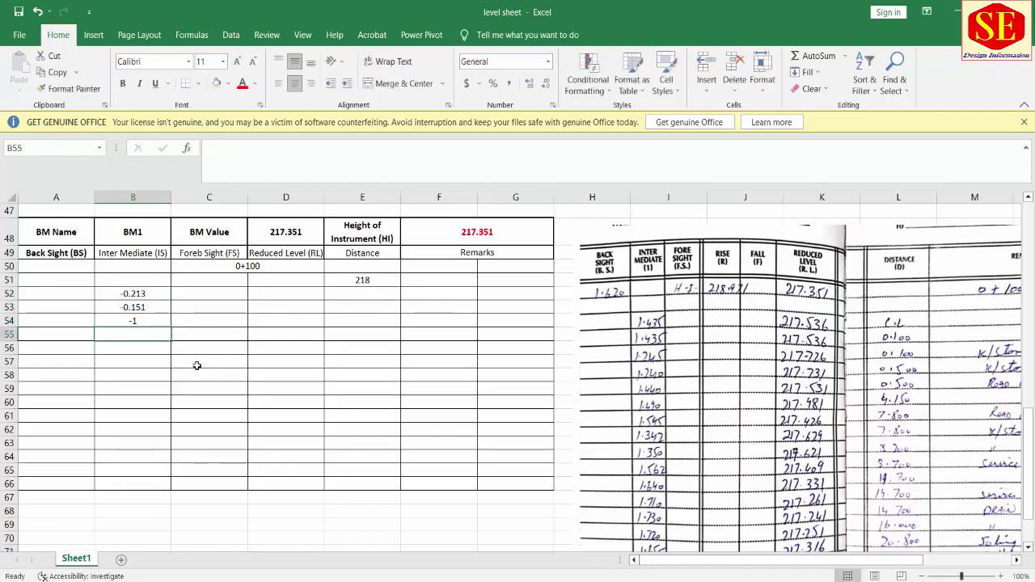
- Enter 0.151, -0.121, 0.141 and -0.245 in B55:B58, correcting the mistyped 1.41
{"action": "type", "text": ".151"}
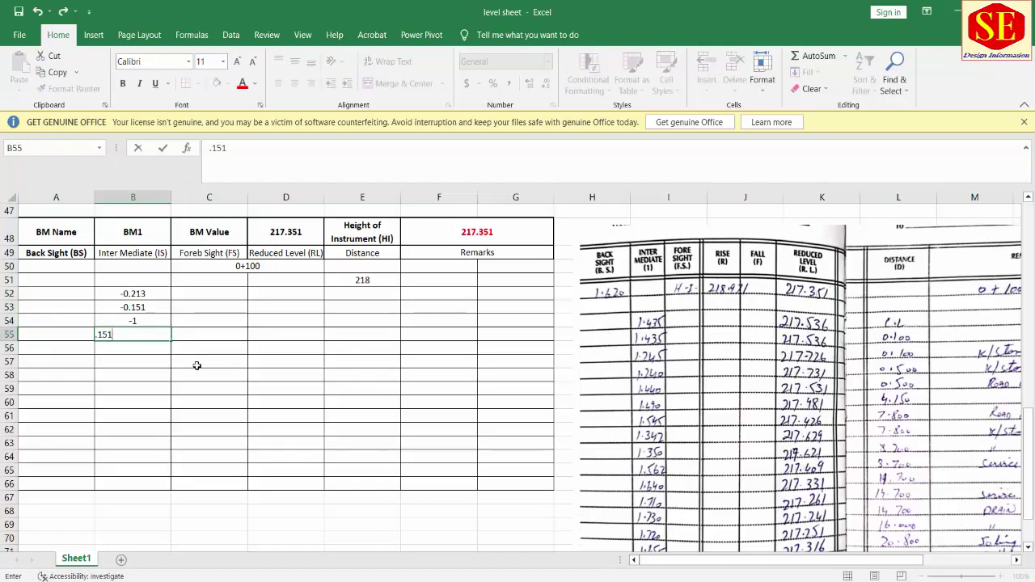
{"action": "key", "text": "Return"}
{"action": "type", "text": "-."}
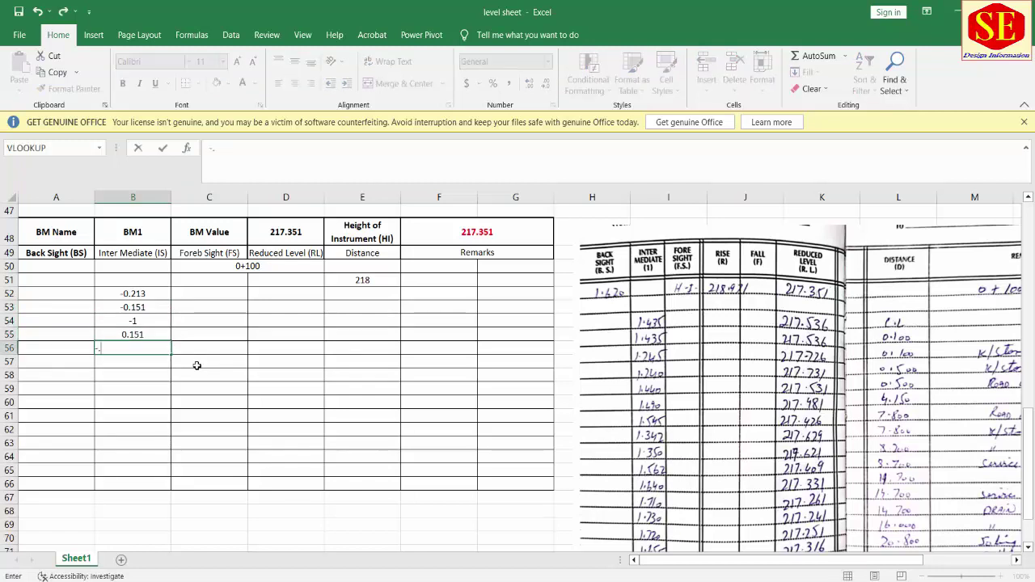
{"action": "type", "text": "121"}
{"action": "key", "text": "Return"}
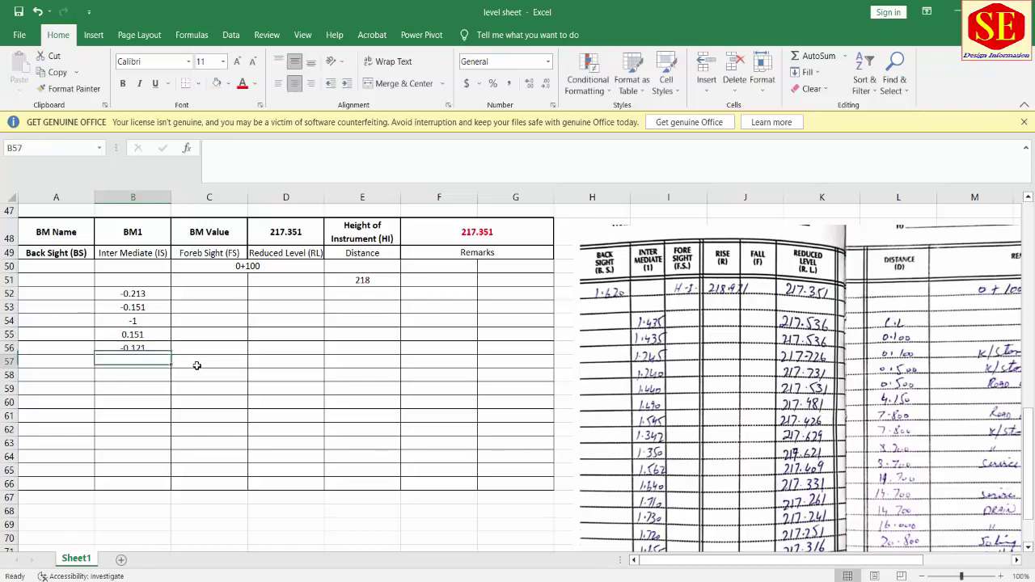
{"action": "type", "text": "1."}
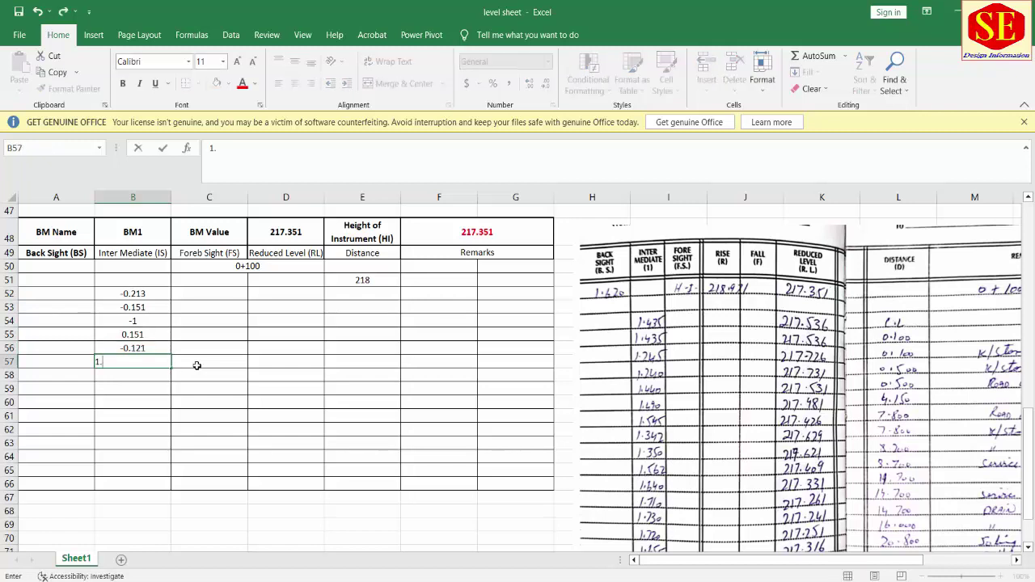
{"action": "type", "text": "41"}
{"action": "key", "text": "BackSpace"}
{"action": "key", "text": "BackSpace"}
{"action": "key", "text": "BackSpace"}
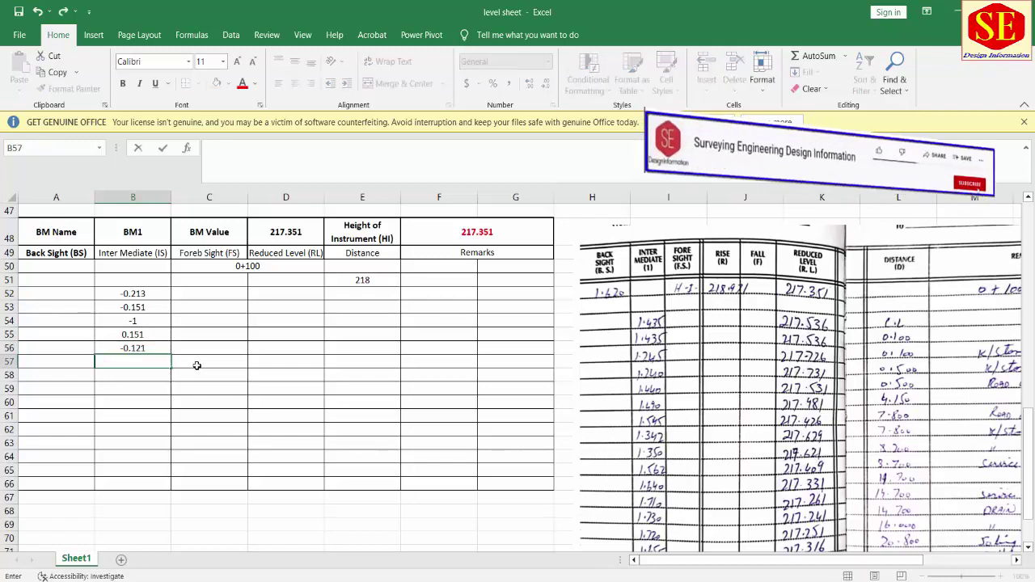
{"action": "type", "text": "0.141"}
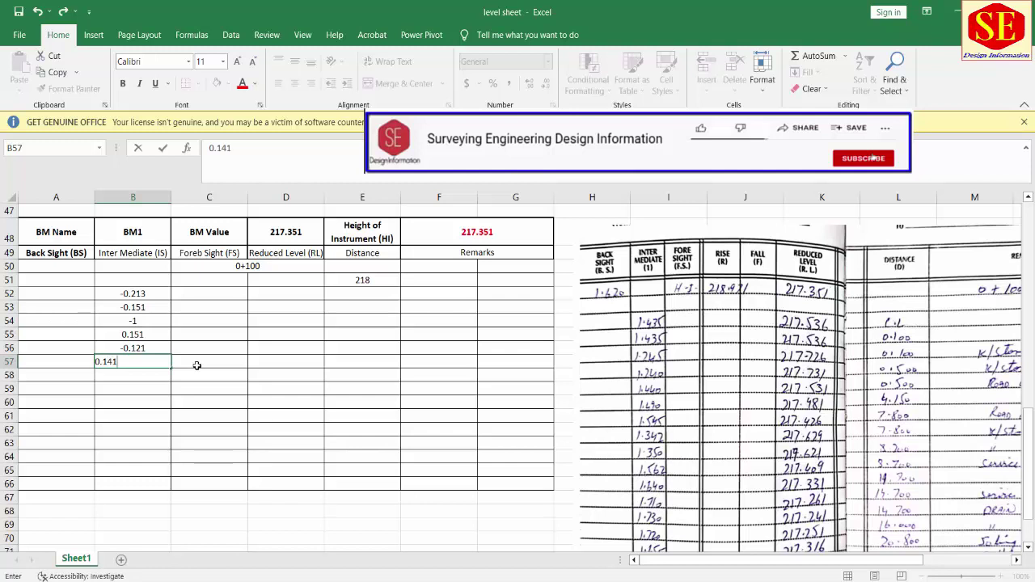
{"action": "key", "text": "Return"}
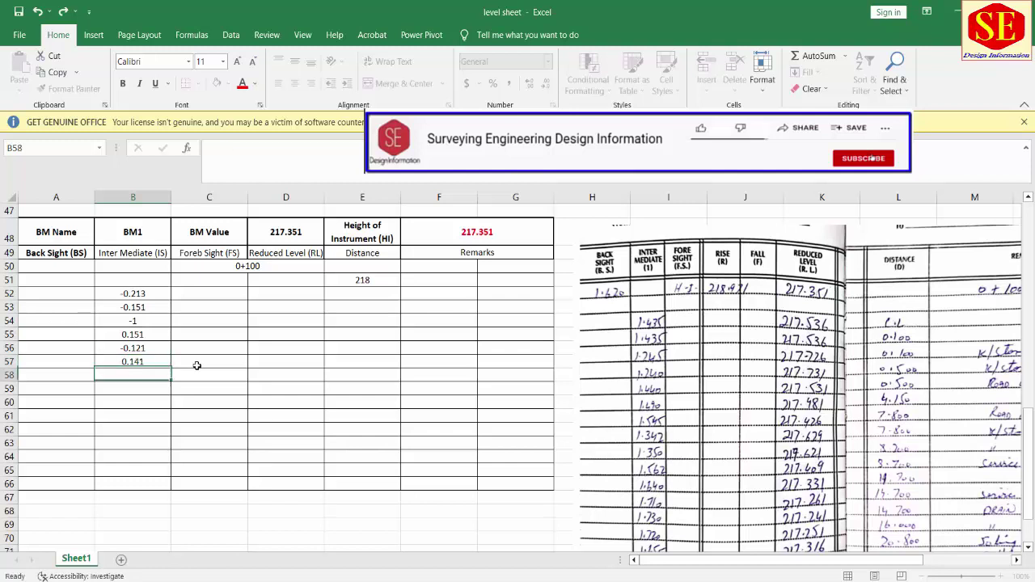
{"action": "type", "text": "-0.24"}
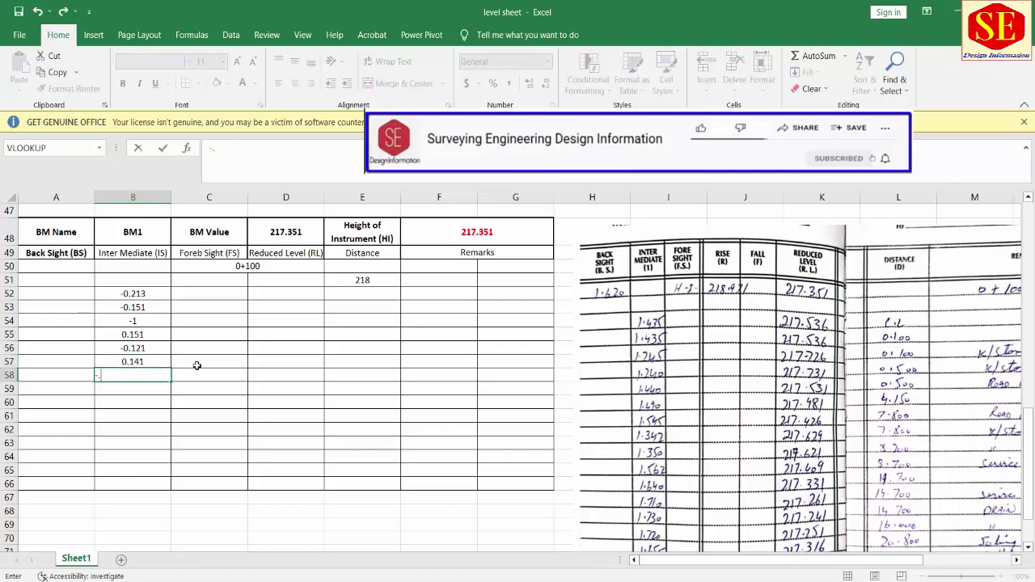
{"action": "type", "text": "5"}
{"action": "key", "text": "Return"}
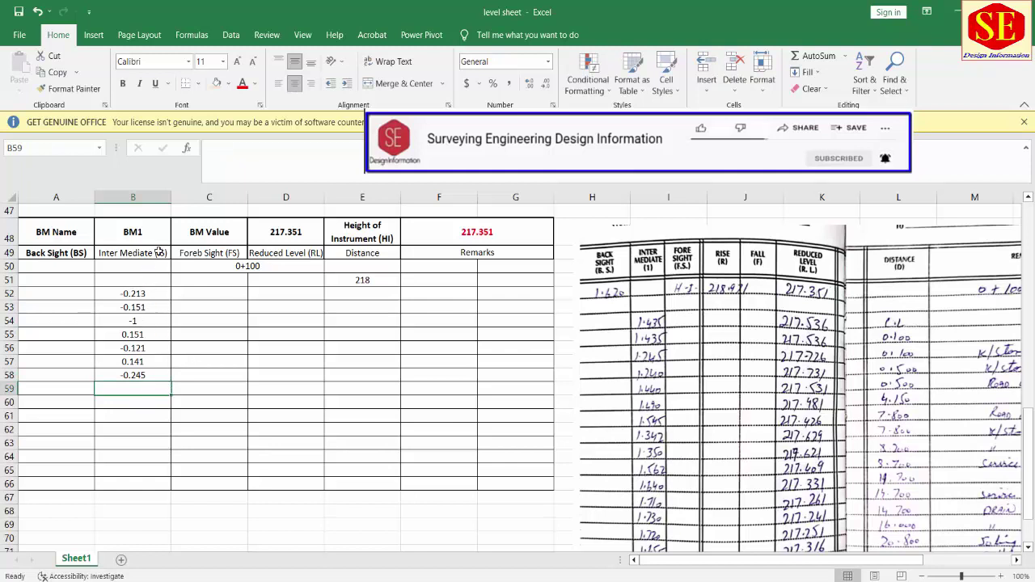
- Format E51 with three decimals so it shows 218.000
{"action": "left_click", "coordinate": [360, 282]}
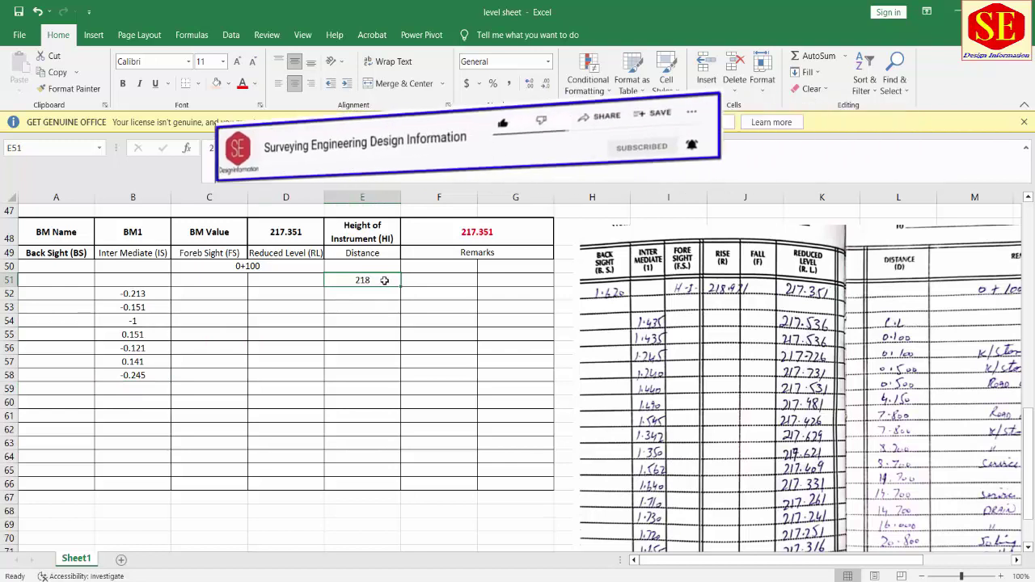
{"action": "double_click", "coordinate": [389, 280]}
{"action": "type", "text": ".000"}
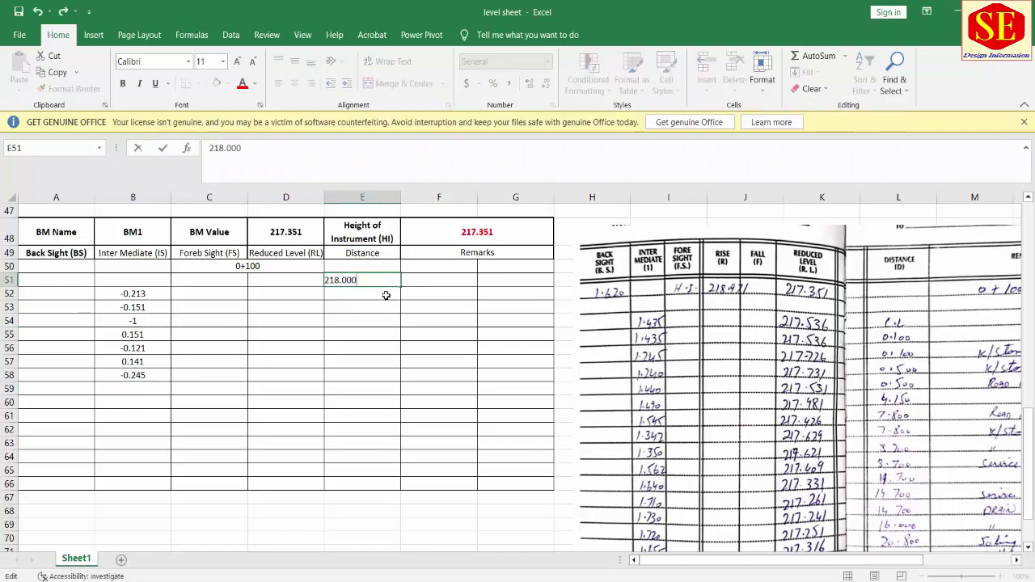
{"action": "key", "text": "Return"}
{"action": "left_click", "coordinate": [381, 280]}
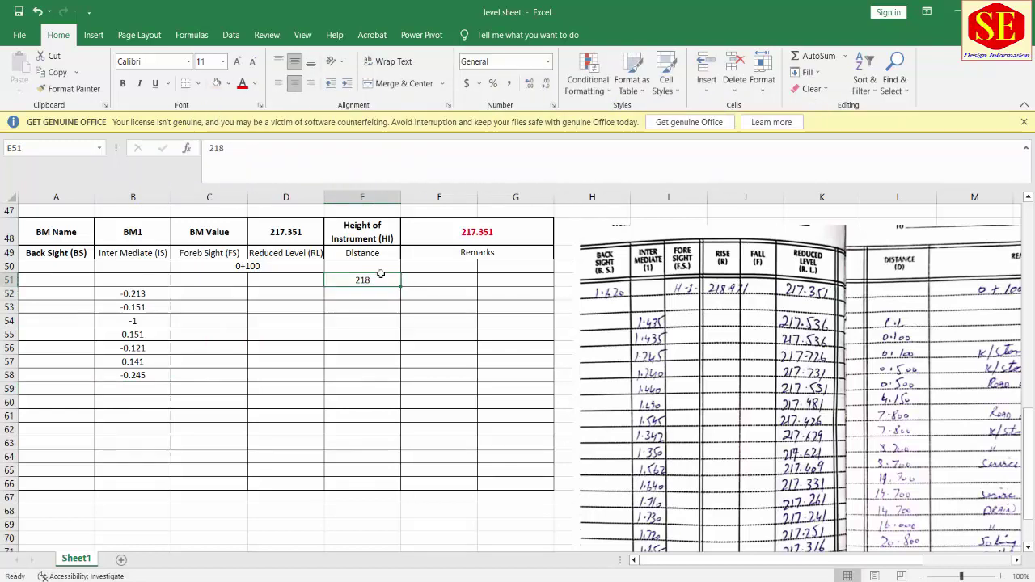
{"action": "left_click", "coordinate": [530, 83]}
{"action": "left_click", "coordinate": [530, 83]}
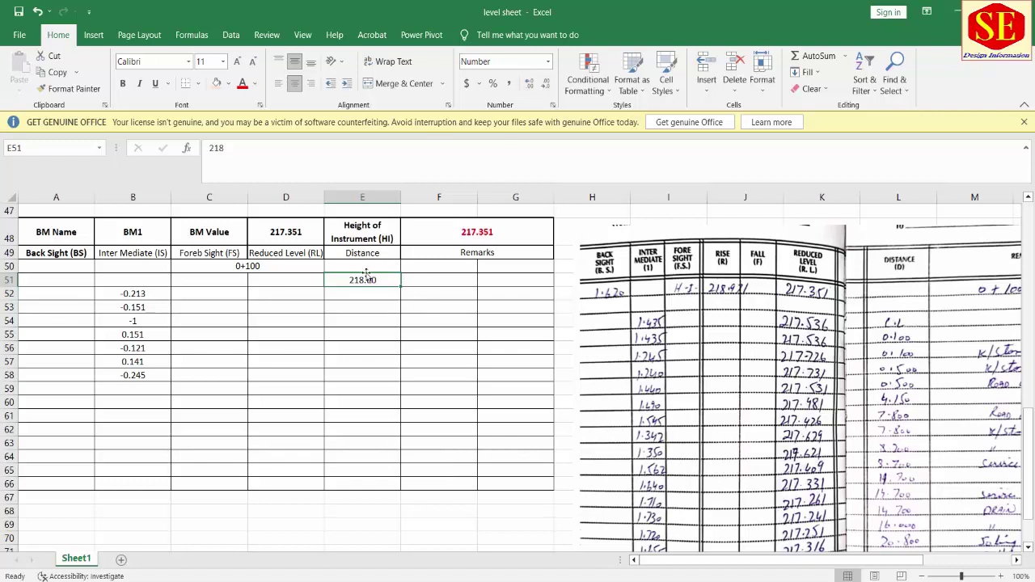
{"action": "left_click", "coordinate": [530, 83]}
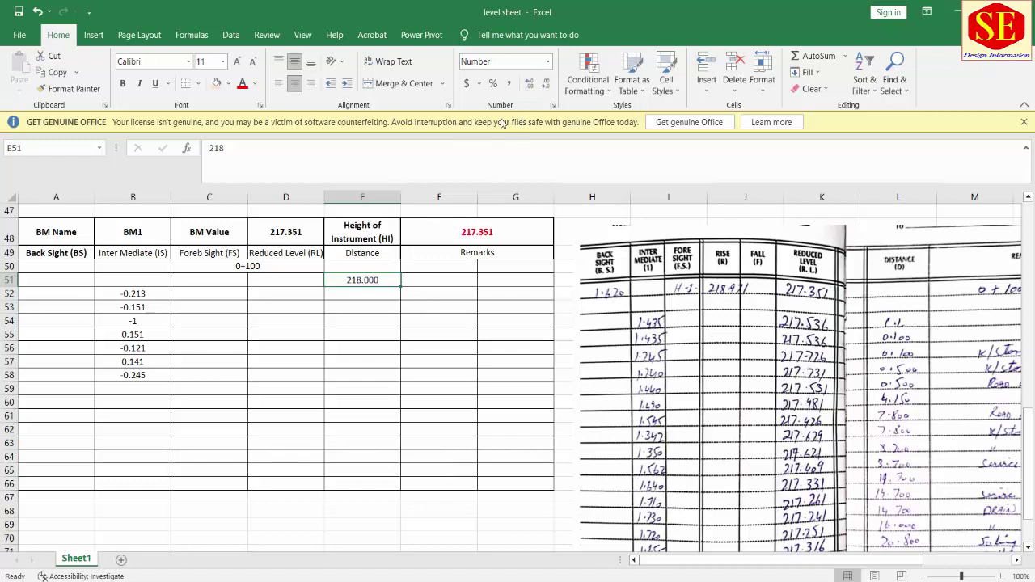
{"action": "left_click", "coordinate": [360, 296]}
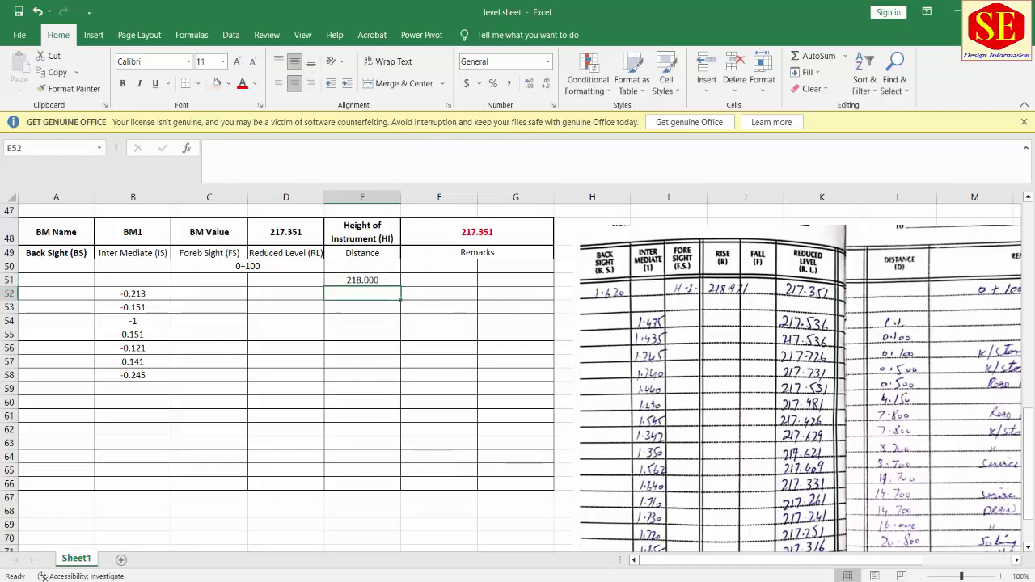
{"action": "type", "text": "="}
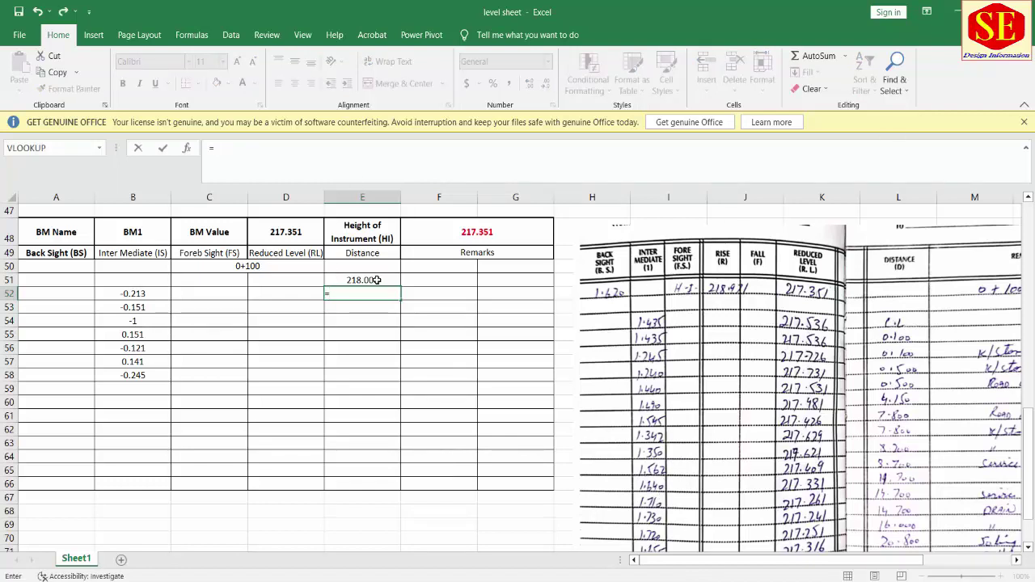
{"action": "key", "text": "Escape"}
- Enter the remarks Cl, RE, re and Foothpath in F51:F54
{"action": "left_click", "coordinate": [438, 277]}
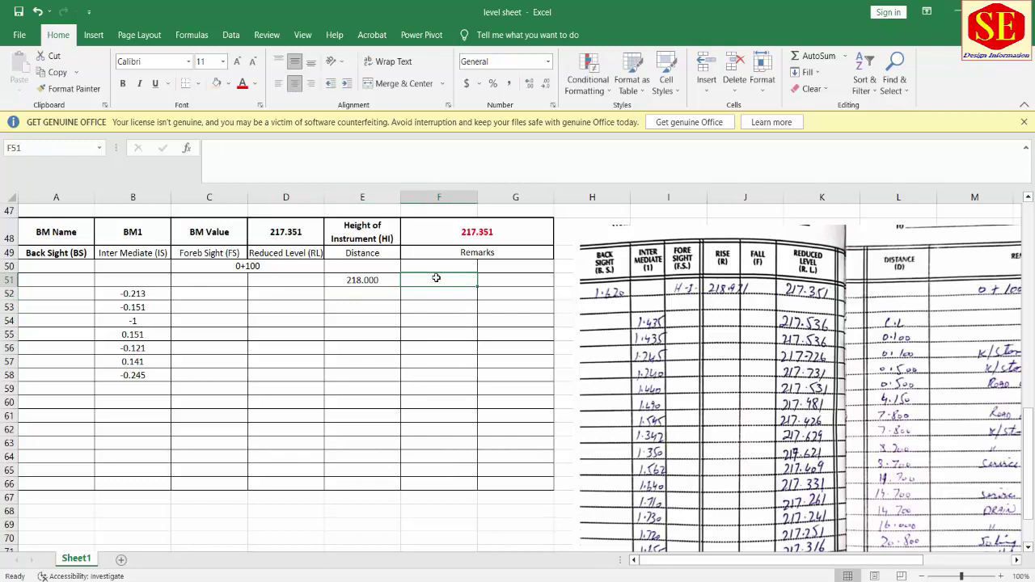
{"action": "type", "text": "cL"}
{"action": "key", "text": "Return"}
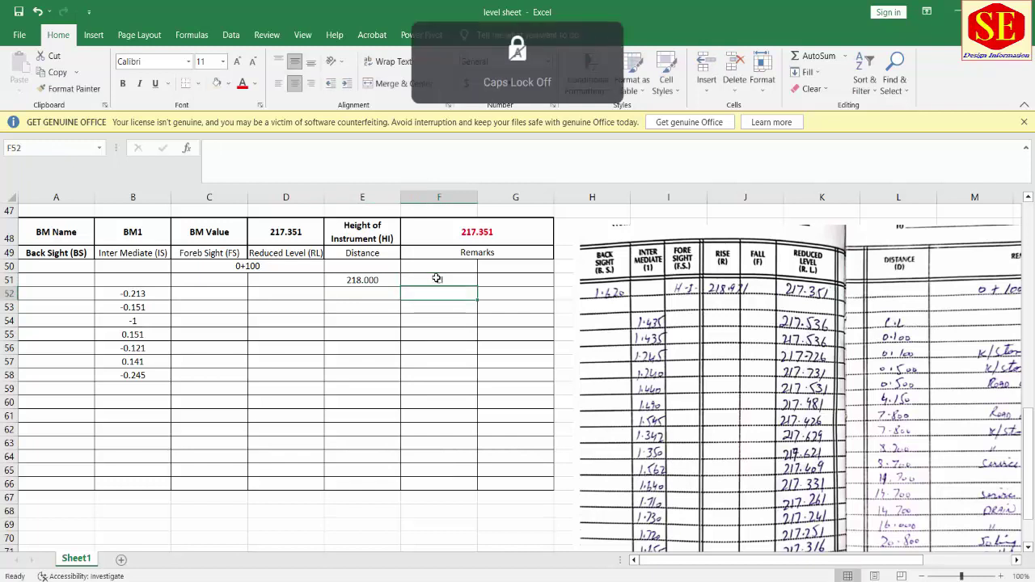
{"action": "type", "text": "RE"}
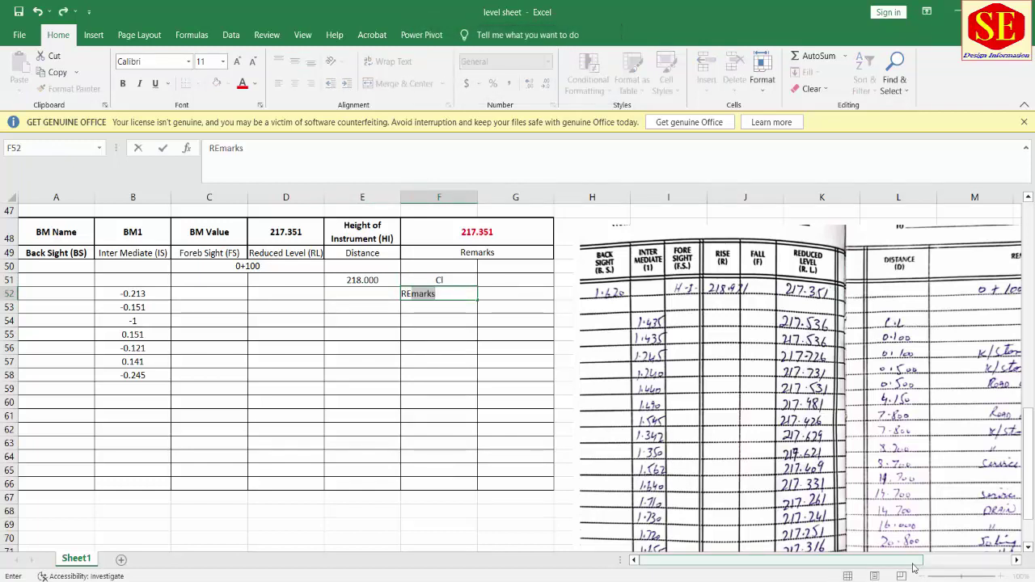
{"action": "key", "text": "BackSpace"}
{"action": "key", "text": "Return"}
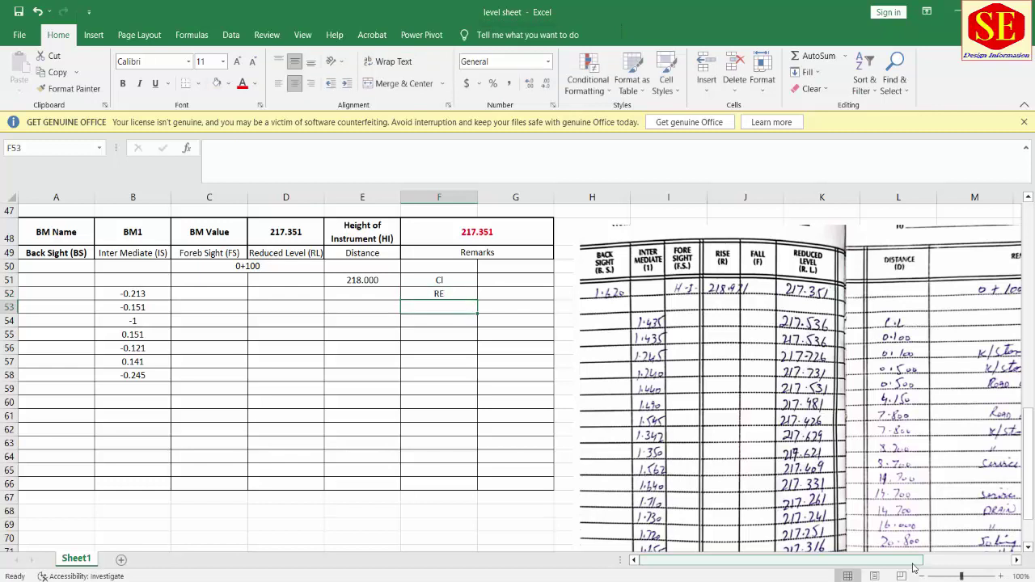
{"action": "type", "text": "re"}
{"action": "key", "text": "Return"}
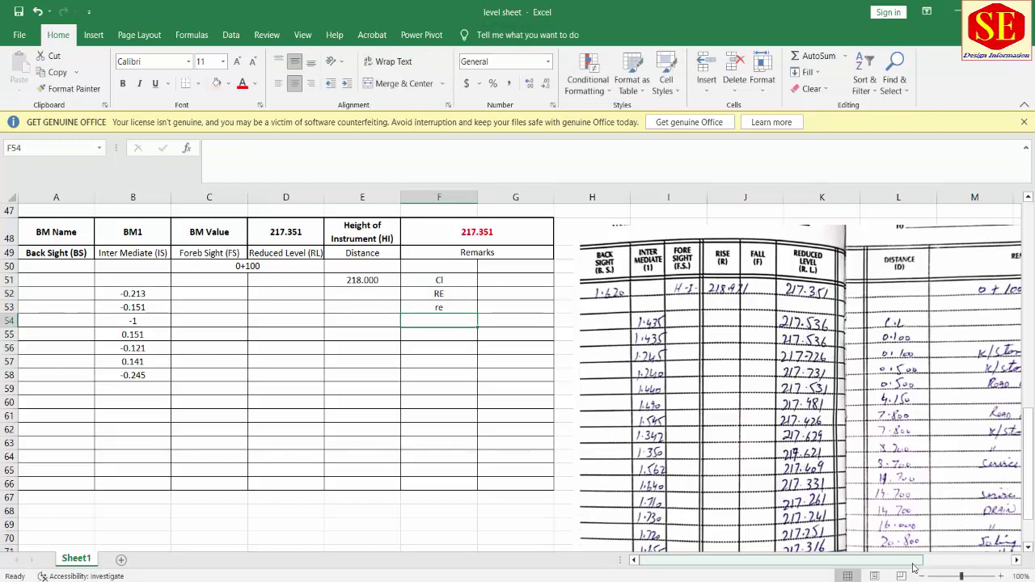
{"action": "type", "text": "Foo"}
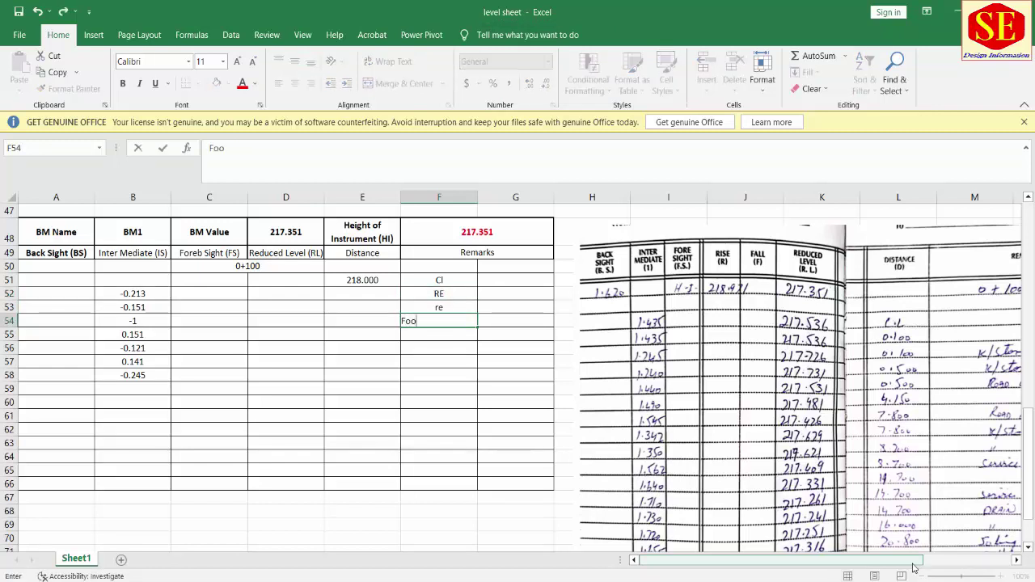
{"action": "type", "text": "thpath"}
{"action": "key", "text": "Return"}
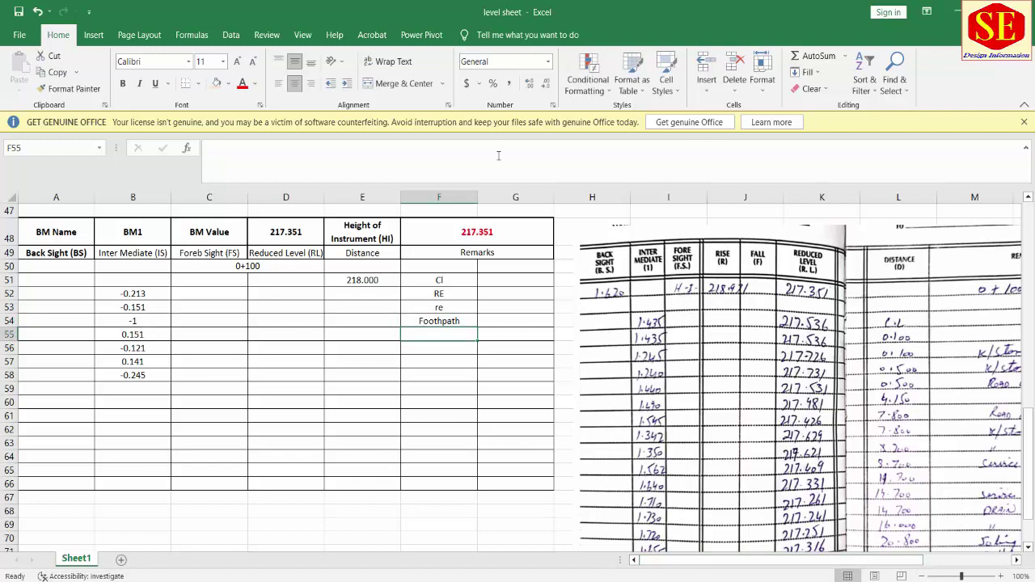
{"action": "left_click", "coordinate": [343, 275]}
- Enter starting reduced level 218.000 in D51 and distances 0.000, 10, 20, 30 in E51–E54
{"action": "key", "text": "Left"}
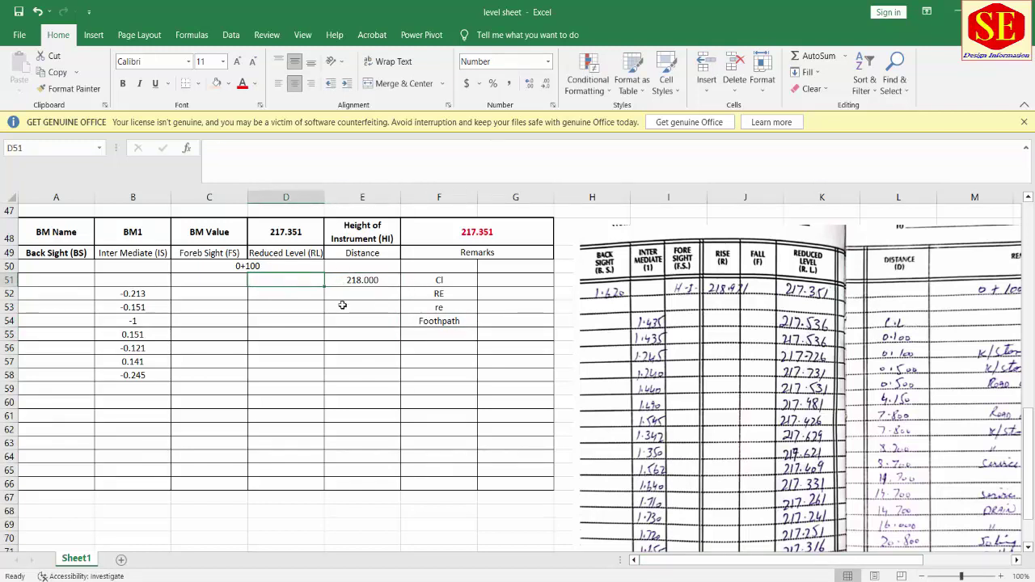
{"action": "type", "text": "218."}
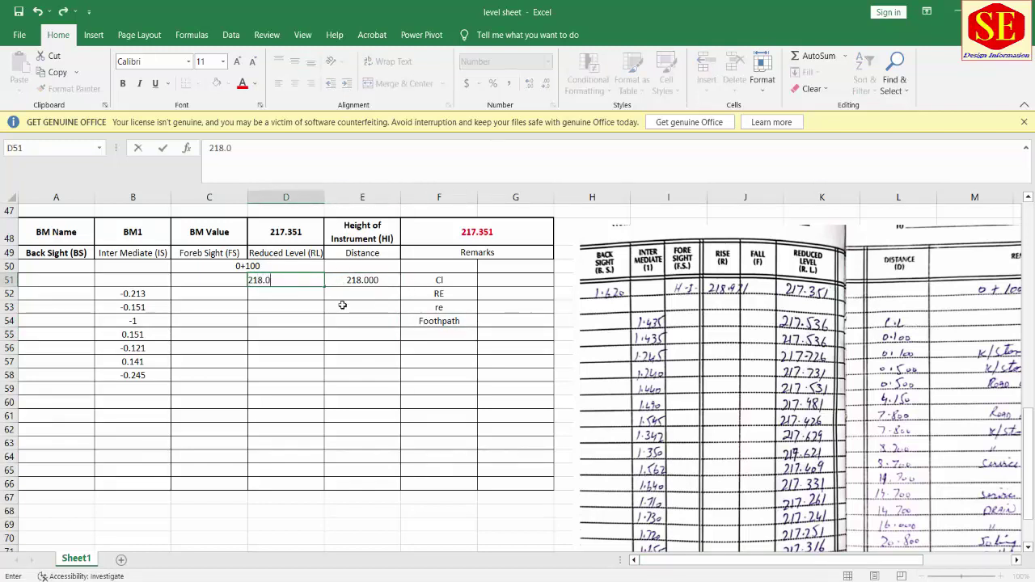
{"action": "type", "text": "00"}
{"action": "left_click", "coordinate": [343, 305]}
{"action": "left_click", "coordinate": [361, 280]}
{"action": "type", "text": "0"}
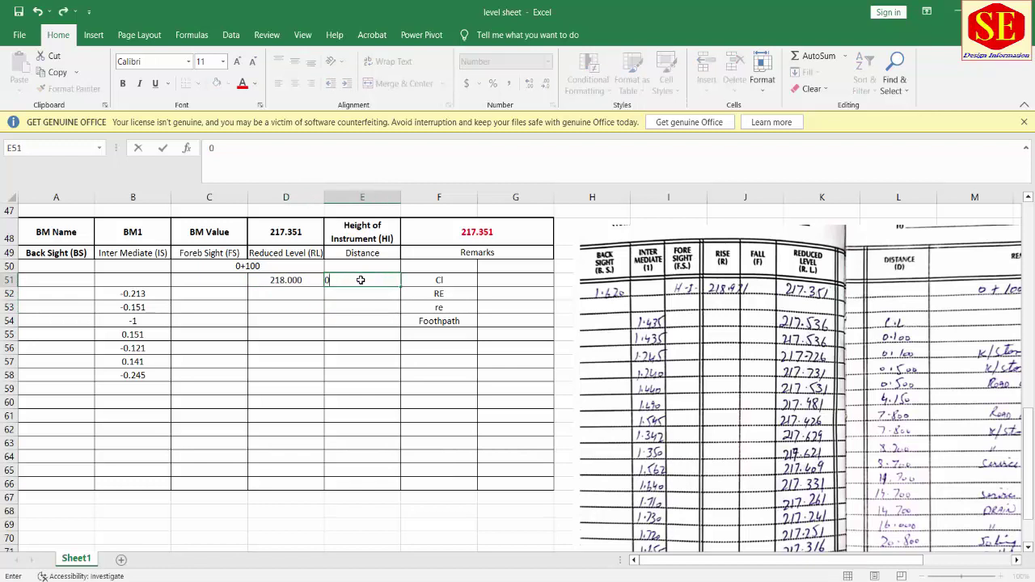
{"action": "type", "text": ".000"}
{"action": "key", "text": "Return"}
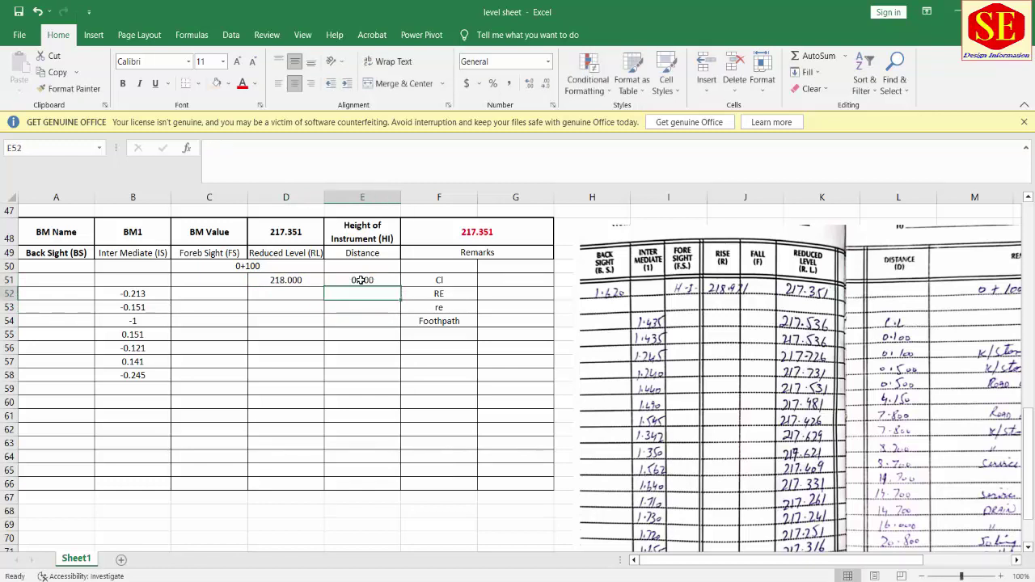
{"action": "type", "text": "10"}
{"action": "key", "text": "Return"}
{"action": "type", "text": "20"}
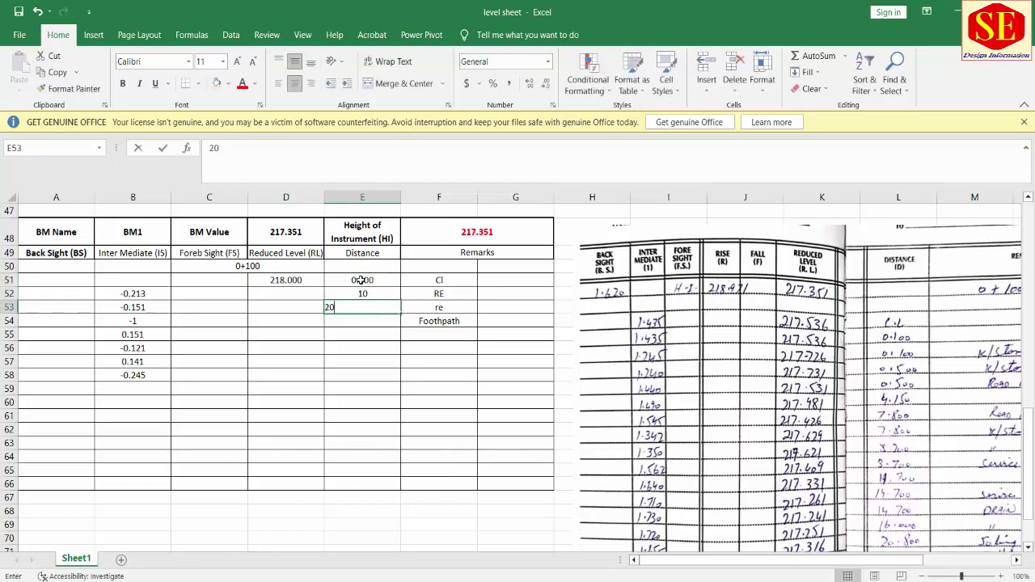
{"action": "key", "text": "Return"}
{"action": "type", "text": "30"}
{"action": "key", "text": "Return"}
- Enter distances -10, -20, -30 and -35 in E55–E58, then select D51
{"action": "type", "text": "-2"}
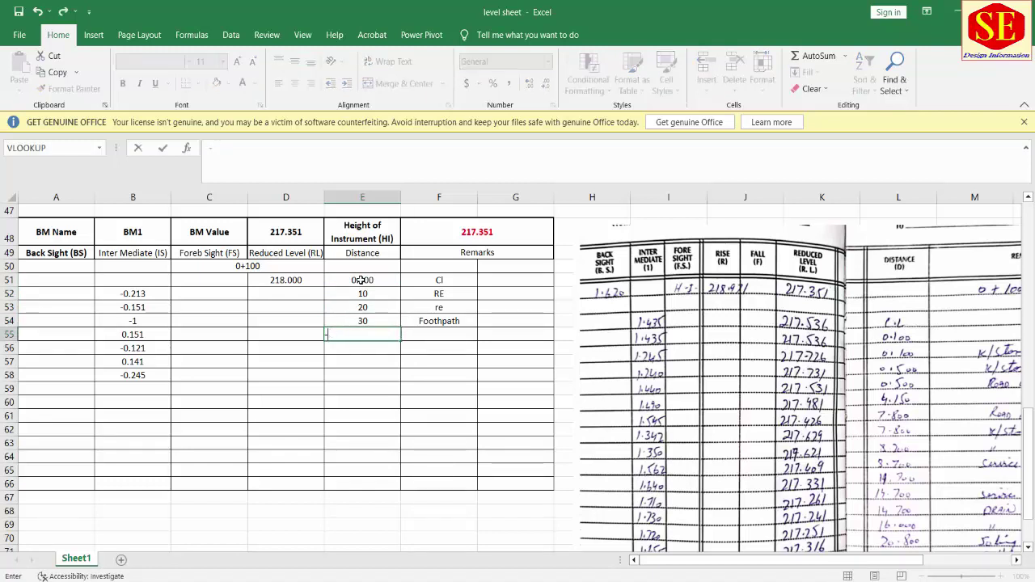
{"action": "type", "text": "10"}
{"action": "key", "text": "Return"}
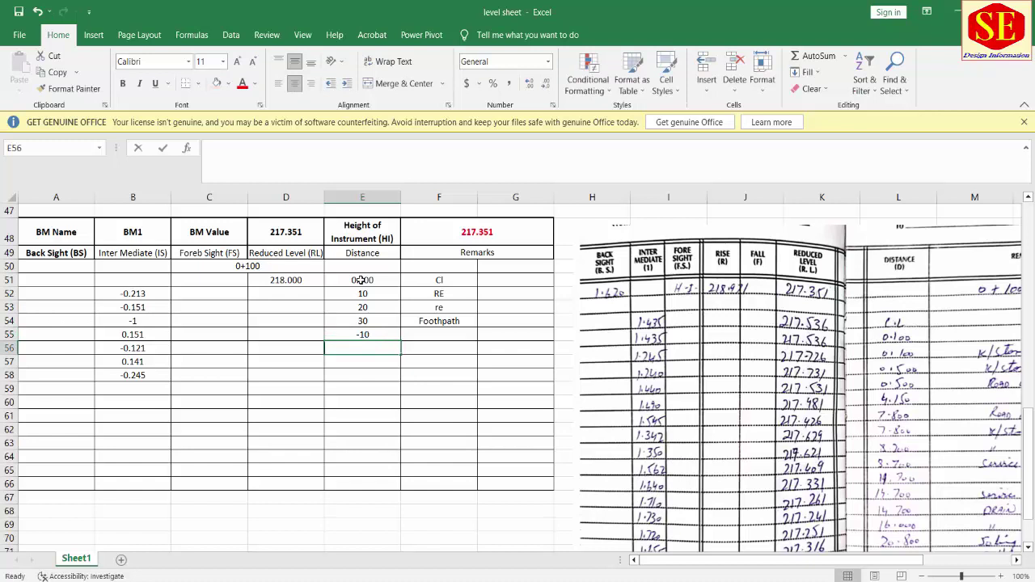
{"action": "type", "text": "-20"}
{"action": "key", "text": "Return"}
{"action": "type", "text": "-30"}
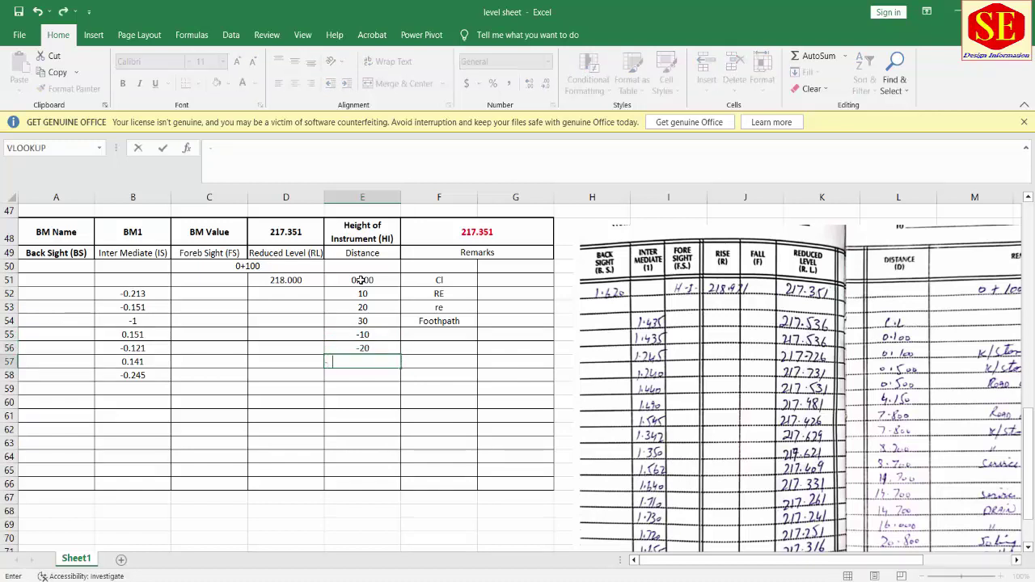
{"action": "key", "text": "Return"}
{"action": "type", "text": "-35"}
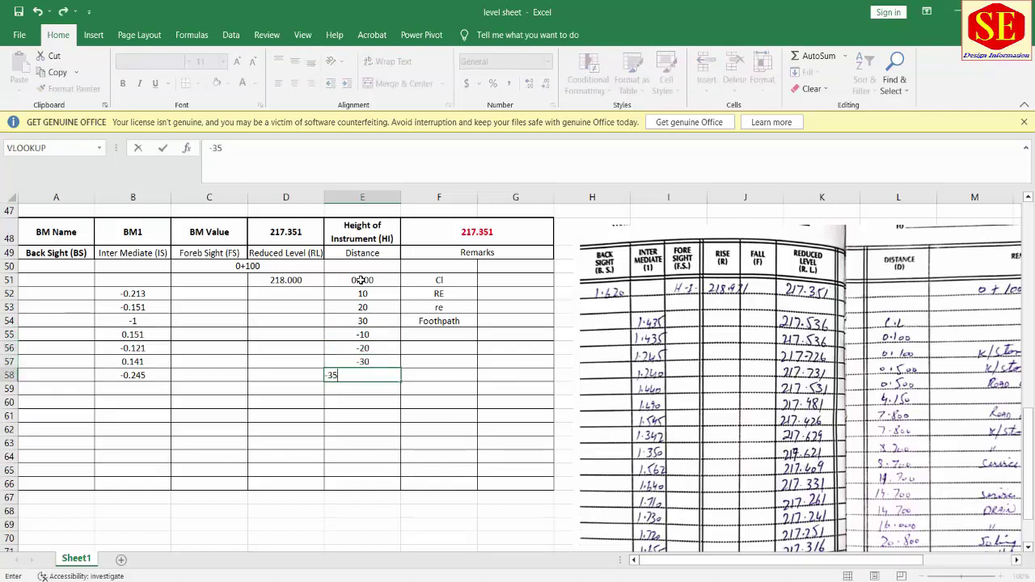
{"action": "key", "text": "Return"}
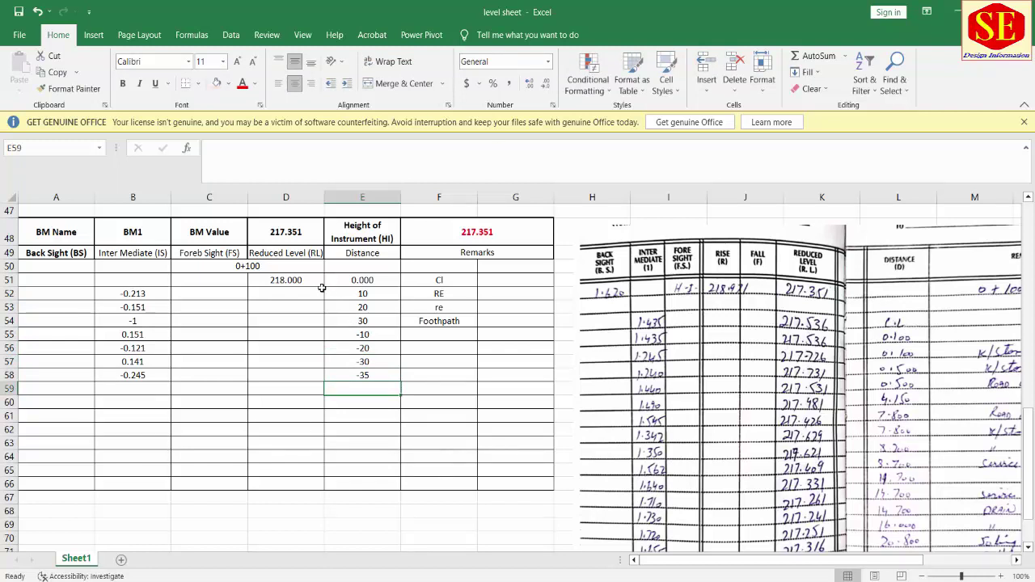
{"action": "left_click", "coordinate": [301, 281]}
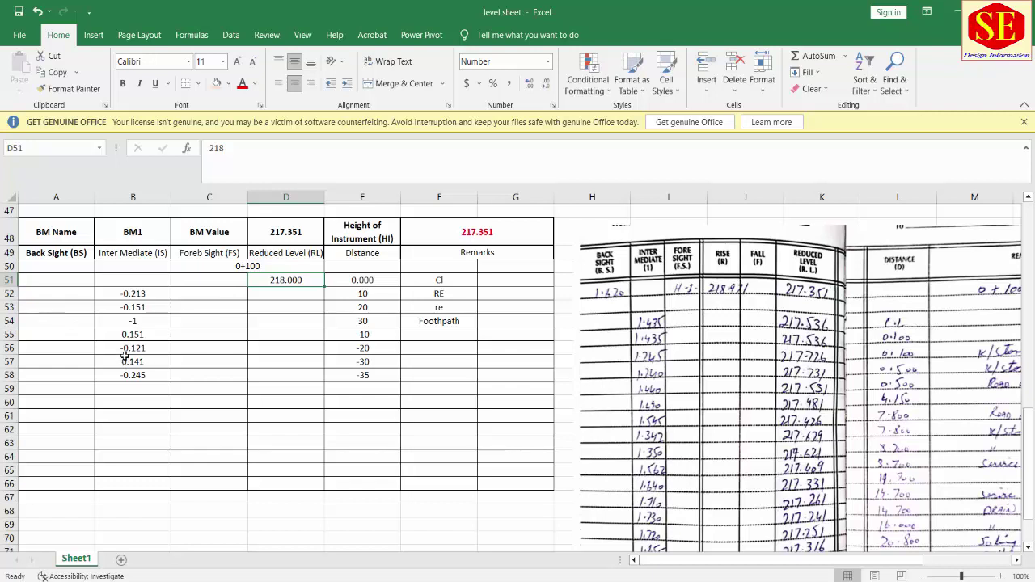
- Enter =$D$51+B52 in D52 to get reduced level 217.787
{"action": "left_click", "coordinate": [272, 296]}
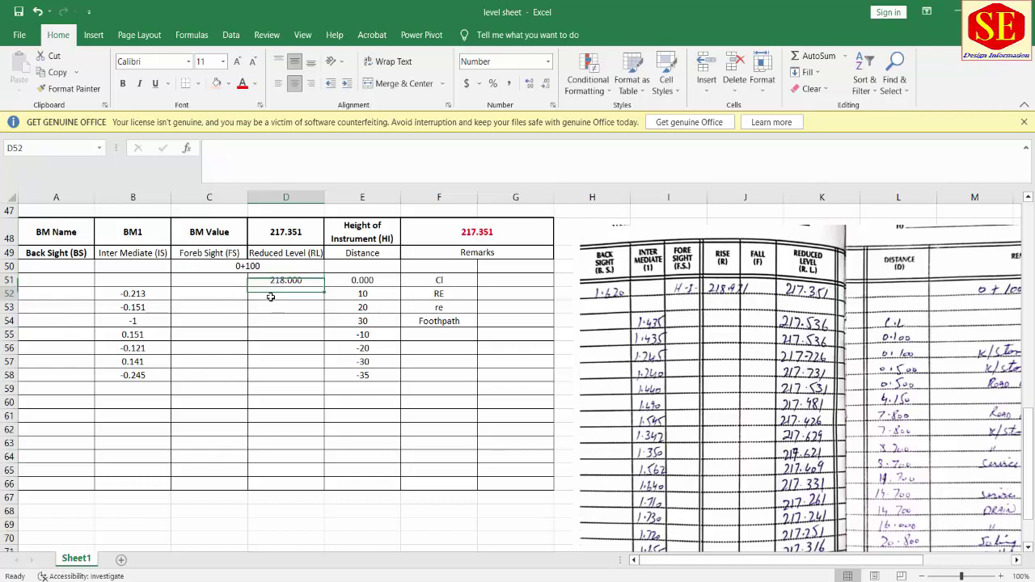
{"action": "type", "text": "="}
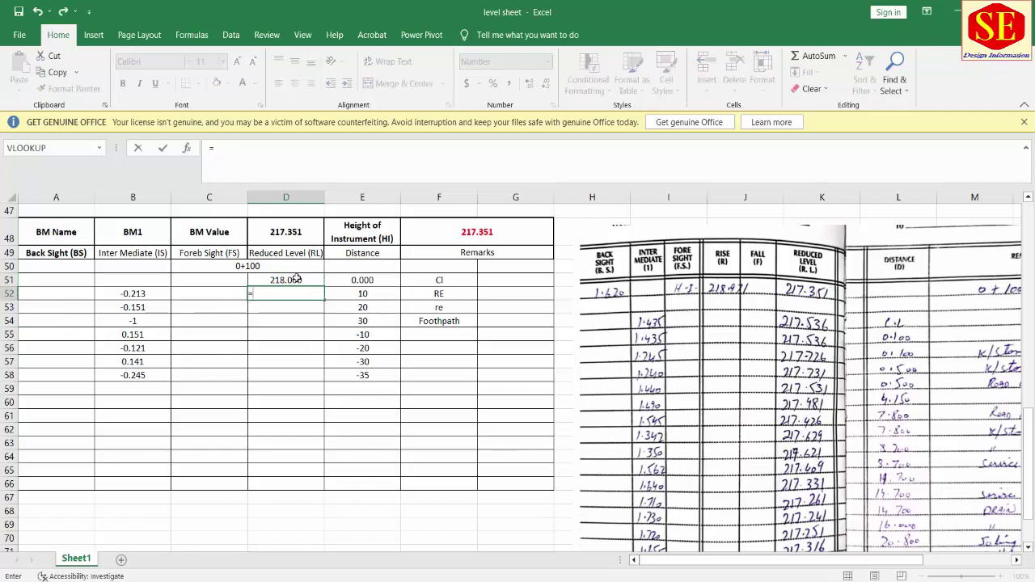
{"action": "left_click", "coordinate": [297, 278]}
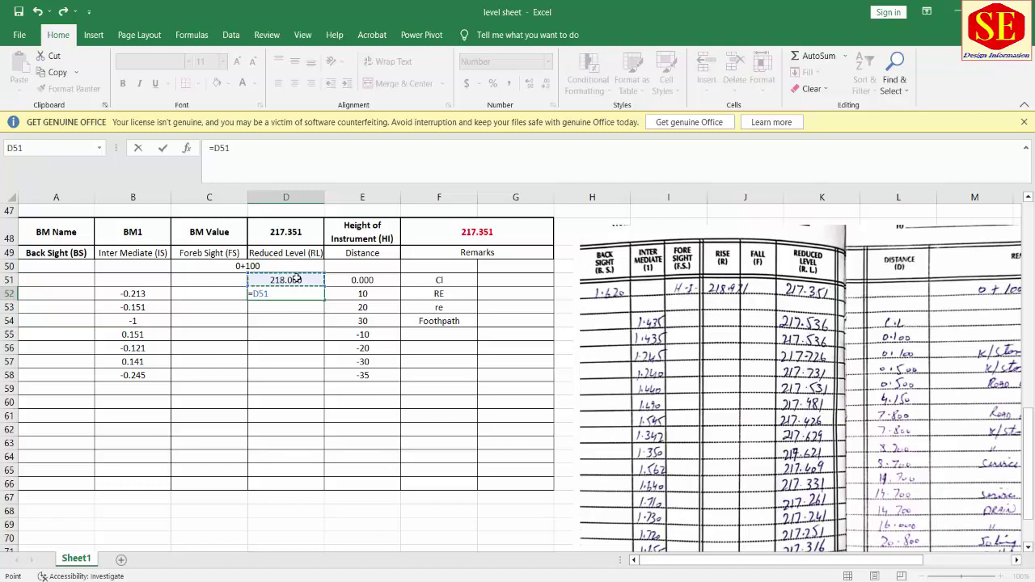
{"action": "key", "text": "F4"}
{"action": "type", "text": "$D$51+"}
{"action": "left_click", "coordinate": [138, 294]}
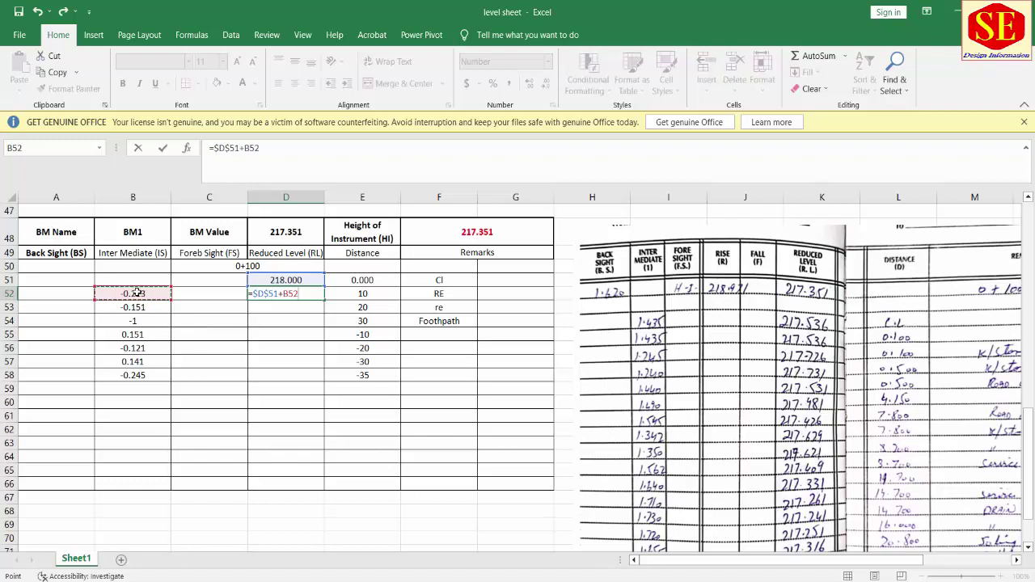
{"action": "key", "text": "Return"}
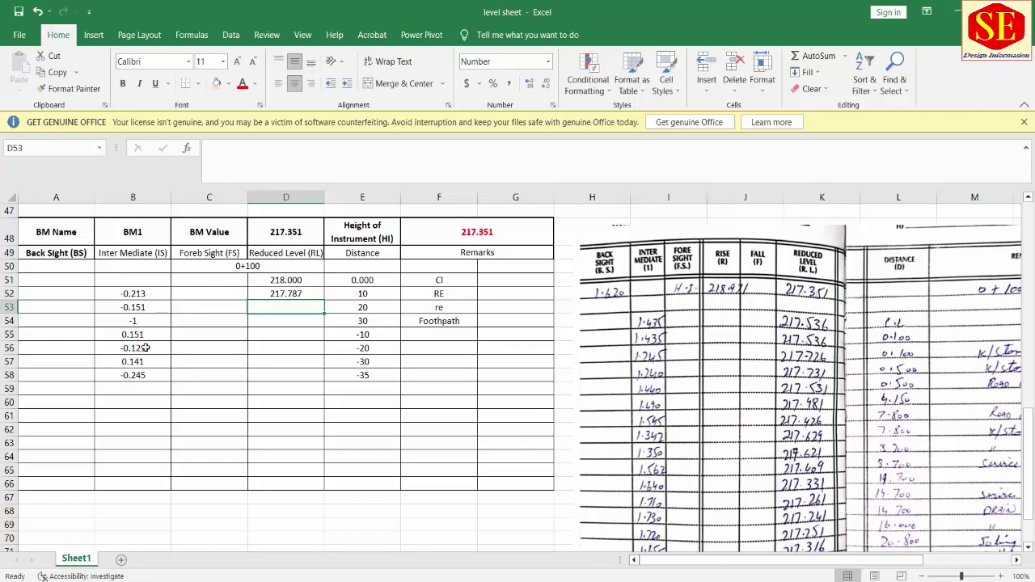
- Fill the reduced level formula down to D58 and verify the row 56 formula
{"action": "left_click", "coordinate": [140, 293]}
{"action": "left_click", "coordinate": [291, 280]}
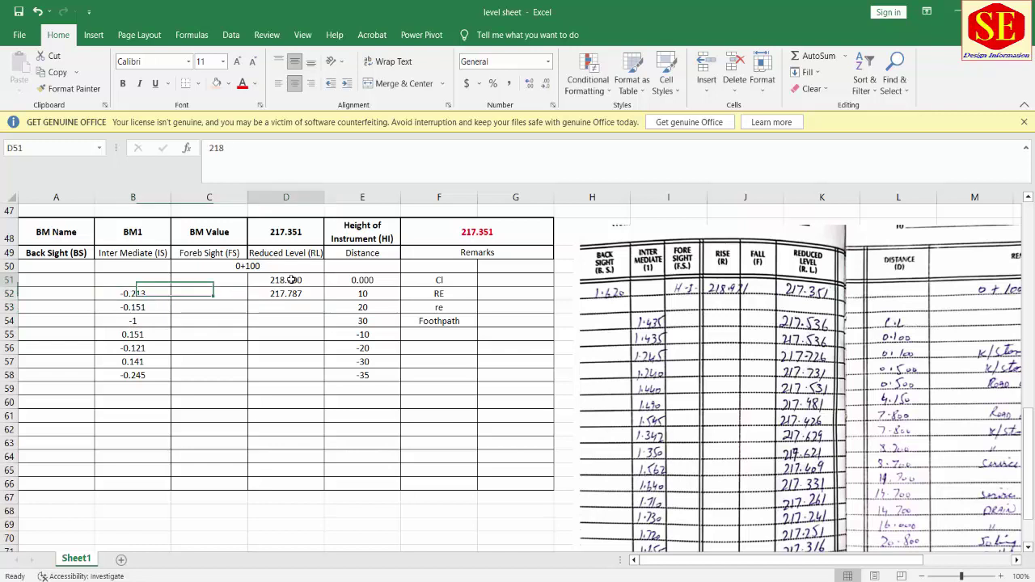
{"action": "left_click", "coordinate": [296, 297]}
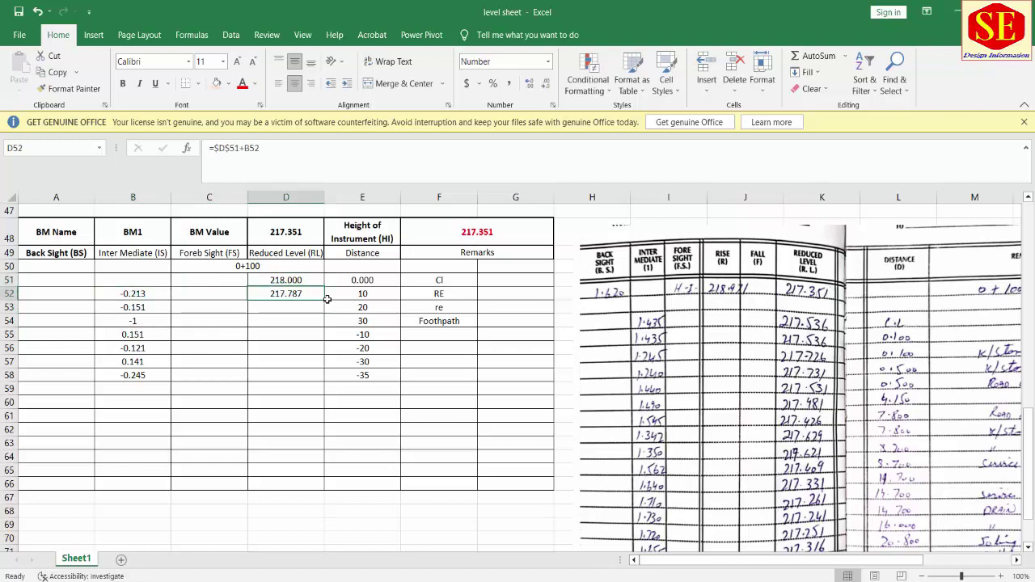
{"action": "left_click_drag", "start_coordinate": [327, 299], "coordinate": [324, 387]}
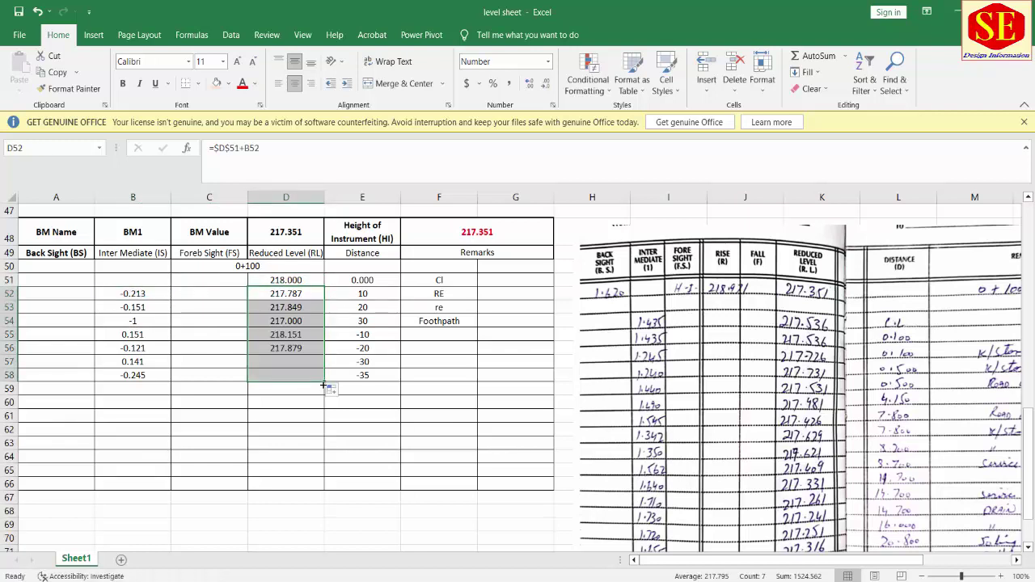
{"action": "left_click", "coordinate": [295, 319]}
{"action": "left_click", "coordinate": [279, 350]}
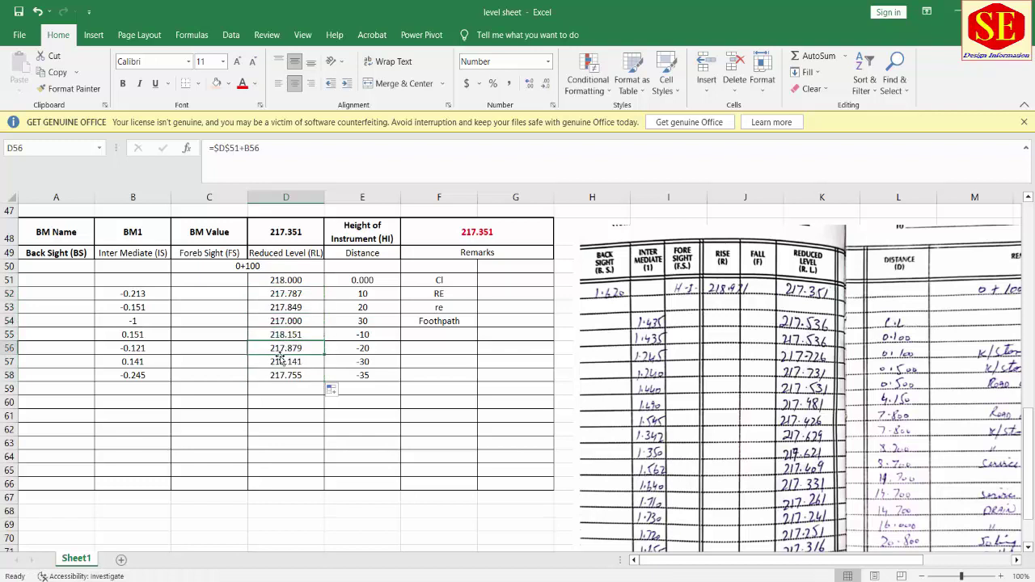
{"action": "double_click", "coordinate": [278, 353]}
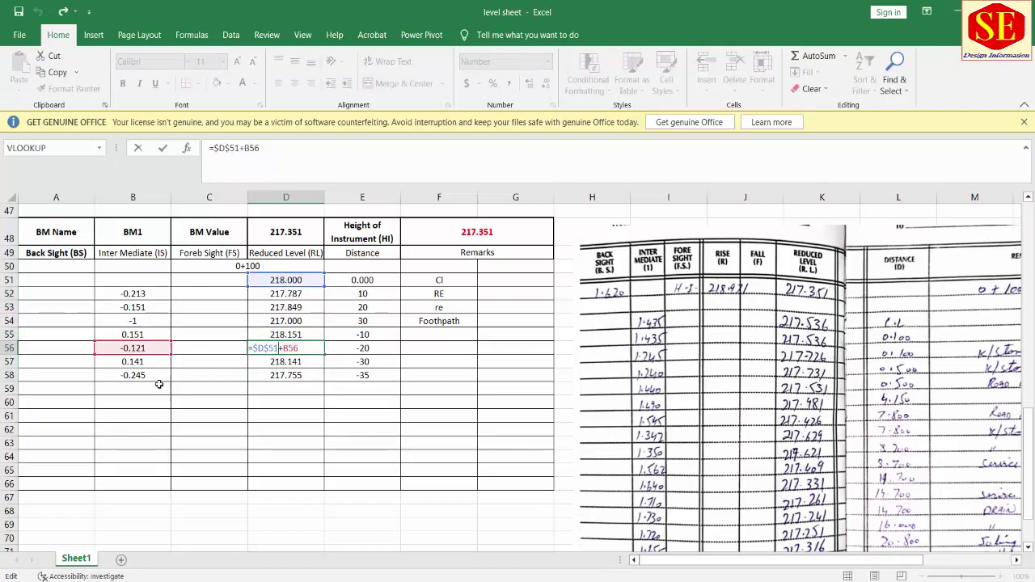
{"action": "key", "text": "Escape"}
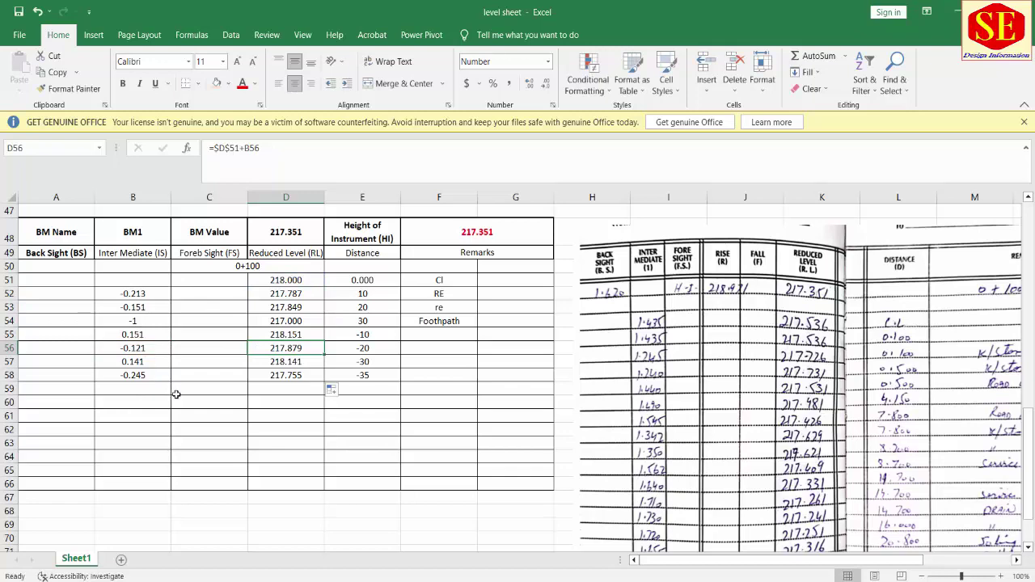
- Scroll up past the 0+050 table to the title and first table at row 1
{"action": "scroll", "coordinate": [118, 478], "scroll_direction": "up", "scroll_amount": 2}
{"action": "scroll", "coordinate": [149, 450], "scroll_direction": "up", "scroll_amount": 3}
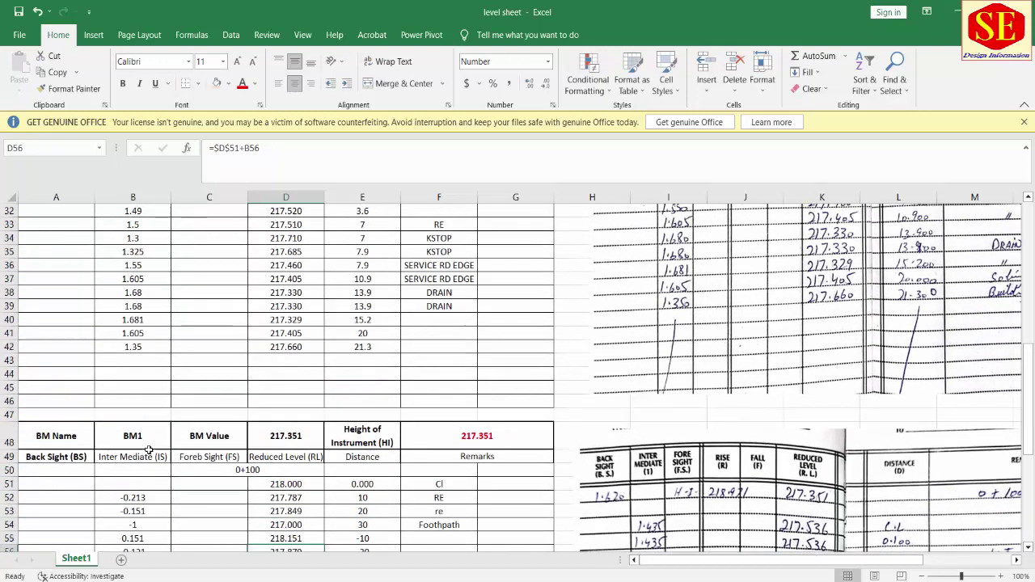
{"action": "scroll", "coordinate": [147, 414], "scroll_direction": "up", "scroll_amount": 2}
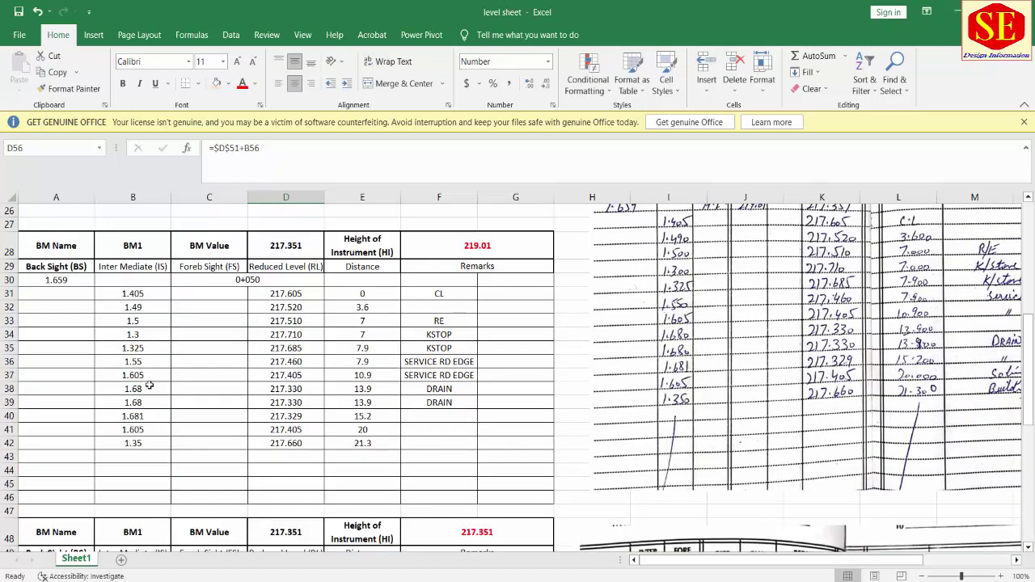
{"action": "scroll", "coordinate": [171, 356], "scroll_direction": "down", "scroll_amount": 3}
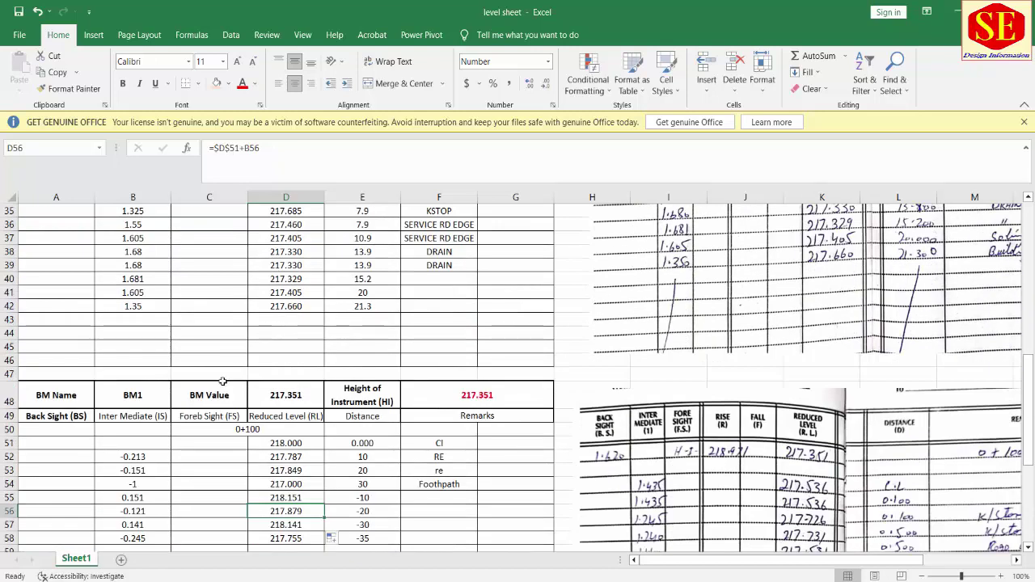
{"action": "scroll", "coordinate": [252, 447], "scroll_direction": "down", "scroll_amount": 2}
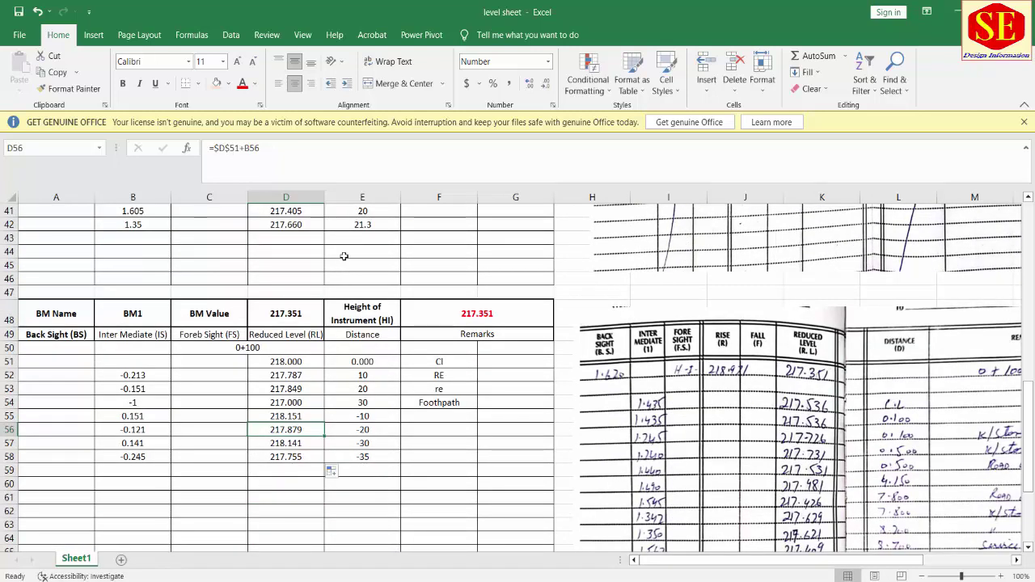
{"action": "scroll", "coordinate": [366, 412], "scroll_direction": "up", "scroll_amount": 5}
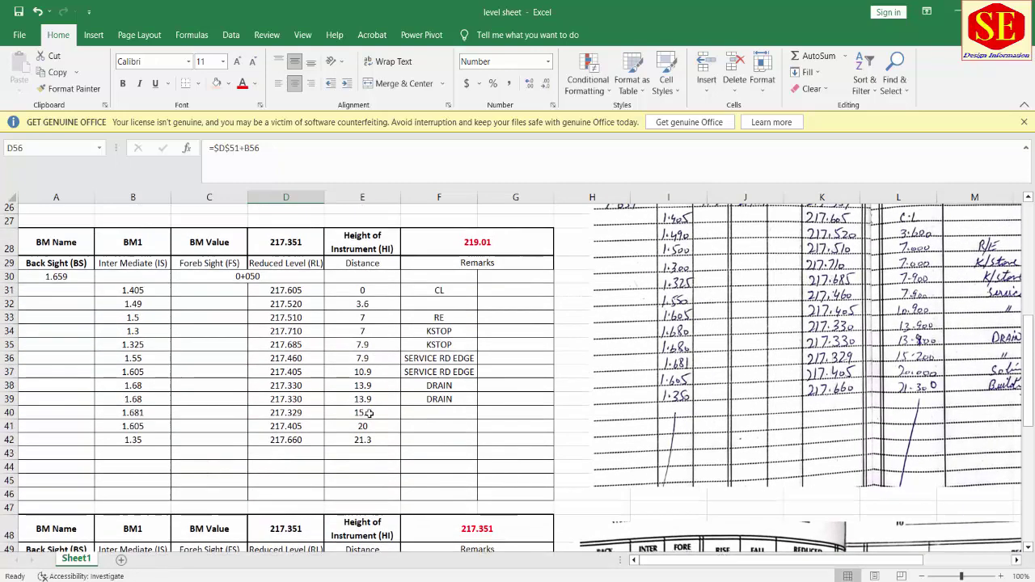
{"action": "scroll", "coordinate": [365, 413], "scroll_direction": "down", "scroll_amount": 5}
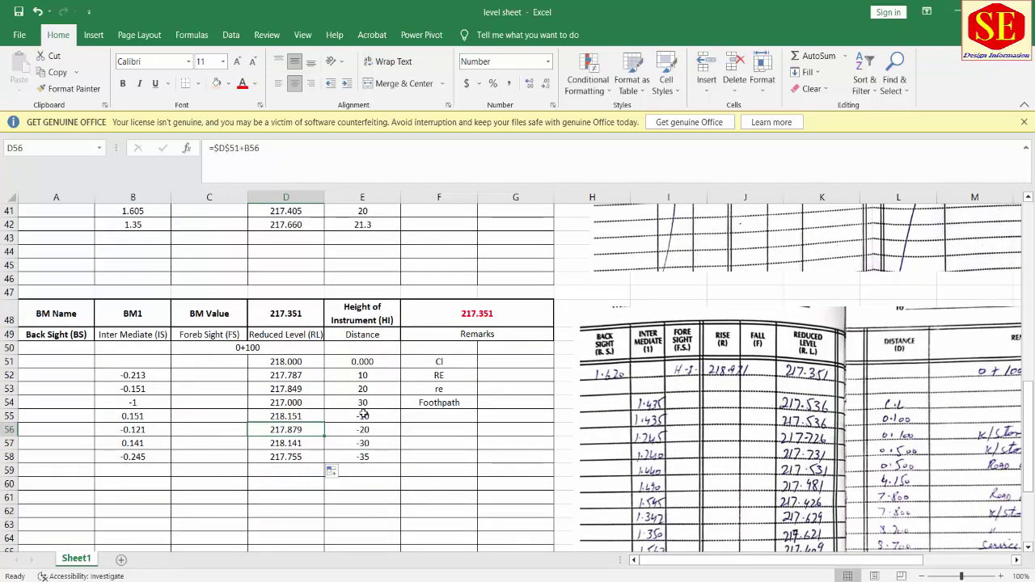
{"action": "scroll", "coordinate": [364, 413], "scroll_direction": "down", "scroll_amount": 2}
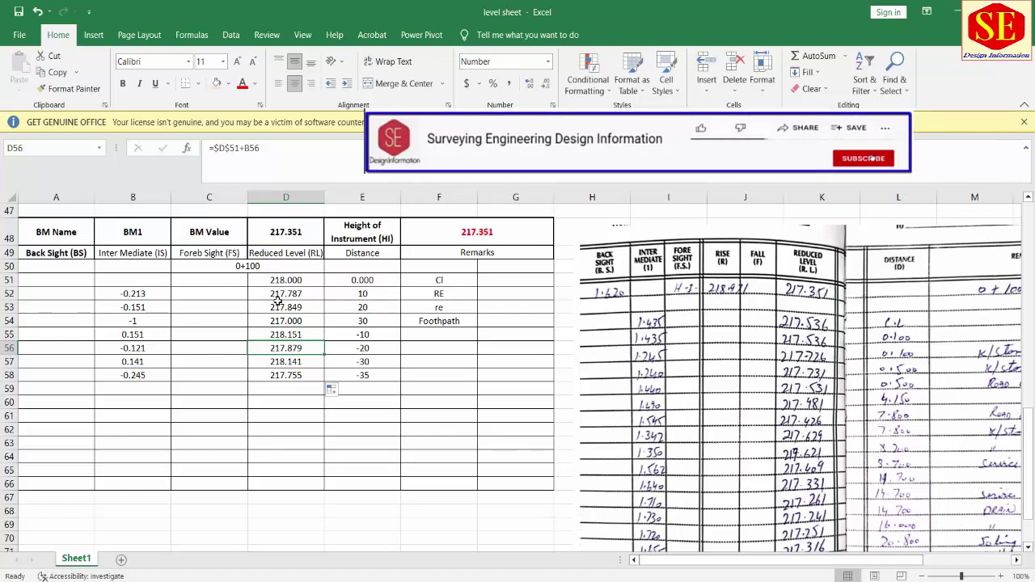
{"action": "scroll", "coordinate": [277, 299], "scroll_direction": "up", "scroll_amount": 1}
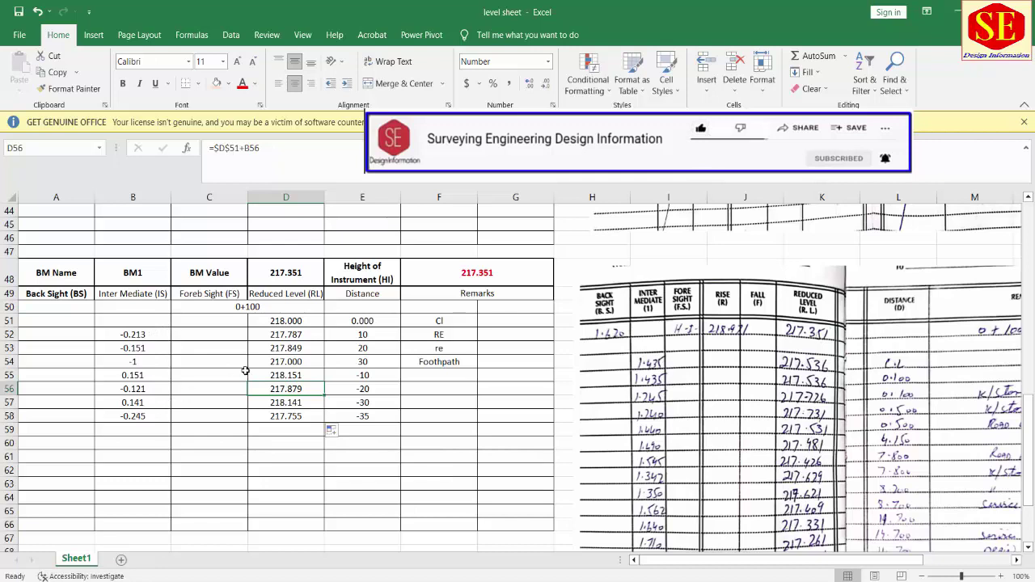
{"action": "scroll", "coordinate": [327, 402], "scroll_direction": "up", "scroll_amount": 5}
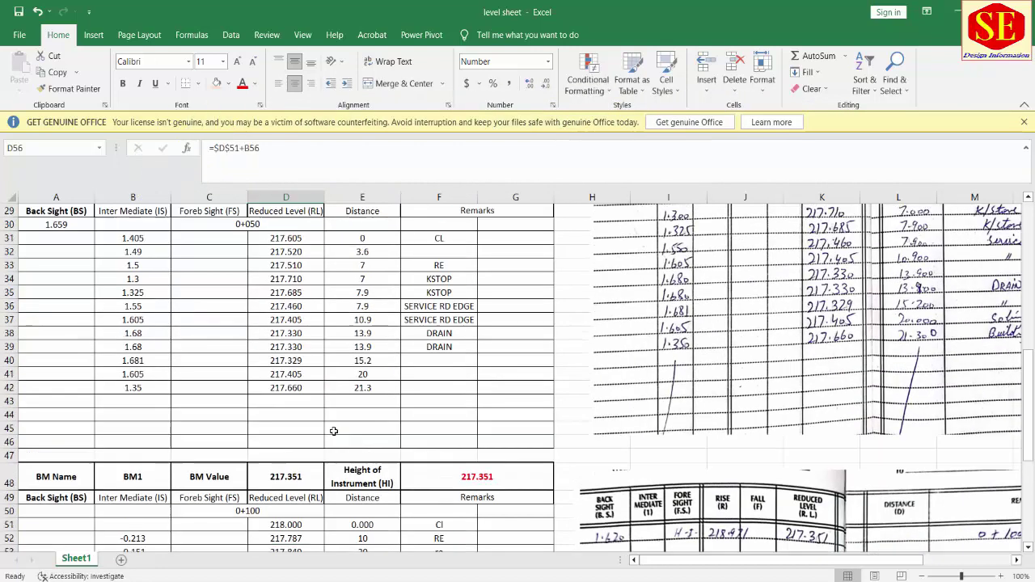
{"action": "scroll", "coordinate": [326, 403], "scroll_direction": "up", "scroll_amount": 1}
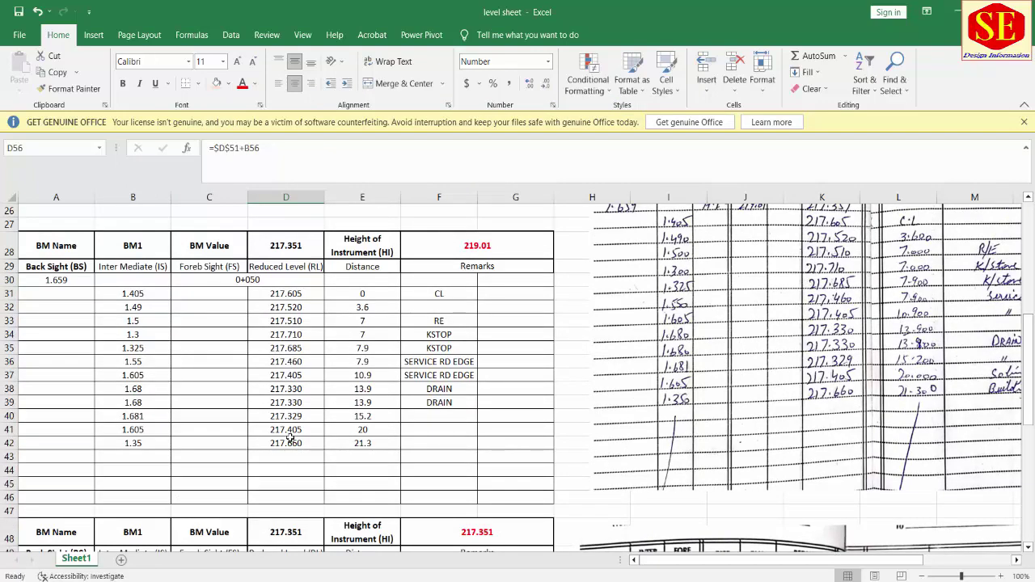
{"action": "scroll", "coordinate": [289, 437], "scroll_direction": "up", "scroll_amount": 4}
{"action": "scroll", "coordinate": [289, 437], "scroll_direction": "up", "scroll_amount": 2}
{"action": "scroll", "coordinate": [290, 437], "scroll_direction": "up", "scroll_amount": 2}
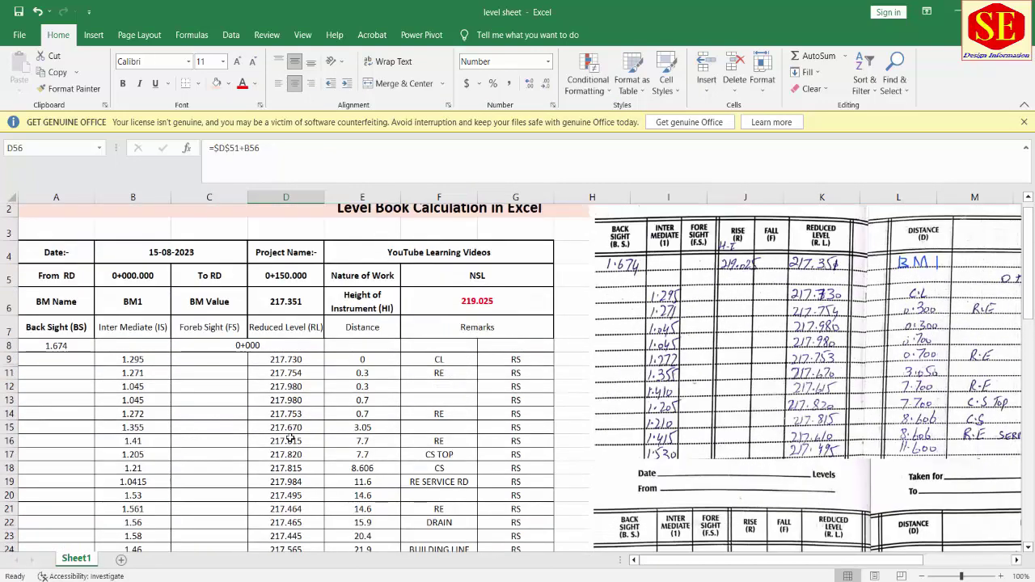
{"action": "scroll", "coordinate": [290, 437], "scroll_direction": "up", "scroll_amount": 1}
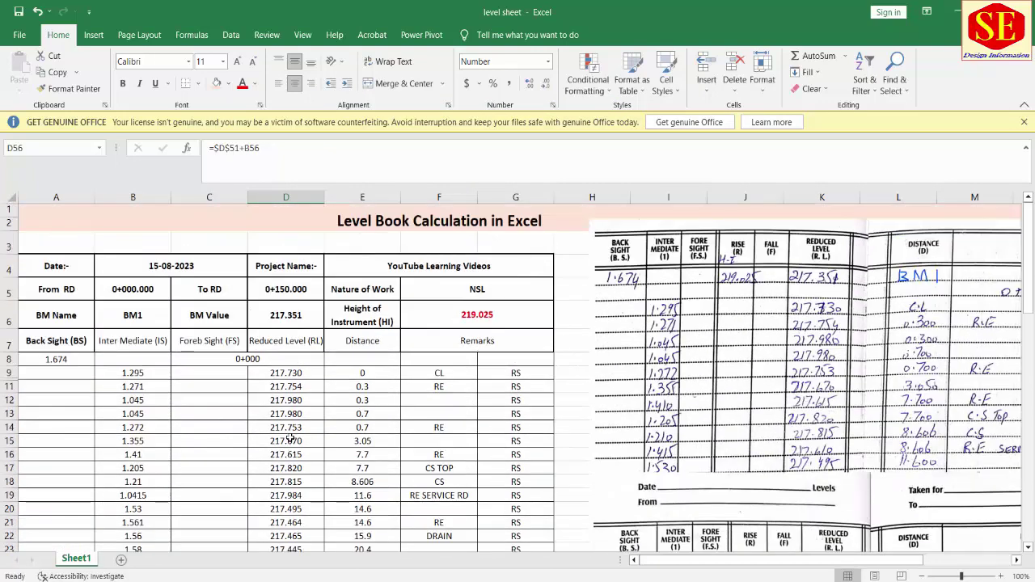